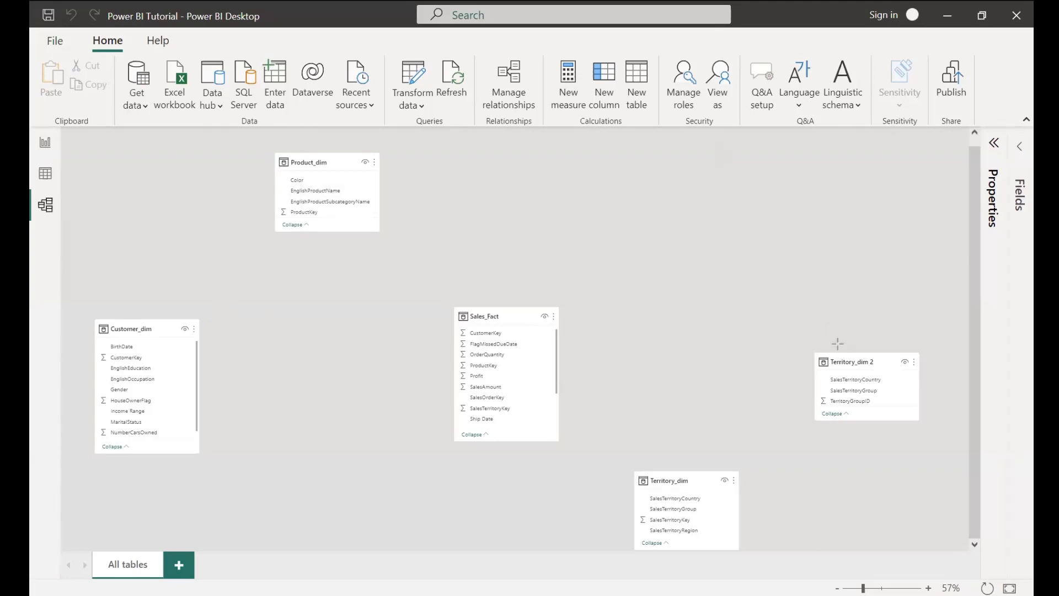
pyautogui.moveTo(810, 346); pyautogui.dragTo(926, 431)
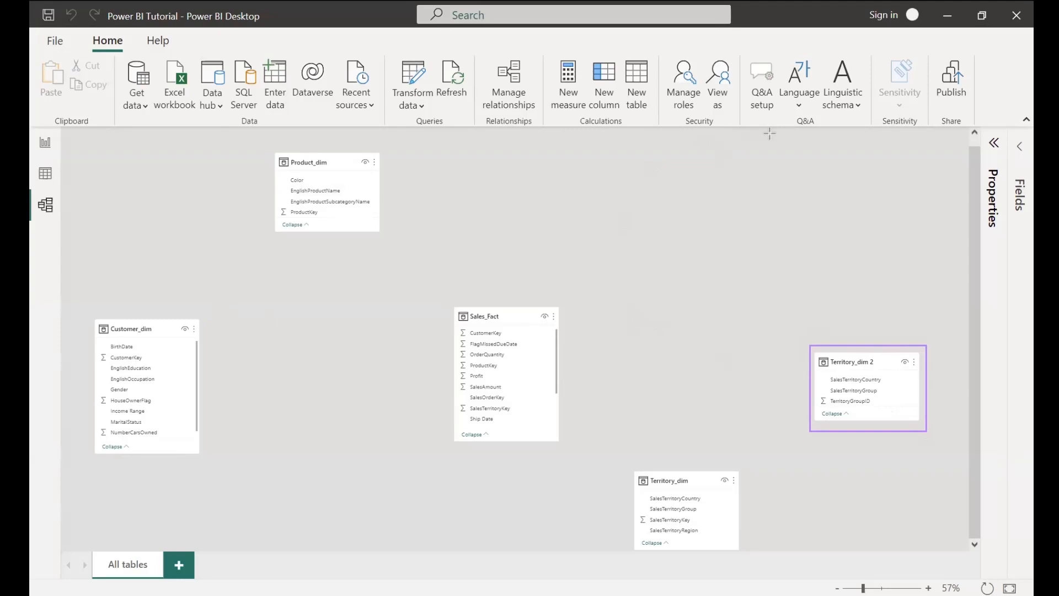
pyautogui.click(656, 261)
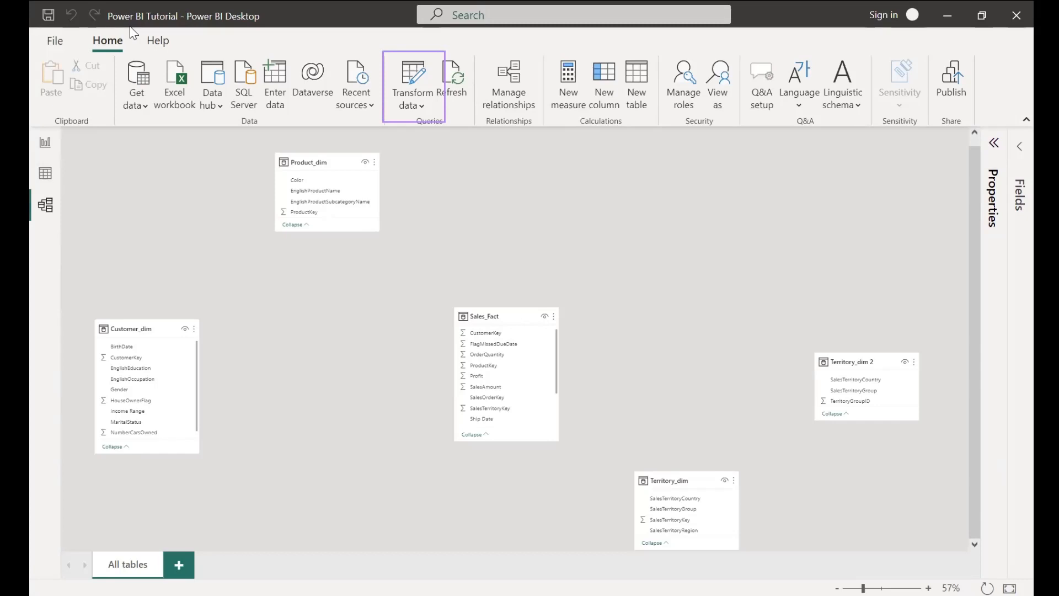
# - Open the Power Query Editor, collapse the file-transform query group, and display the Territory_dim 2 query
pyautogui.click(413, 74)
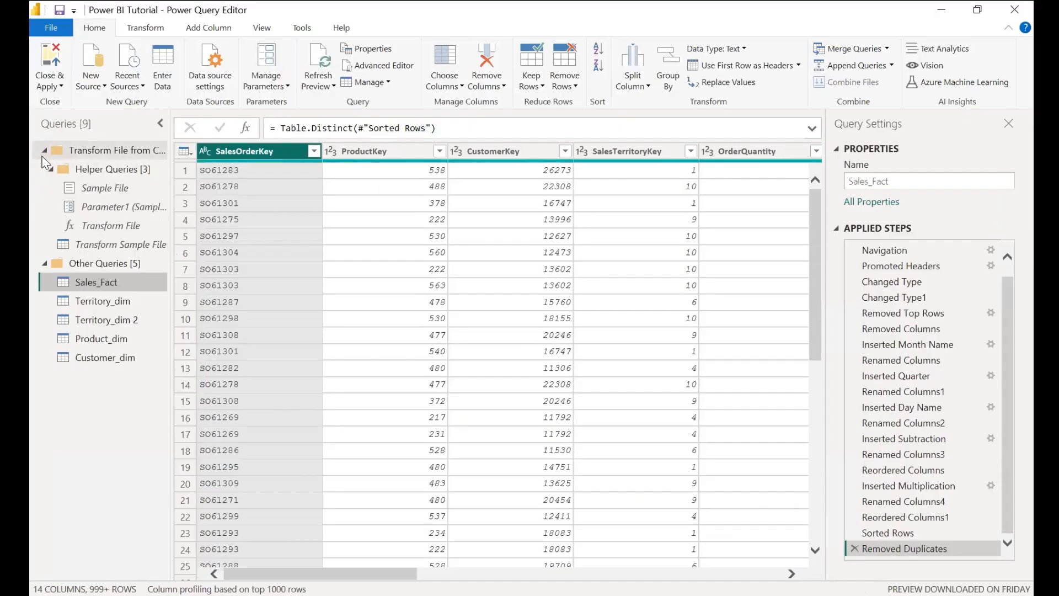
pyautogui.click(44, 150)
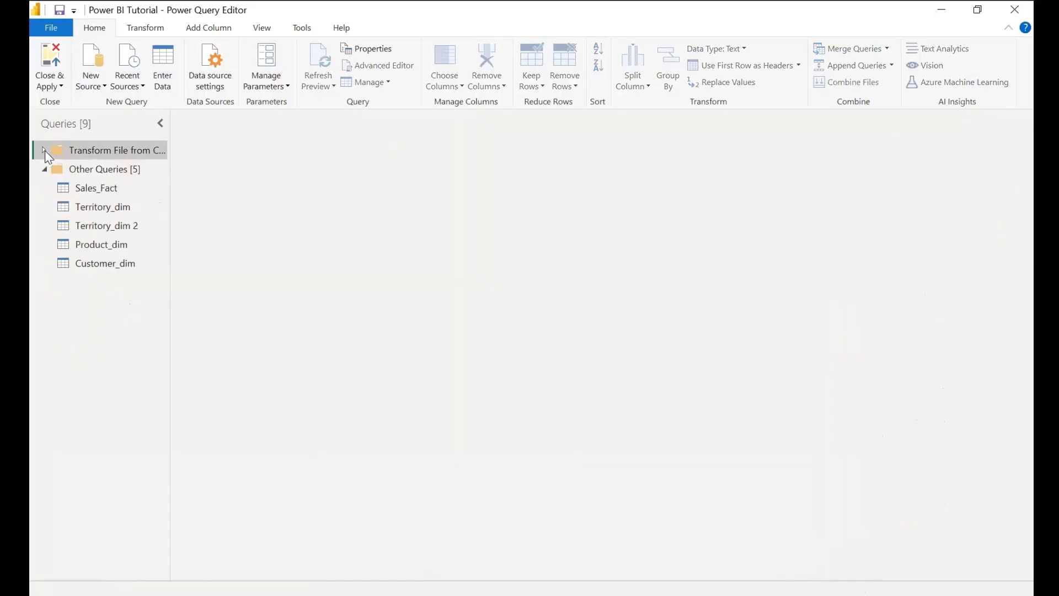
pyautogui.click(132, 225)
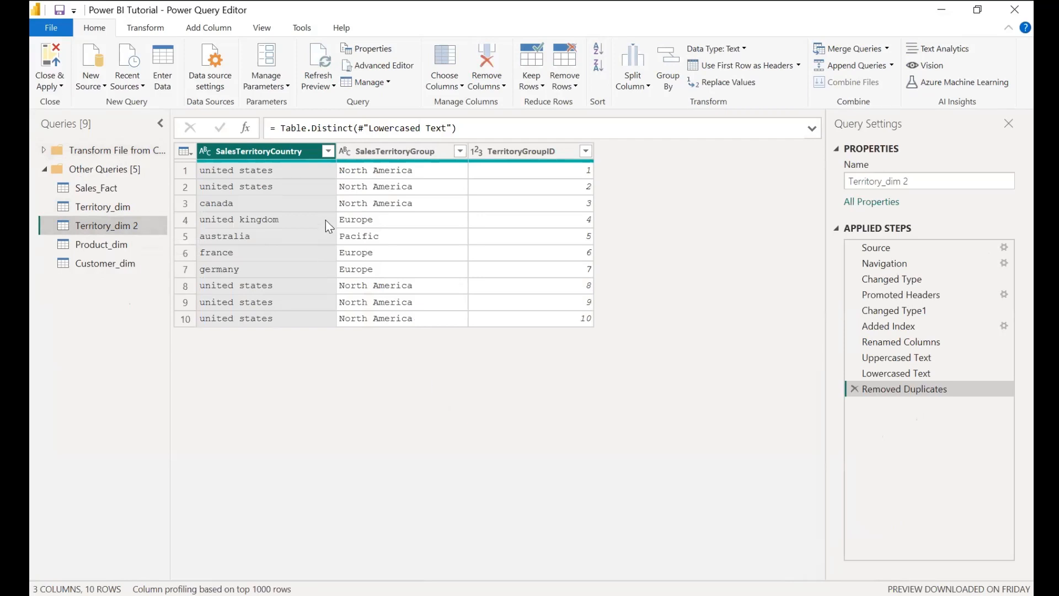
# - Remove the SalesTerritoryCountry and TerritoryGroupID columns from the Territory_dim 2 query
pyautogui.rightClick(285, 152)
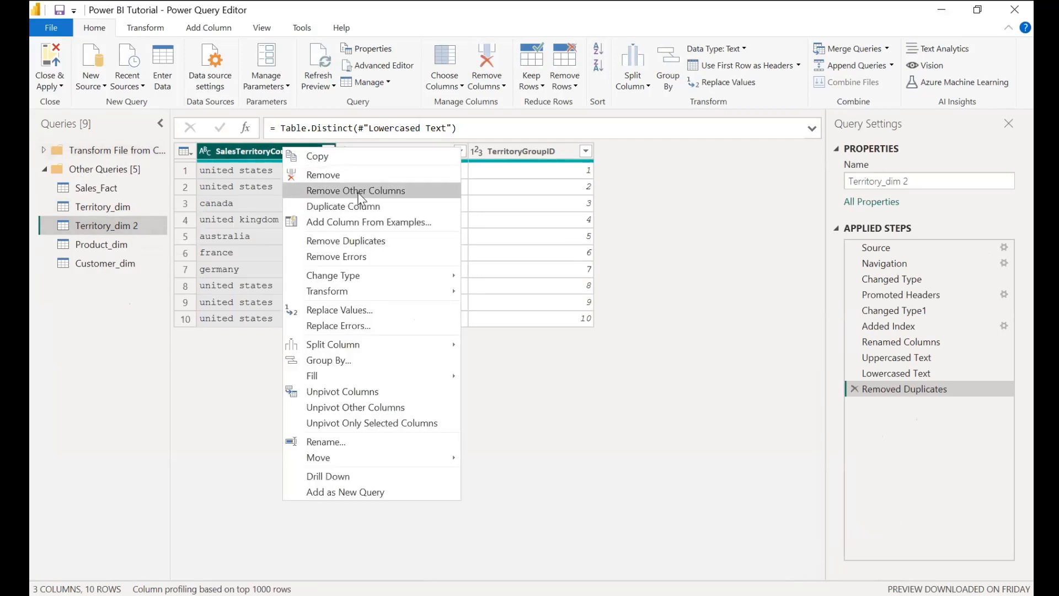
pyautogui.click(377, 176)
pyautogui.click(391, 149)
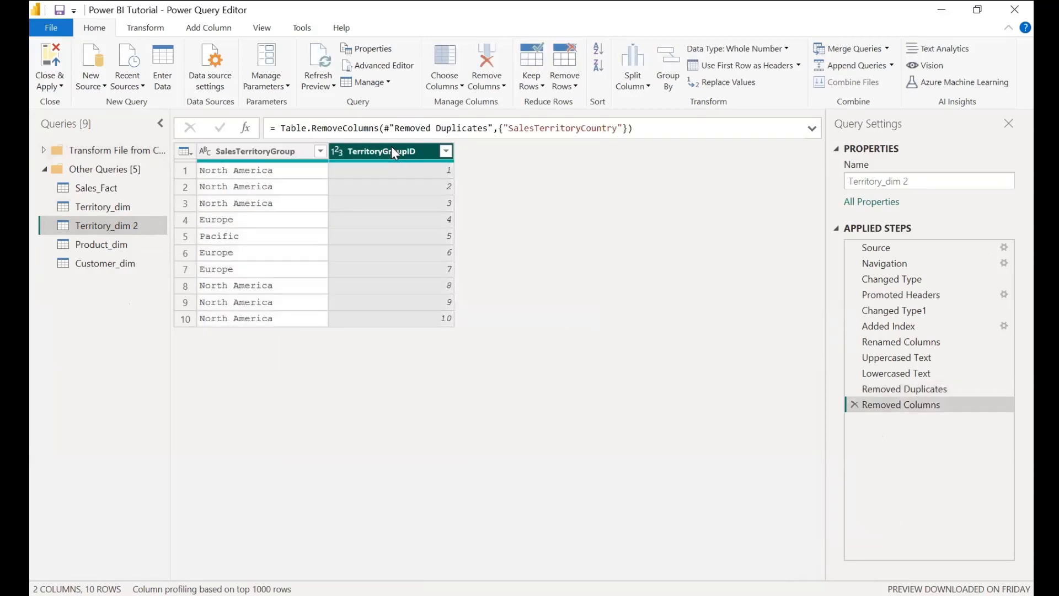
pyautogui.rightClick(392, 147)
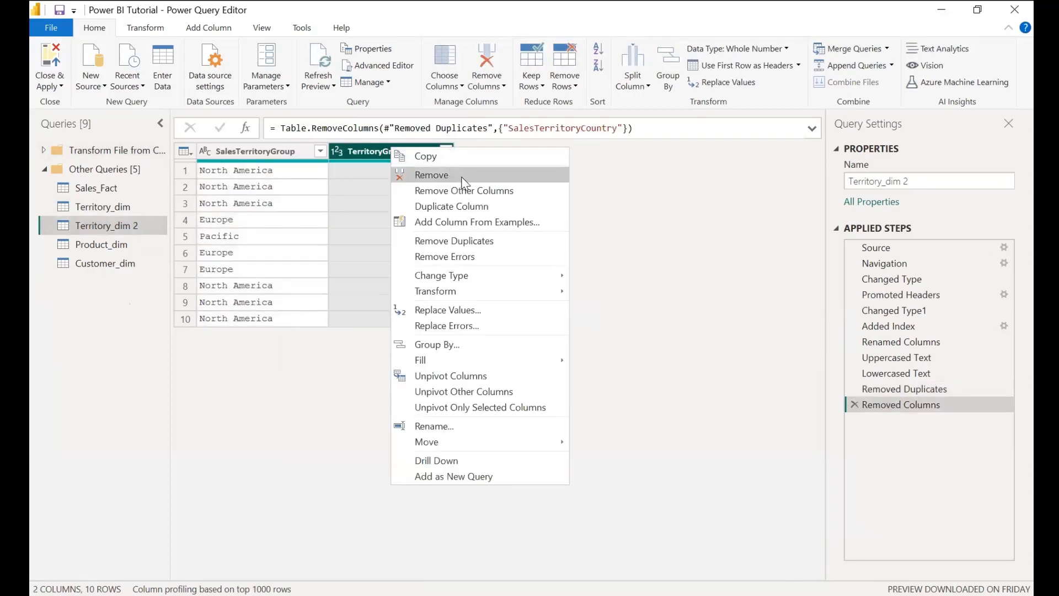
pyautogui.click(620, 241)
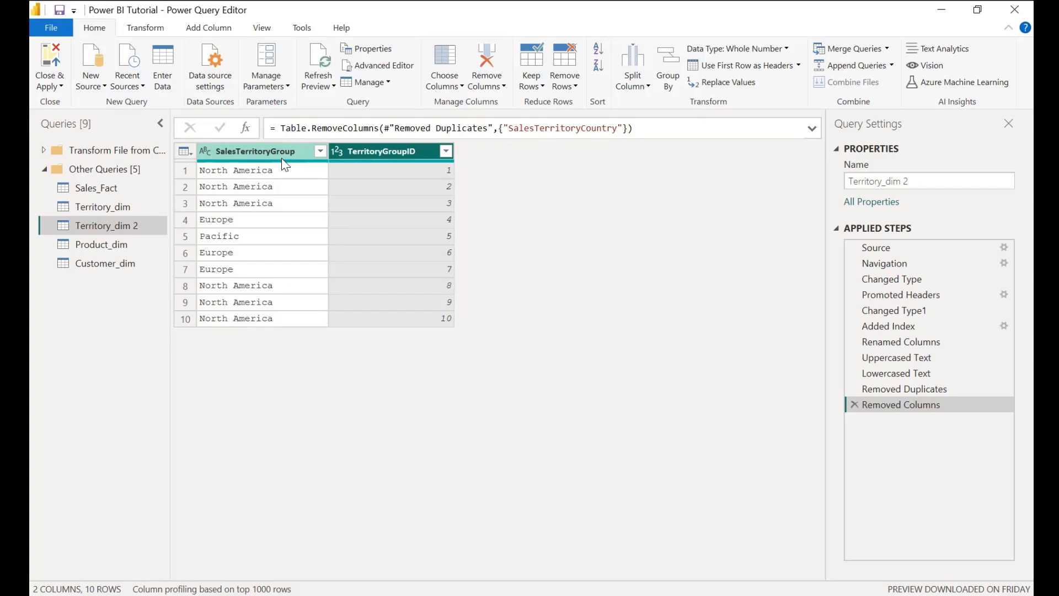
pyautogui.rightClick(395, 148)
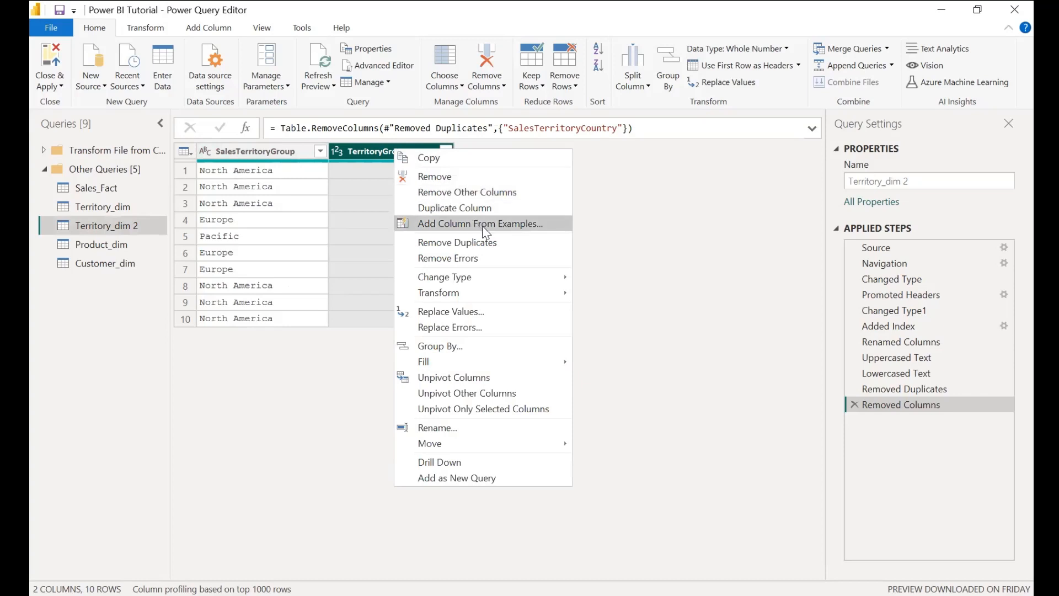
pyautogui.click(471, 176)
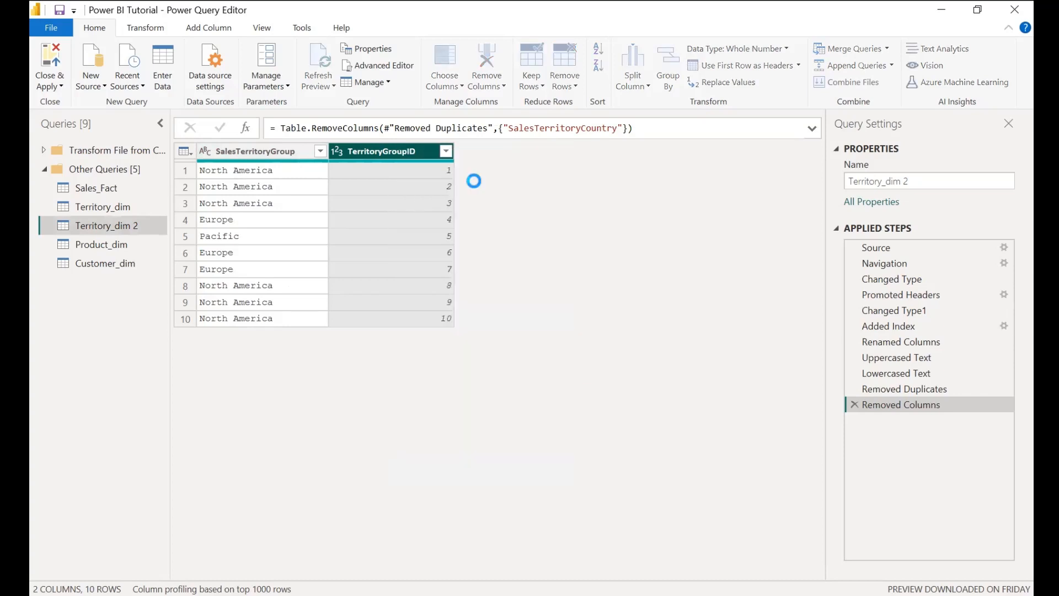
# - Remove duplicates from the SalesTerritoryGroup column and add an index column starting from 1
pyautogui.rightClick(269, 156)
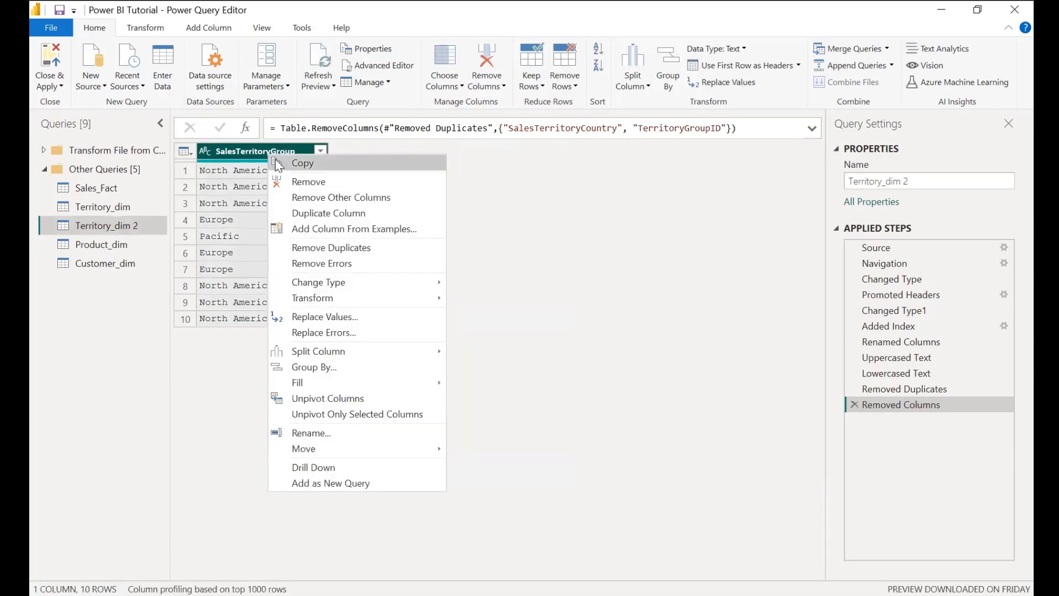
pyautogui.click(366, 245)
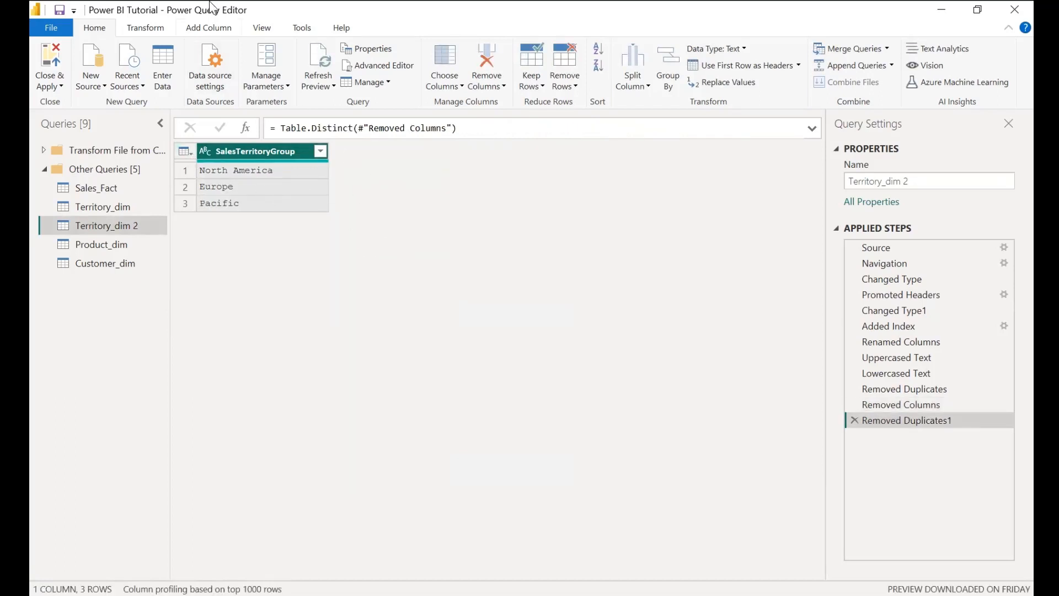
pyautogui.click(217, 28)
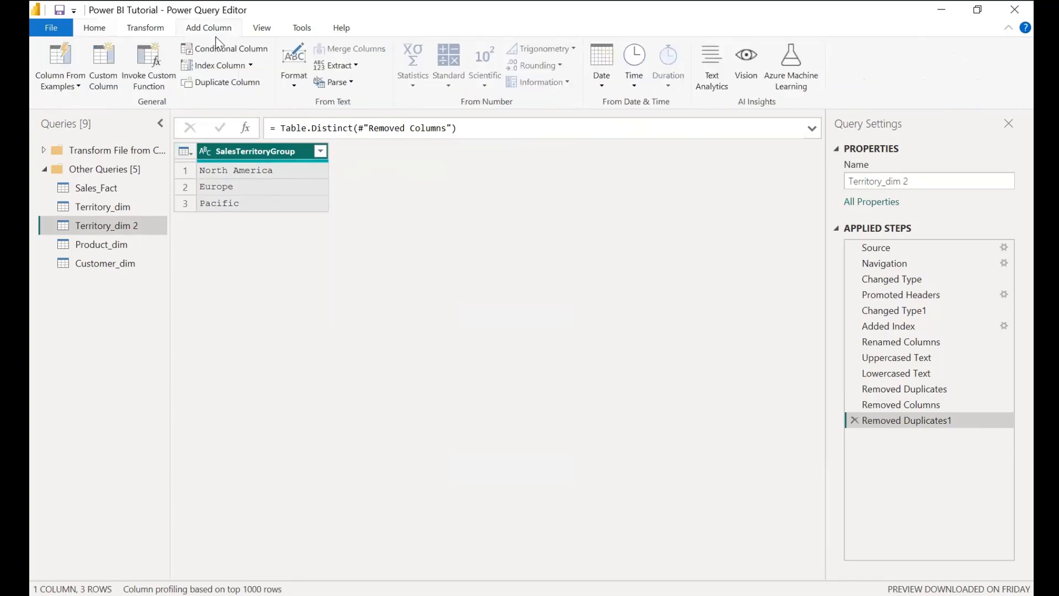
pyautogui.click(250, 66)
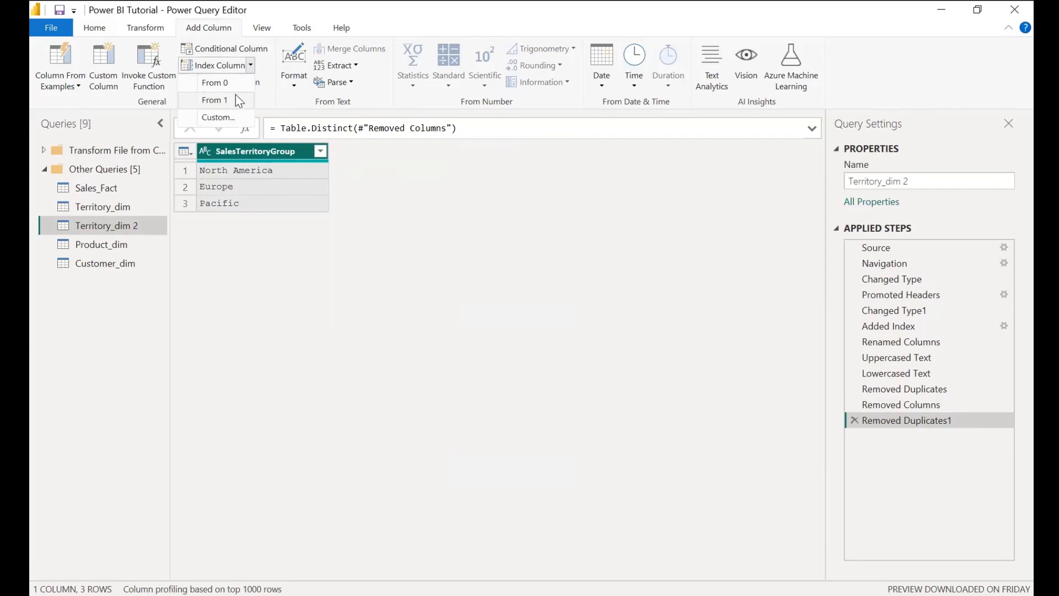
pyautogui.click(238, 101)
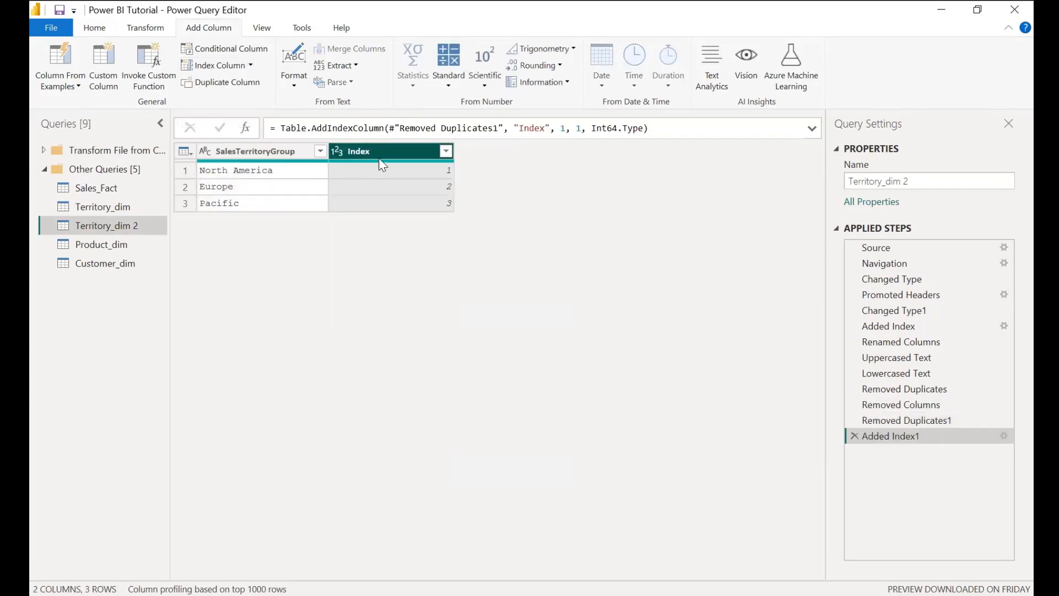
# - Rename the new Index column as TerritoryGroupID
pyautogui.doubleClick(385, 154)
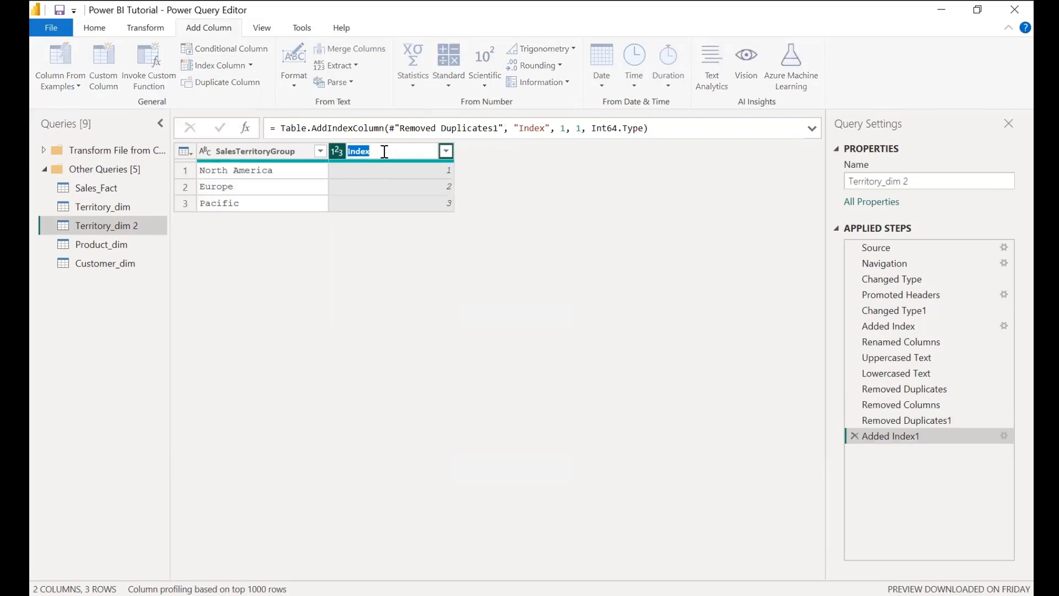
pyautogui.press('BackSpace')
pyautogui.write('Prod')
pyautogui.press('BackSpace')
pyautogui.press('BackSpace')
pyautogui.press('BackSpace')
pyautogui.press('BackSpace')
pyautogui.write('TerritoryGroupID')
pyautogui.press('Return')
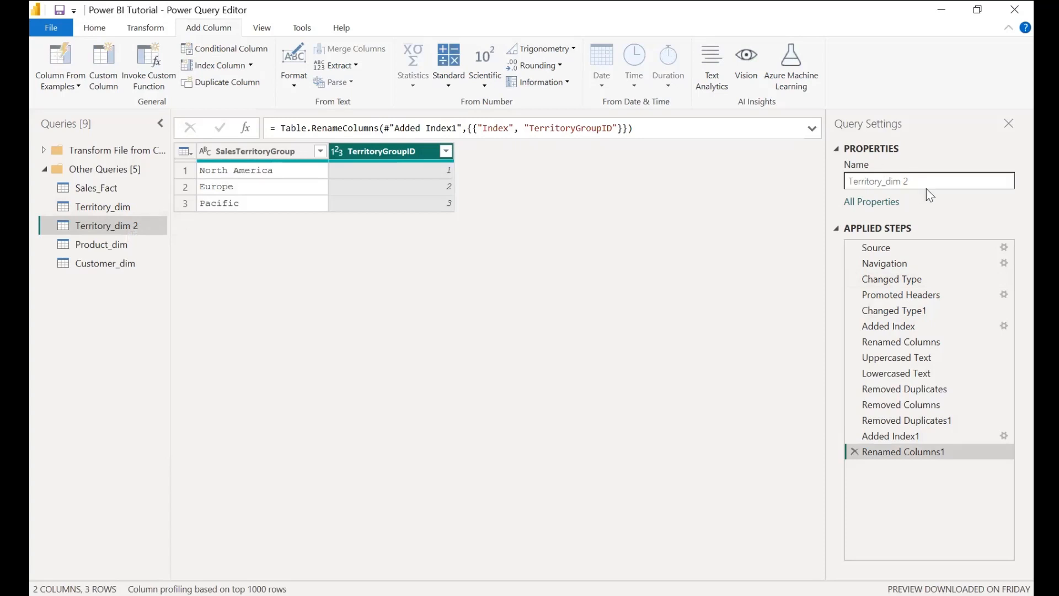
# - Rename the Territory_dim 2 query as Territory_Group_Dim and move its TerritoryGroupID column ahead of SalesTerritoryGroup
pyautogui.click(913, 180)
pyautogui.hotkey('ctrl', 'a')
pyautogui.press('BackSpace')
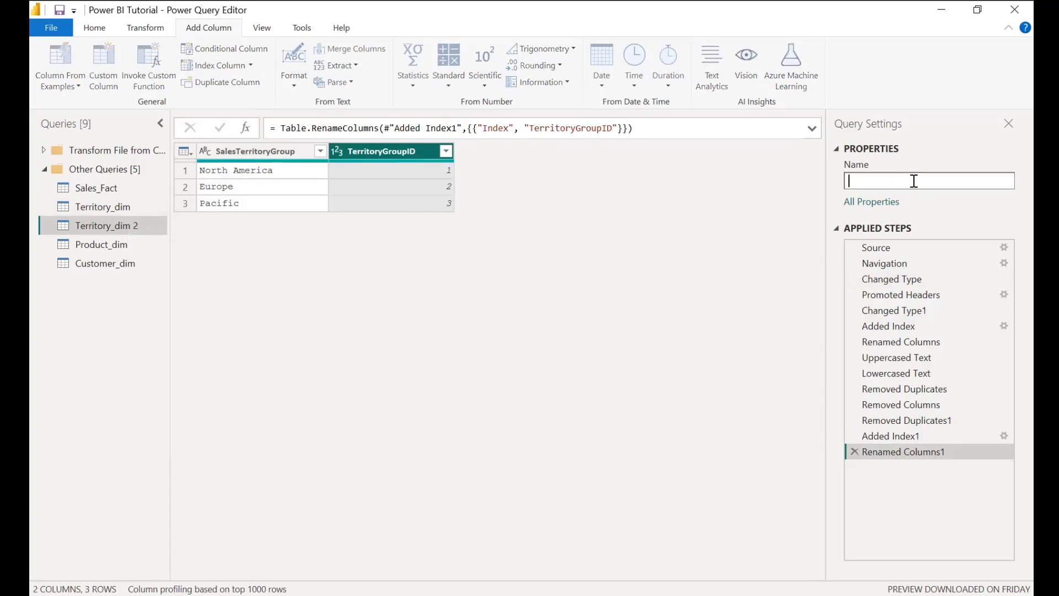
pyautogui.write('Territory_Group_Dim')
pyautogui.press('Return')
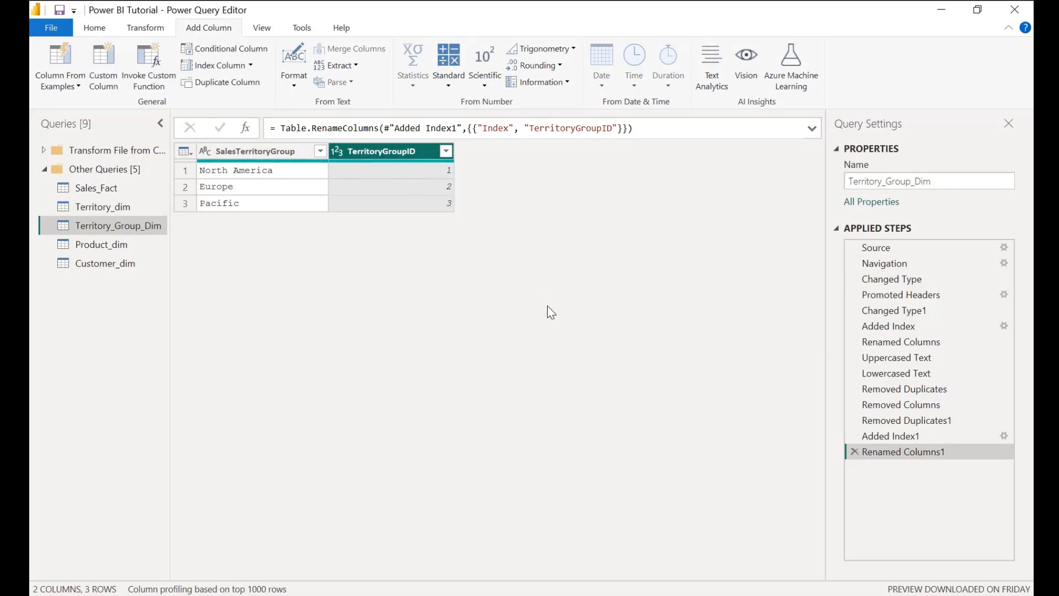
pyautogui.moveTo(380, 151); pyautogui.dragTo(270, 166)
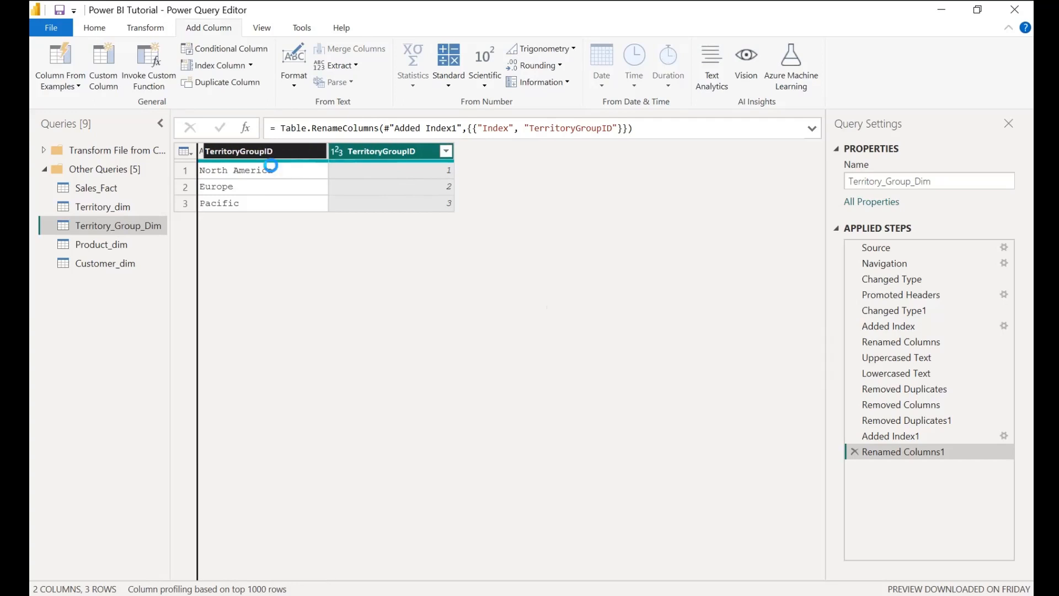
# - Examine the columns of the Territory_dim, Sales_Fact and Territory_Group_Dim queries to compare their key fields
pyautogui.click(120, 206)
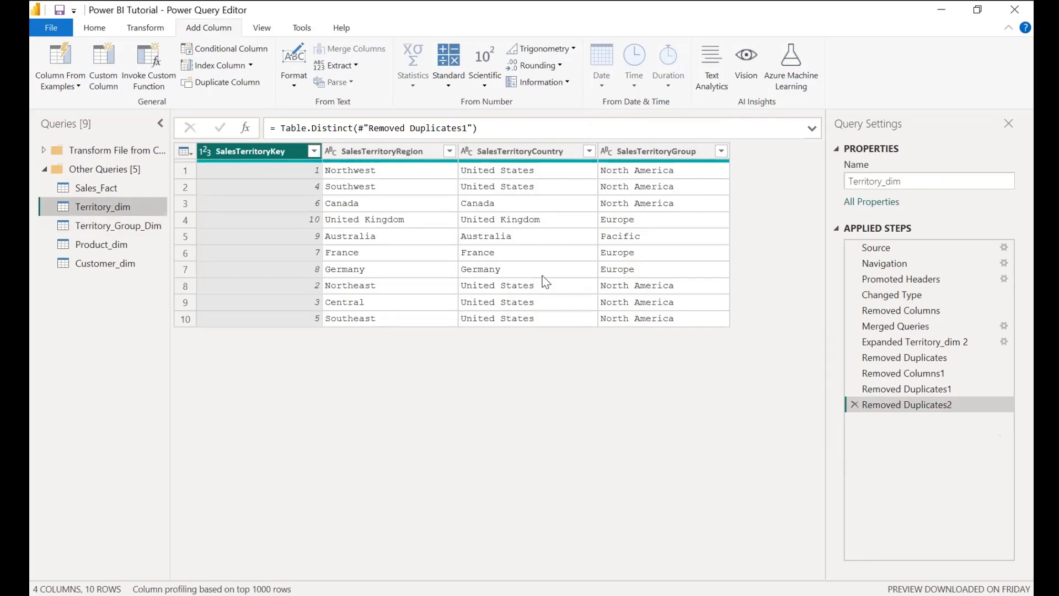
pyautogui.click(109, 190)
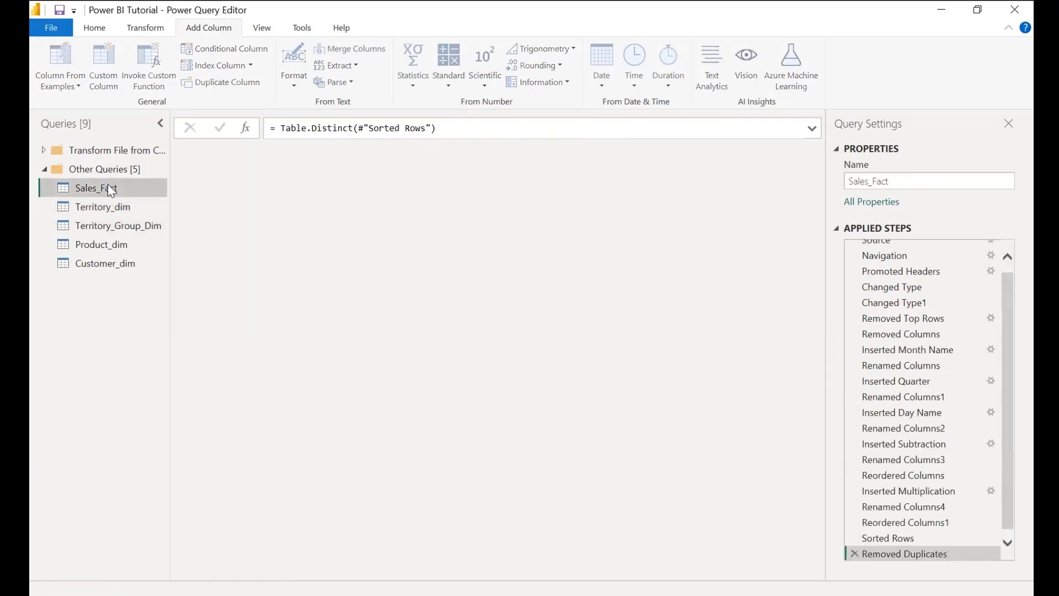
pyautogui.hscroll(5, 485, 314)
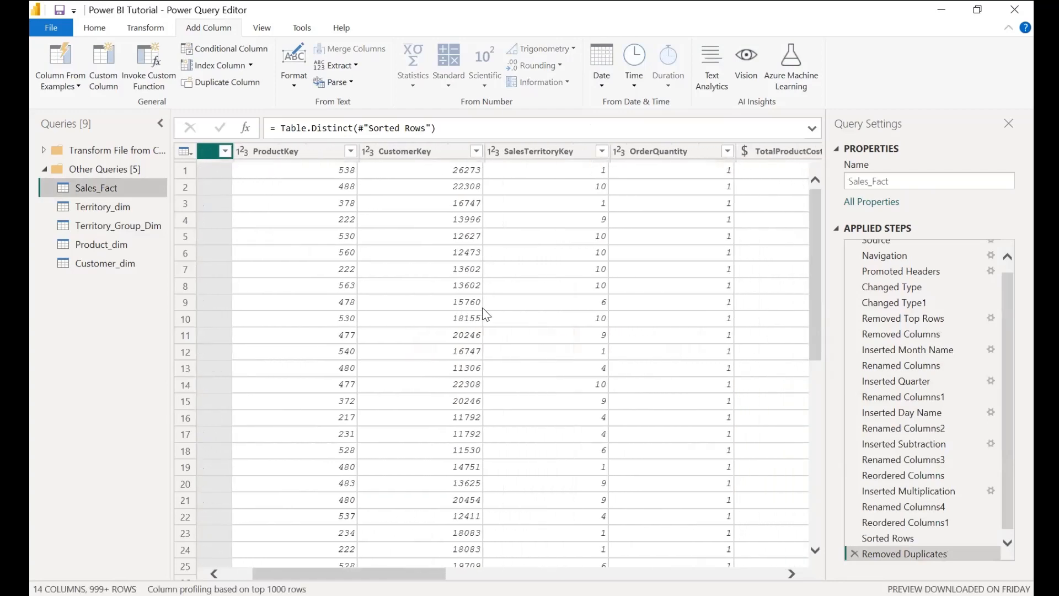
pyautogui.hscroll(12, 486, 314)
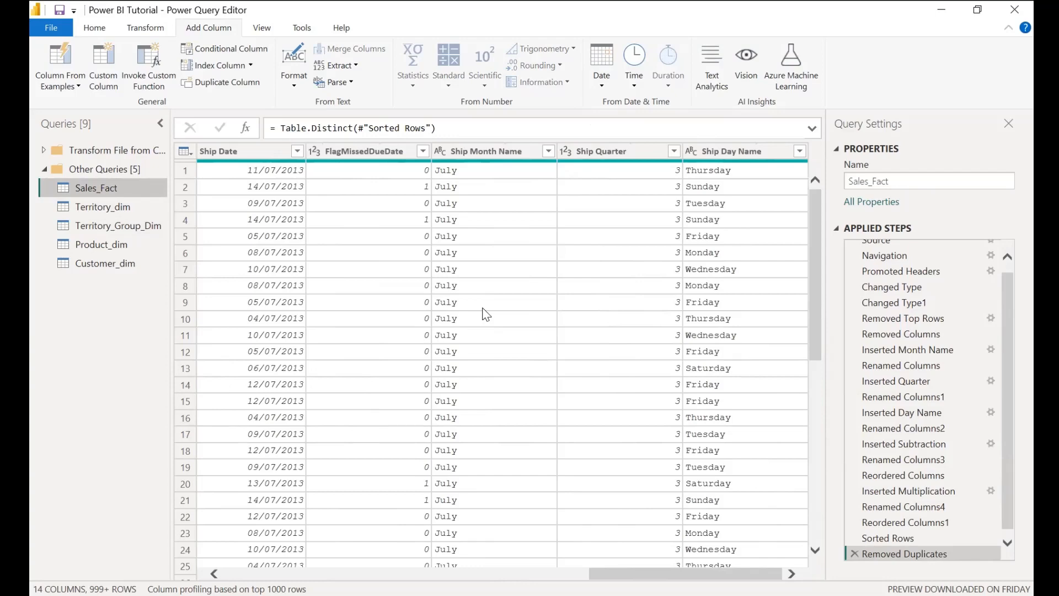
pyautogui.hscroll(-3, 486, 315)
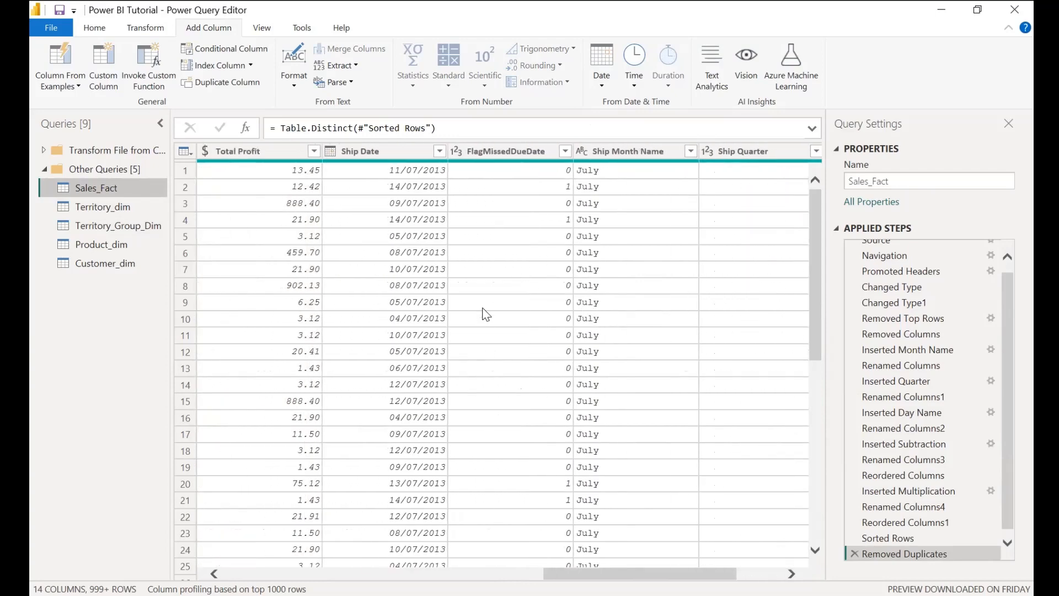
pyautogui.hscroll(-9, 485, 314)
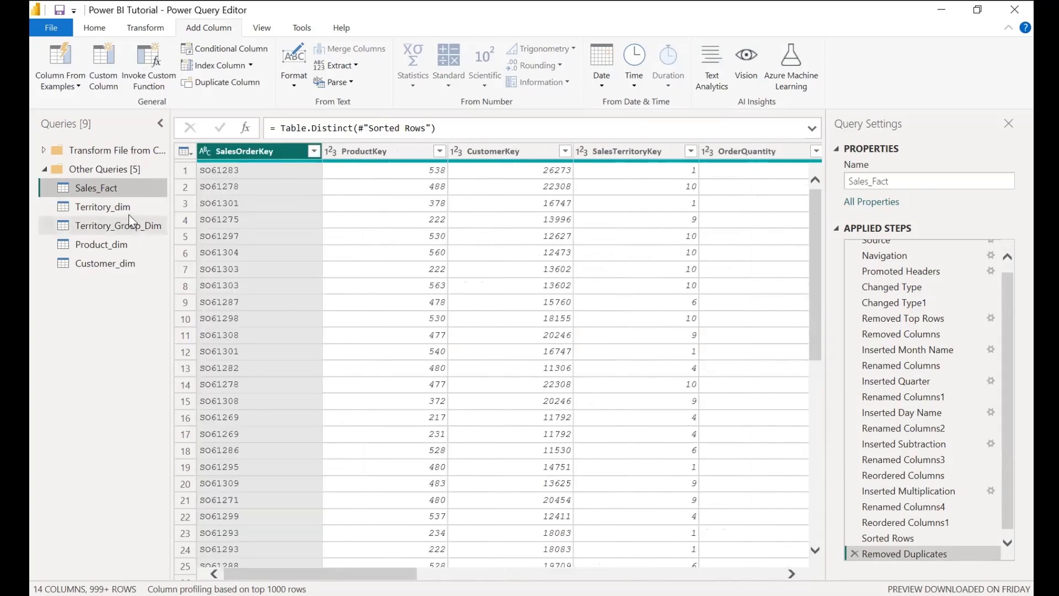
pyautogui.click(135, 208)
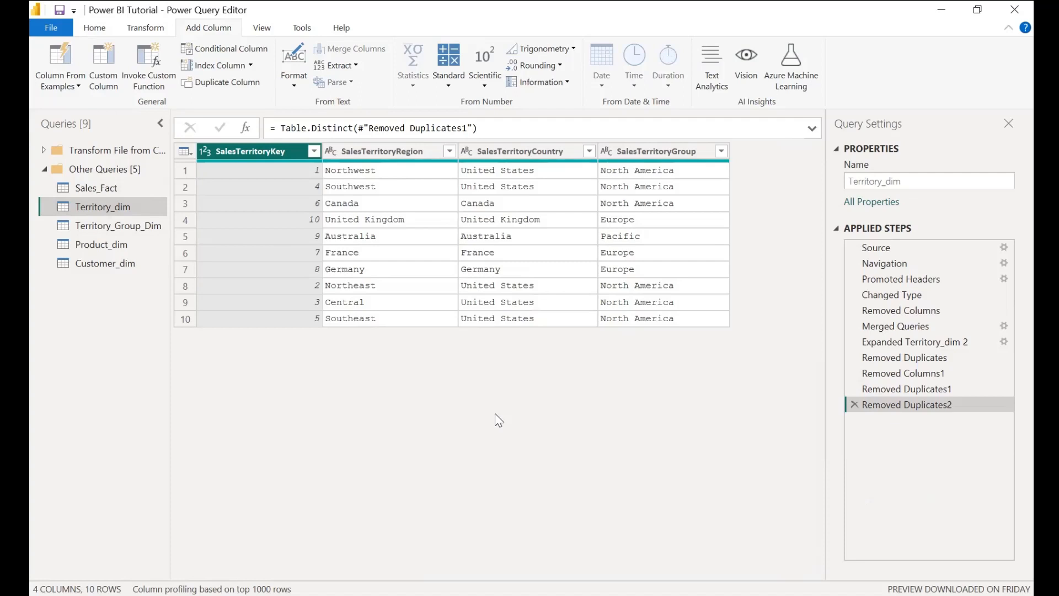
pyautogui.click(138, 226)
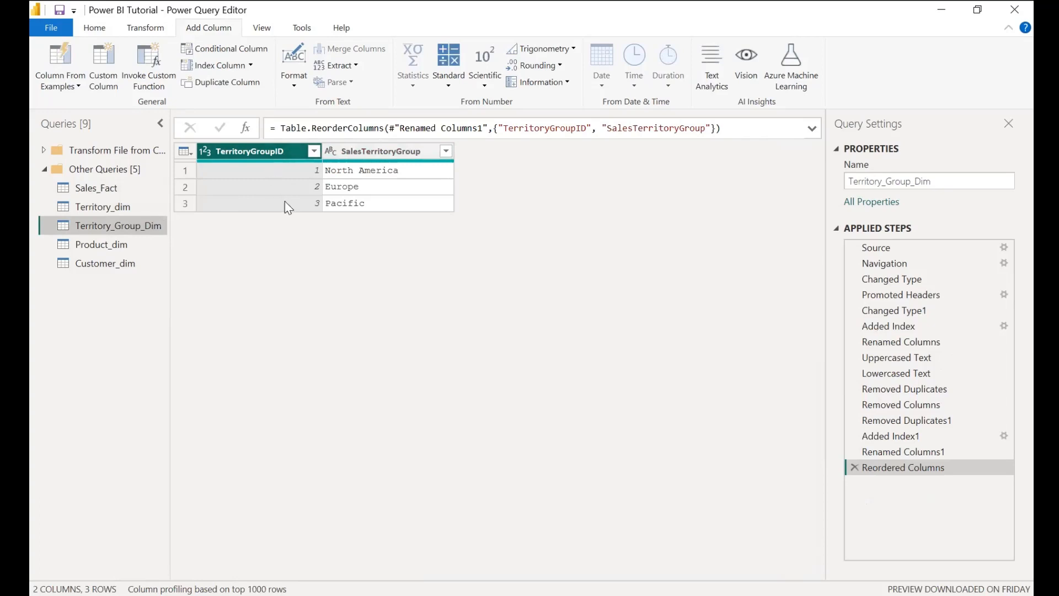
# - Merge Territory_dim with Territory_Group_Dim by matching the SalesTerritoryGroup columns with a left outer join
pyautogui.click(105, 210)
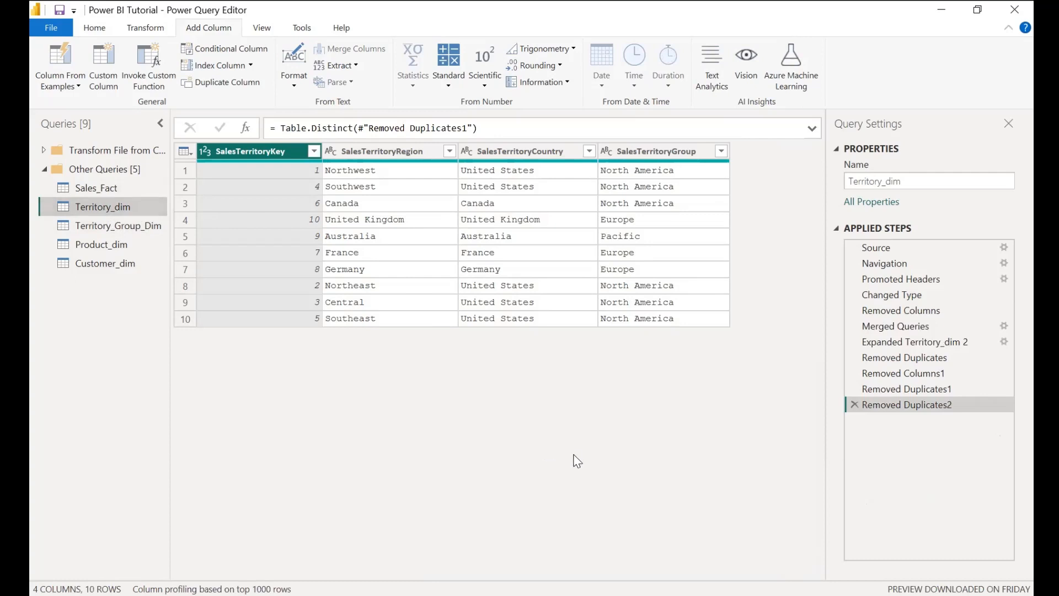
pyautogui.click(96, 31)
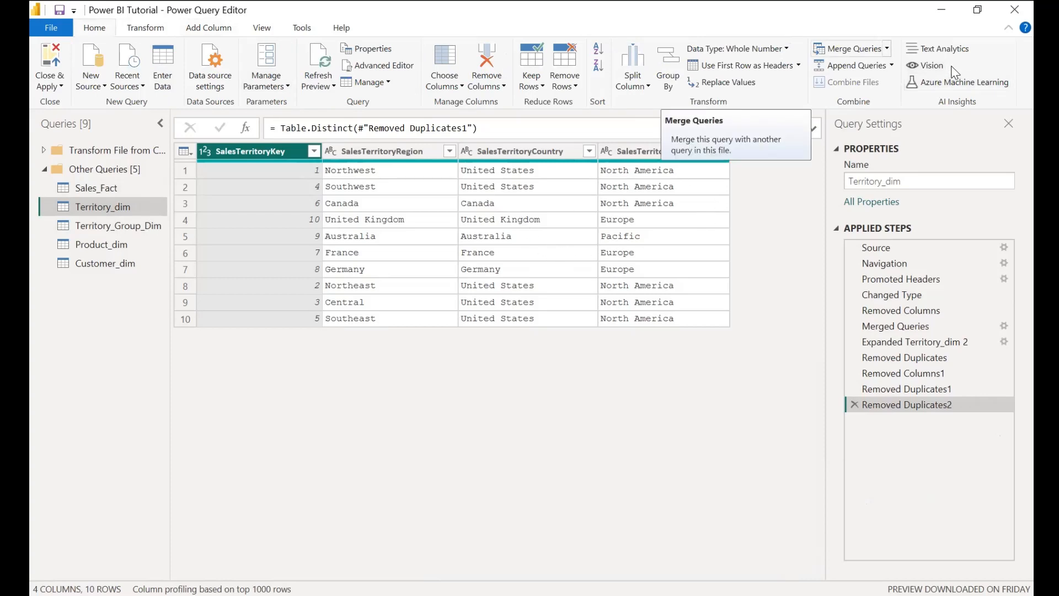
pyautogui.click(853, 49)
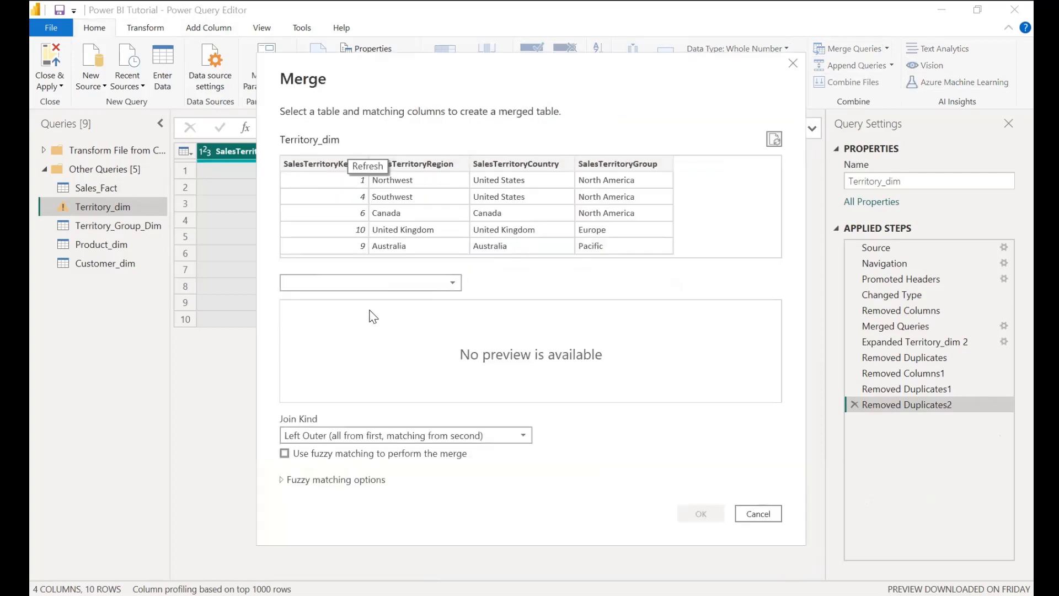
pyautogui.click(395, 287)
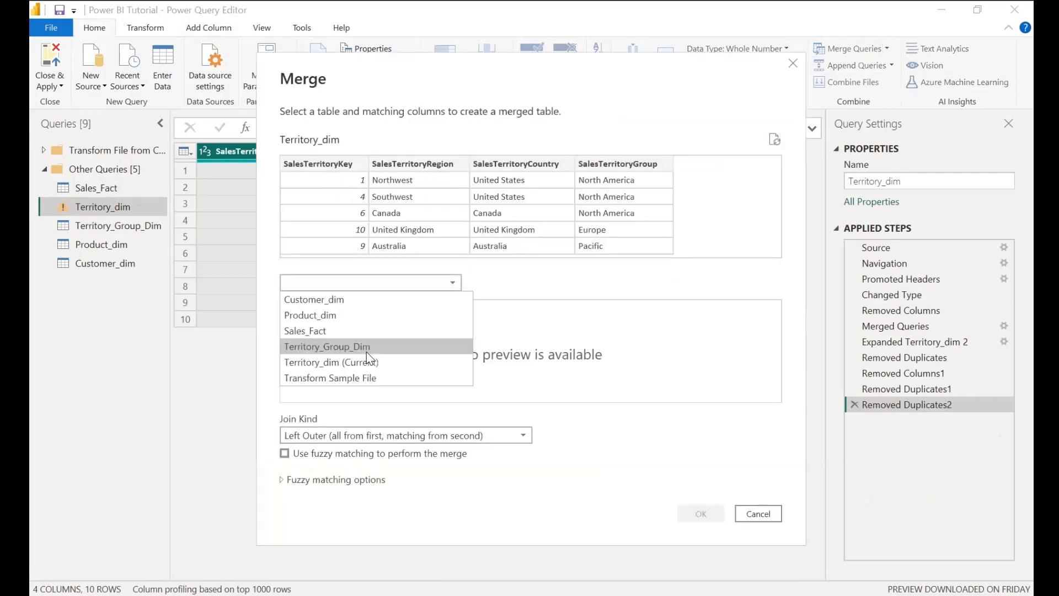
pyautogui.click(368, 347)
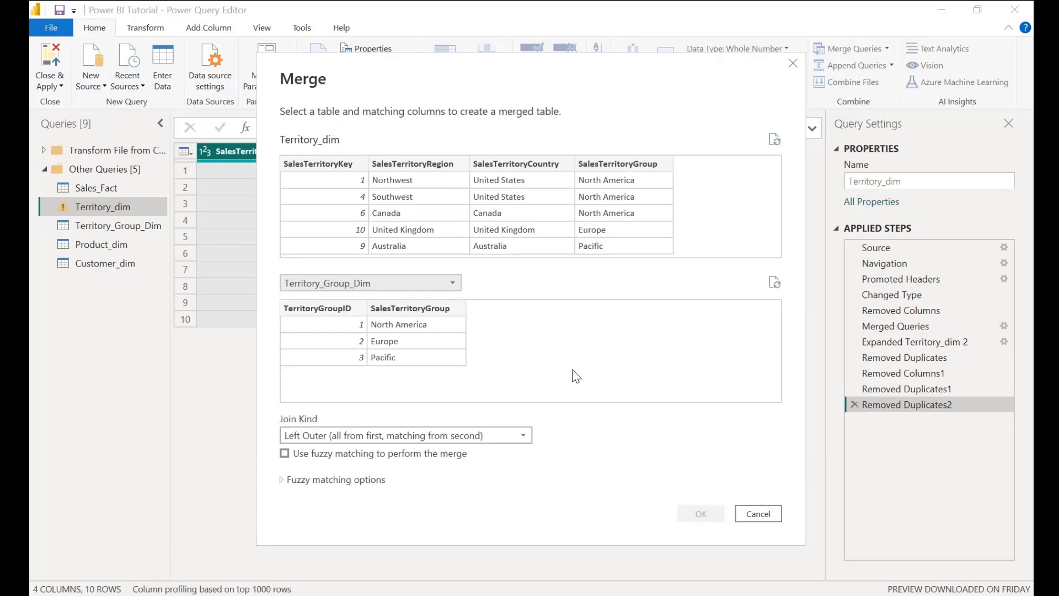
pyautogui.click(396, 307)
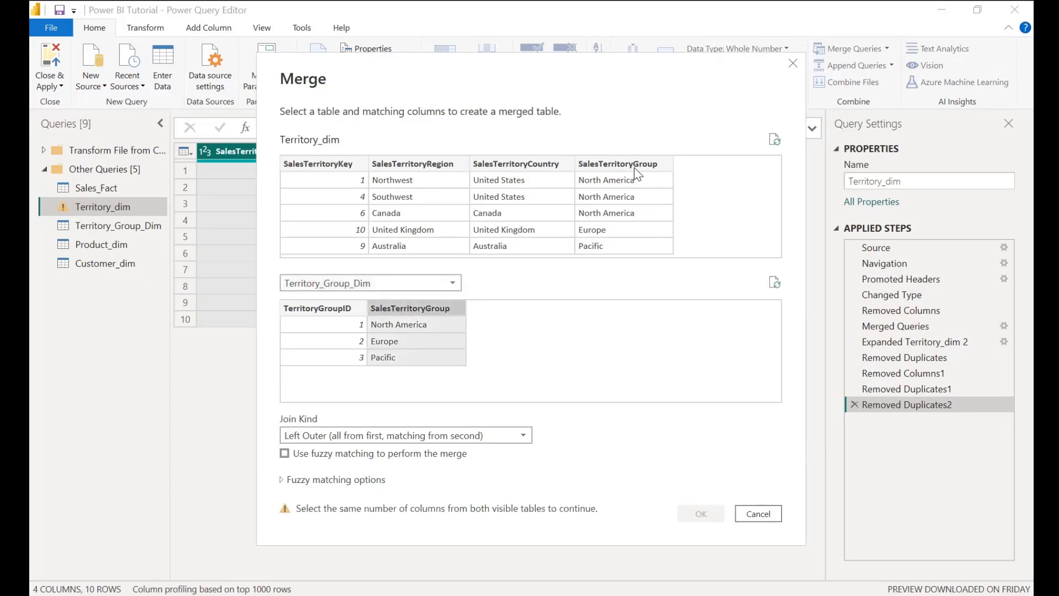
pyautogui.click(639, 164)
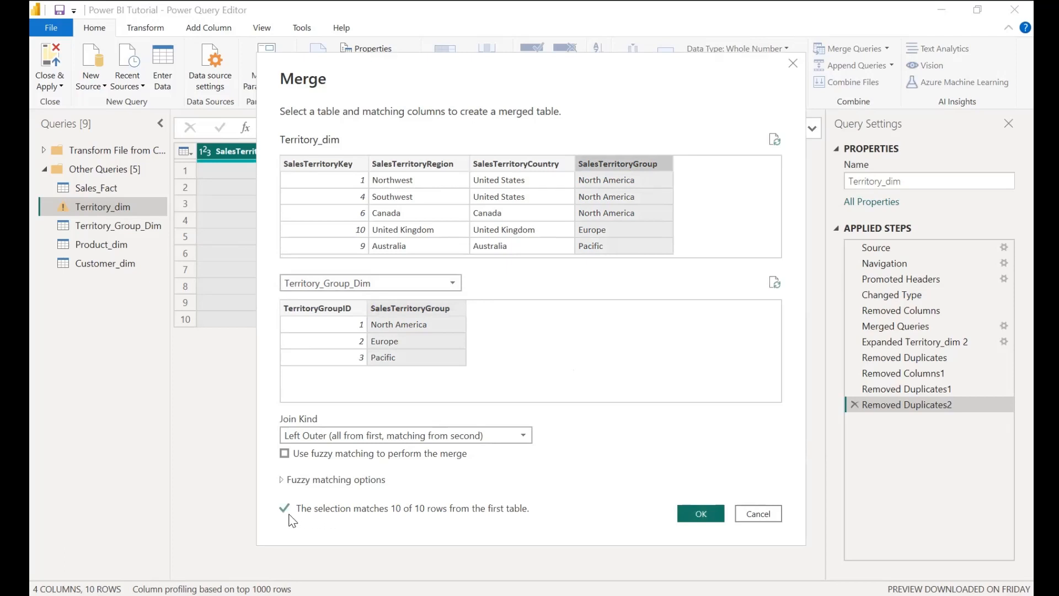
pyautogui.click(701, 513)
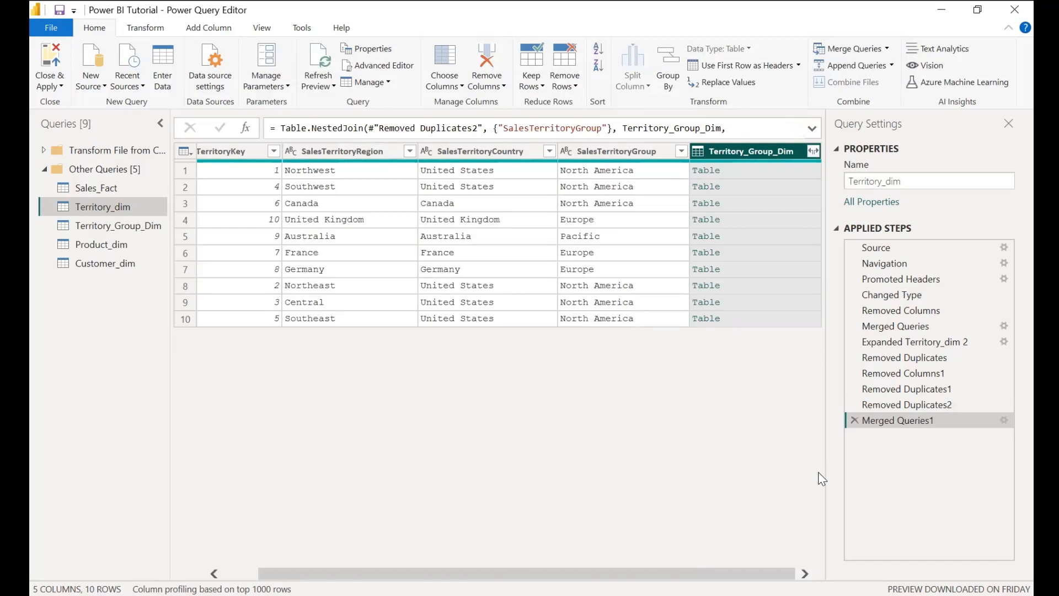
# - Expand the merged Territory_Group_Dim column to bring in only TerritoryGroupID, keeping the original column name as prefix
pyautogui.click(813, 151)
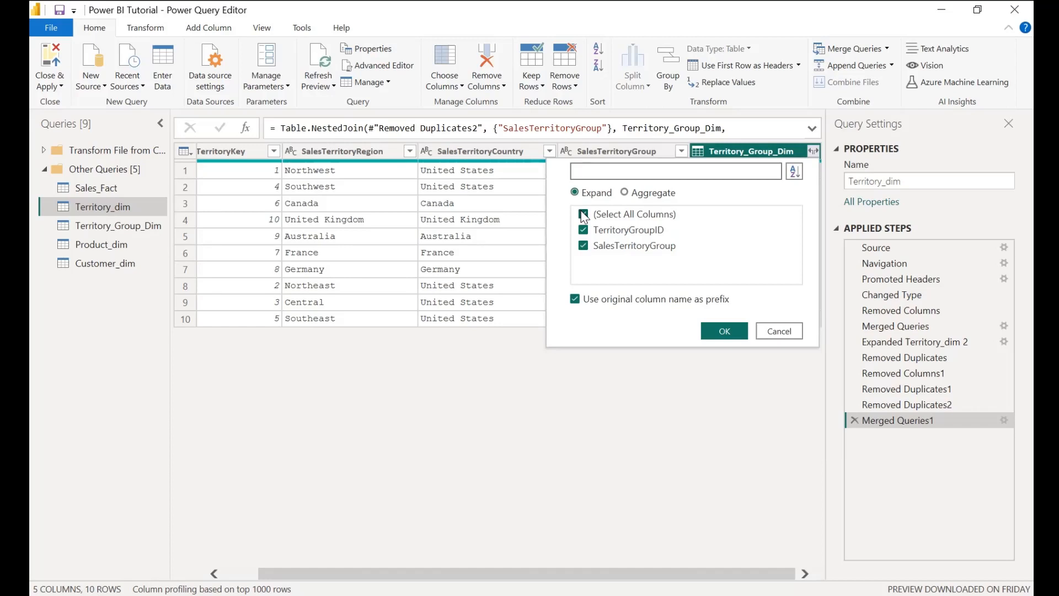
pyautogui.click(584, 215)
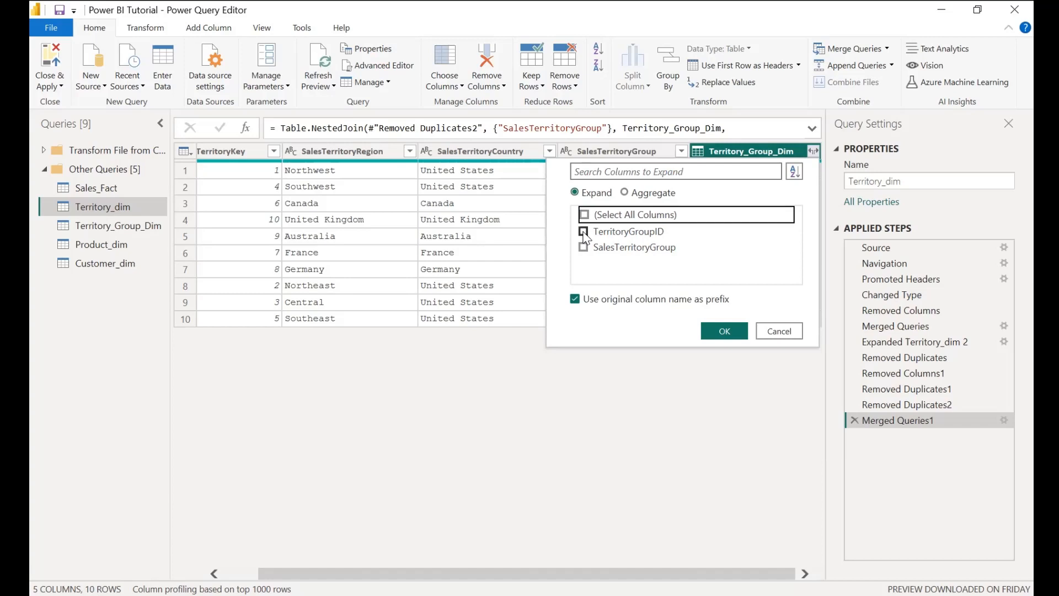
pyautogui.click(583, 232)
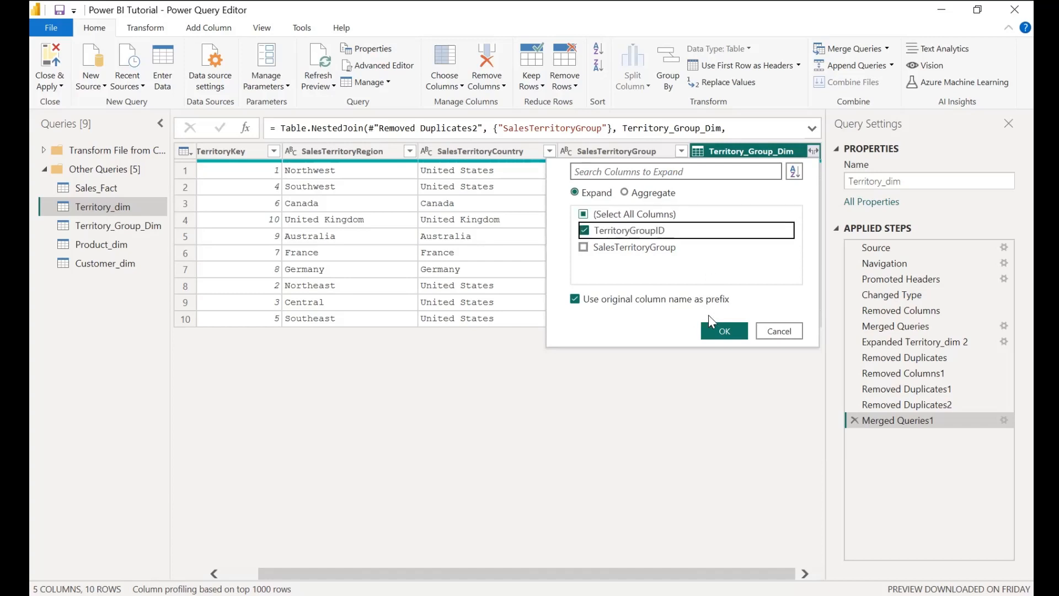
pyautogui.click(724, 332)
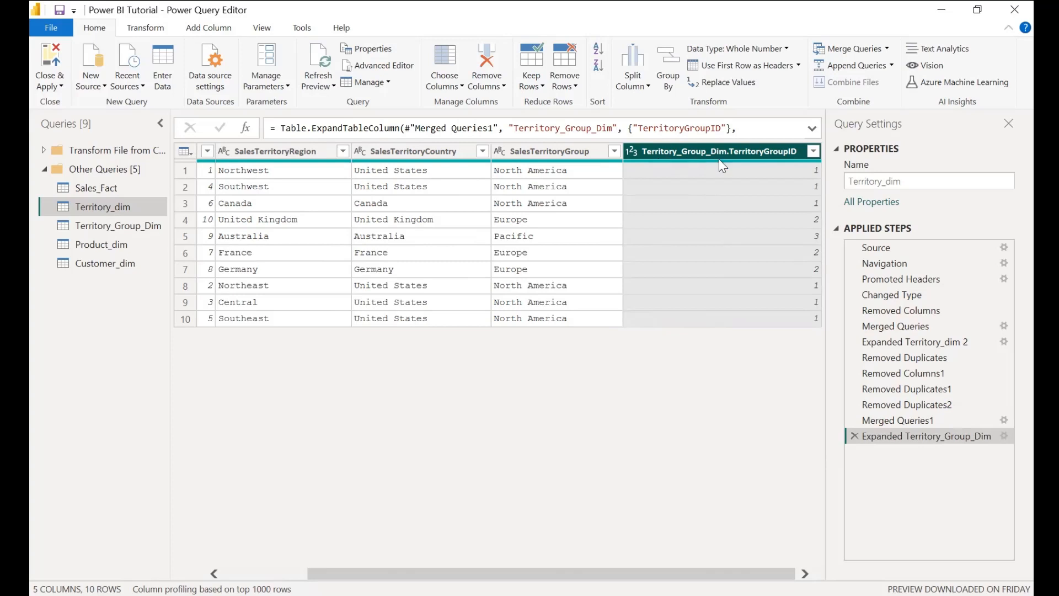
# - Compare the expanded TerritoryGroupID column in Territory_dim with the Territory_Group_Dim query, and apply the query changes to the model
pyautogui.moveTo(730, 165); pyautogui.dragTo(716, 163)
pyautogui.click(133, 227)
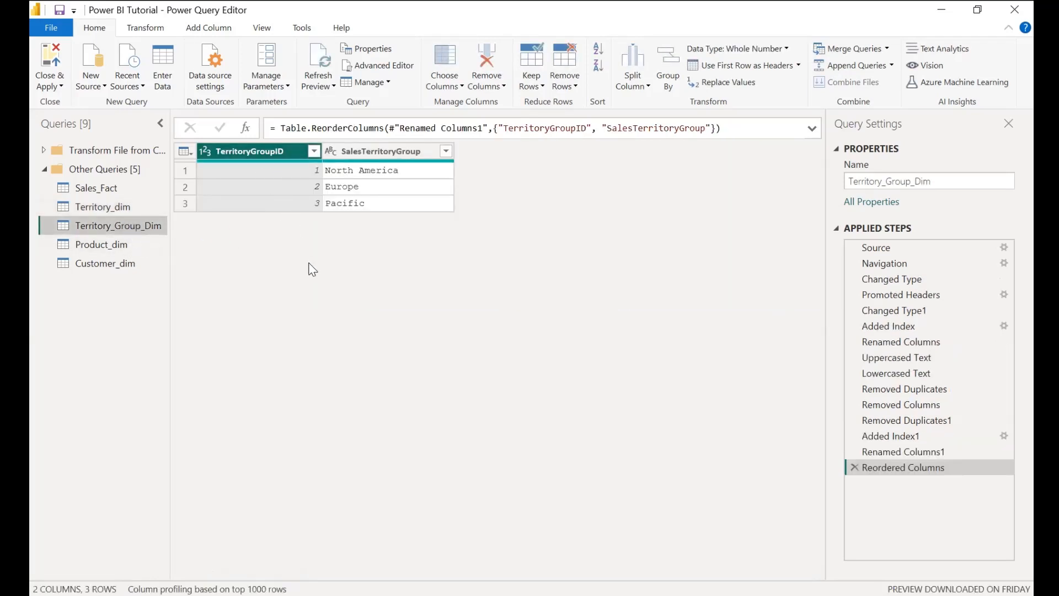
pyautogui.click(105, 207)
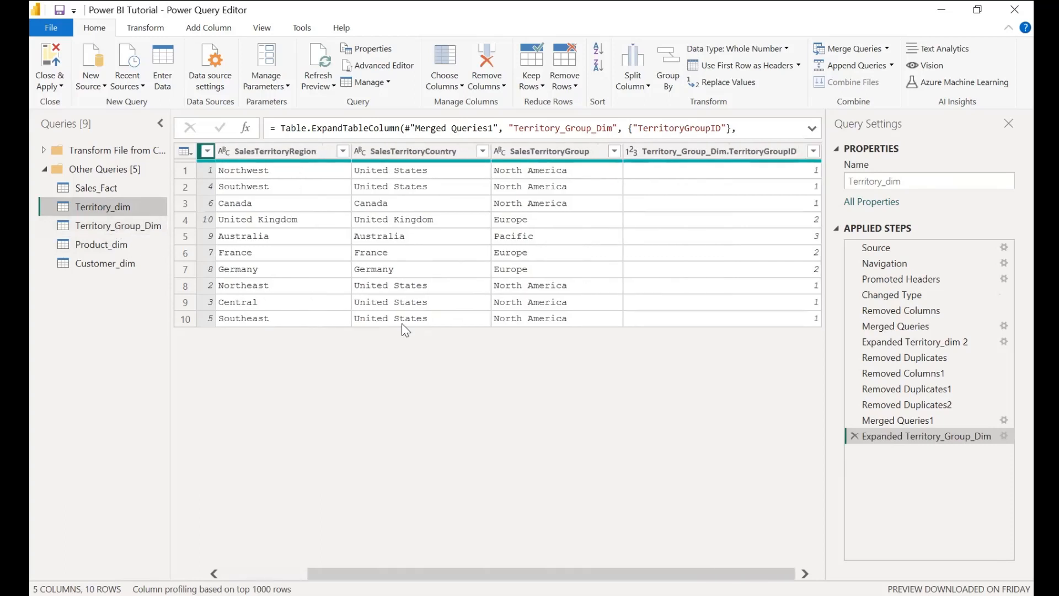
pyautogui.click(707, 157)
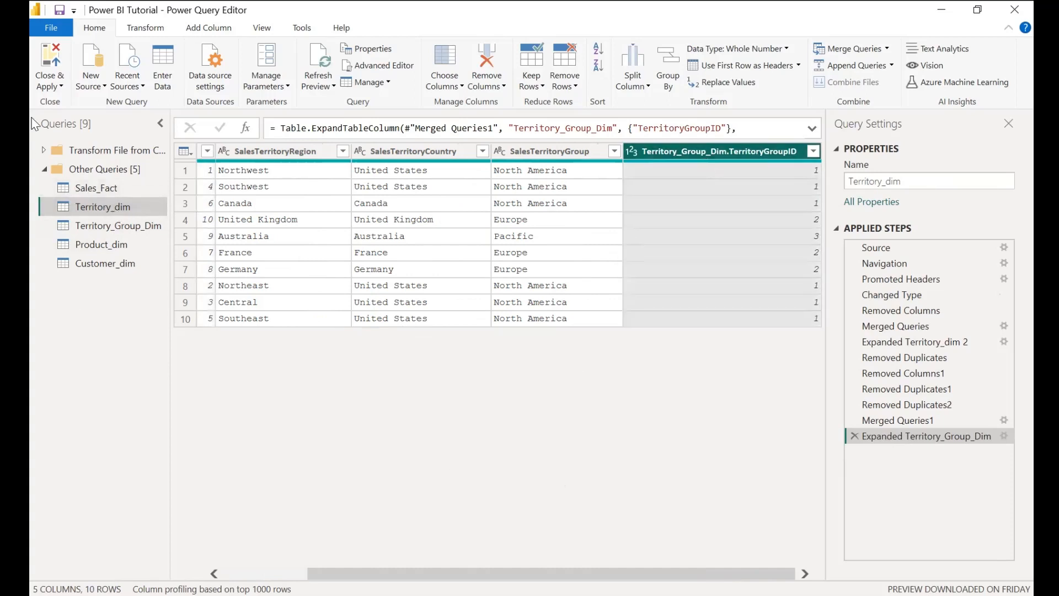
pyautogui.click(45, 56)
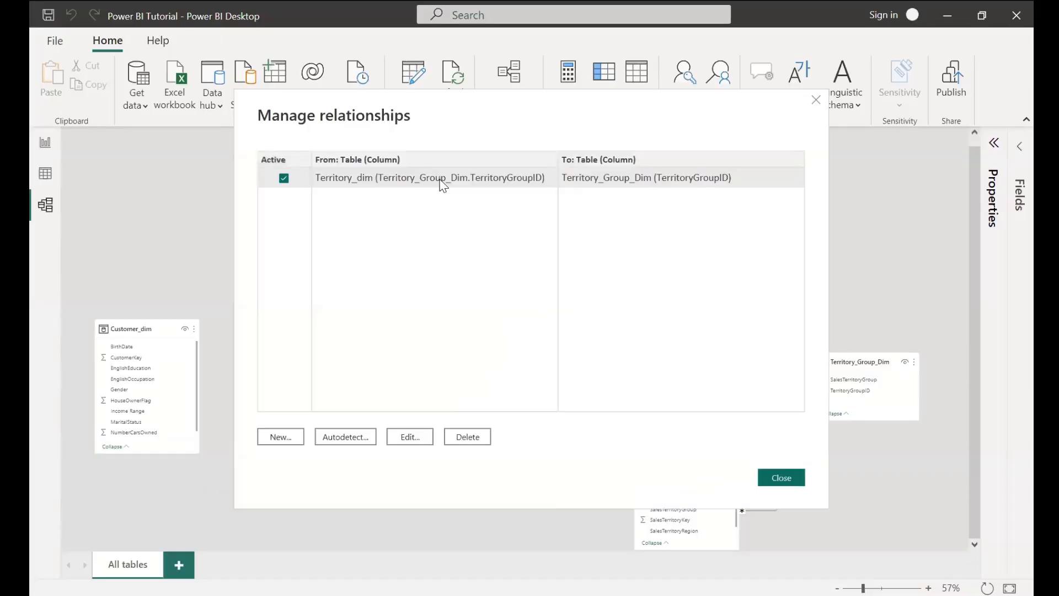
# - Delete the relationship between Territory_dim and Territory_Group_Dim and close the relationship manager
pyautogui.click(465, 439)
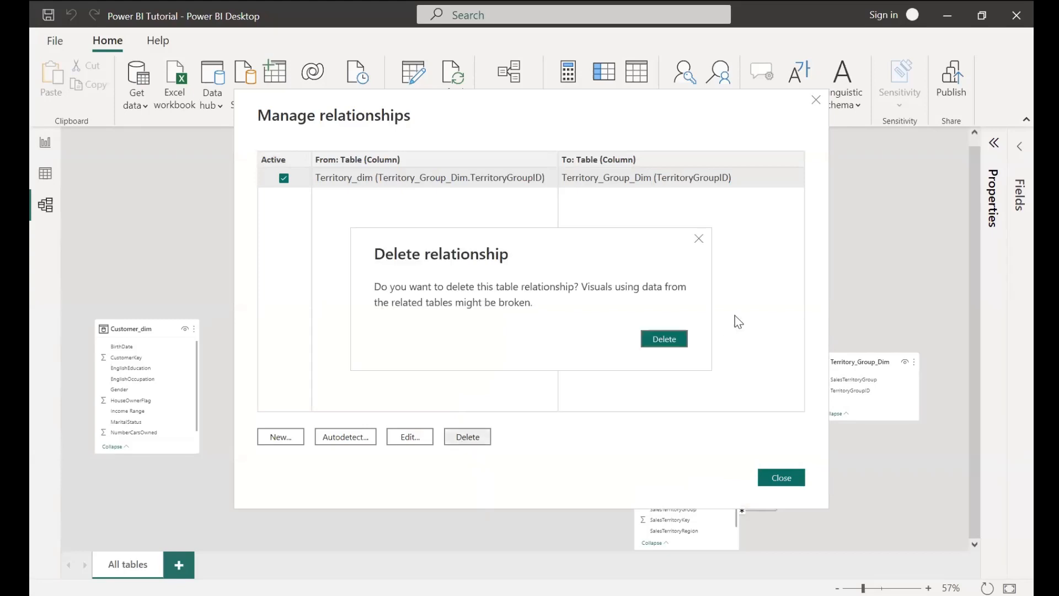
pyautogui.click(668, 343)
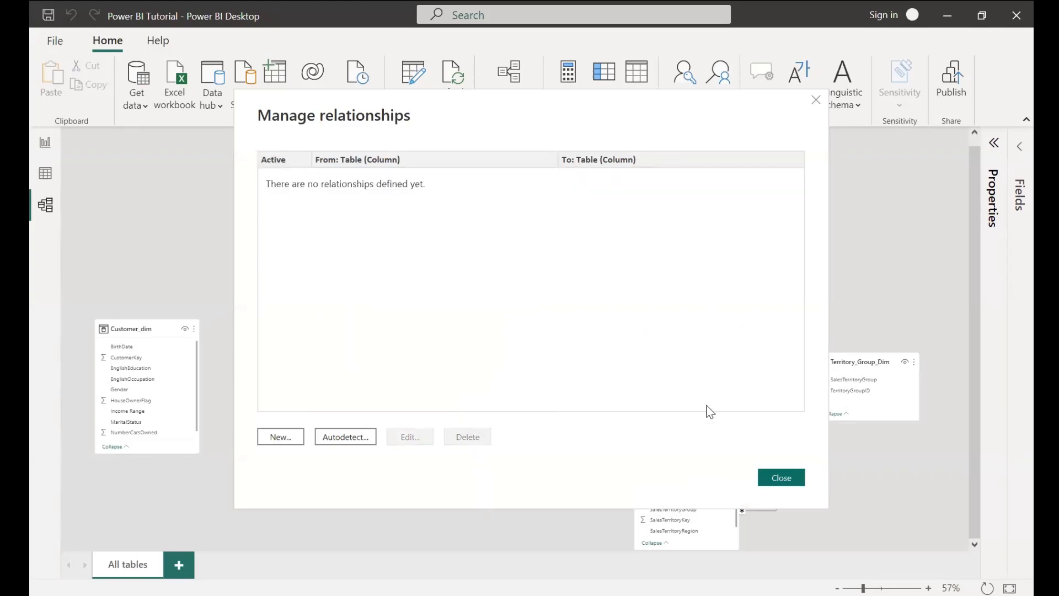
pyautogui.click(781, 477)
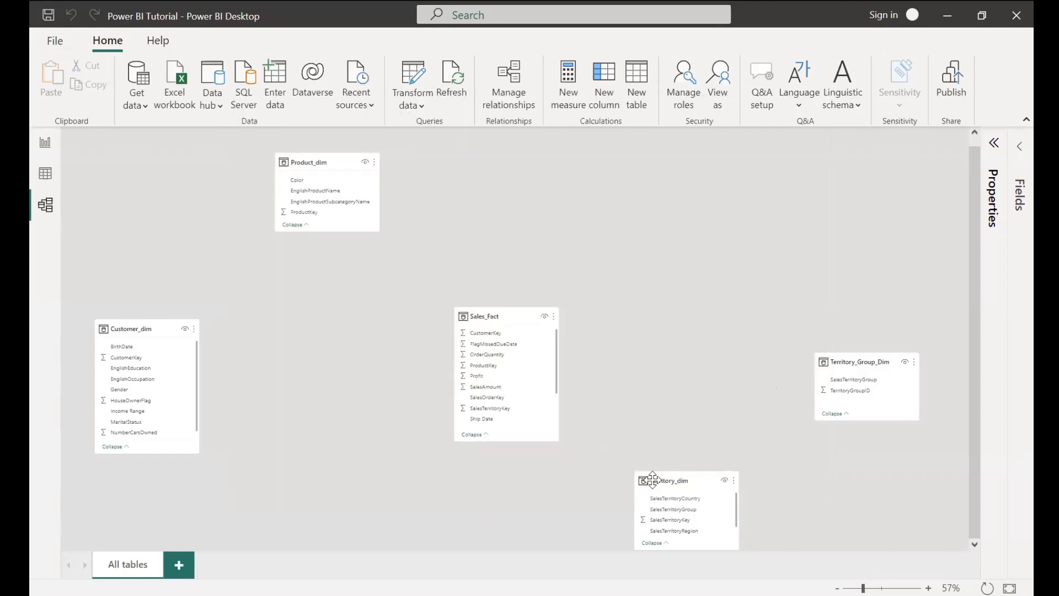
# - Rearrange the model diagram with Territory_dim and Territory_Group_Dim side by side near the upper edge
pyautogui.moveTo(666, 475); pyautogui.dragTo(645, 220)
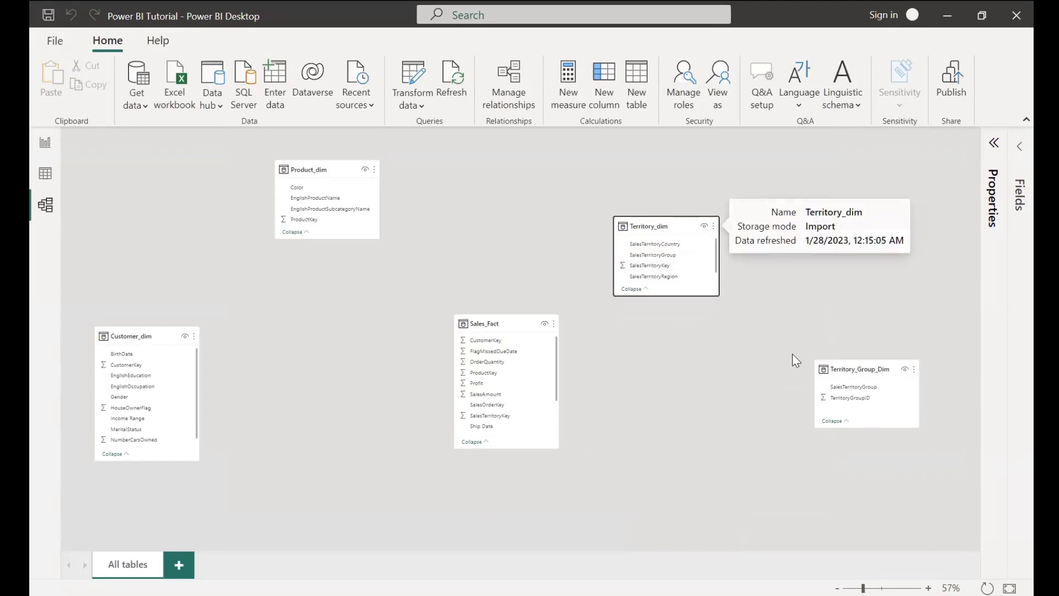
pyautogui.moveTo(862, 371); pyautogui.dragTo(799, 210)
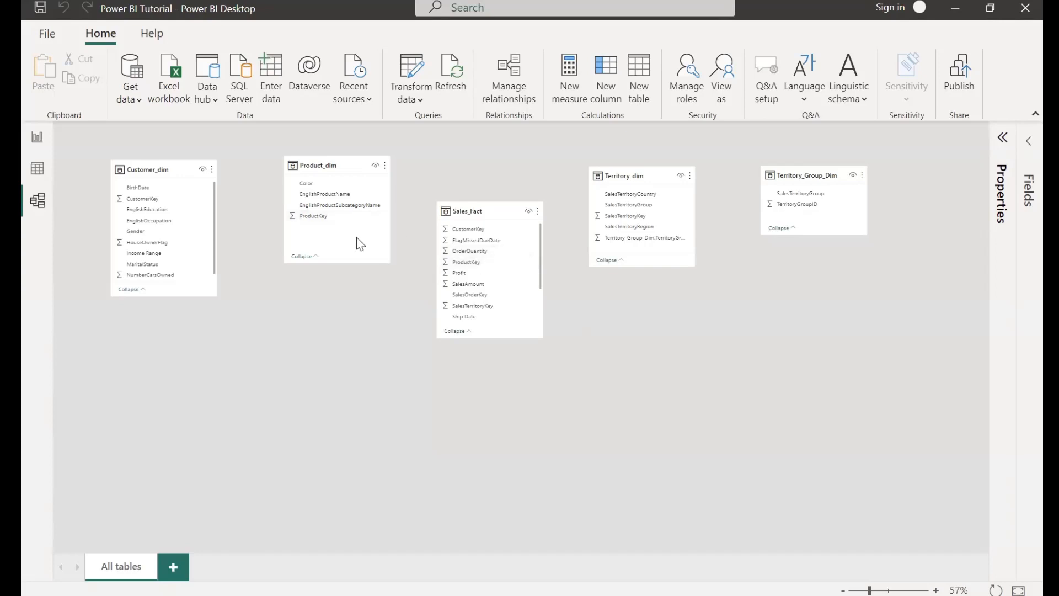
# - Relate Product_dim to Sales_Fact on ProductKey, and link Sales_Fact's ProductKey back to Product_dim as a second relationship
pyautogui.click(319, 217)
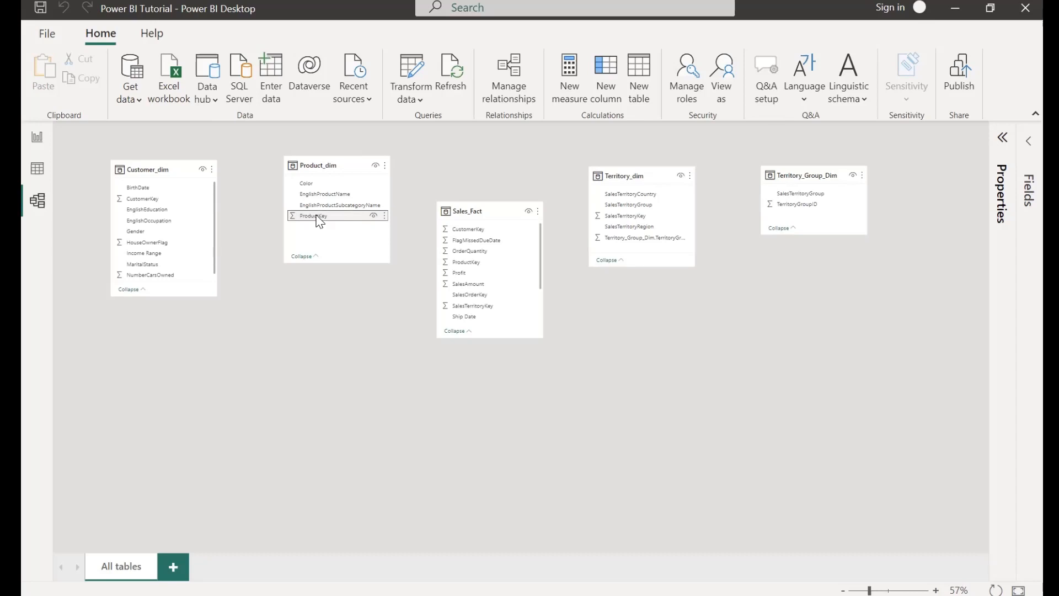
pyautogui.moveTo(316, 216)
pyautogui.mouseDown()
pyautogui.moveTo(480, 266)
pyautogui.moveTo(315, 217)
pyautogui.mouseUp()
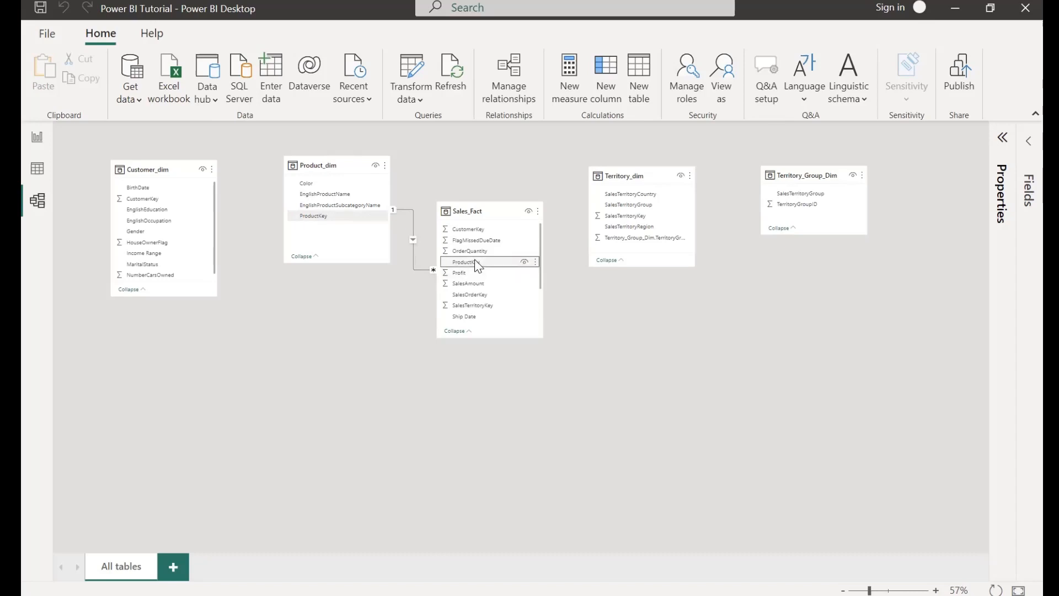
pyautogui.moveTo(469, 259); pyautogui.dragTo(326, 195)
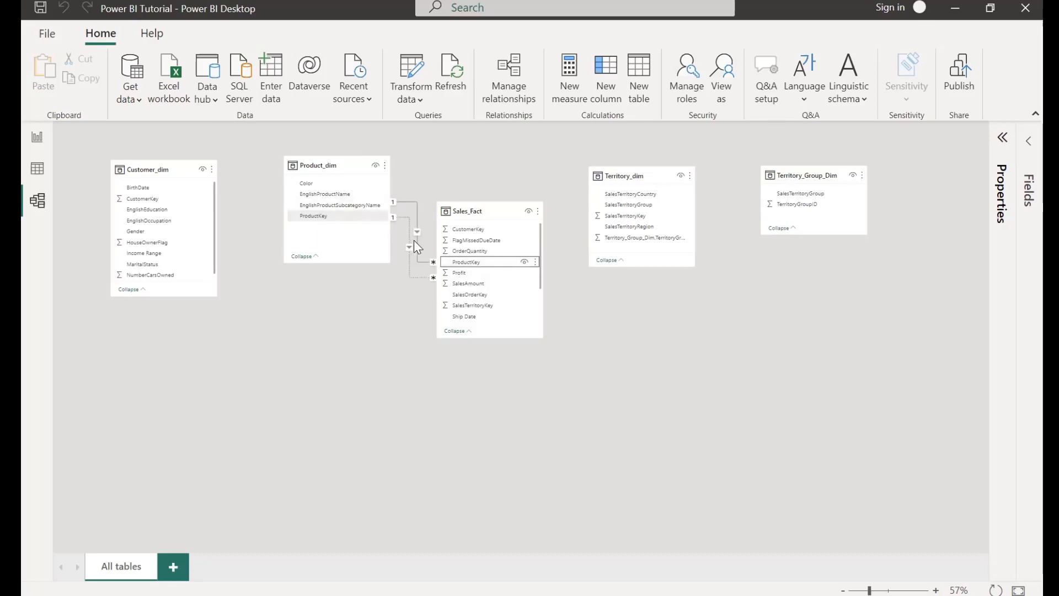
# - Delete both relationships between Product_dim and Sales_Fact from the model diagram
pyautogui.rightClick(411, 278)
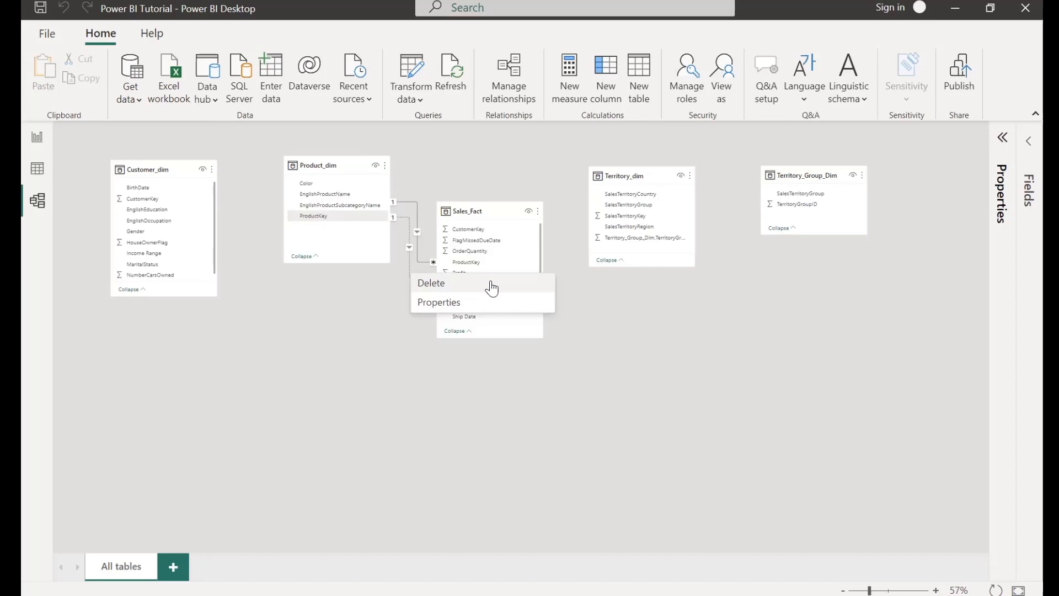
pyautogui.press('Delete')
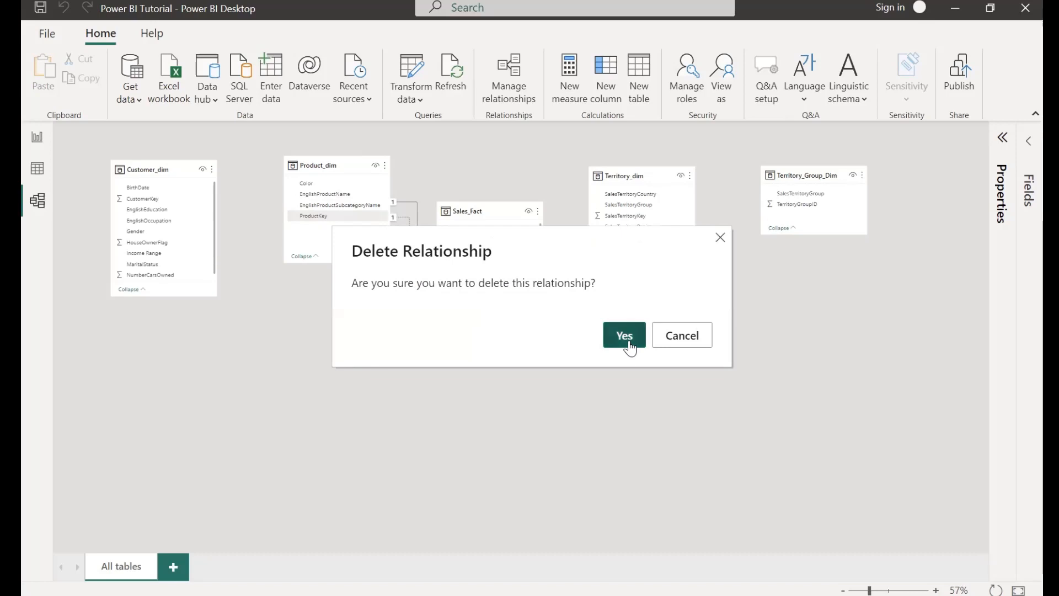
pyautogui.click(624, 338)
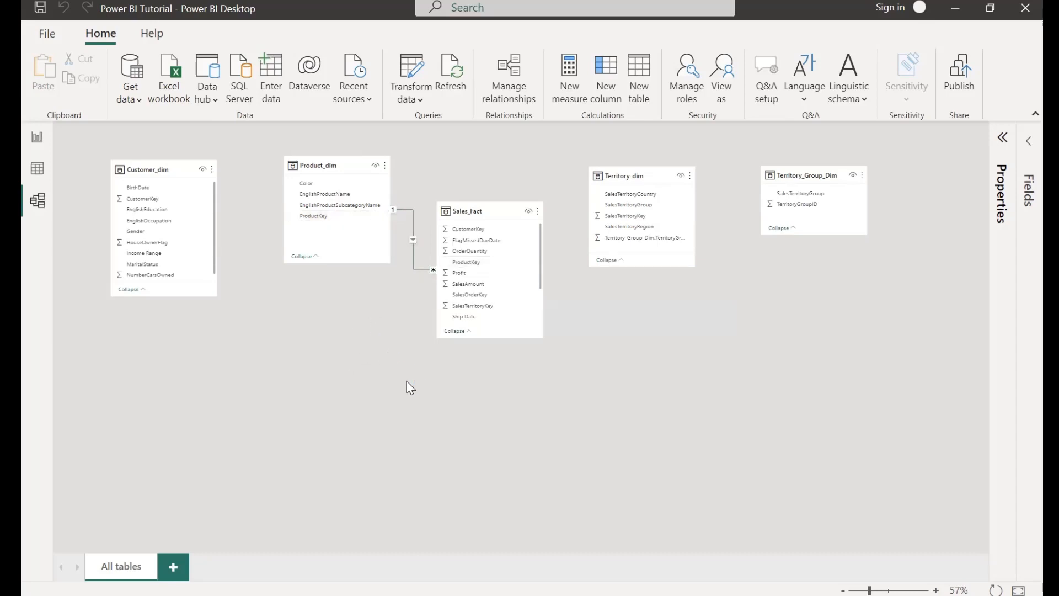
pyautogui.rightClick(417, 270)
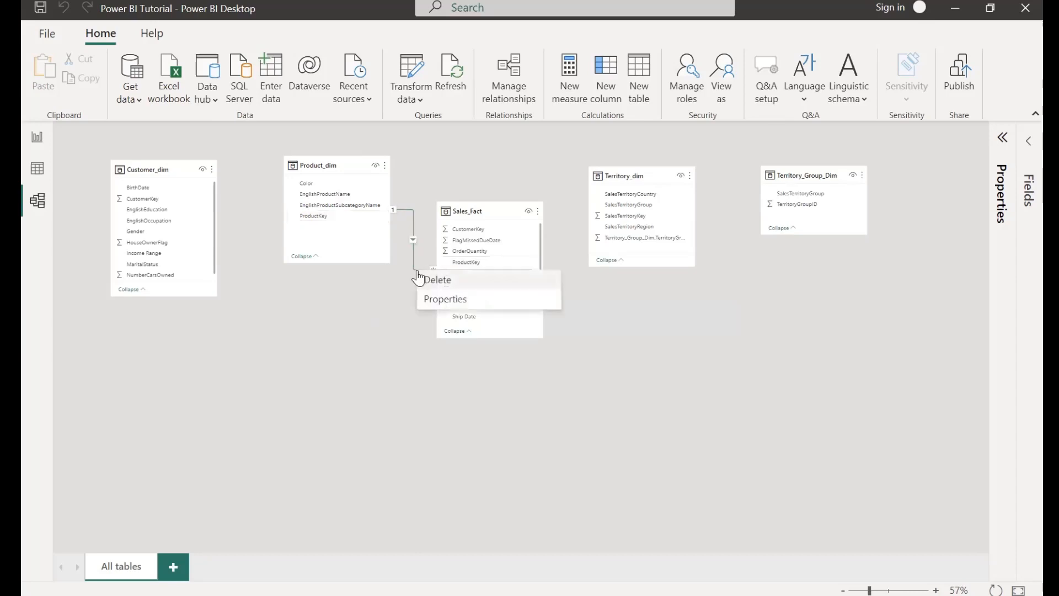
pyautogui.click(445, 286)
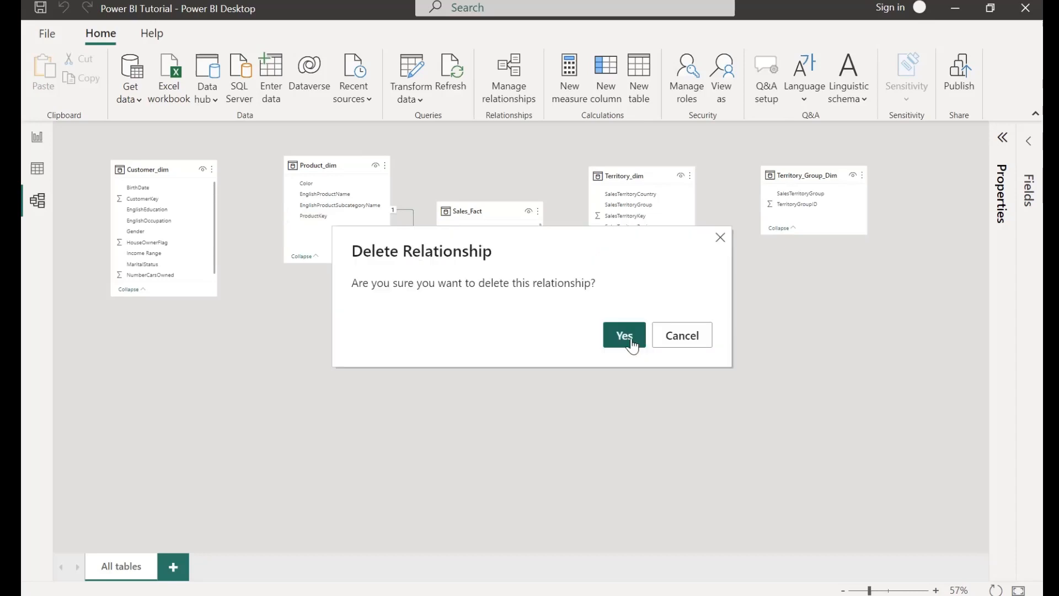
pyautogui.click(632, 344)
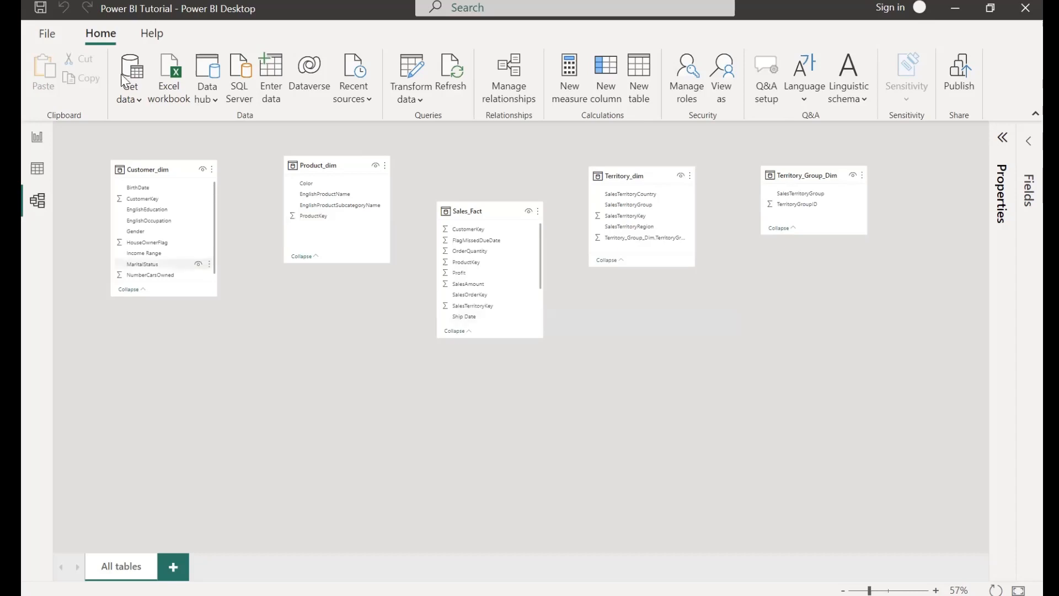
# - Create an active one-to-many relationship from Product_dim to Sales_Fact on ProductKey with single cross-filter direction using the relationship manager
pyautogui.click(507, 86)
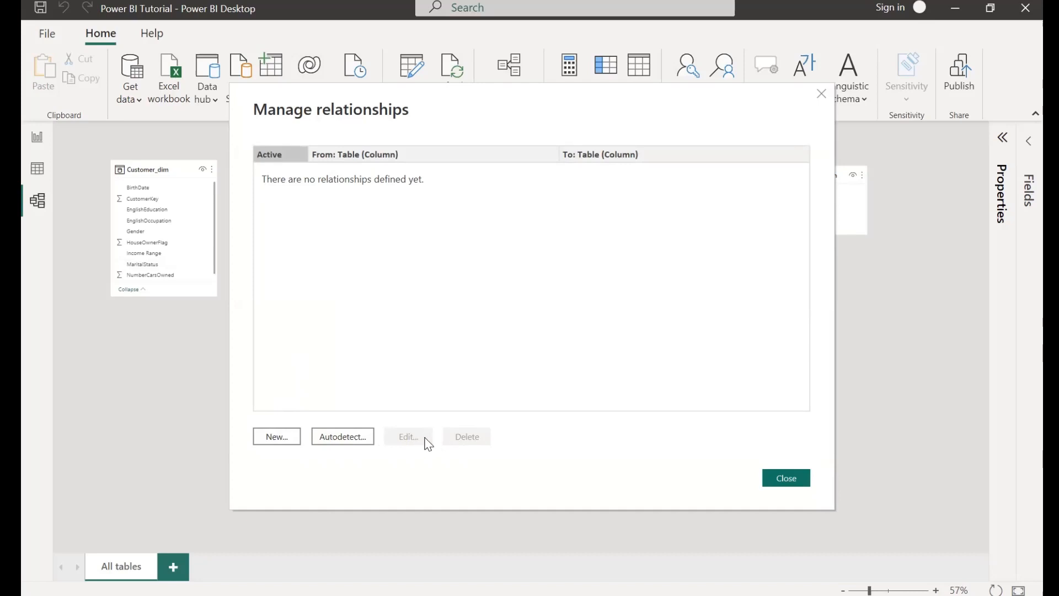
pyautogui.click(277, 437)
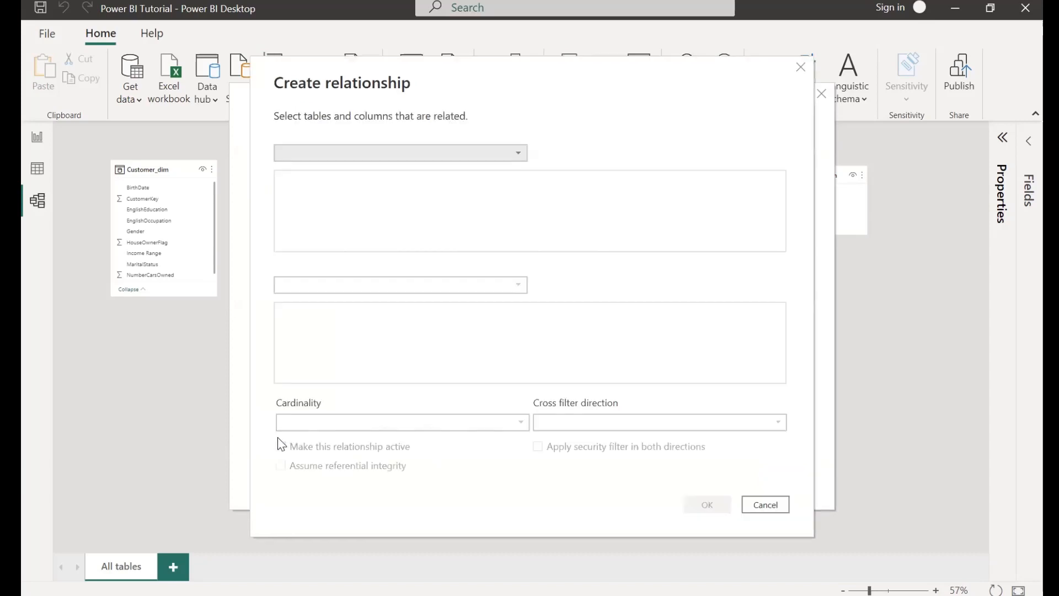
pyautogui.click(509, 153)
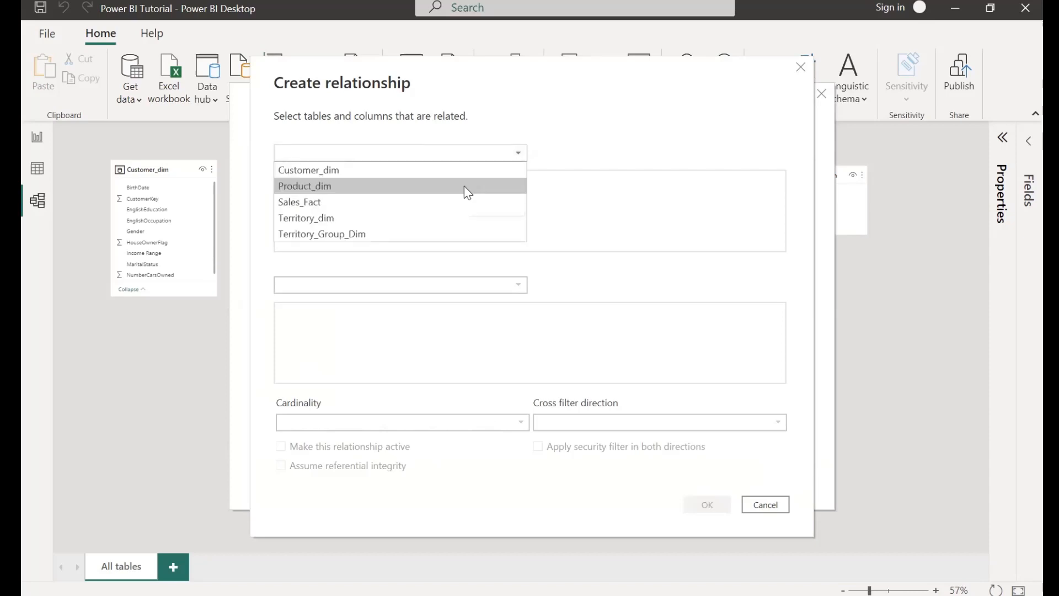
pyautogui.click(464, 186)
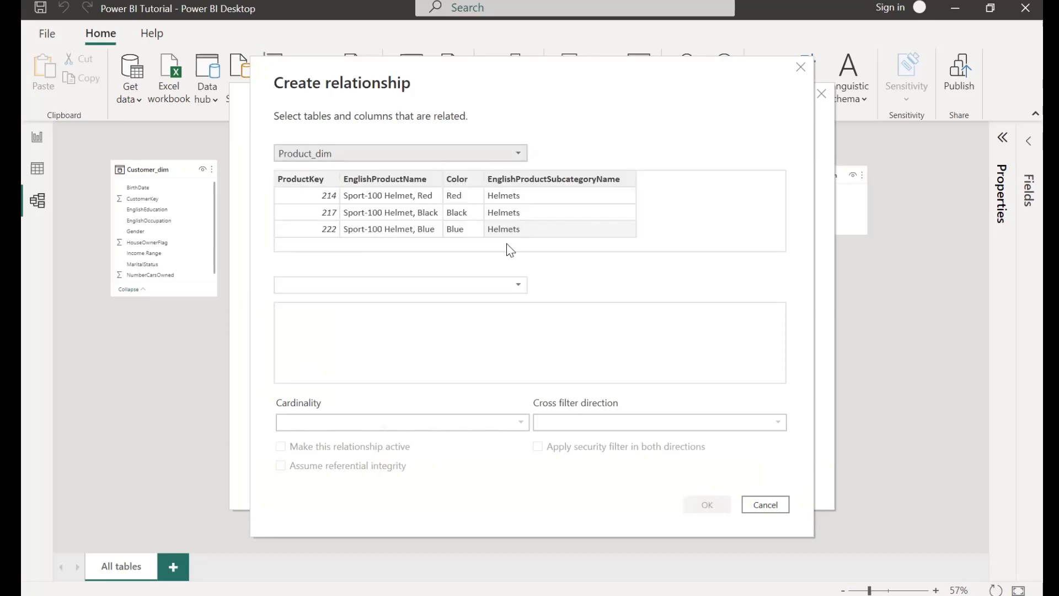
pyautogui.click(513, 283)
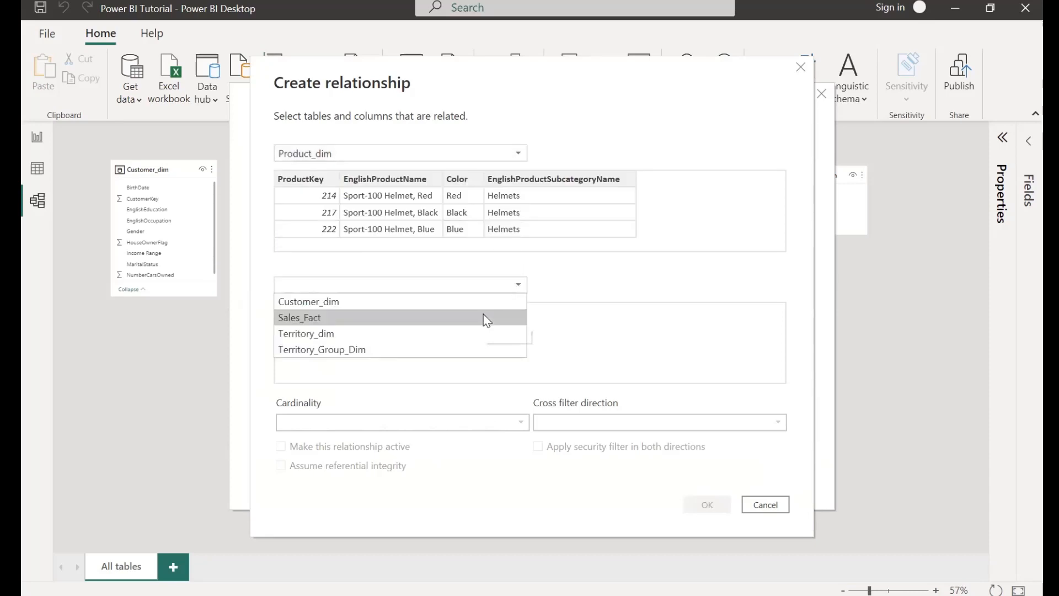
pyautogui.click(486, 318)
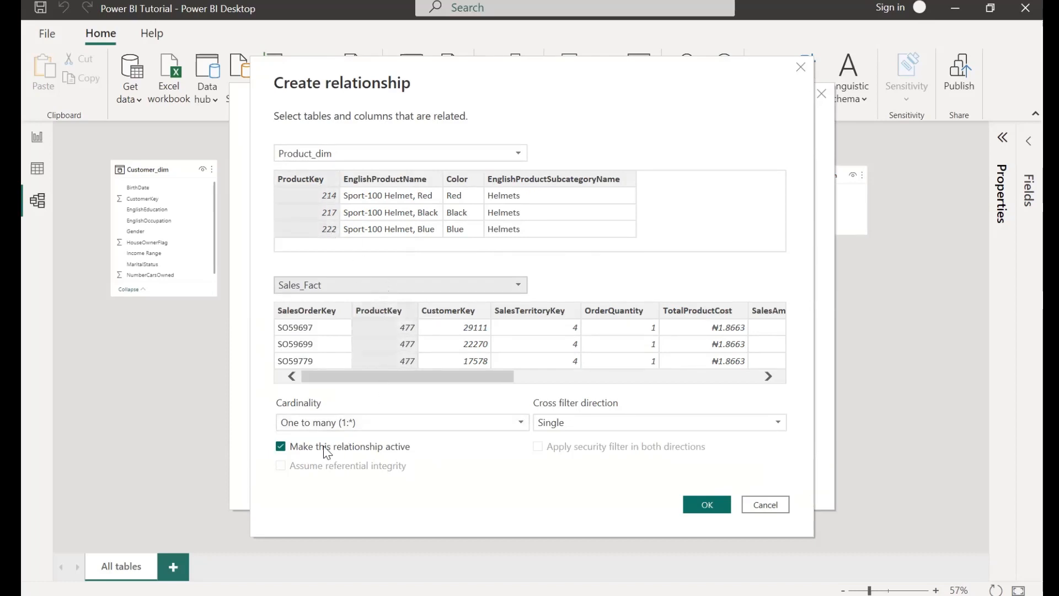
pyautogui.click(707, 512)
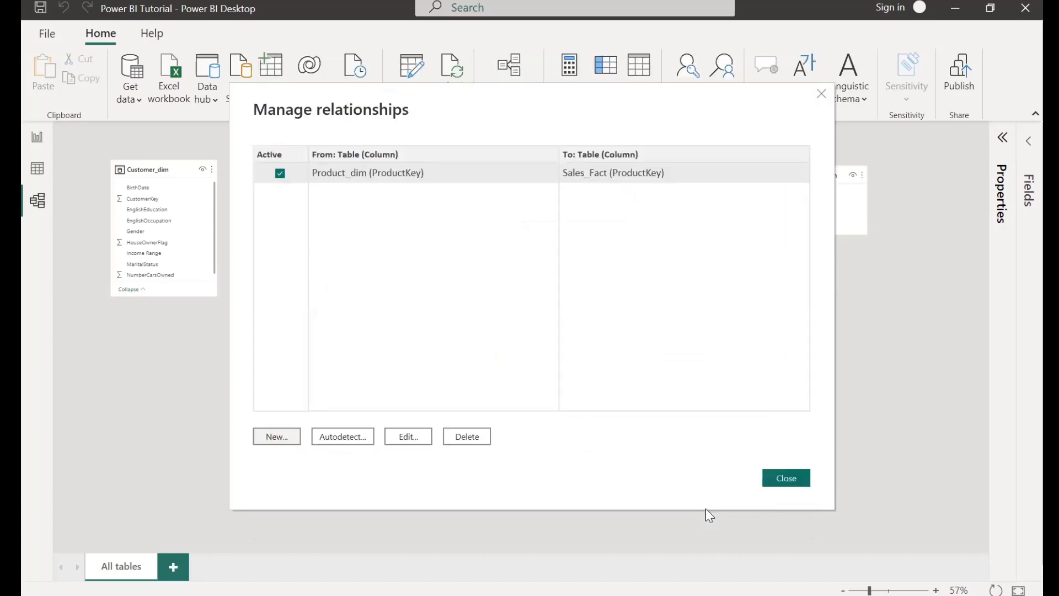
pyautogui.click(792, 484)
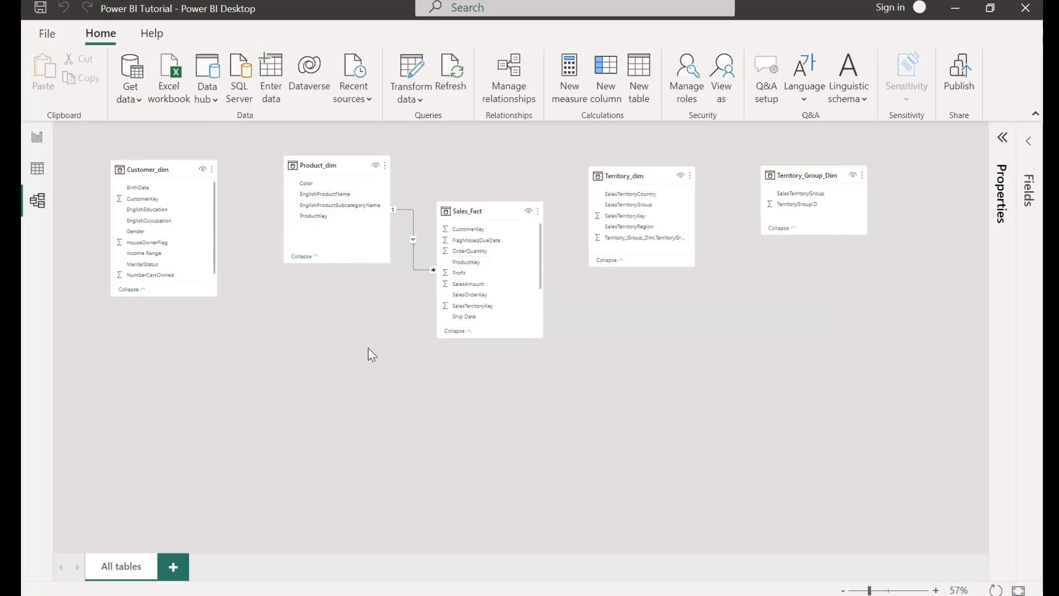
# - Review the settings of the ProductKey relationship between Sales_Fact and Product_dim without changing them, and delete it in the relationship manager
pyautogui.click(516, 104)
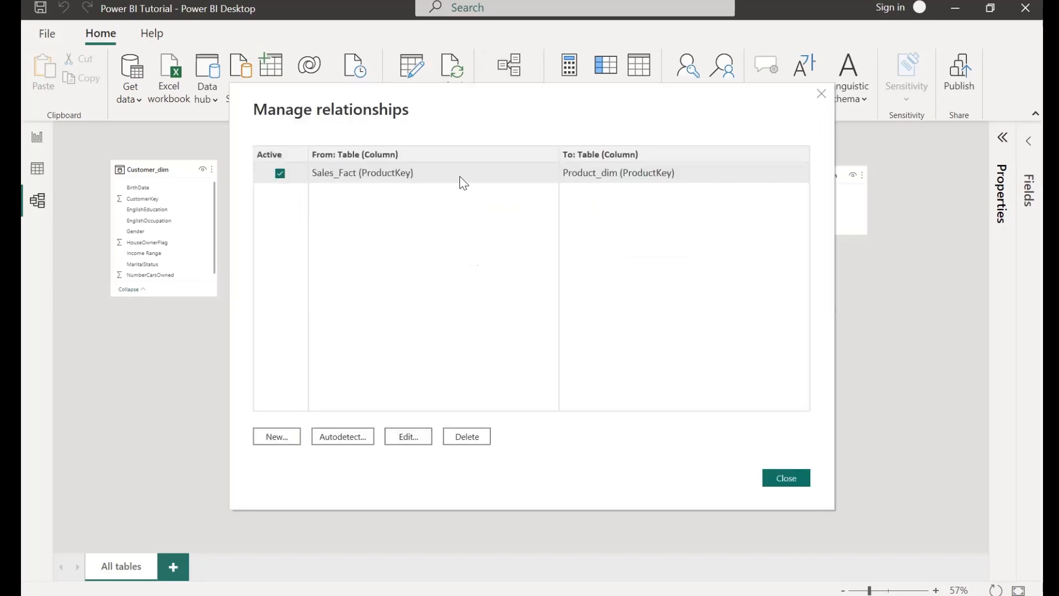
pyautogui.click(408, 436)
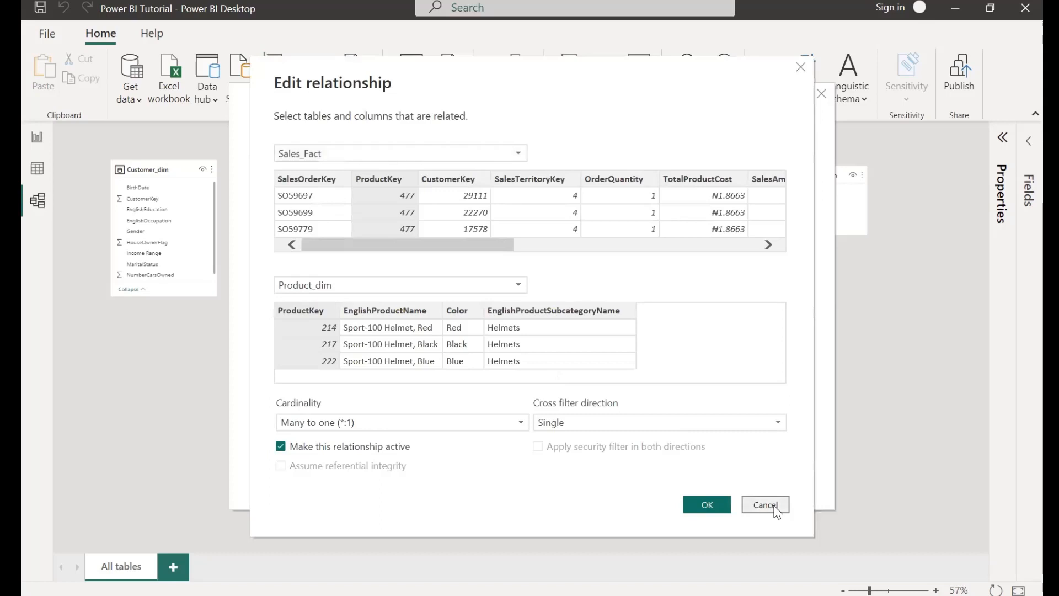
pyautogui.click(765, 505)
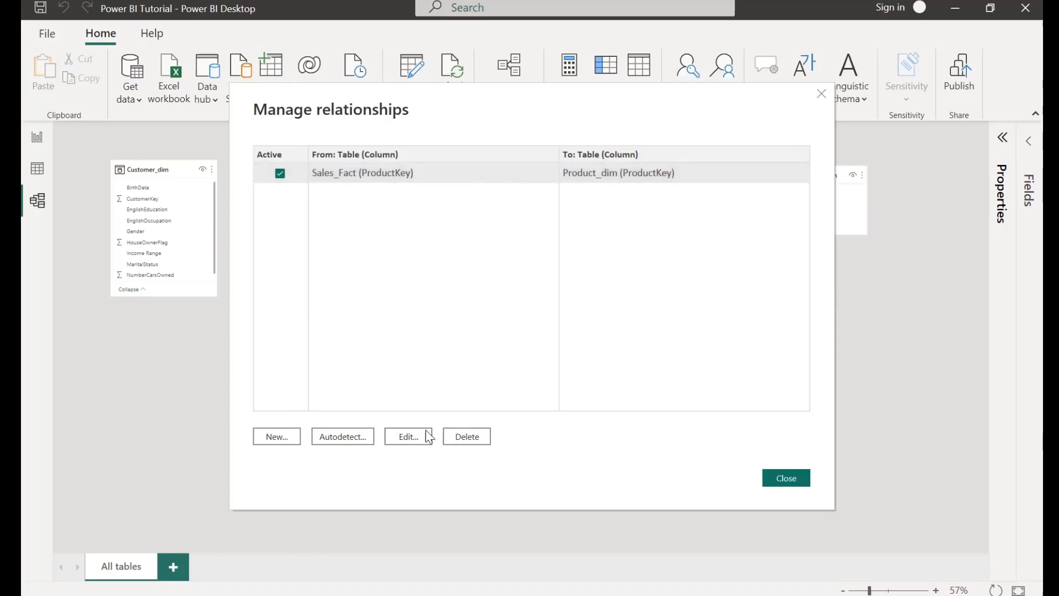
pyautogui.click(466, 435)
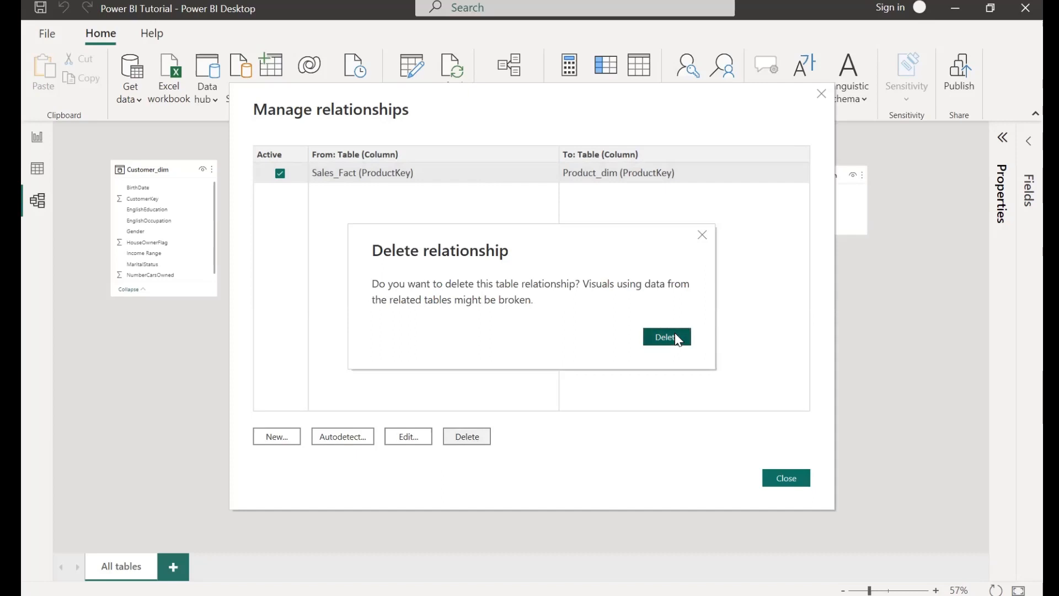
pyautogui.click(676, 337)
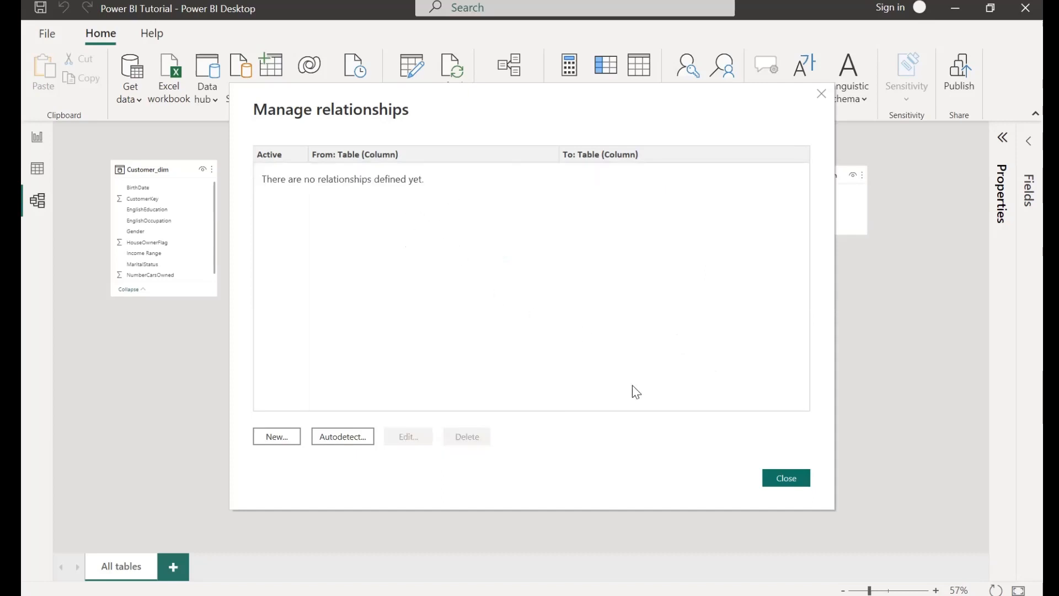
pyautogui.click(787, 479)
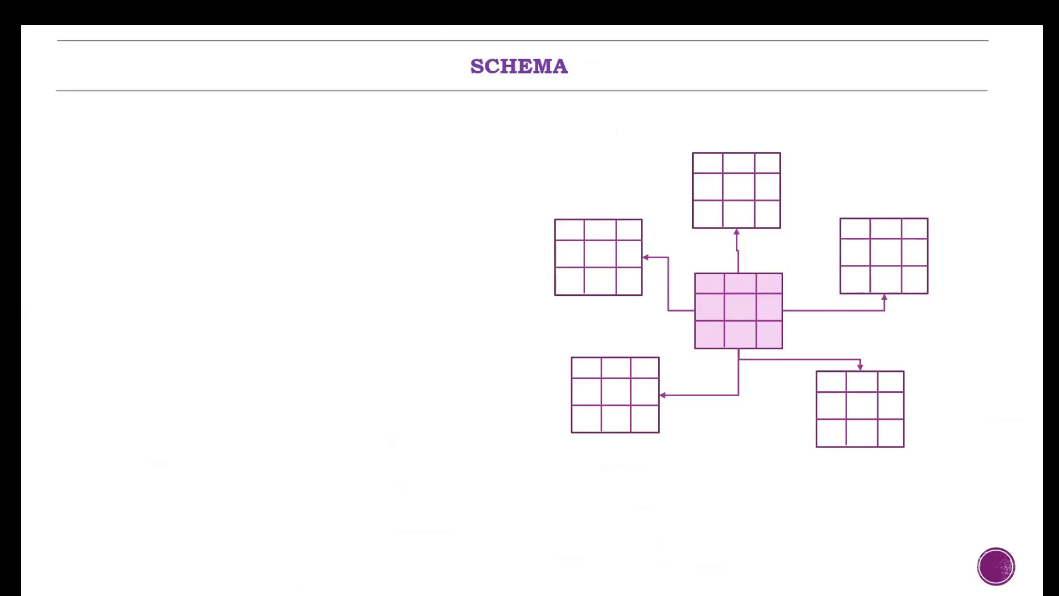
pyautogui.click(528, 411)
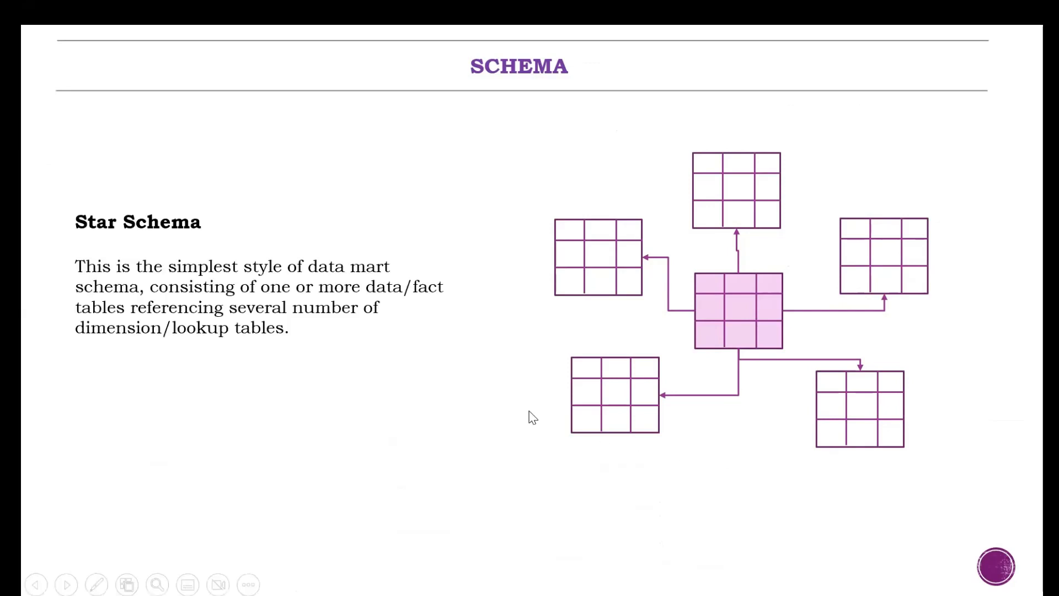
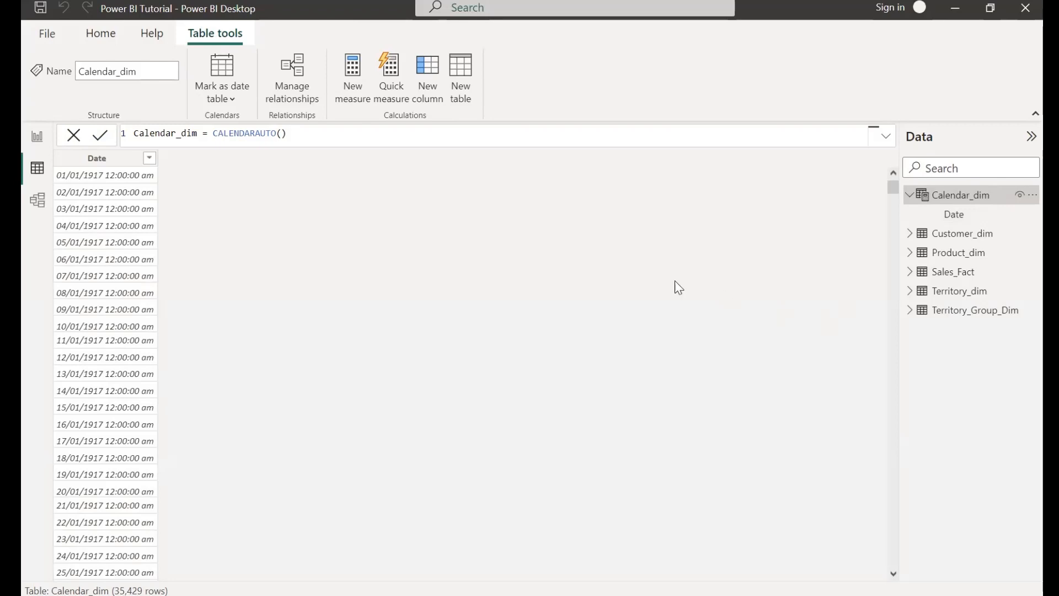
# - Add a new calculated column to the Calendar_dim table
pyautogui.click(88, 164)
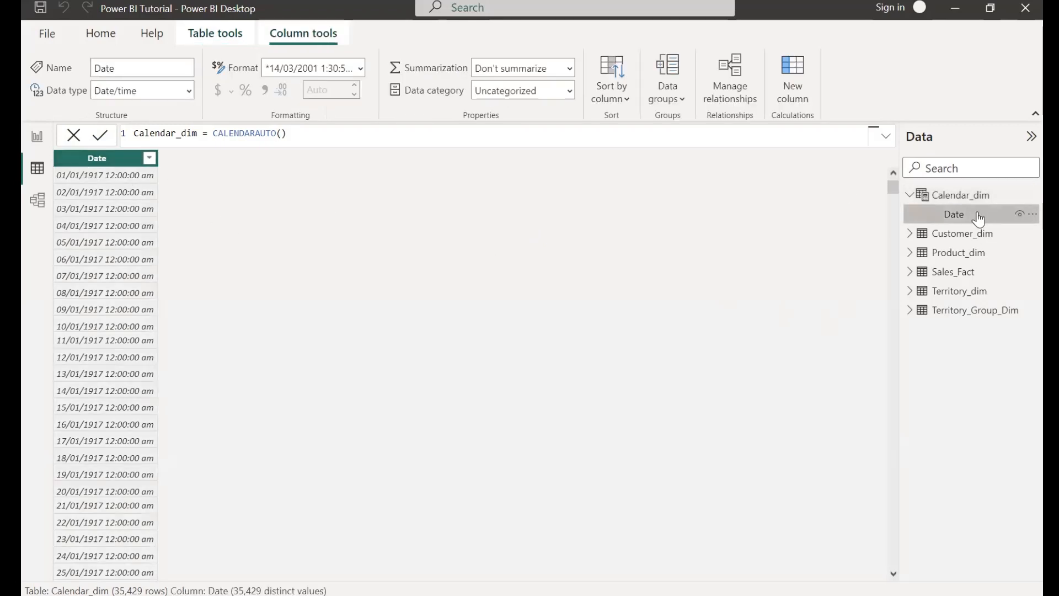
pyautogui.click(964, 197)
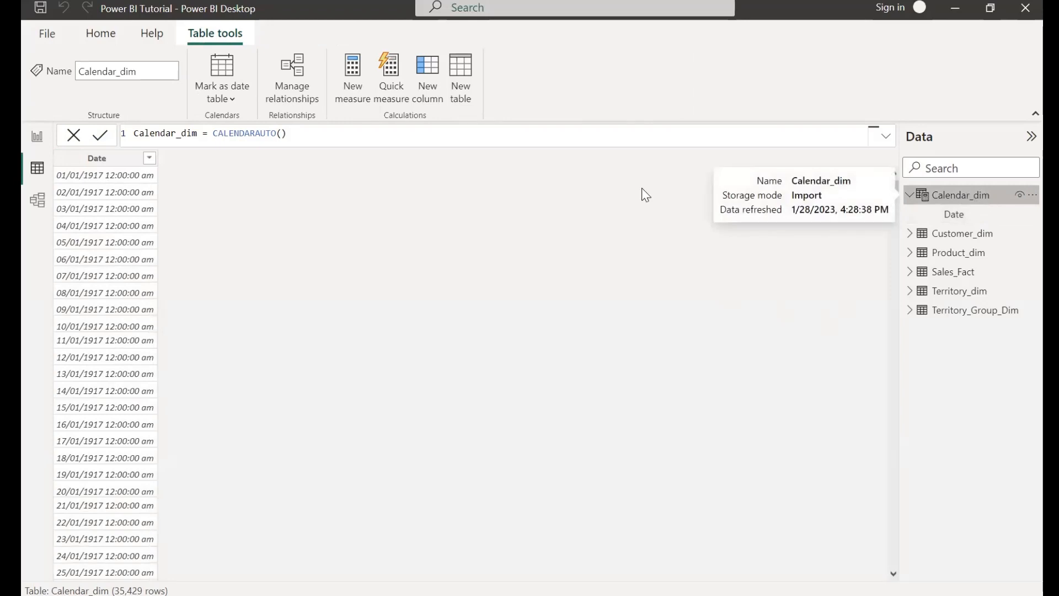
pyautogui.click(428, 85)
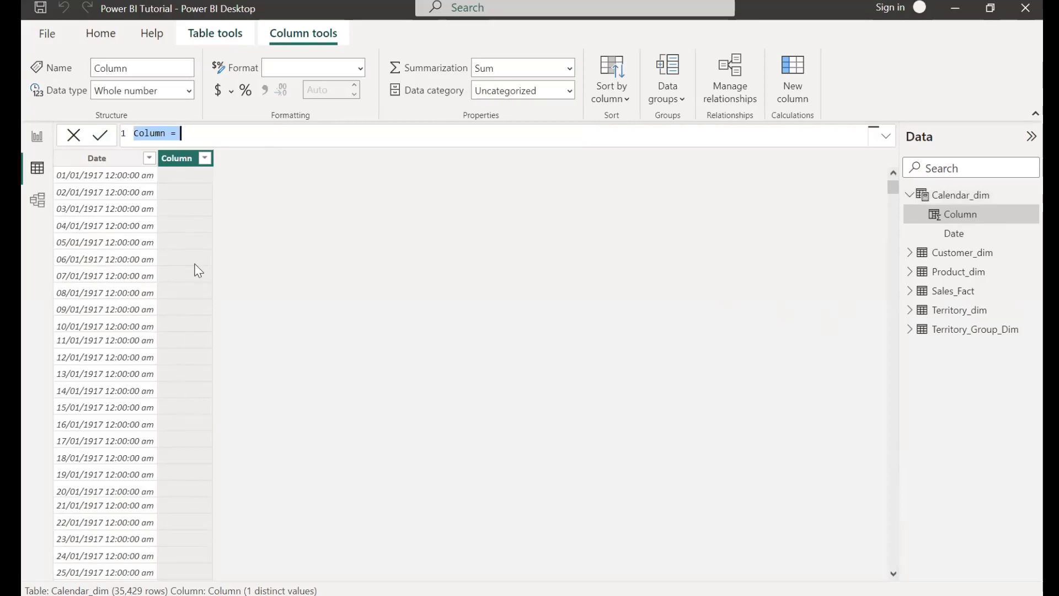
# - Define the new Calendar_dim column with the formula Month_No = MONTH(Calendar_dim[Date])
pyautogui.click(206, 132)
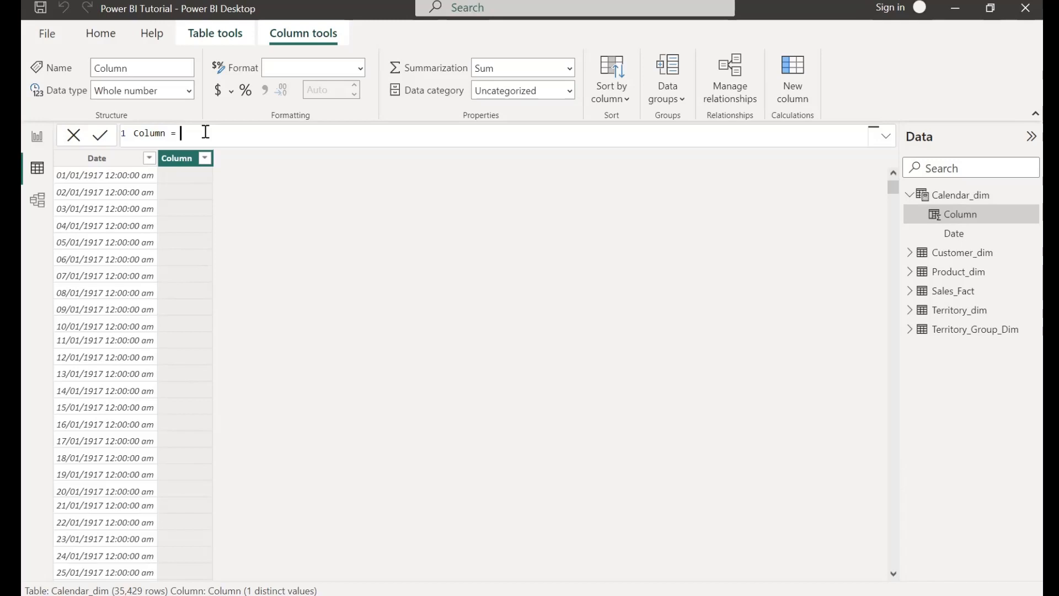
pyautogui.hotkey('ctrl', 'a')
pyautogui.press('BackSpace')
pyautogui.write('Month_No = MONTH')
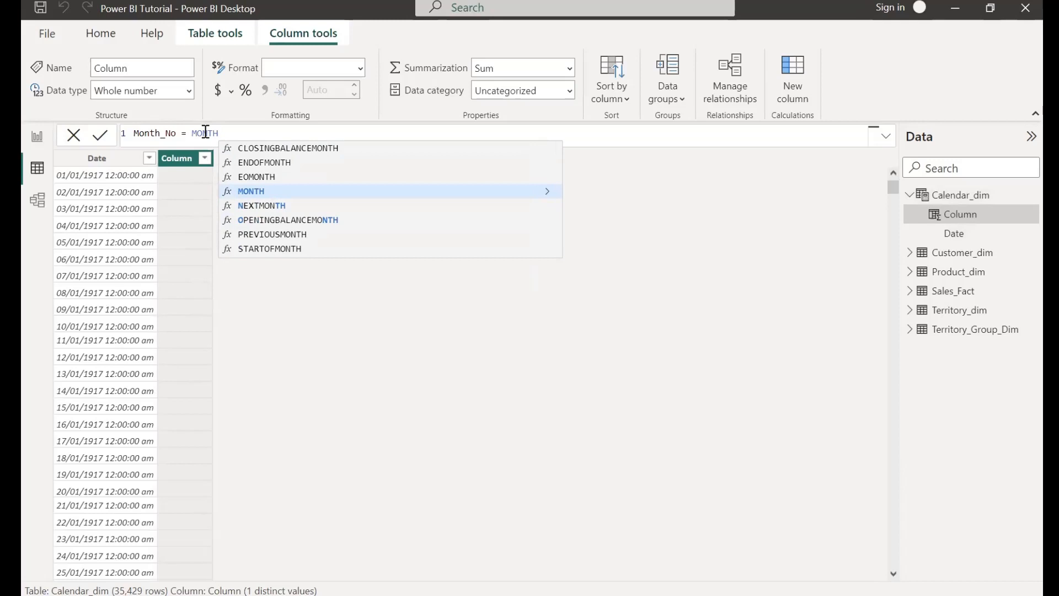
pyautogui.write('(')
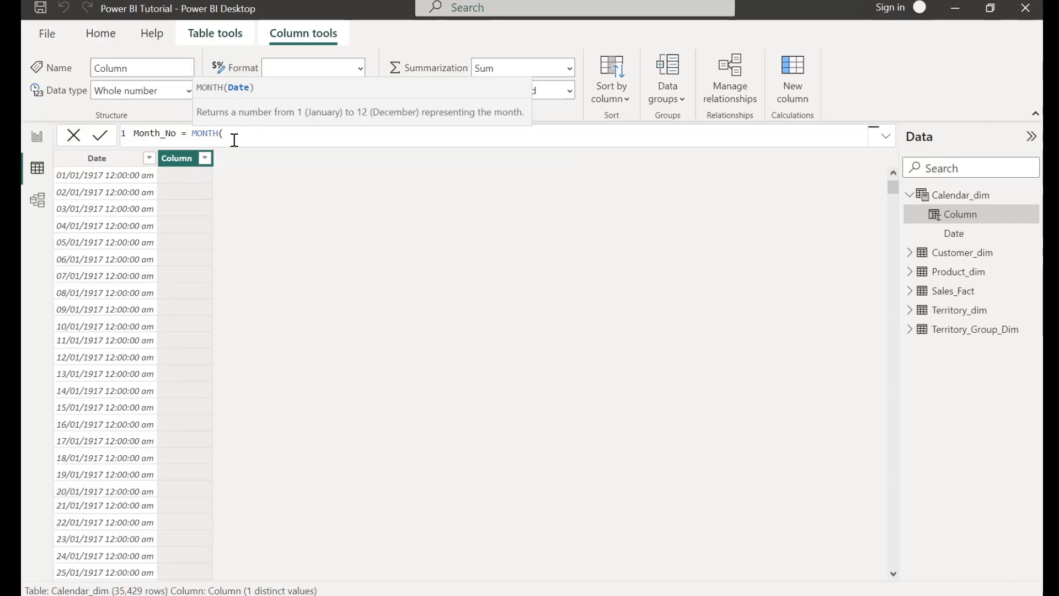
pyautogui.write('calend')
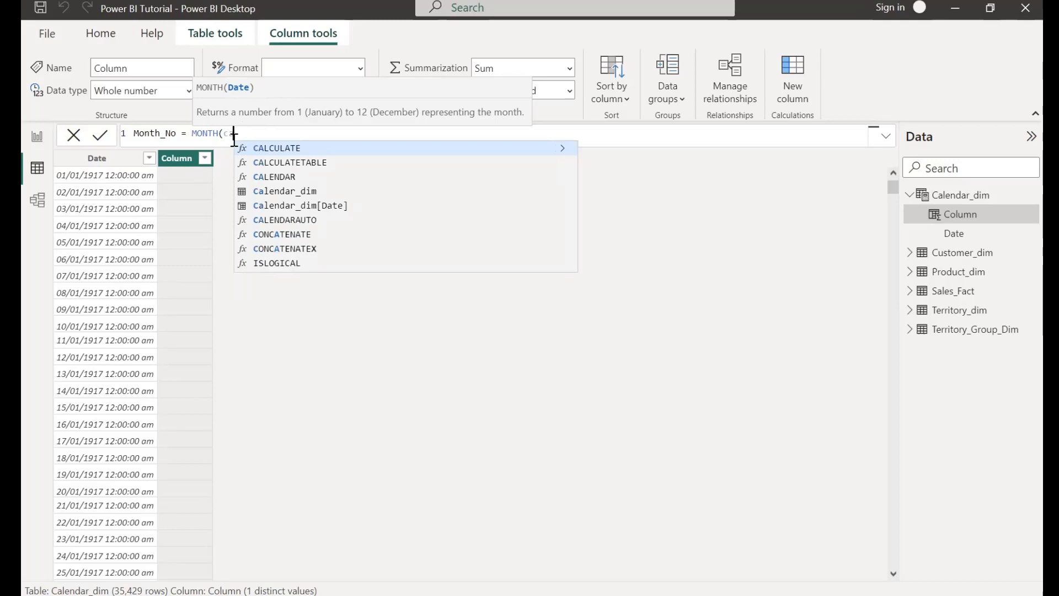
pyautogui.write('ar')
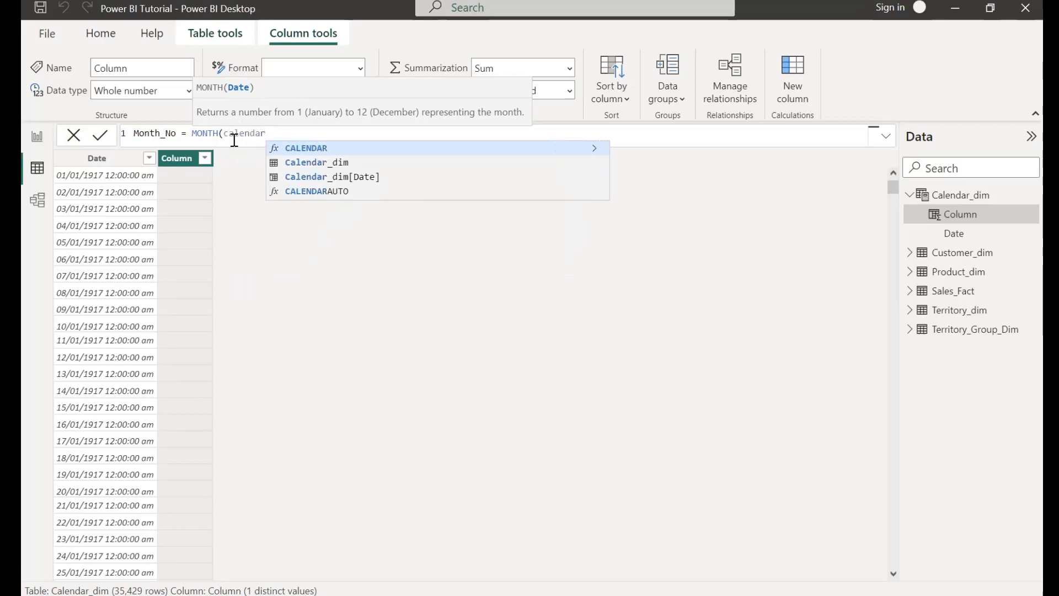
pyautogui.press('Down')
pyautogui.press('Down')
pyautogui.press('Tab')
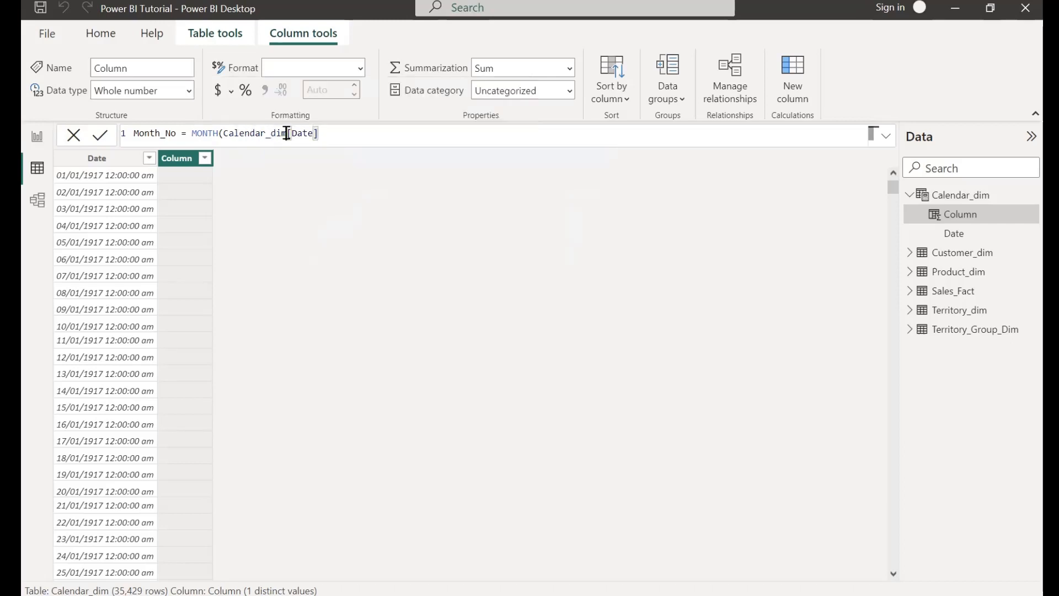
pyautogui.moveTo(287, 133); pyautogui.dragTo(226, 133)
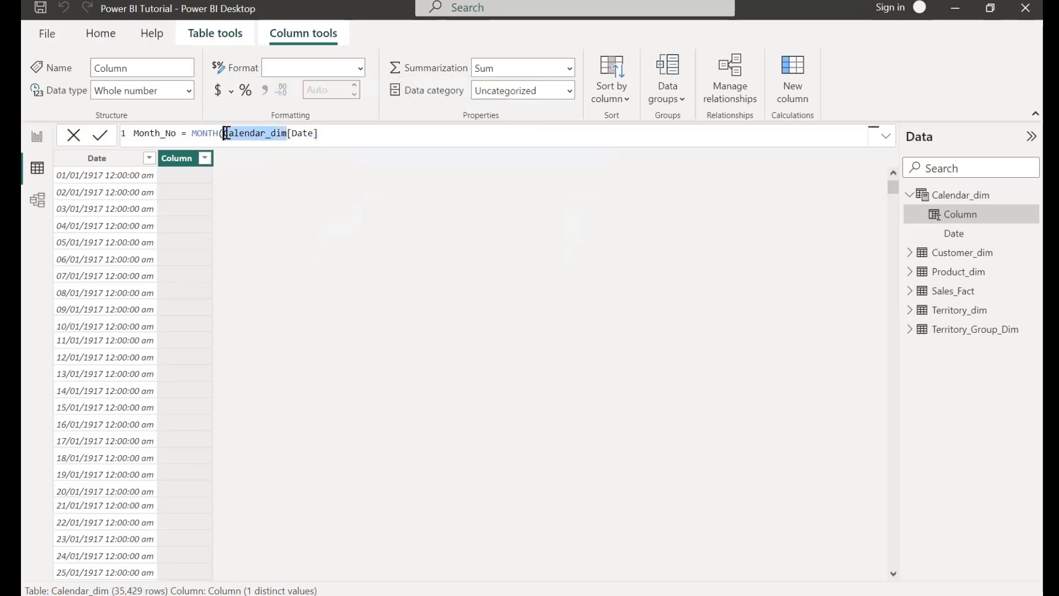
pyautogui.moveTo(319, 133); pyautogui.dragTo(288, 139)
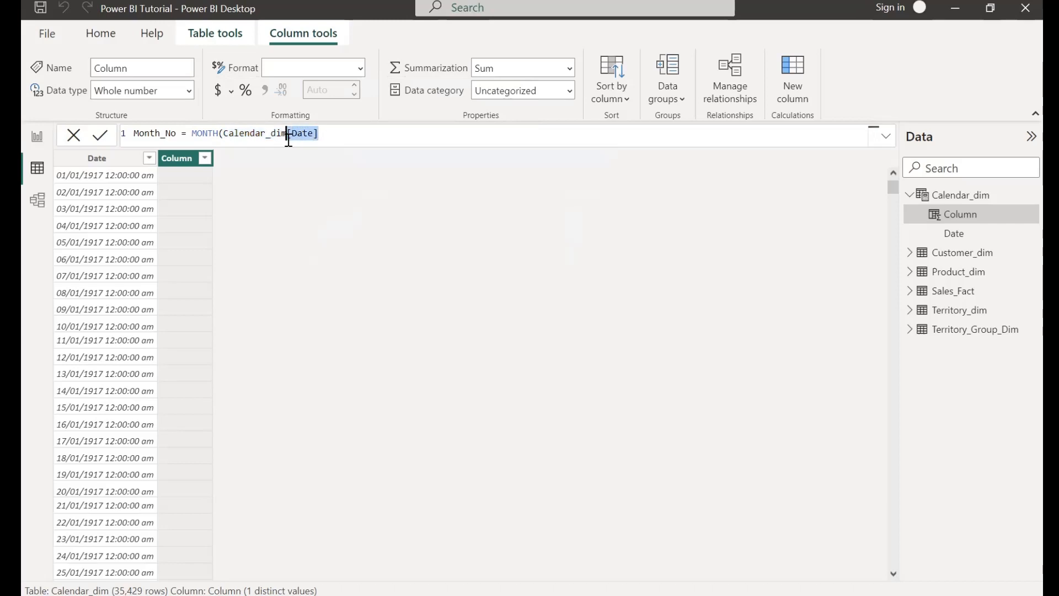
pyautogui.click(346, 141)
pyautogui.write(')')
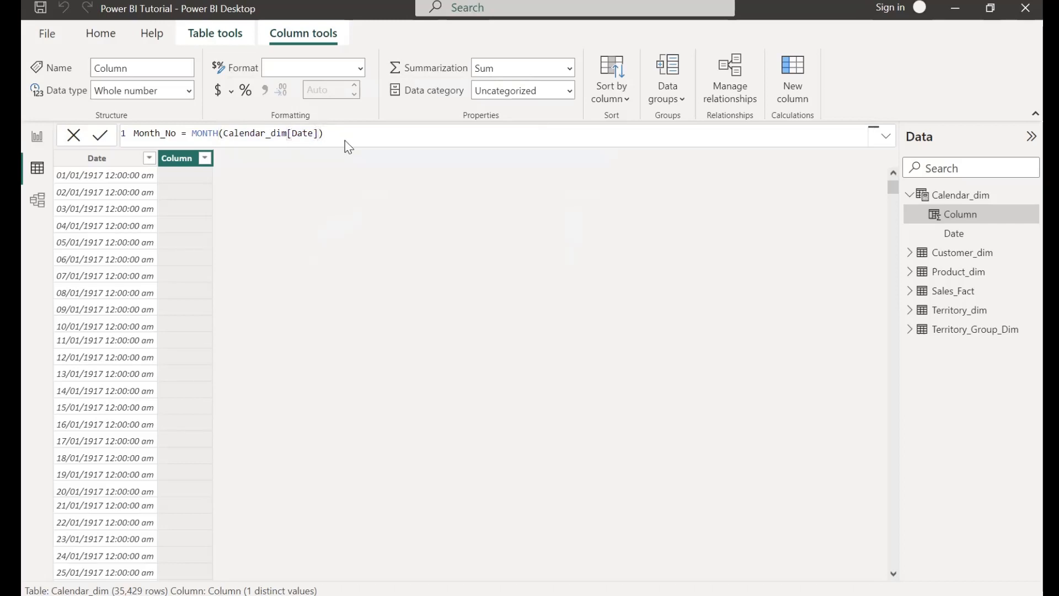
pyautogui.press('Return')
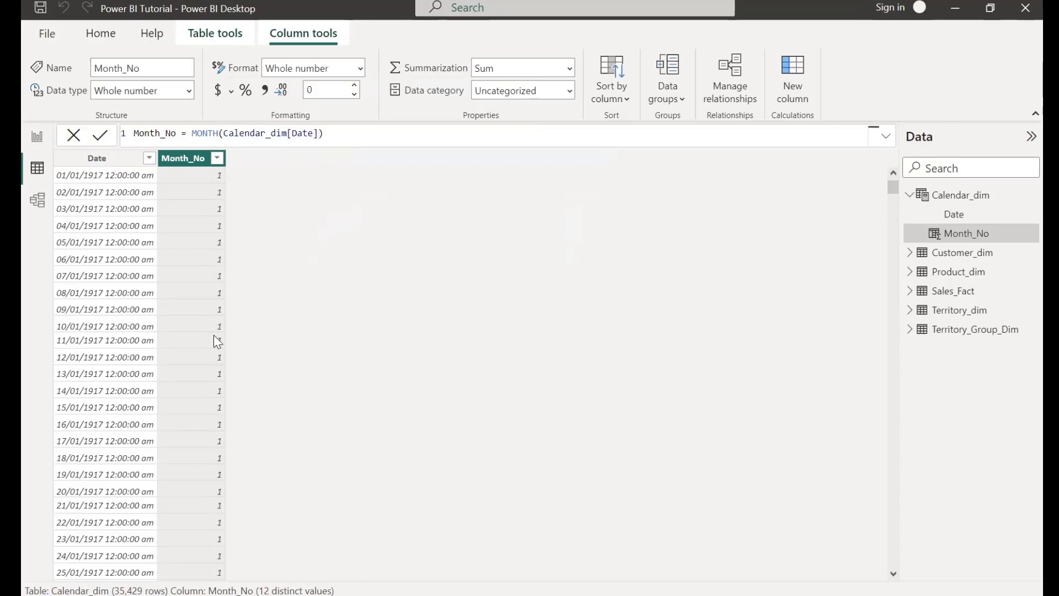
# - Compare the Month_No values with the dates across several months in Calendar_dim, and return to the table selection
pyautogui.scroll(-3, 214, 336)
pyautogui.scroll(3, 214, 335)
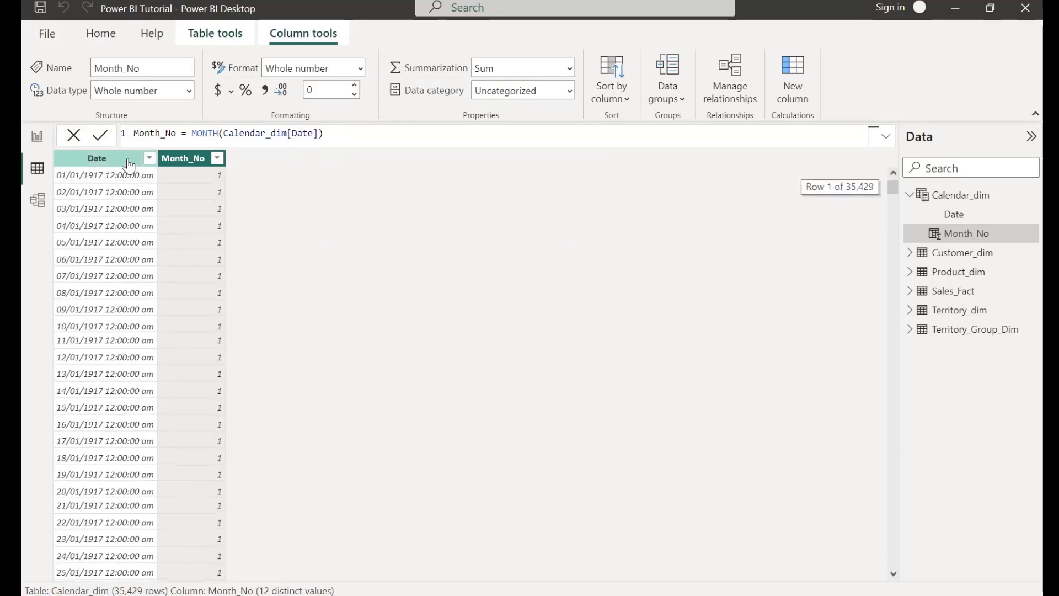
pyautogui.scroll(-20, 173, 342)
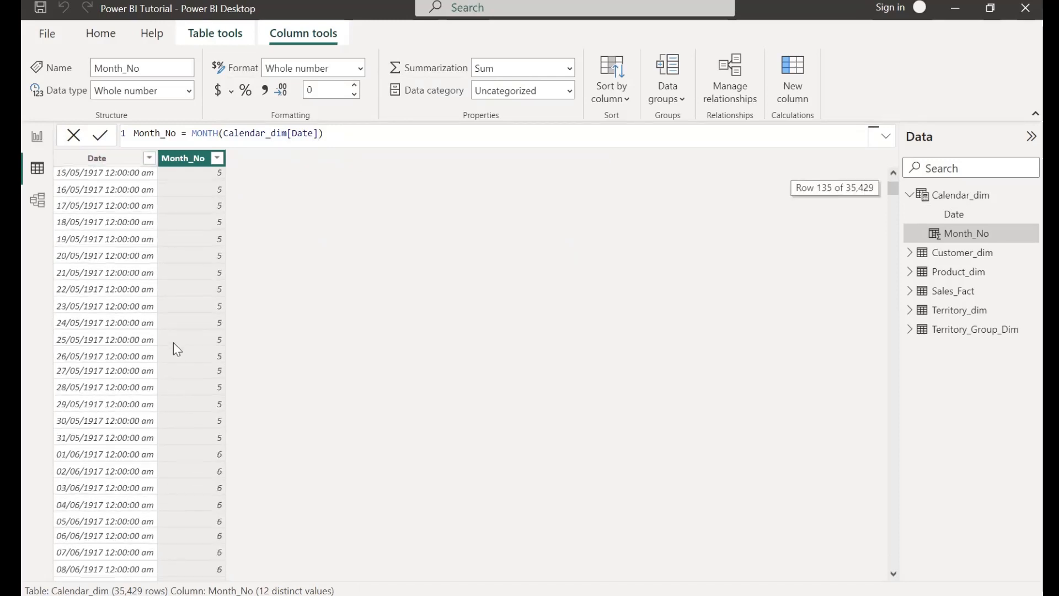
pyautogui.scroll(-20, 204, 324)
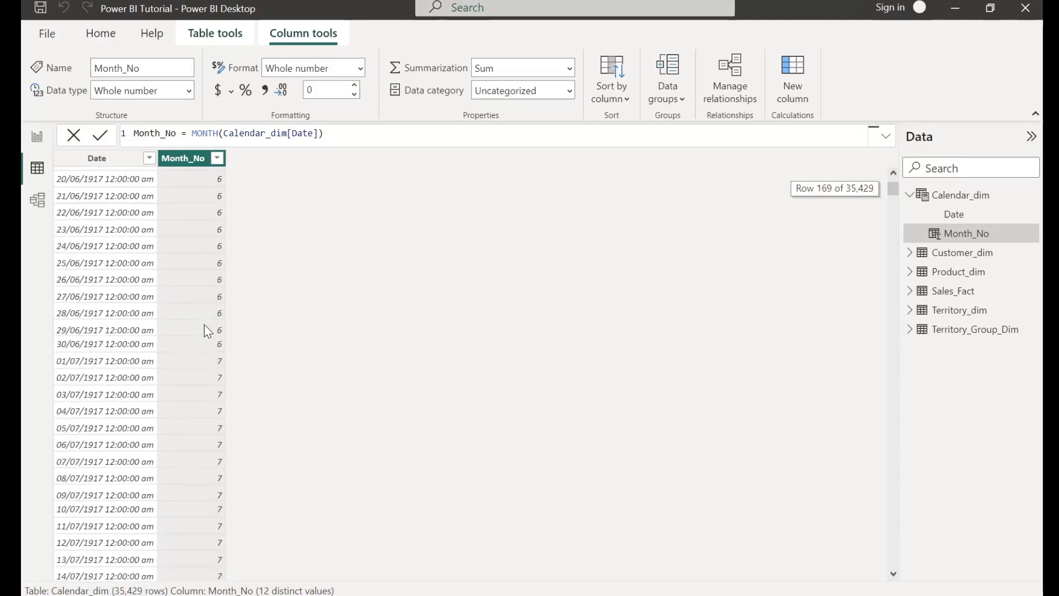
pyautogui.scroll(20, 204, 324)
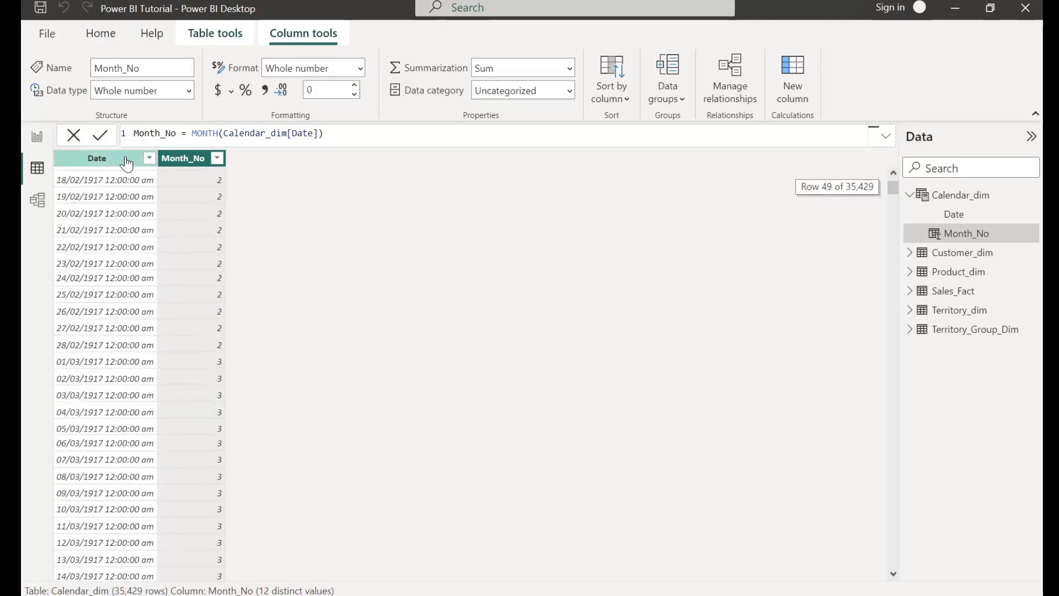
pyautogui.click(126, 160)
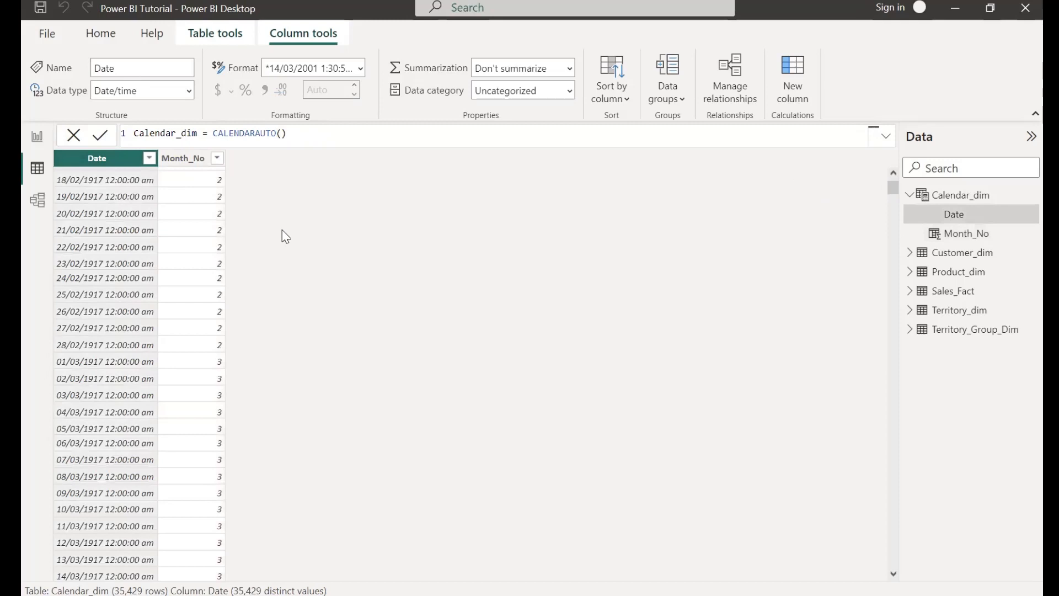
pyautogui.click(968, 200)
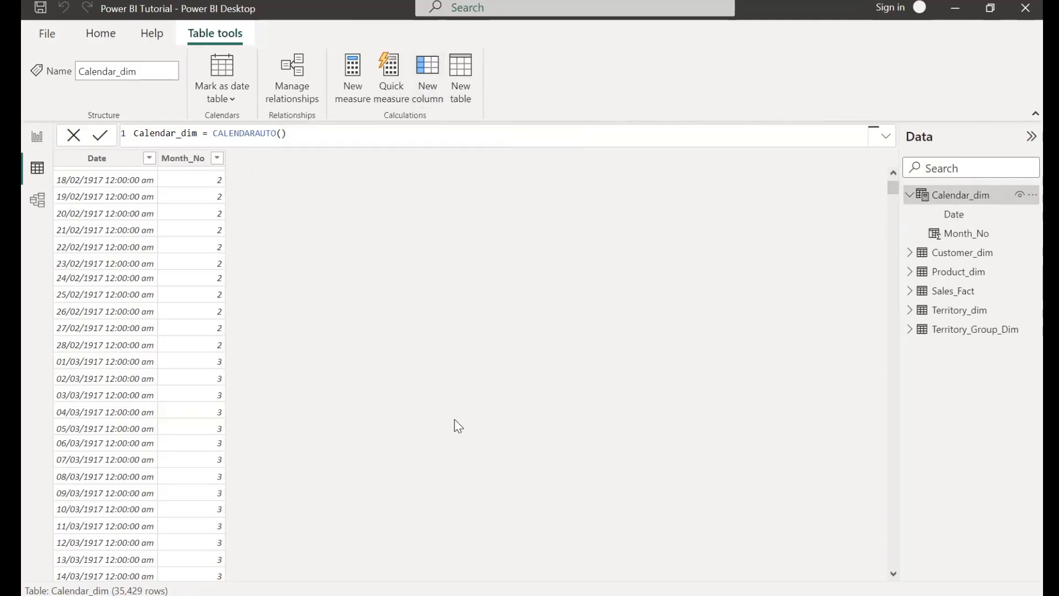
# - Name the new Calendar_dim column Month_Name and begin its formula with FORMAT(Calendar_dim[Date]
pyautogui.press('BackSpace')
pyautogui.write('M')
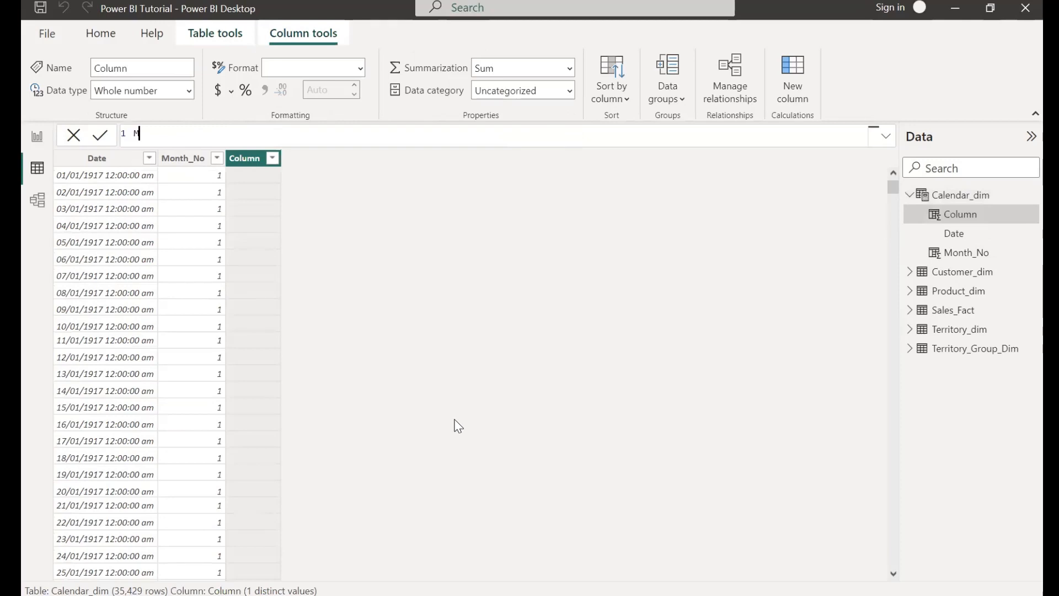
pyautogui.write('onth_Name = FORMA')
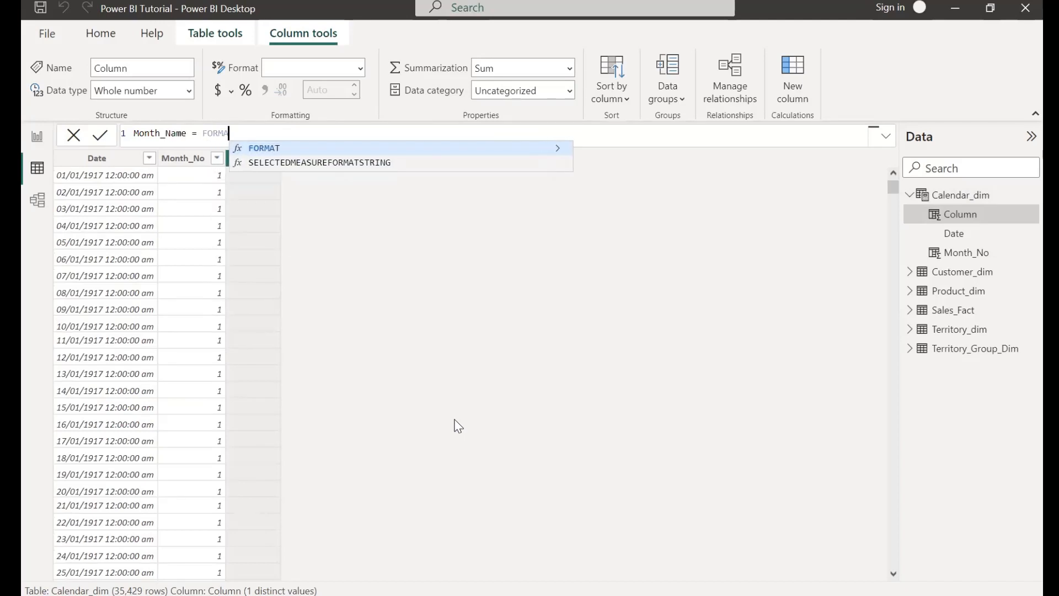
pyautogui.write('T(')
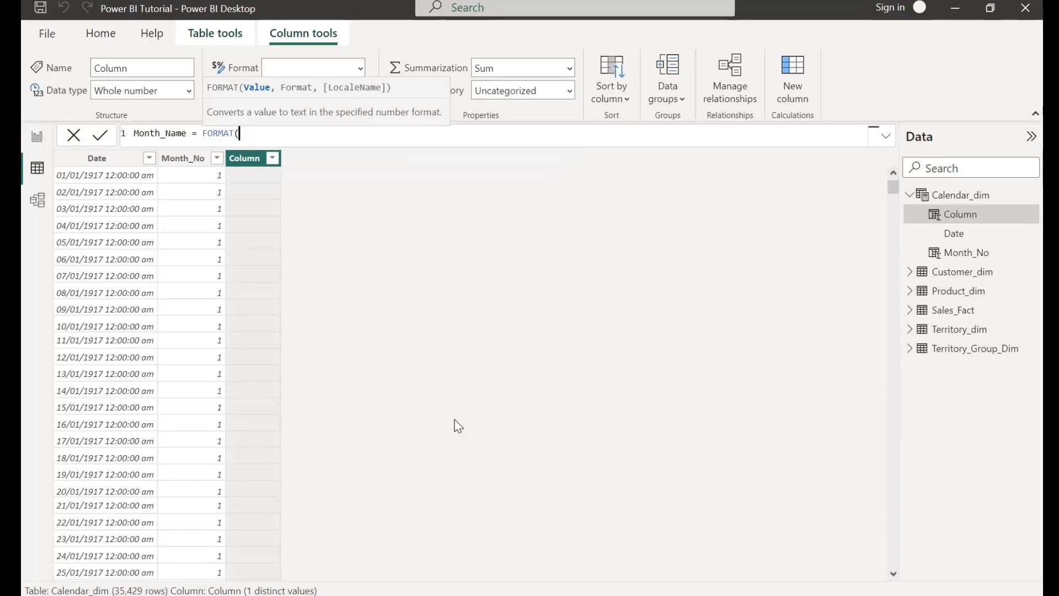
pyautogui.write('date')
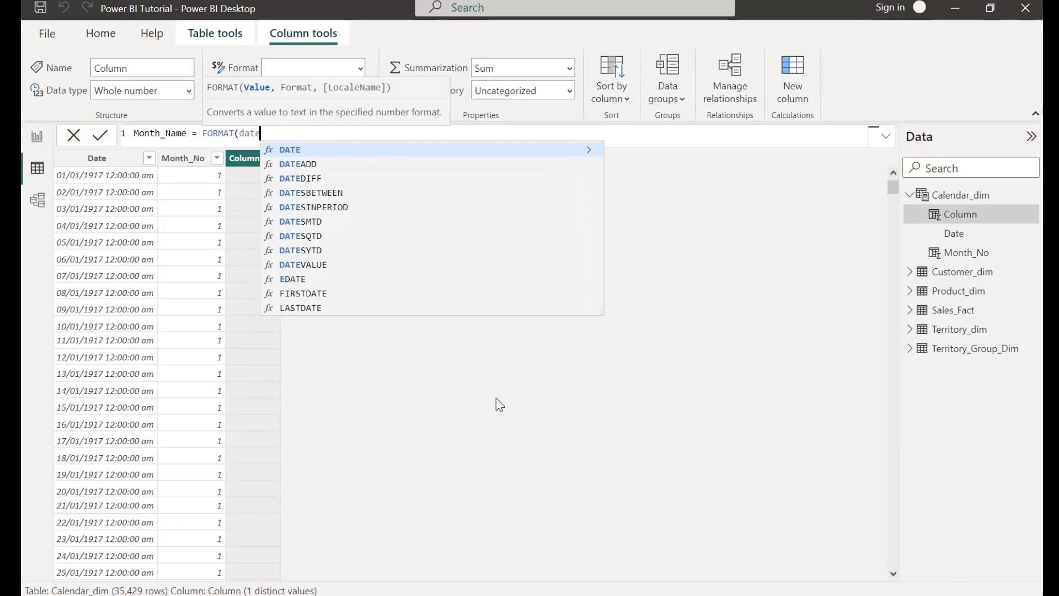
pyautogui.press('BackSpace')
pyautogui.press('BackSpace')
pyautogui.press('BackSpace')
pyautogui.press('BackSpace')
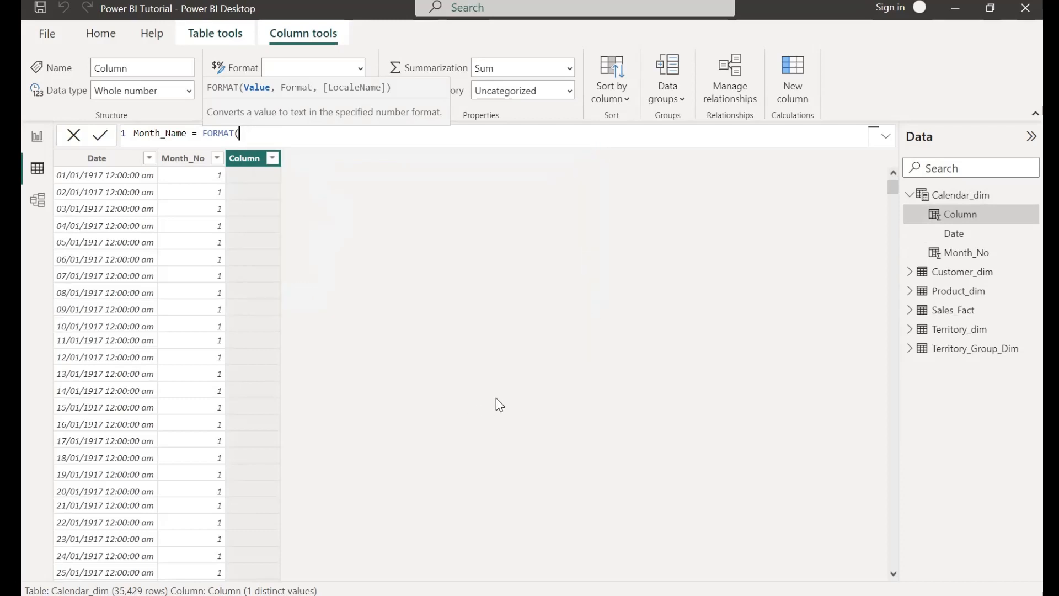
pyautogui.write('calendar')
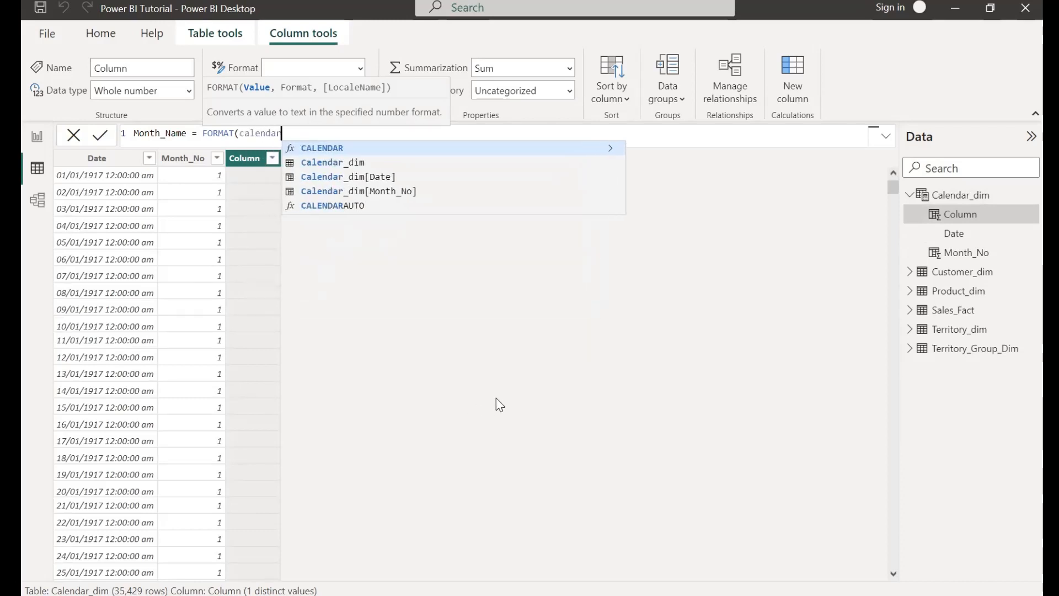
pyautogui.press('Down')
pyautogui.press('Down')
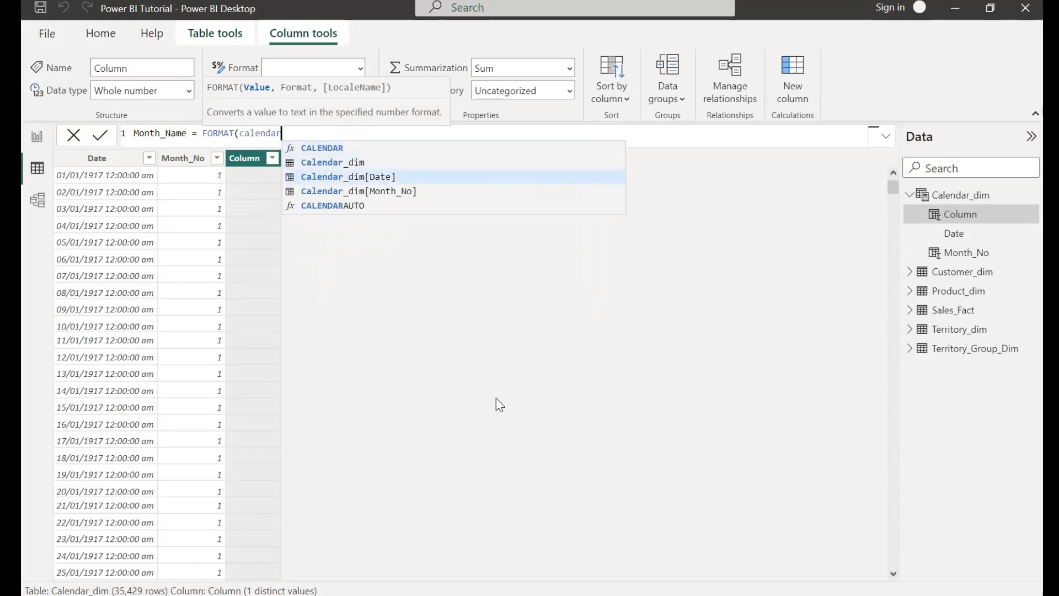
pyautogui.press('Tab')
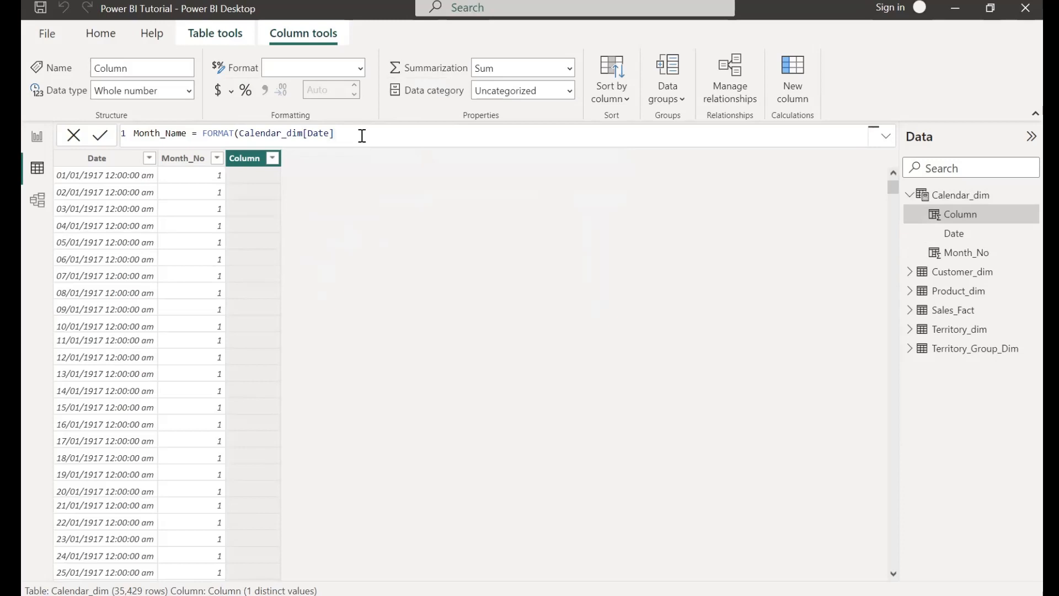
# - Complete the Month_Name formula with the format string "mmmm", commit it, and check the first rows of the column
pyautogui.write(',')
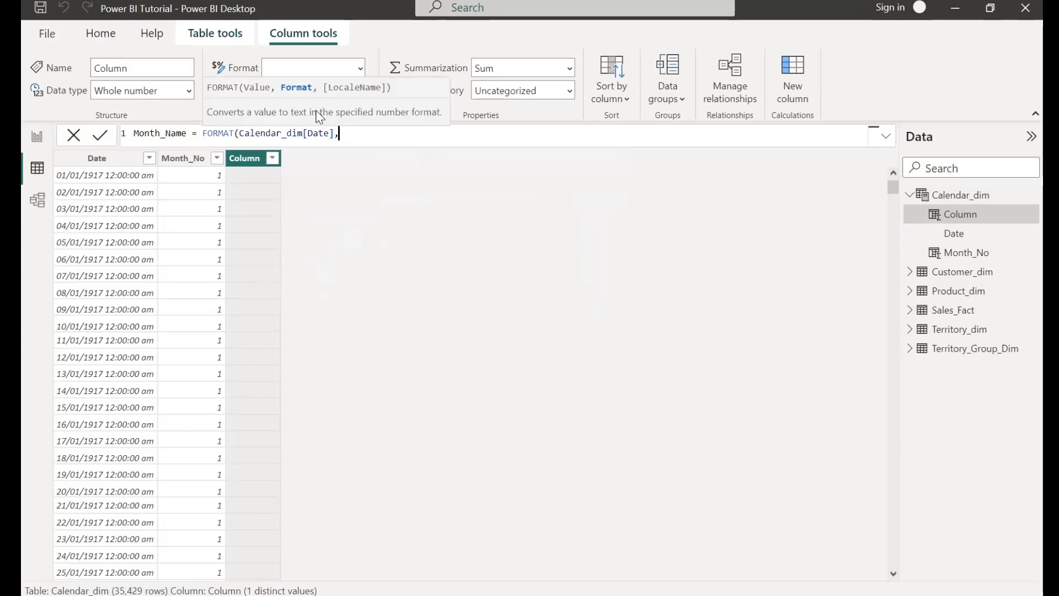
pyautogui.write('""')
pyautogui.press('Left')
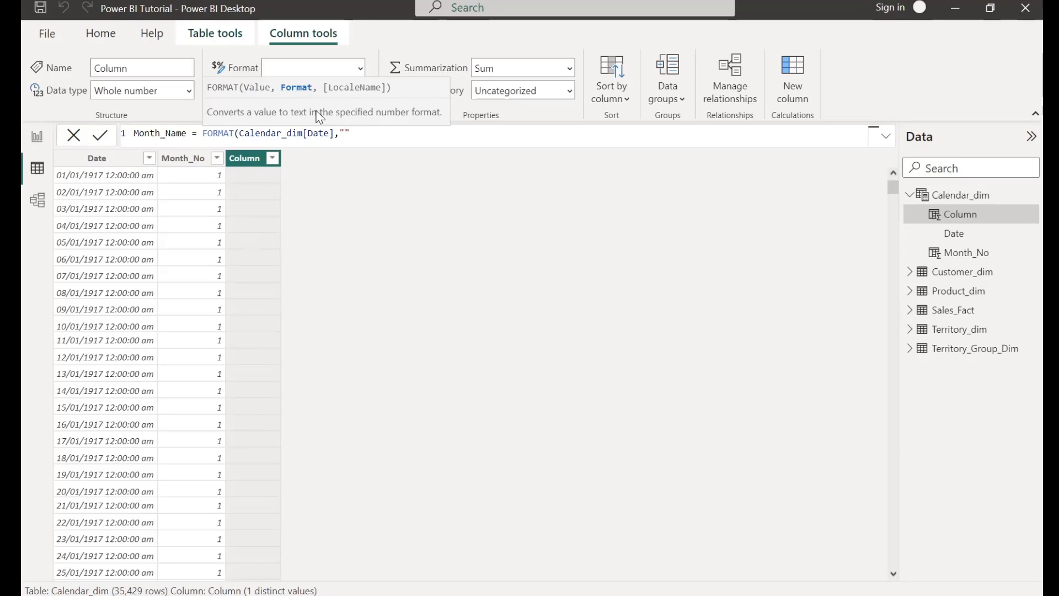
pyautogui.write('m')
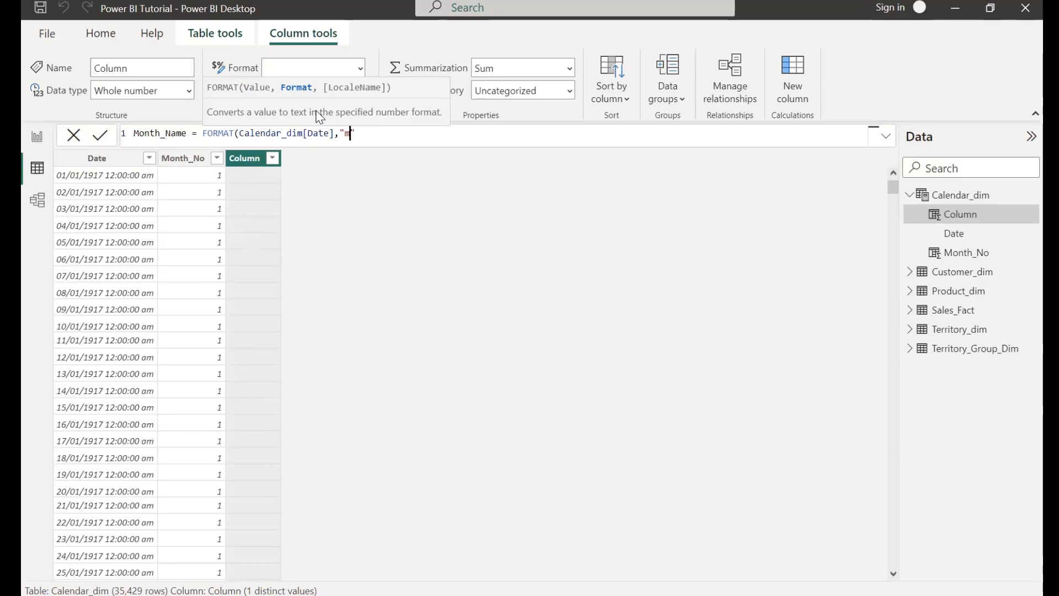
pyautogui.write('mmm')
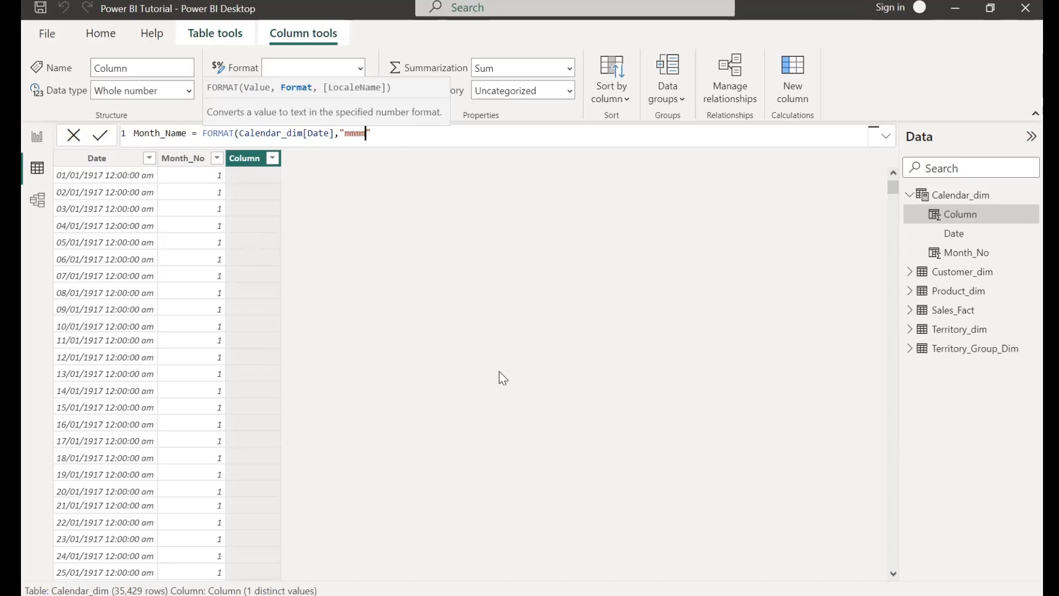
pyautogui.click(403, 145)
pyautogui.write(')')
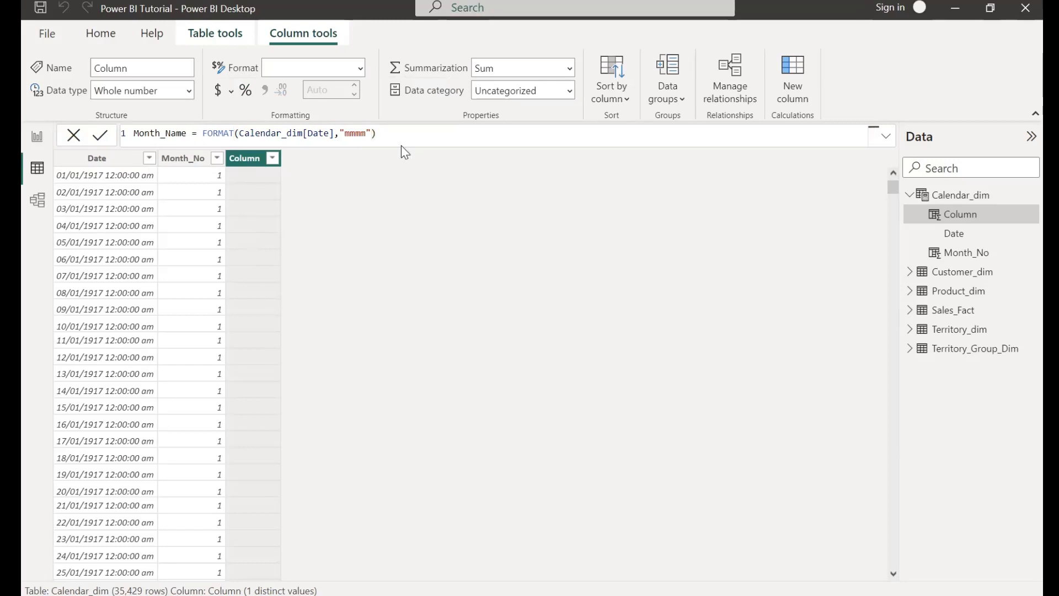
pyautogui.press('Return')
pyautogui.scroll(-1, 249, 503)
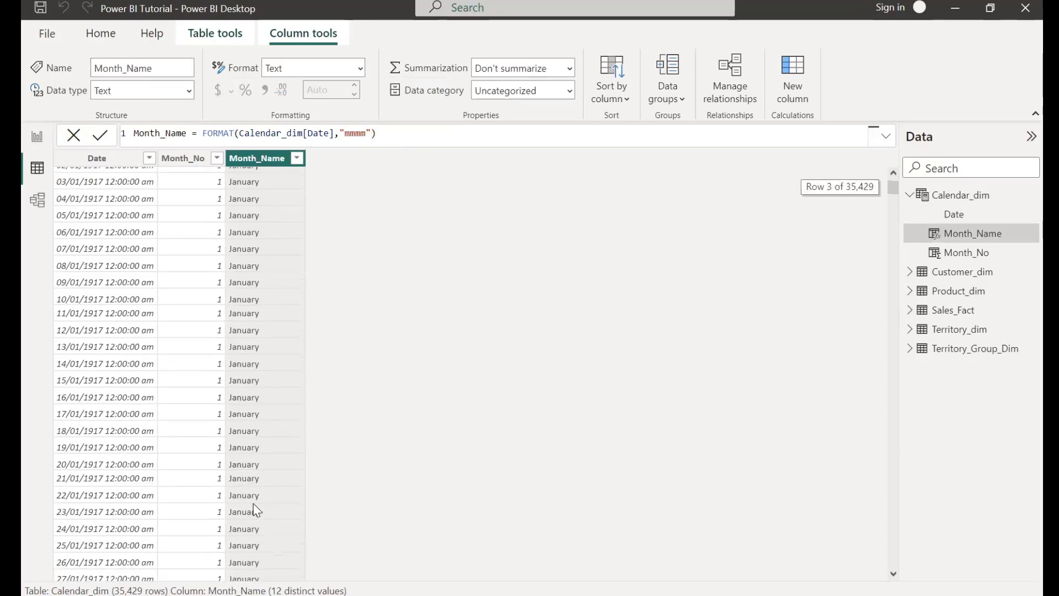
pyautogui.scroll(1, 249, 504)
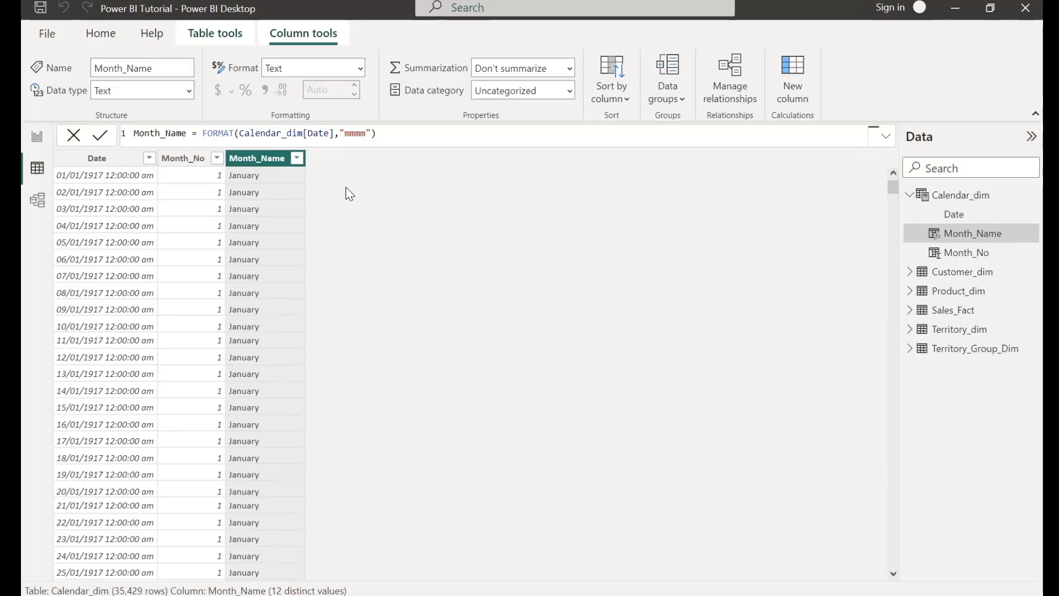
# - Try the format string "mmm" in the Month_Name formula and look over the column's values
pyautogui.click(365, 137)
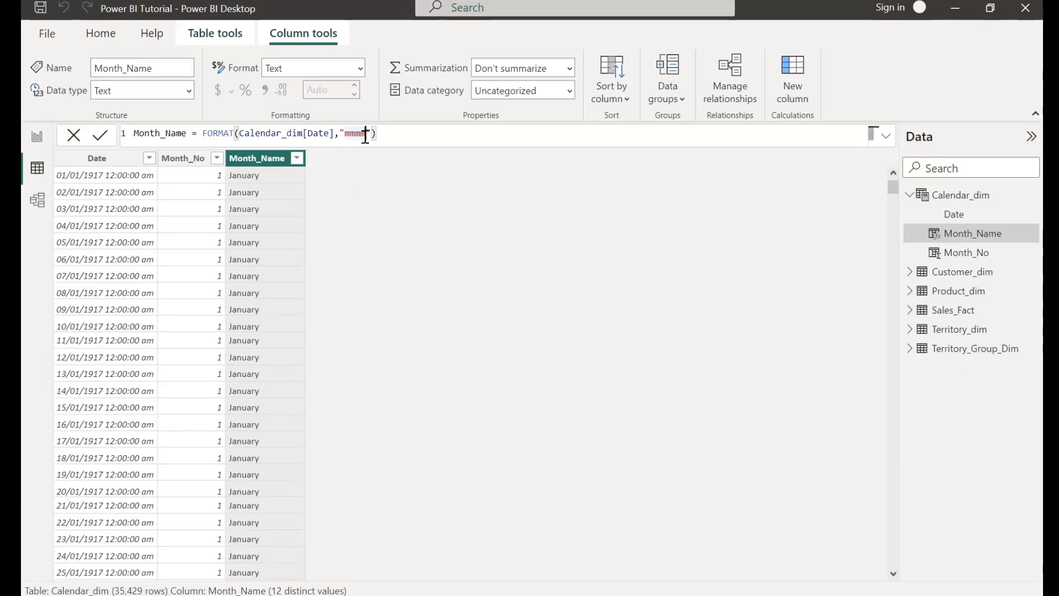
pyautogui.press('BackSpace')
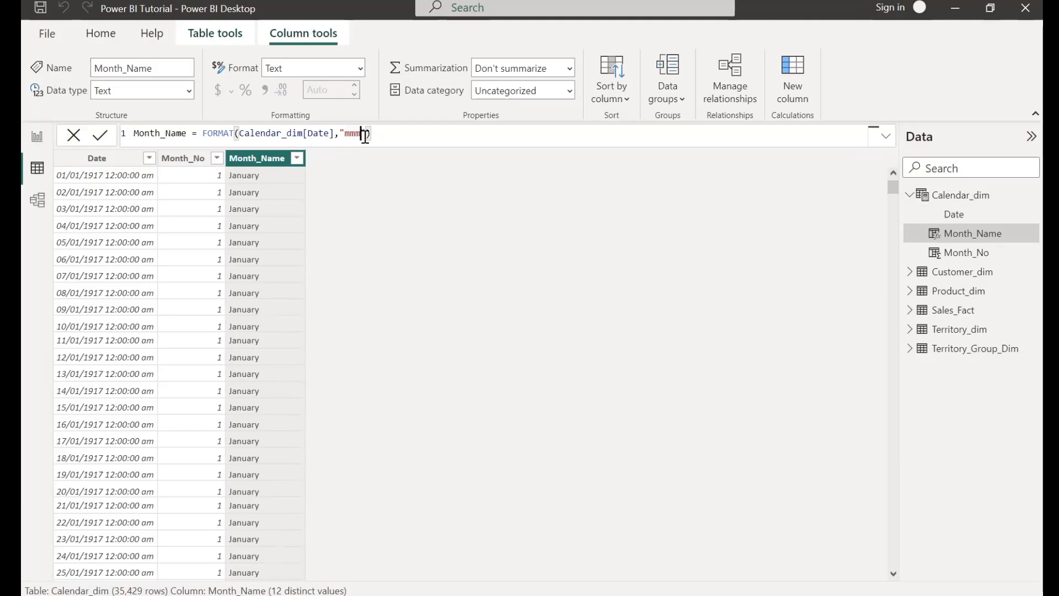
pyautogui.press('BackSpace')
pyautogui.press('BackSpace')
pyautogui.write('mm')
pyautogui.press('Return')
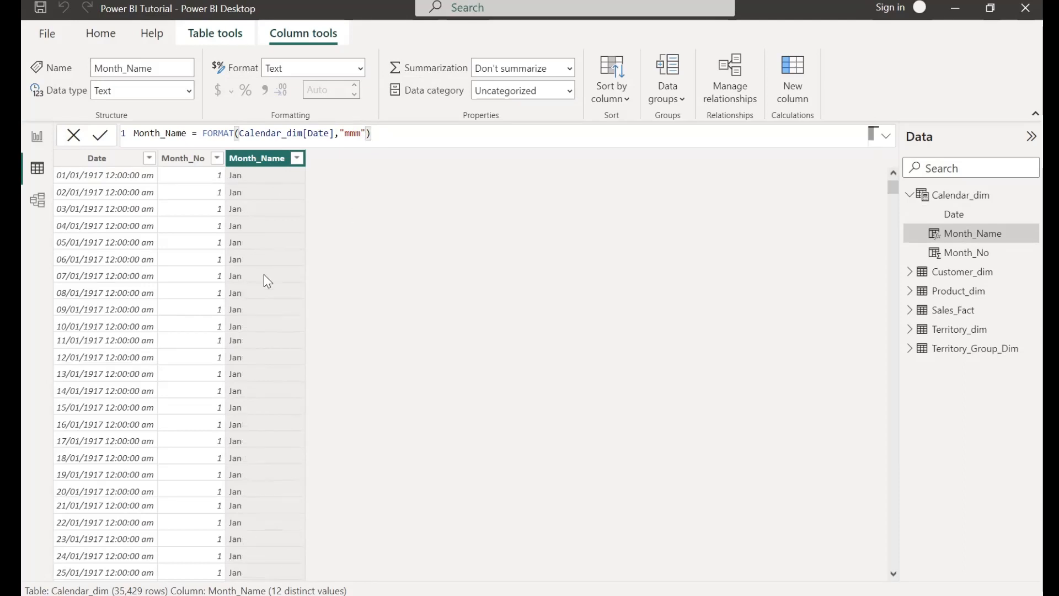
pyautogui.scroll(-4, 263, 274)
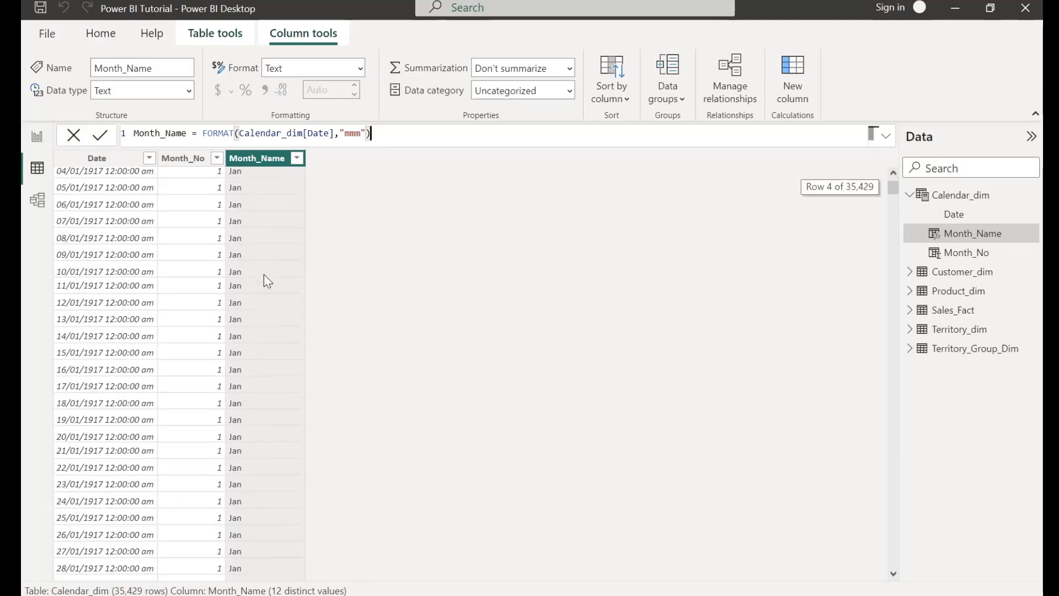
pyautogui.scroll(4, 263, 280)
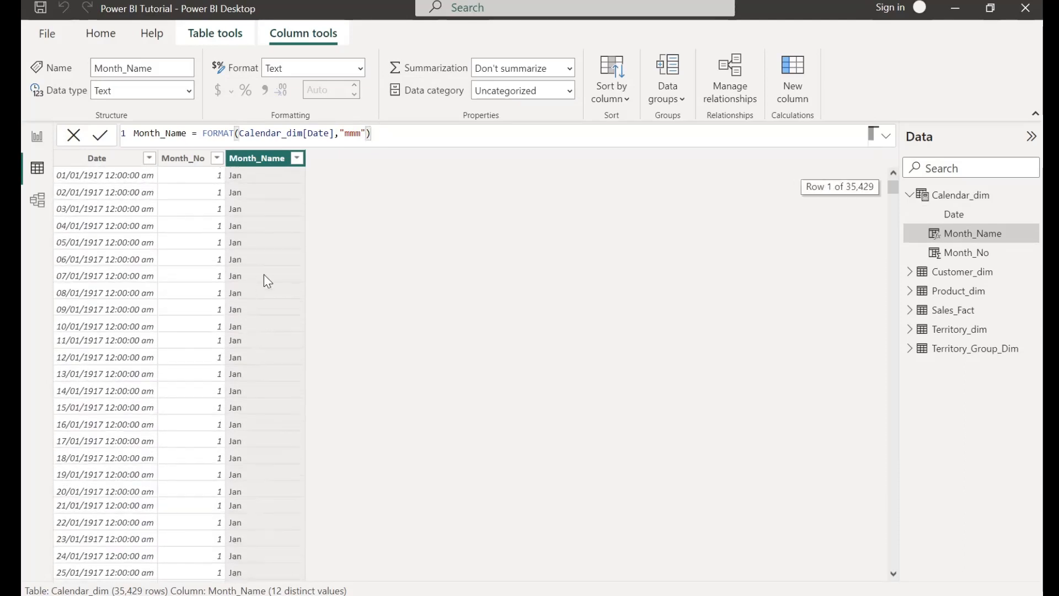
# - Set the format string in the Month_Name formula back to "mmmm" and commit it
pyautogui.click(361, 133)
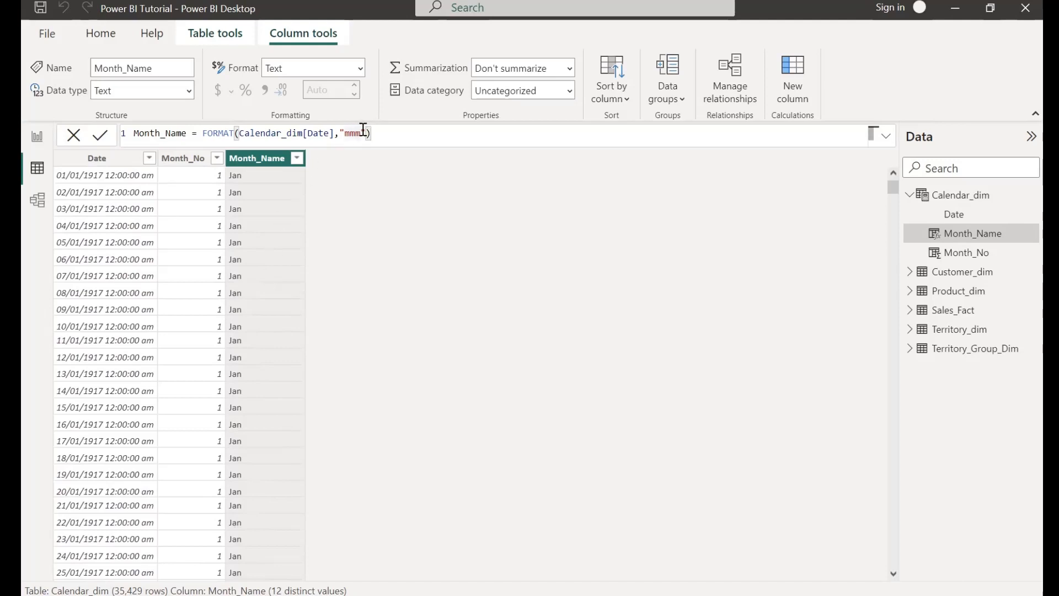
pyautogui.write('m')
pyautogui.press('Return')
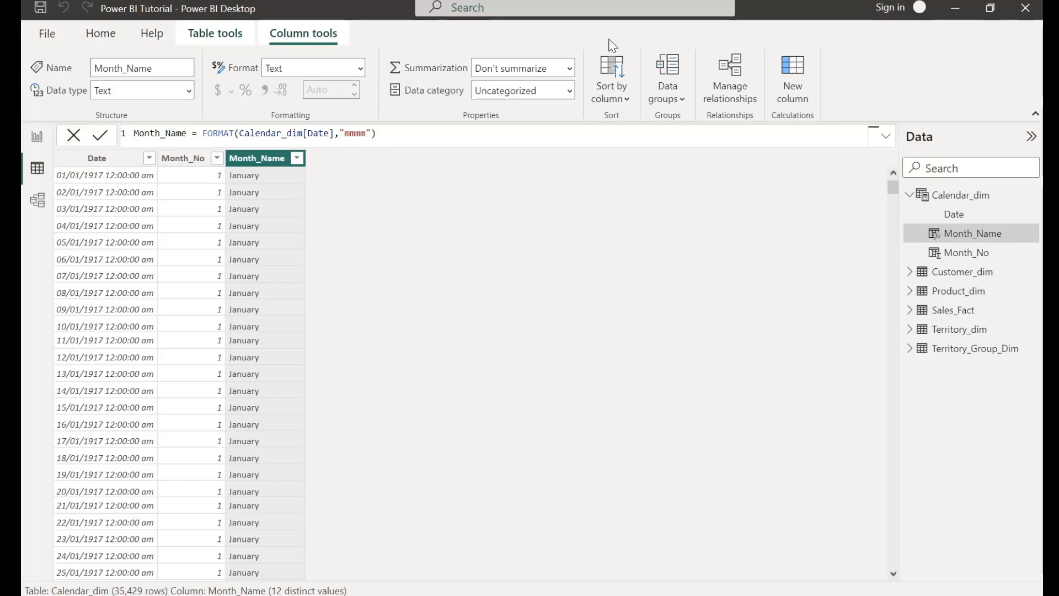
pyautogui.click(221, 34)
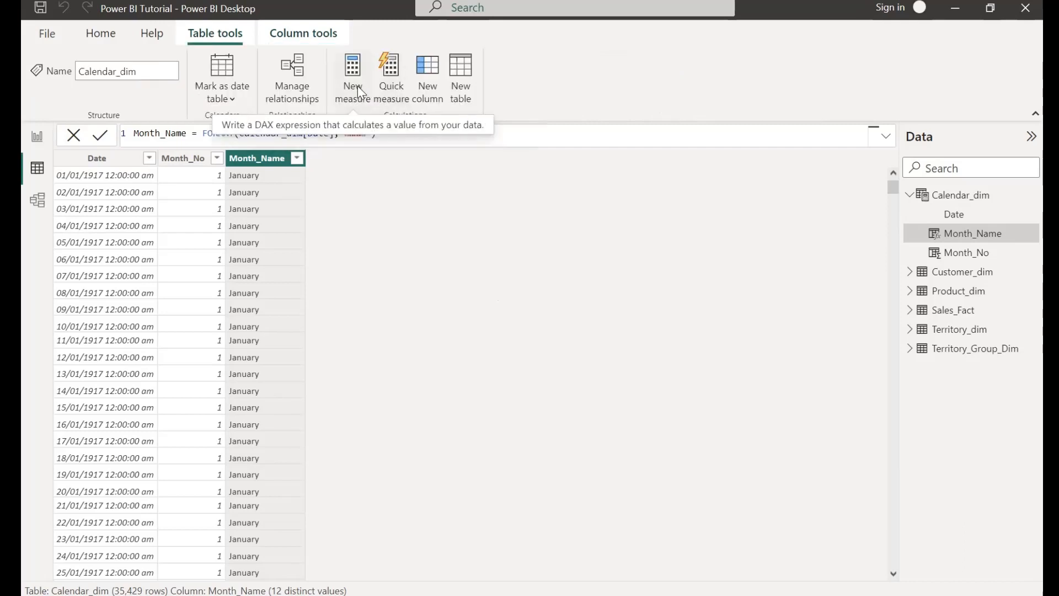
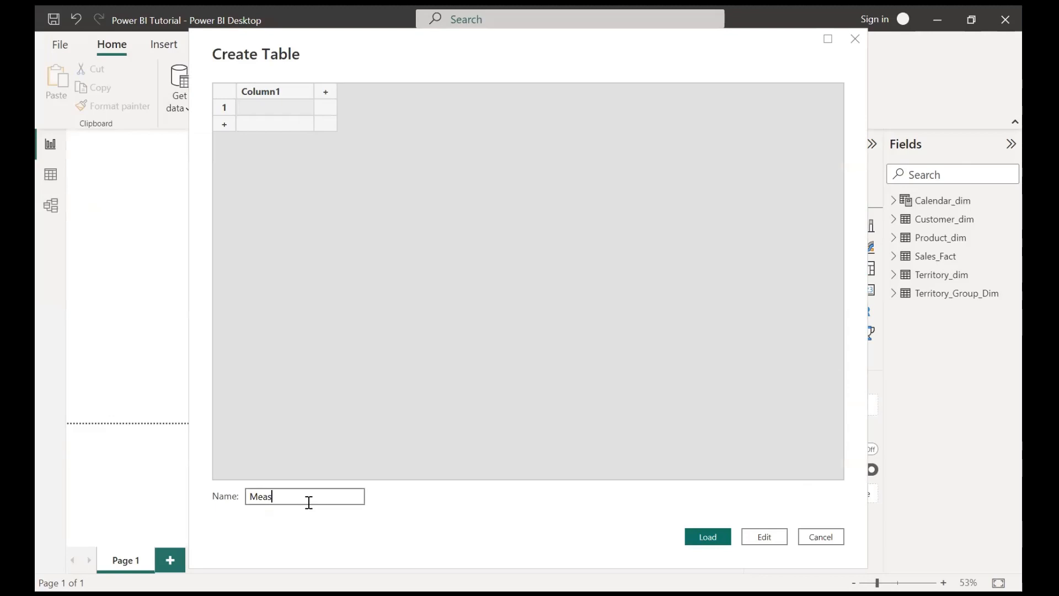
# - Name the new manually entered table Measure Table and load it into the model
pyautogui.press('BackSpace')
pyautogui.write('re Table')
pyautogui.press('Return')
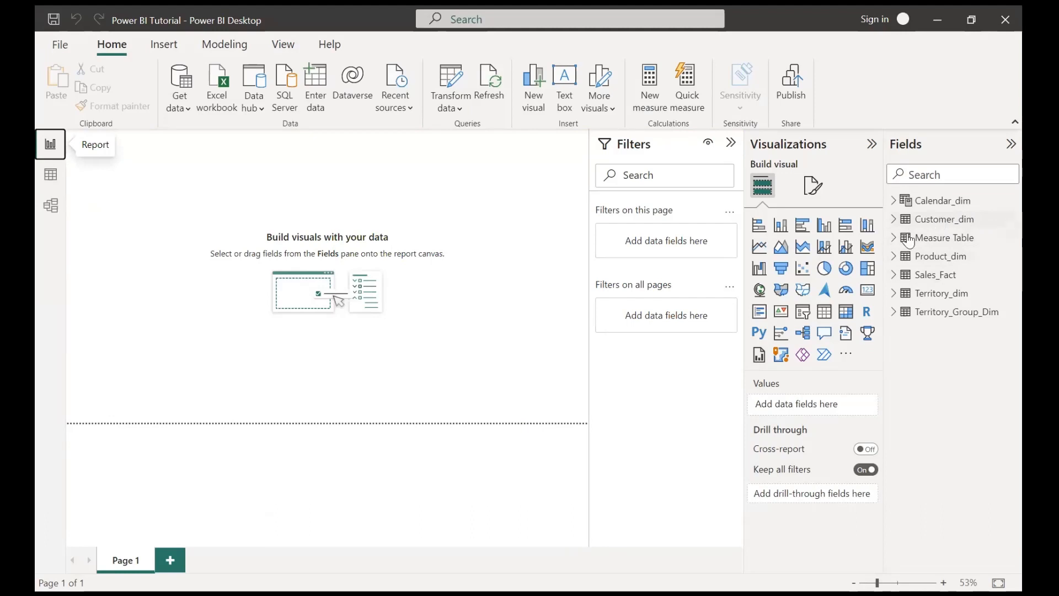
# - Show Measure Table in the data view and expand it to see its fields
pyautogui.click(948, 244)
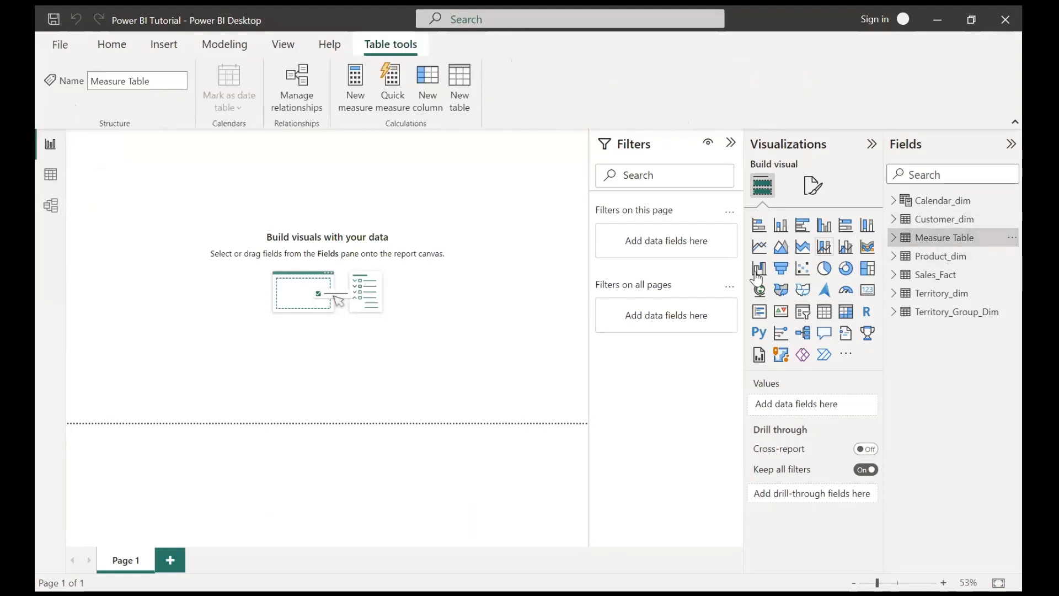
pyautogui.click(50, 174)
pyautogui.click(929, 241)
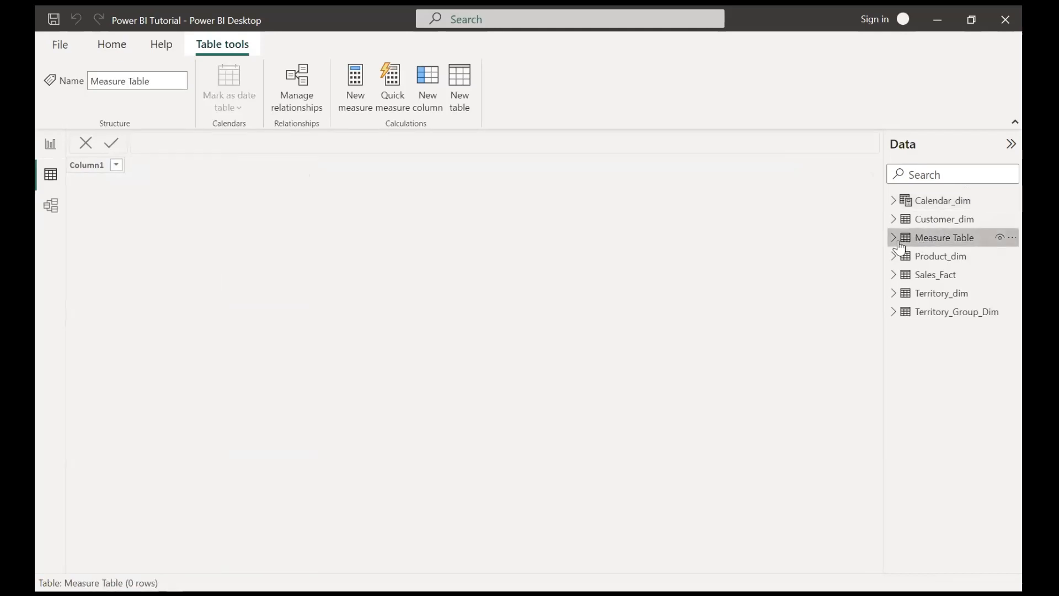
pyautogui.click(893, 238)
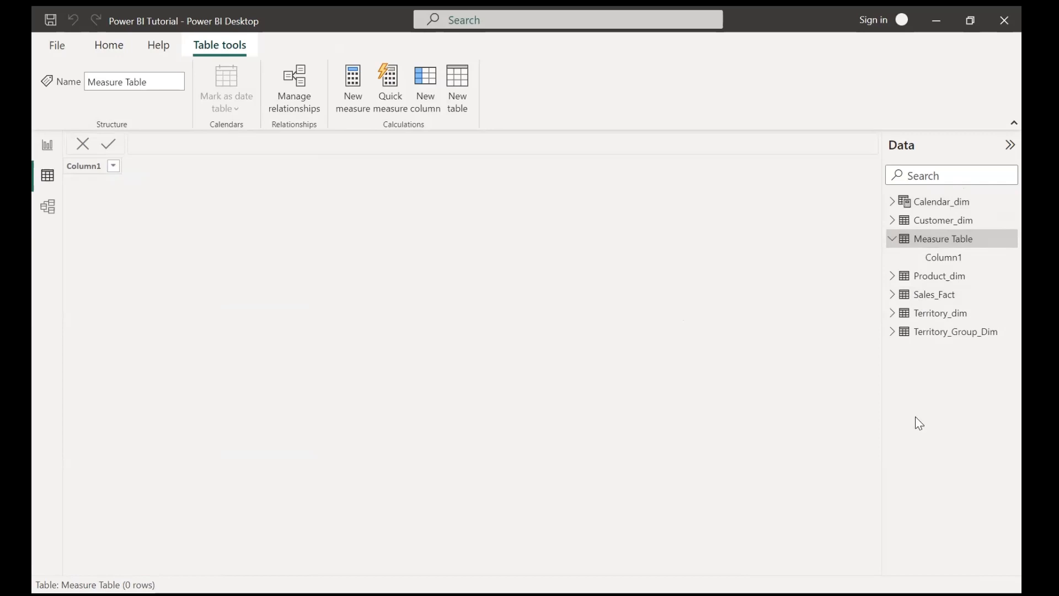
# - Create a measure in Measure Table with the formula Total Revenue = SUM(Sales_Fact[SalesAmount])
pyautogui.rightClick(931, 243)
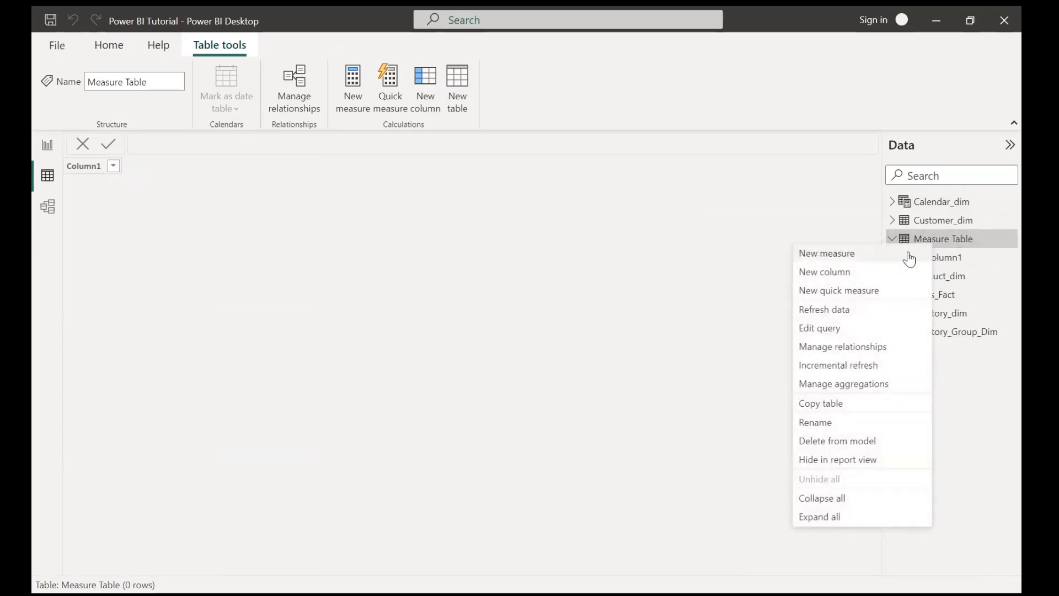
pyautogui.click(908, 255)
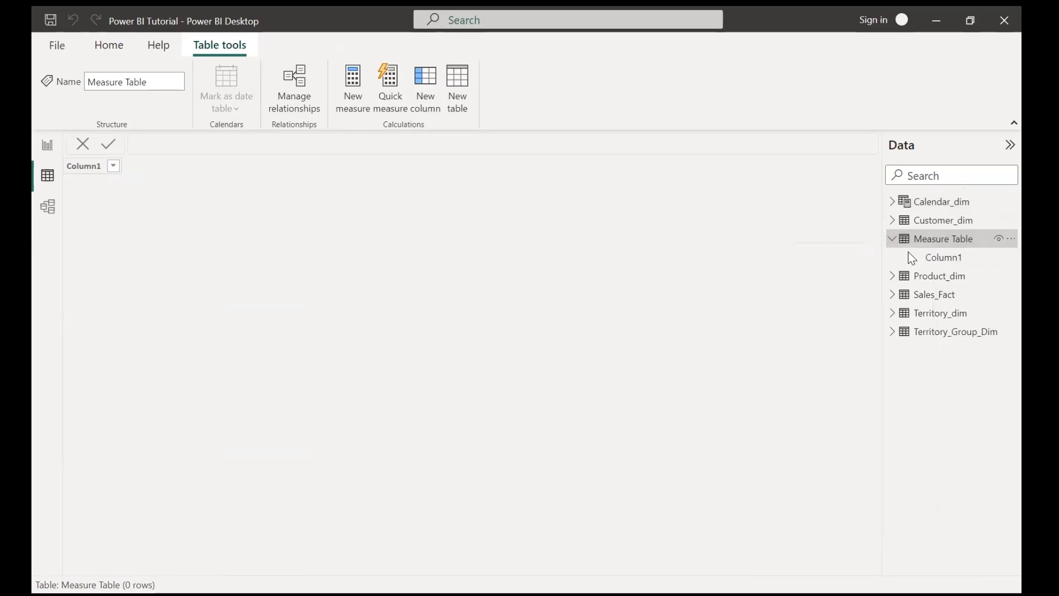
pyautogui.write('T')
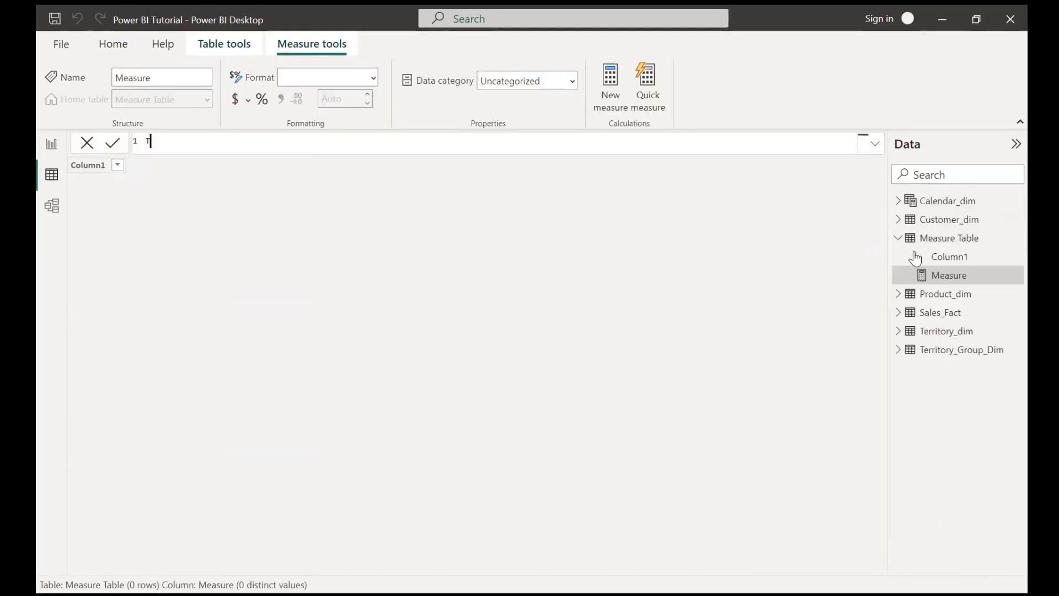
pyautogui.write('otal Revenue = SUM(')
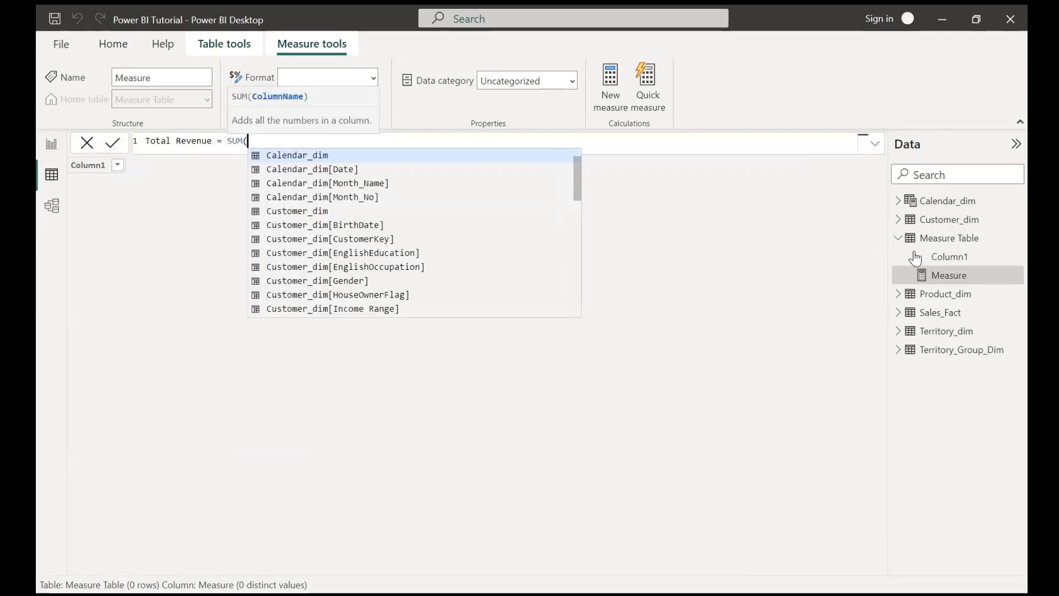
pyautogui.write('salesam')
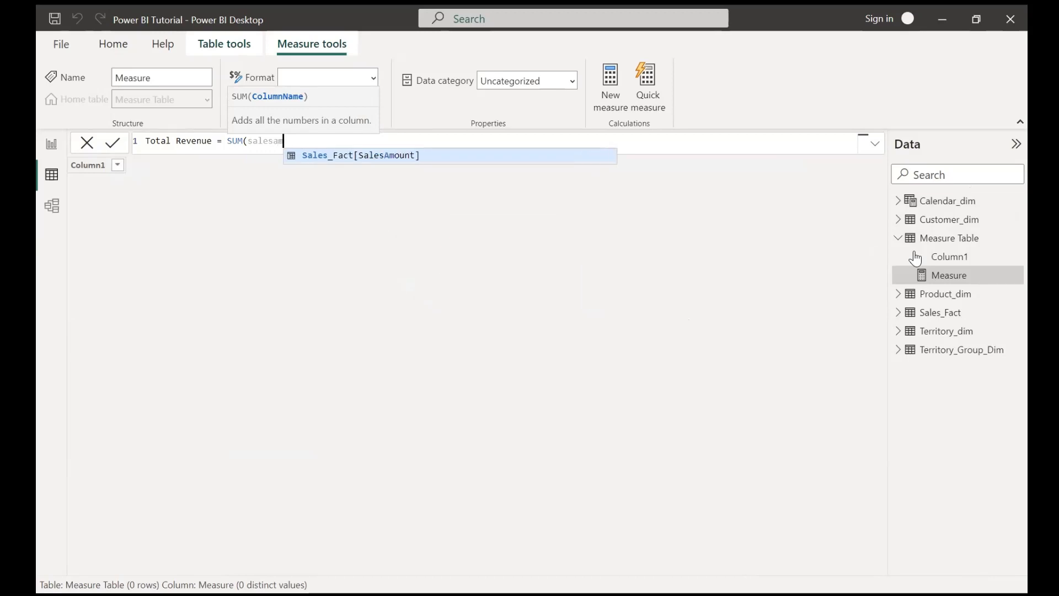
pyautogui.press('Tab')
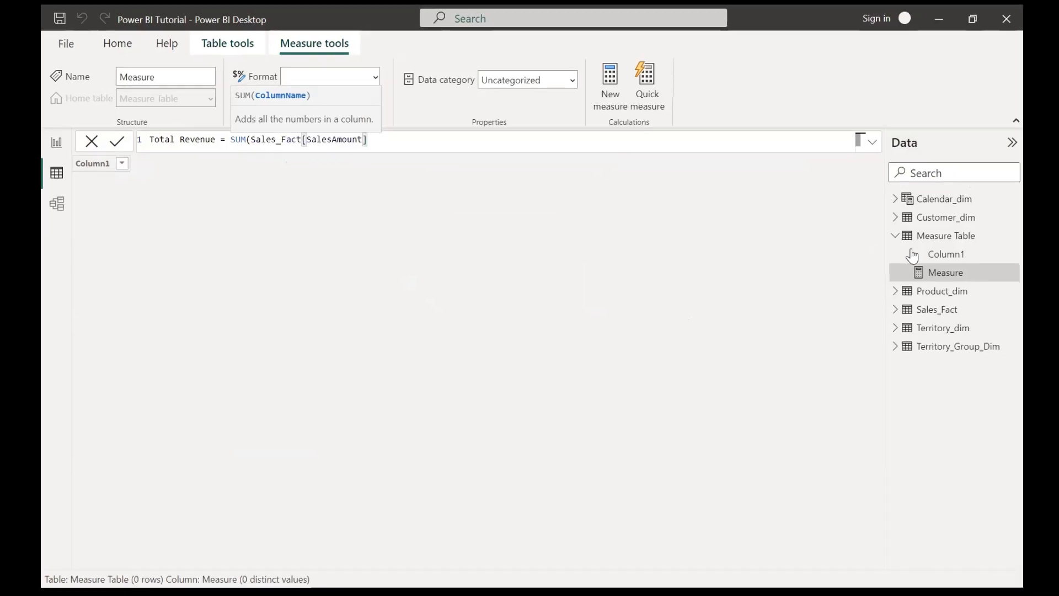
pyautogui.write(')')
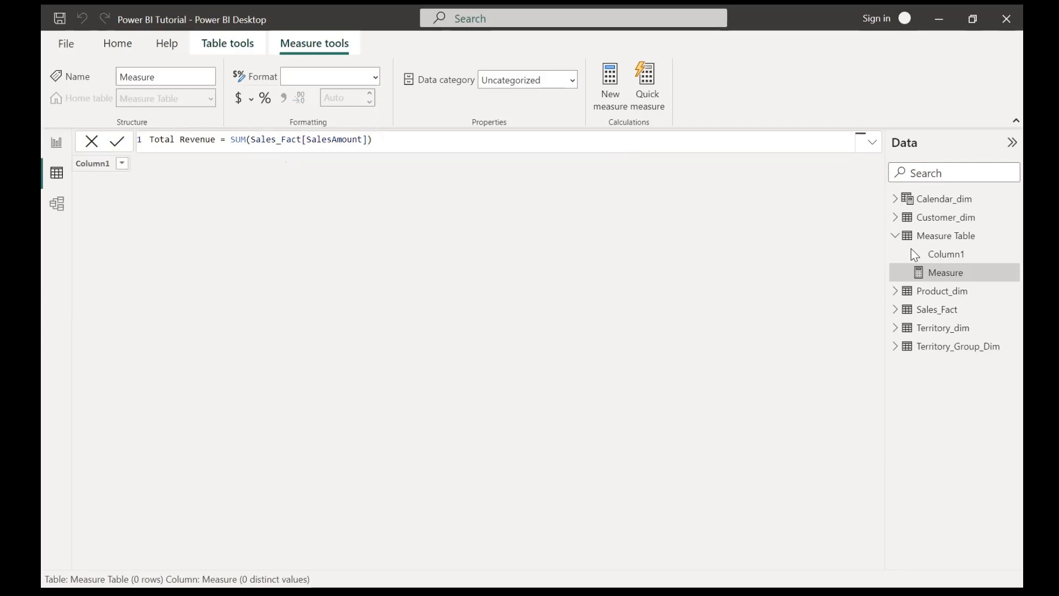
pyautogui.press('Return')
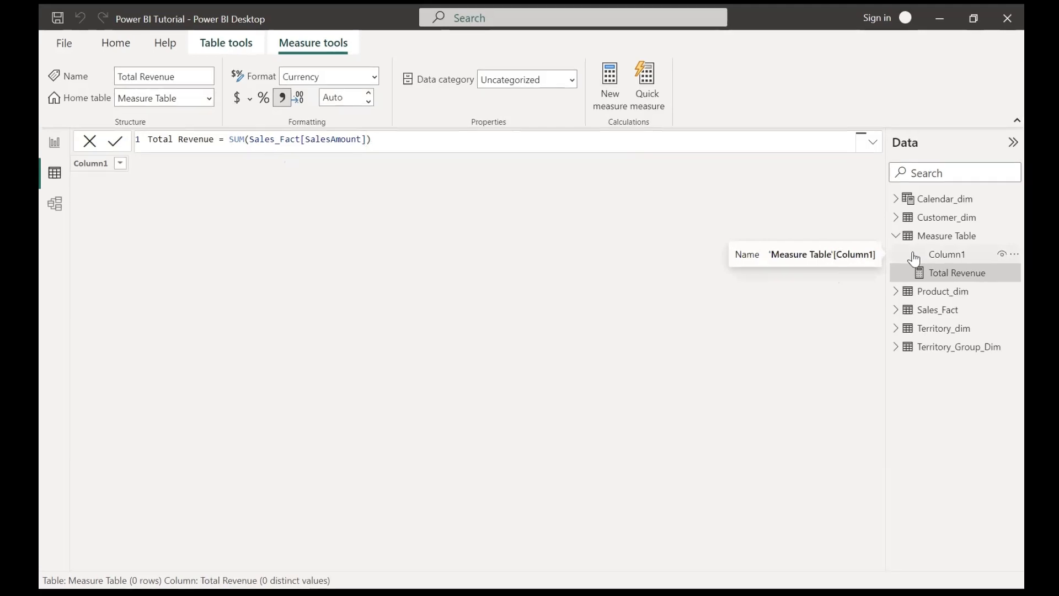
# - Add a card visual to the report page that shows the Total Revenue measure
pyautogui.click(54, 145)
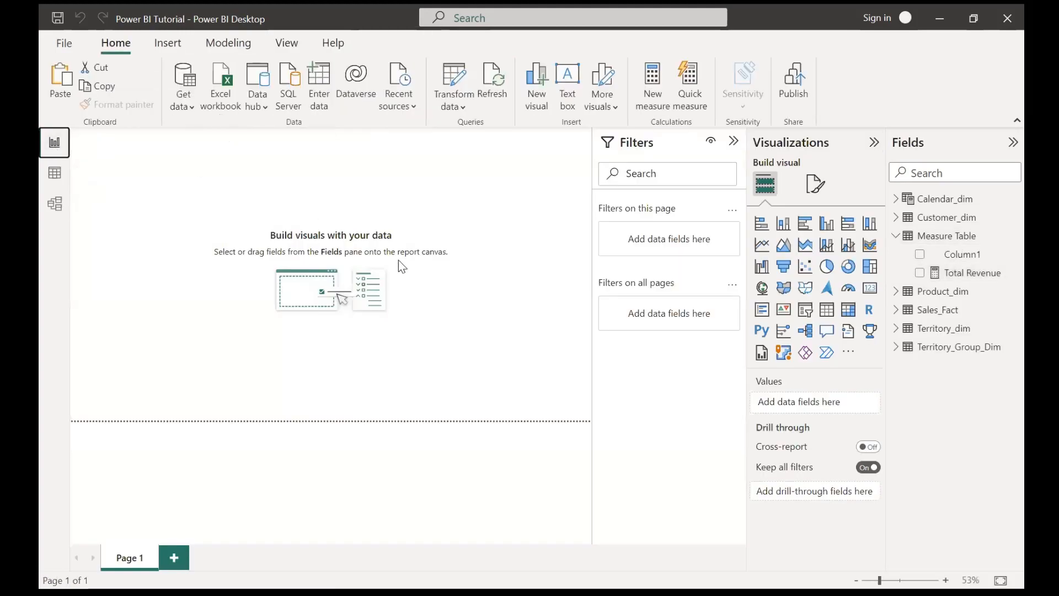
pyautogui.click(871, 288)
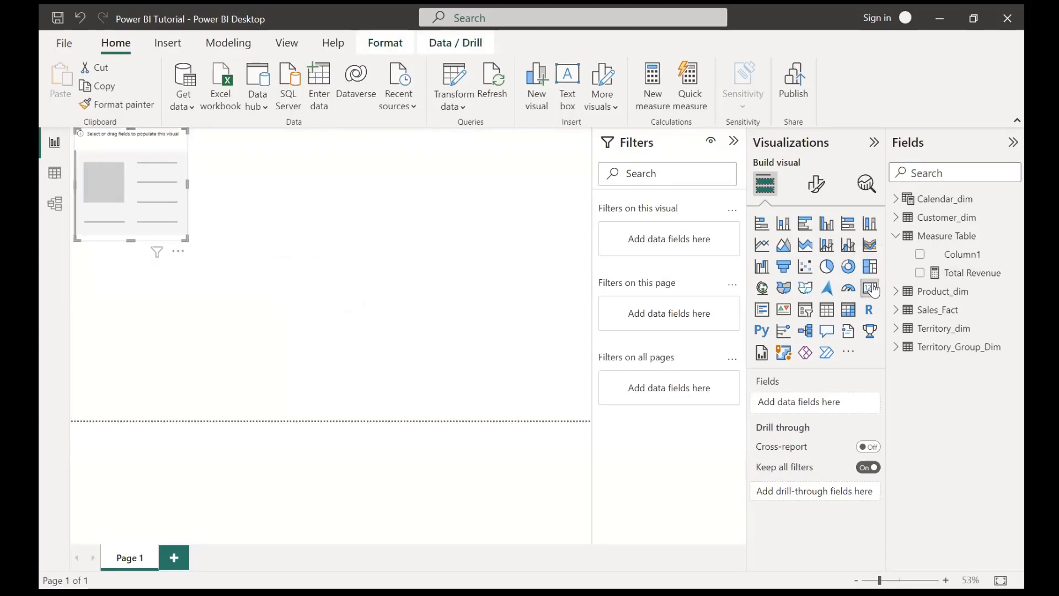
pyautogui.click(963, 272)
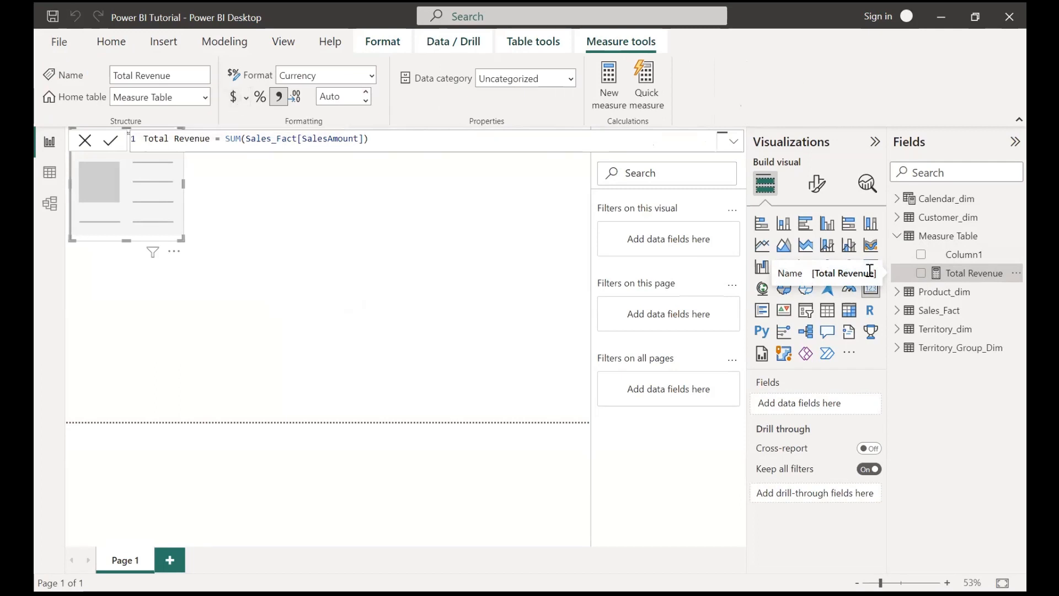
pyautogui.click(921, 273)
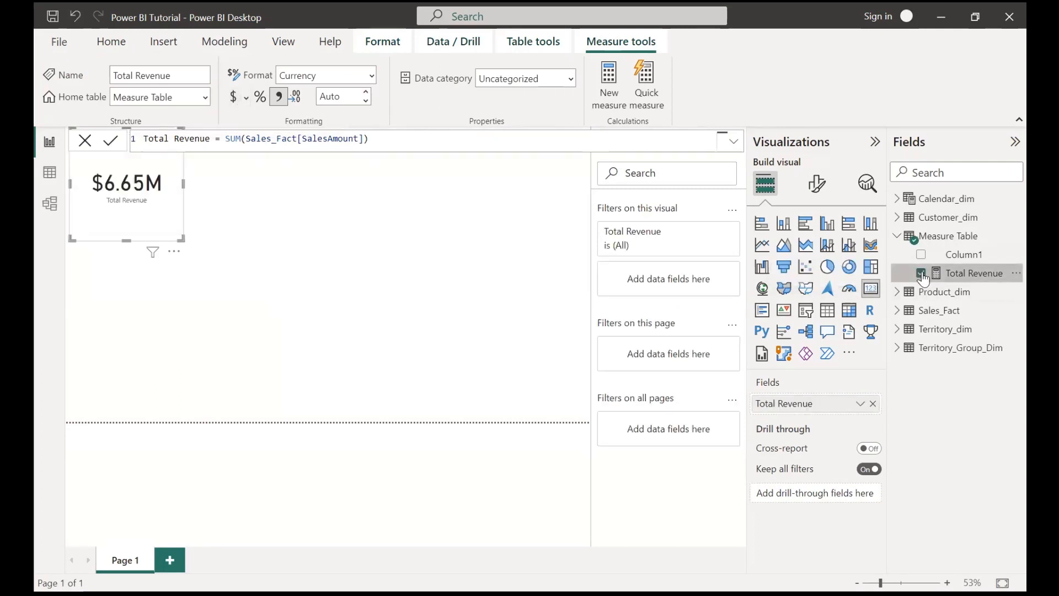
pyautogui.click(544, 281)
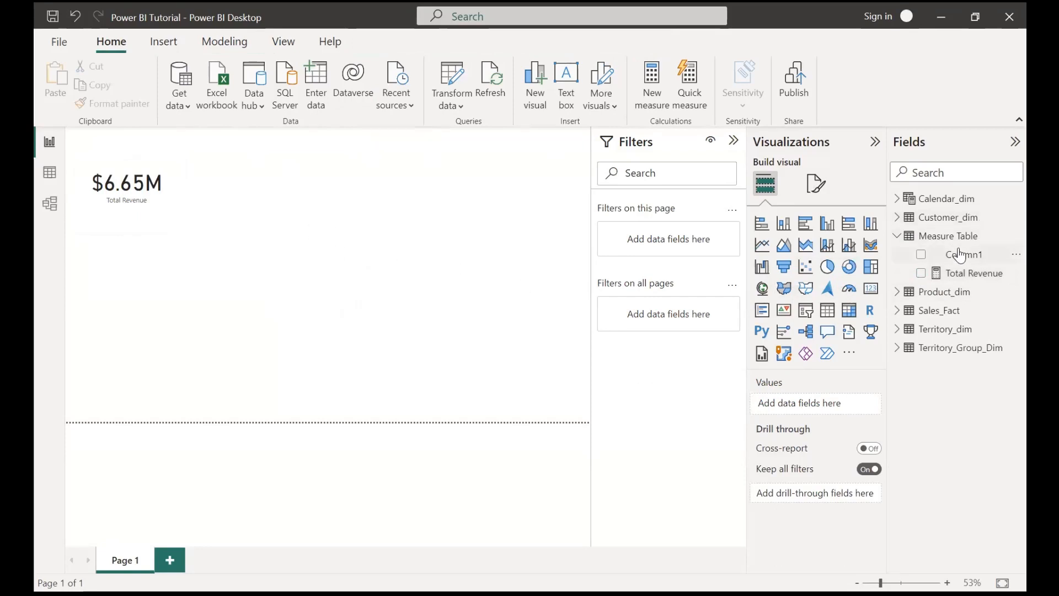
# - Delete Column1 of Measure Table from the model
pyautogui.click(987, 253)
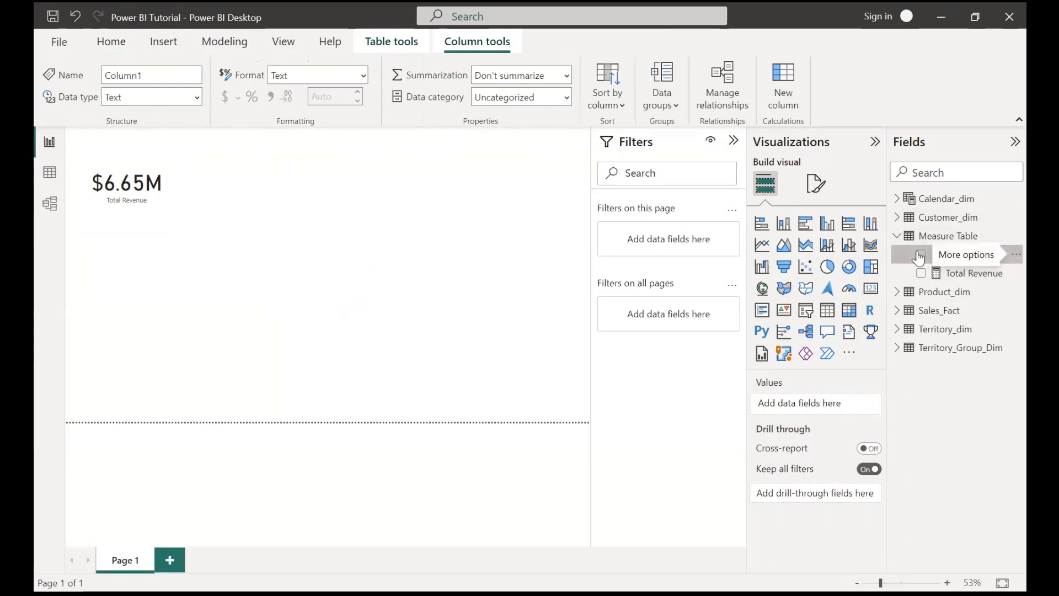
pyautogui.click(1016, 254)
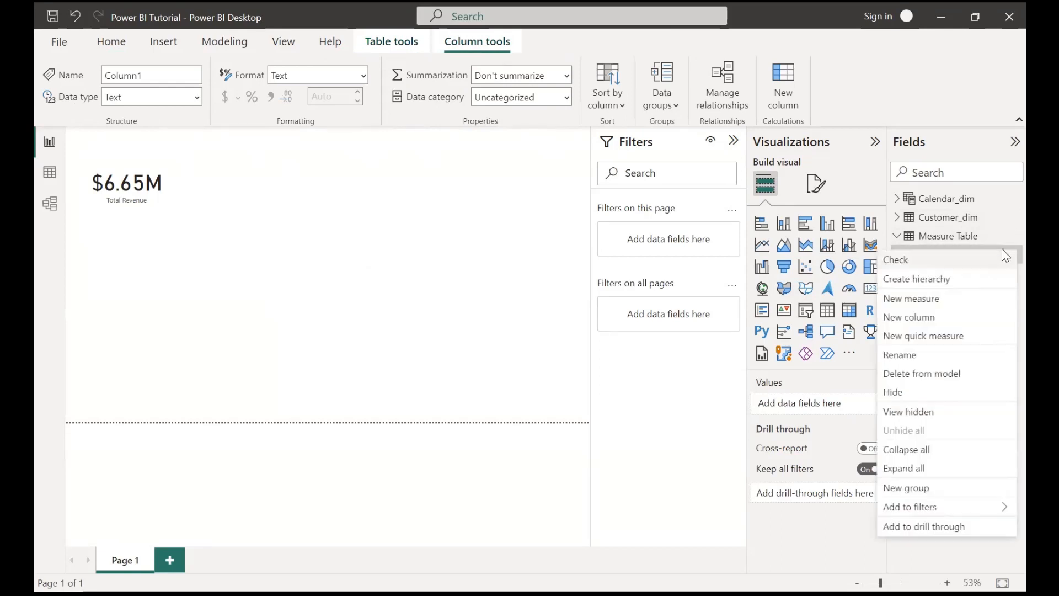
pyautogui.click(918, 382)
pyautogui.click(617, 335)
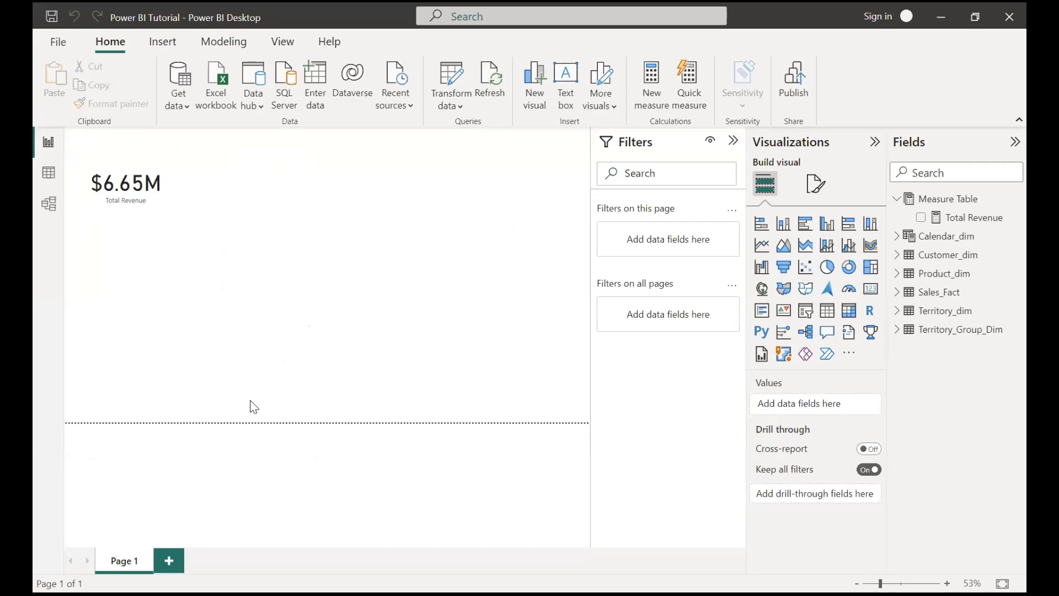
# - Create a measure in Measure Table with the formula Total Customer = COUNT(Customer_dim[CustomerKey])
pyautogui.click(945, 205)
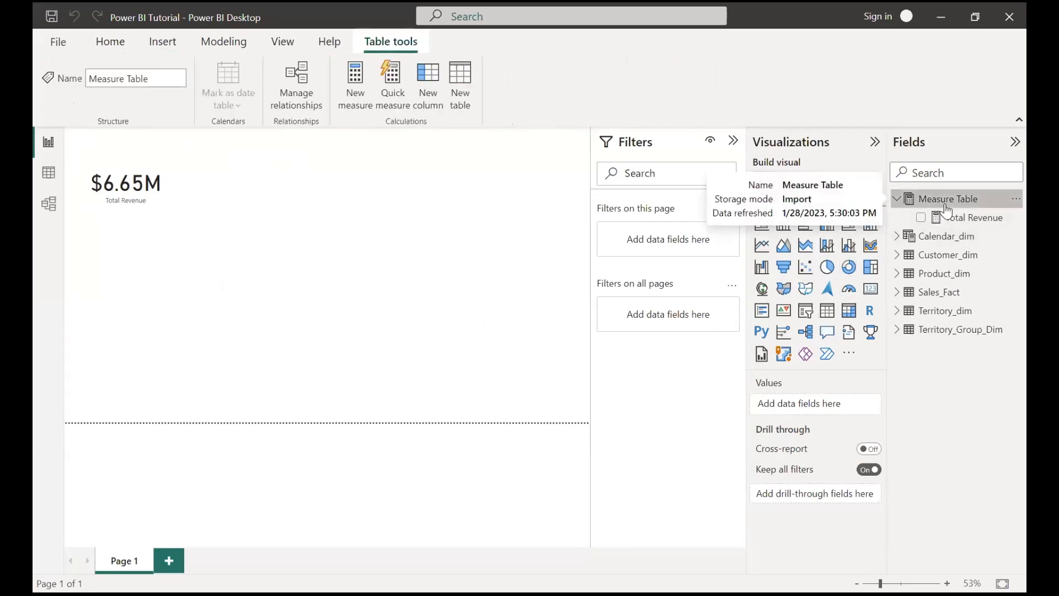
pyautogui.click(354, 108)
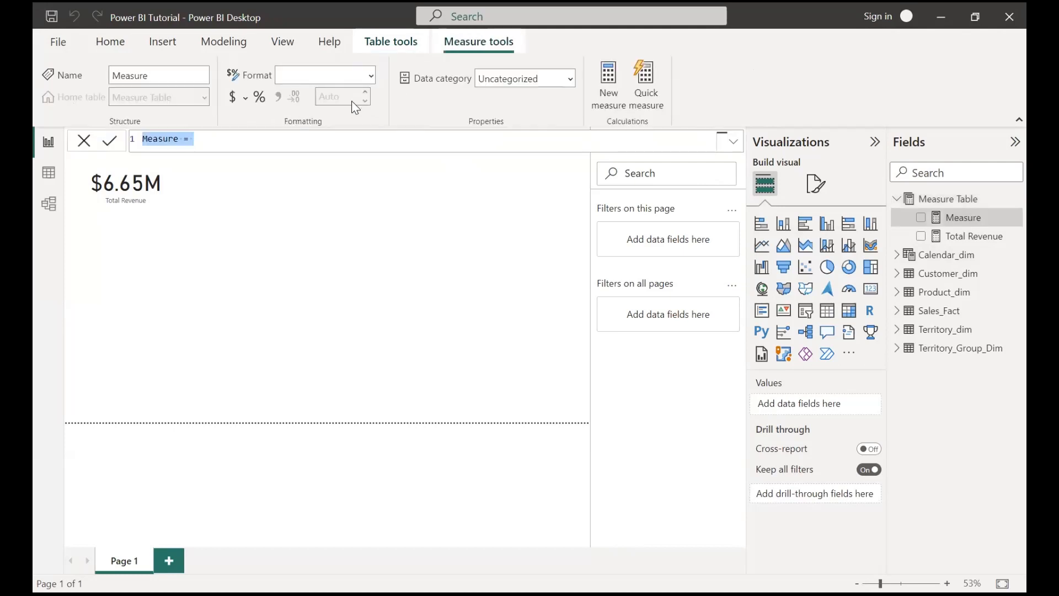
pyautogui.write('T')
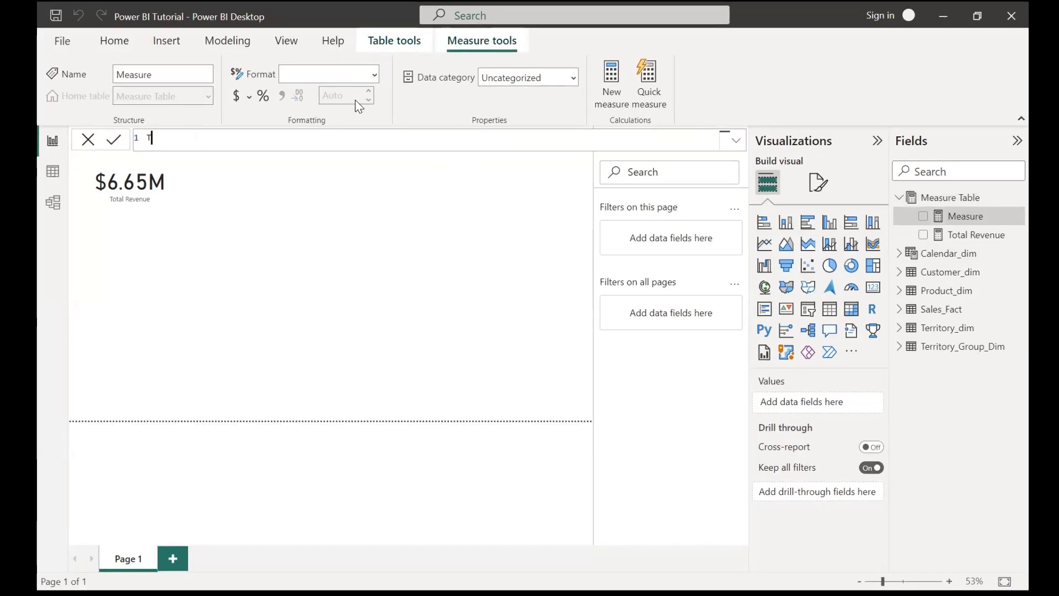
pyautogui.write('otal')
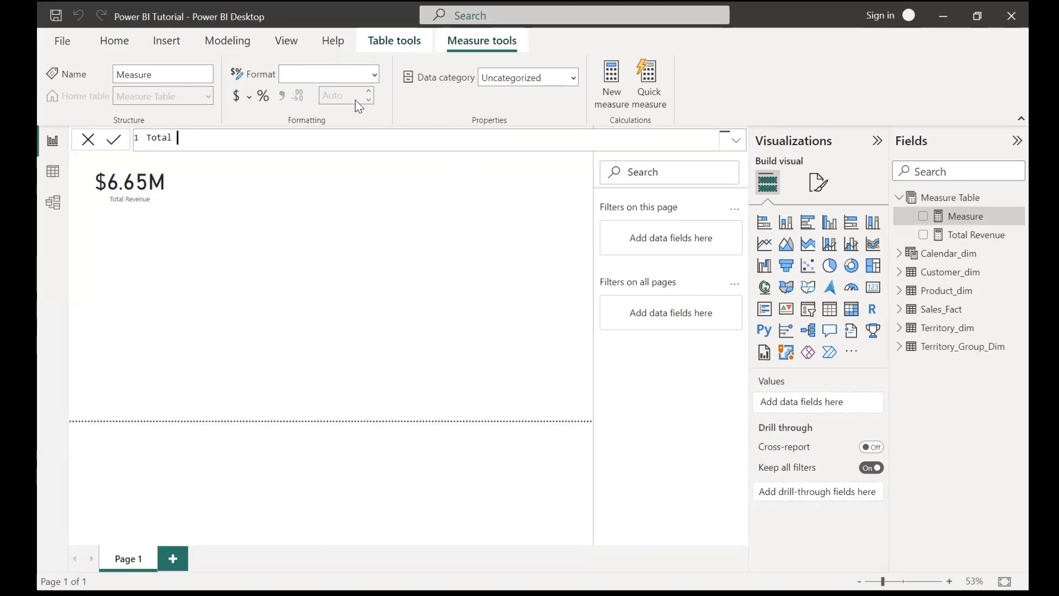
pyautogui.write(' Customer ')
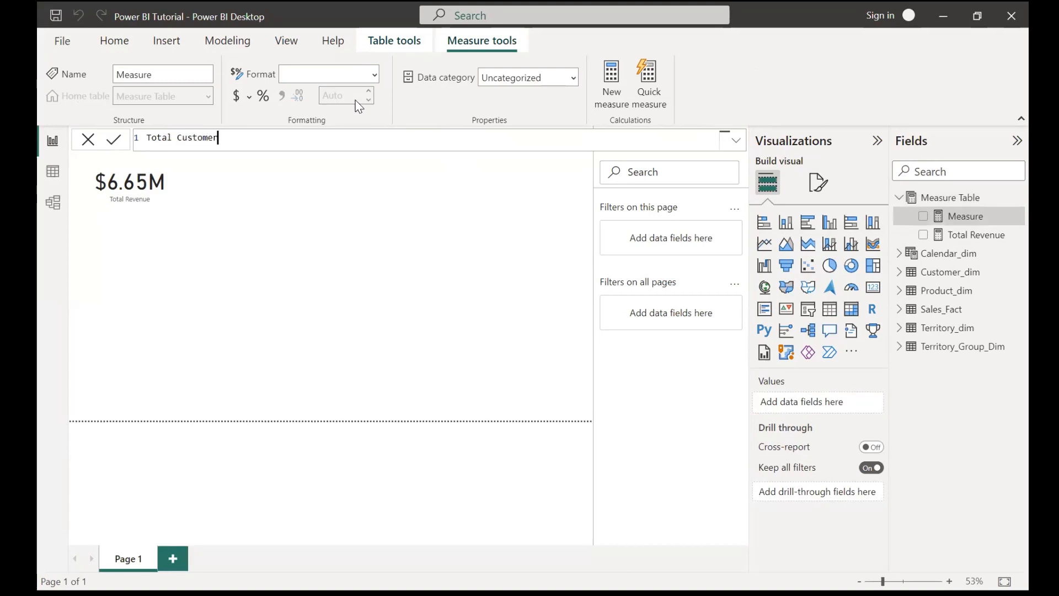
pyautogui.write('= Co')
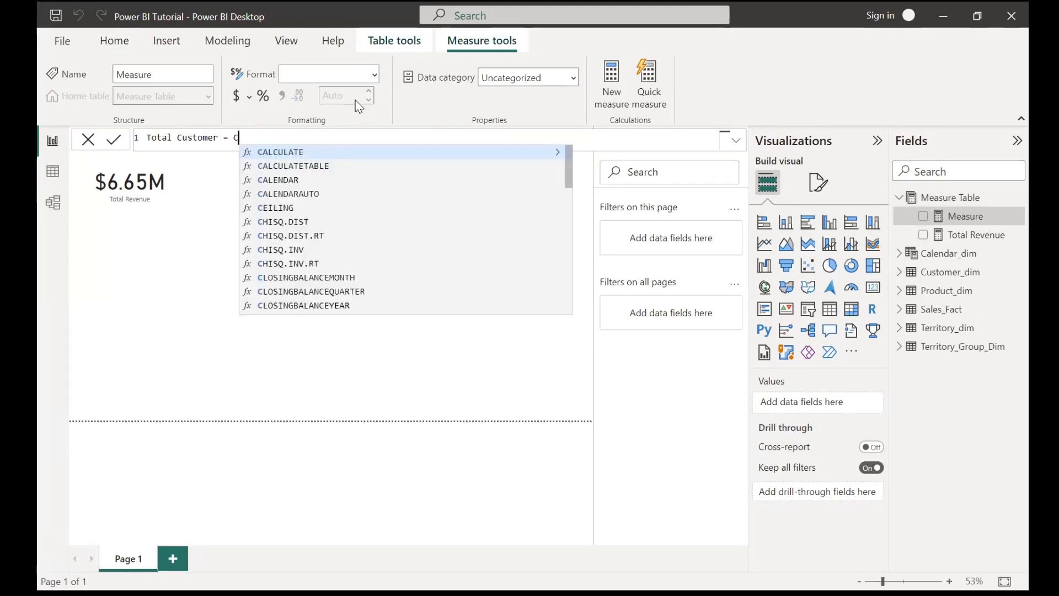
pyautogui.write('T')
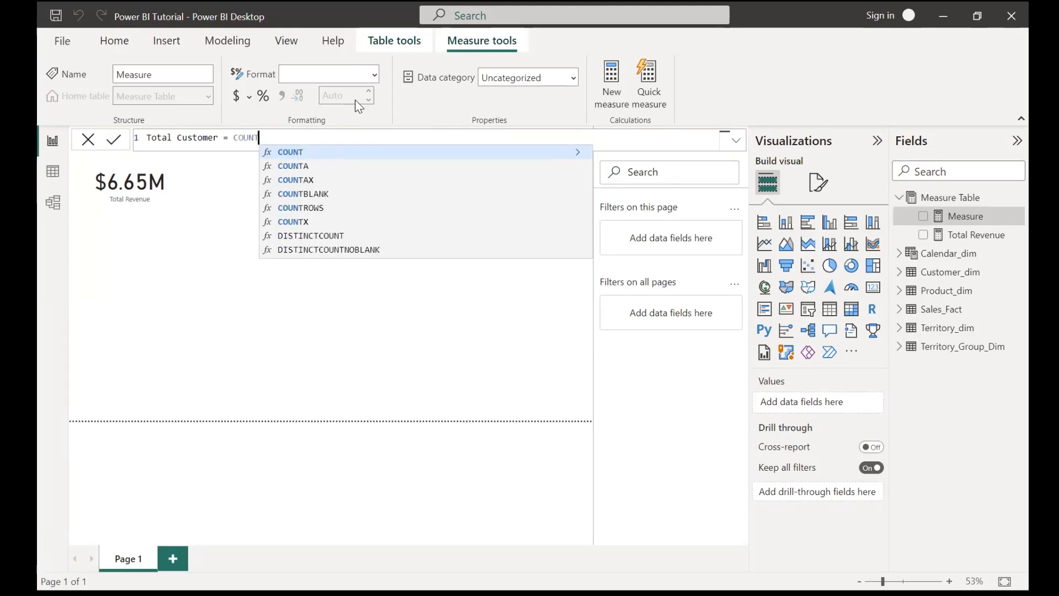
pyautogui.write('(C')
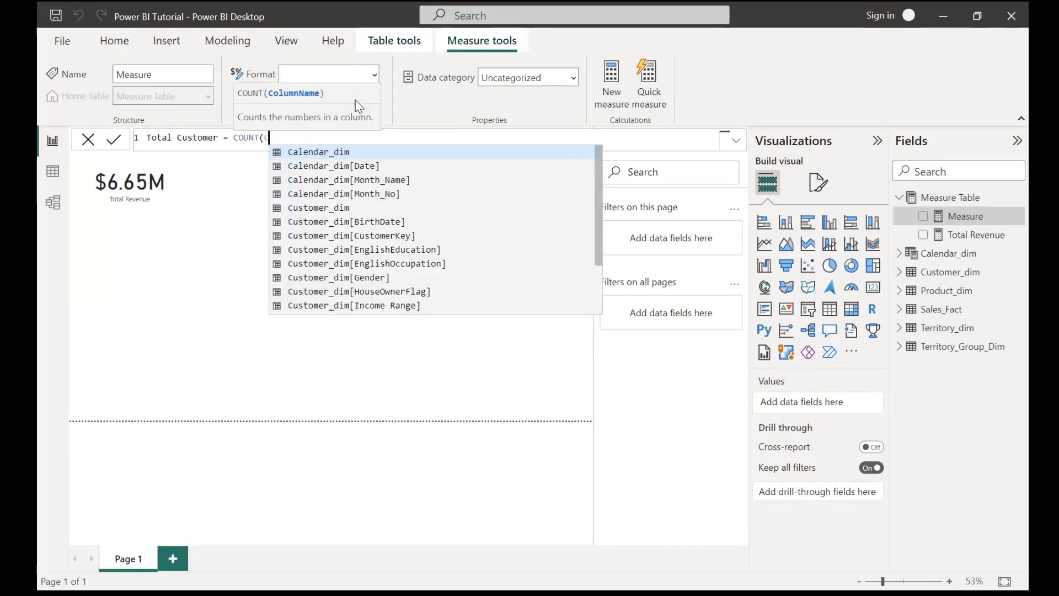
pyautogui.write('ustomer')
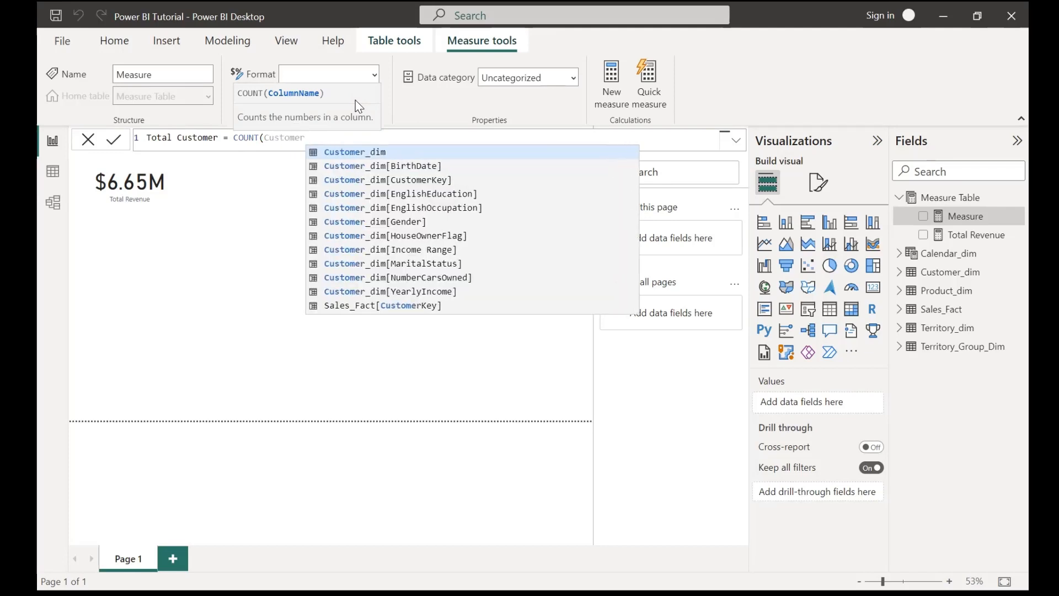
pyautogui.press('Down')
pyautogui.press('Down')
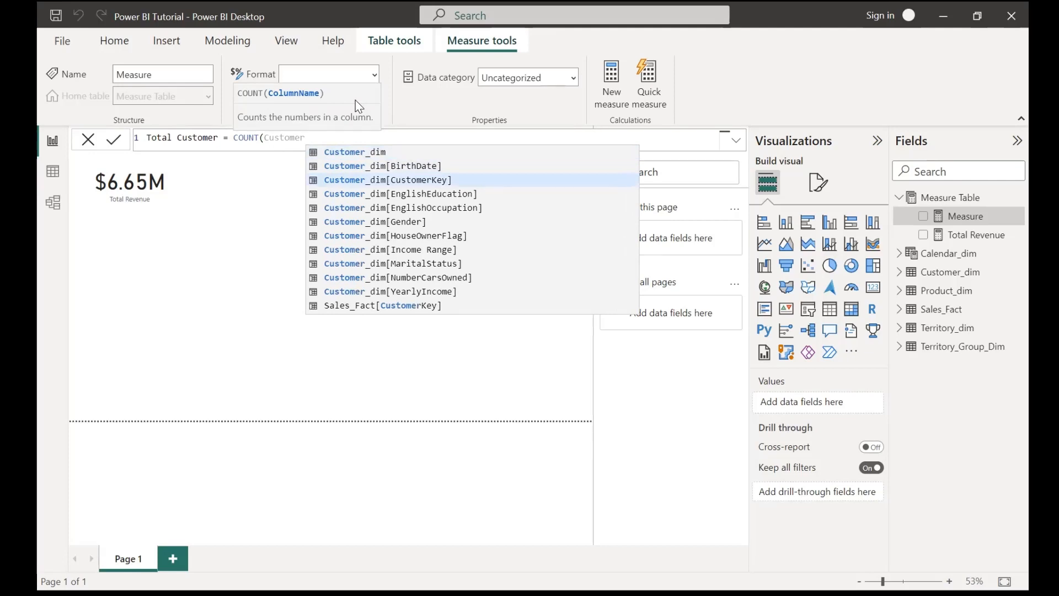
pyautogui.press('Tab')
pyautogui.write(')')
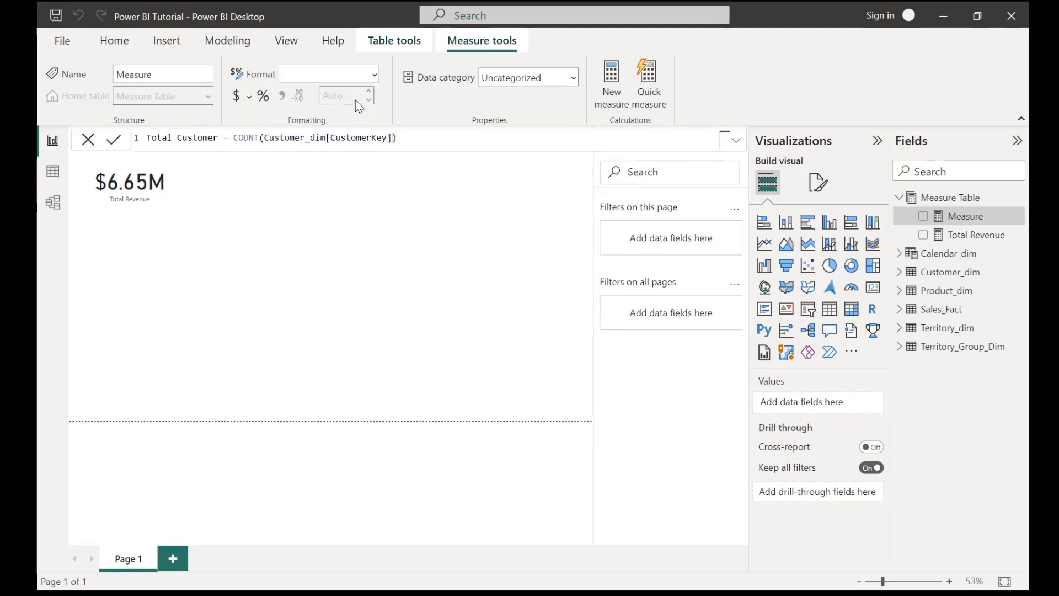
pyautogui.press('Return')
# - Add a separate card visual to the report page that shows the Total Customer measure
pyautogui.click(390, 203)
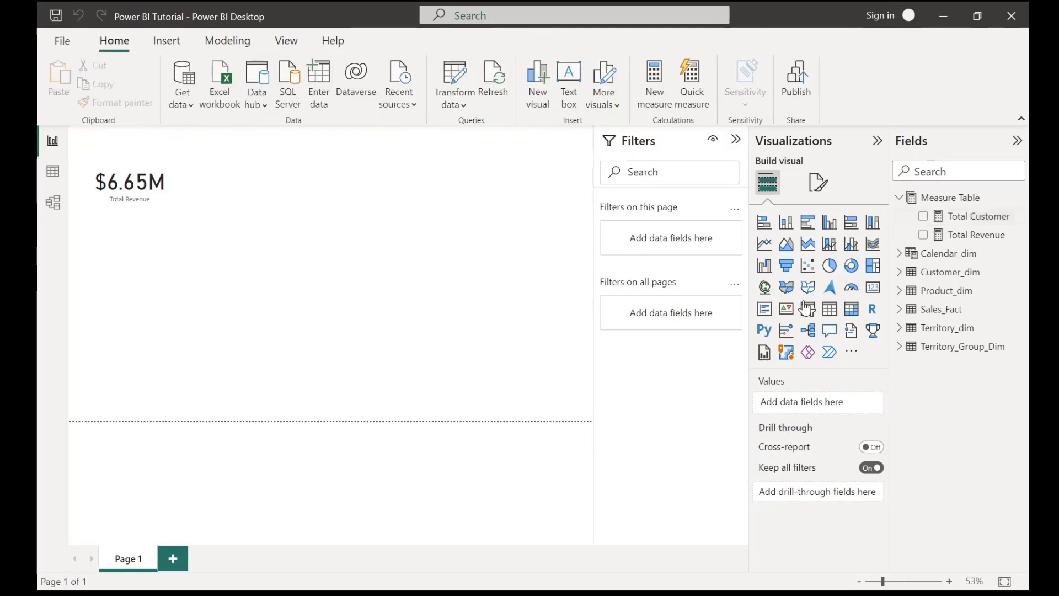
pyautogui.click(872, 291)
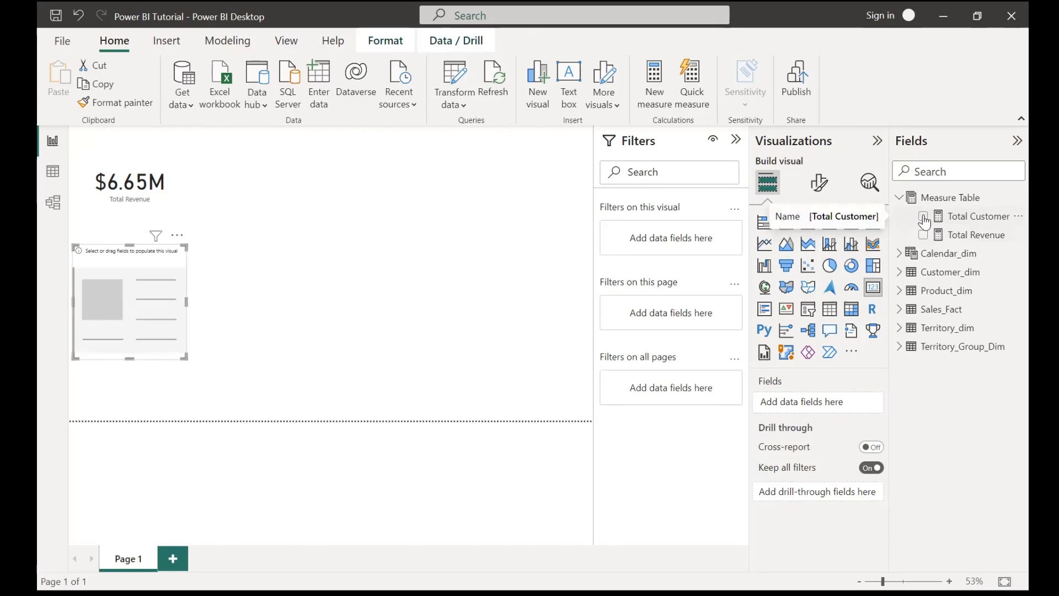
pyautogui.click(924, 217)
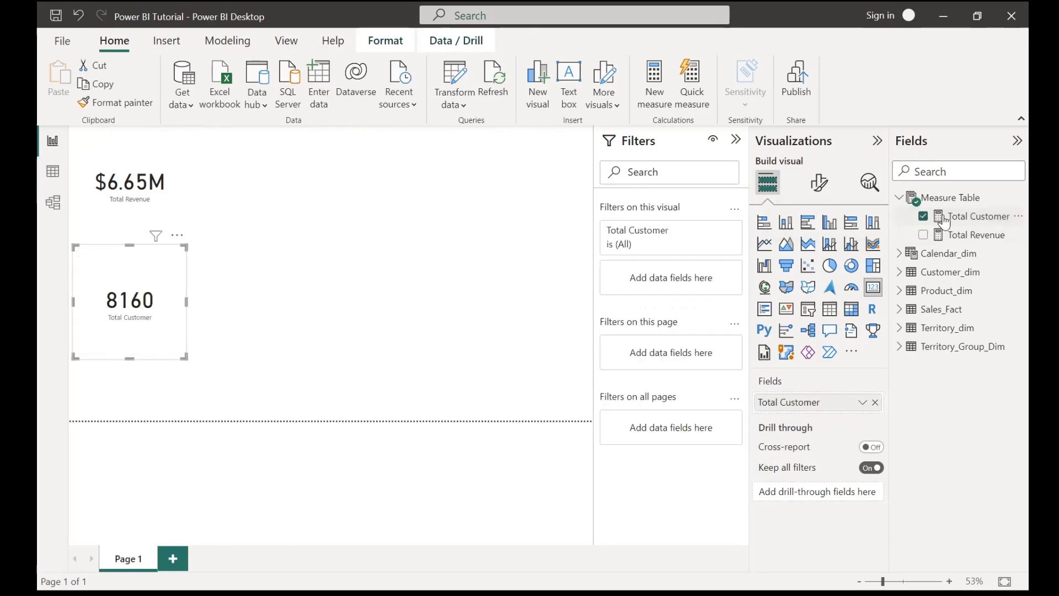
# - Format the Total Customer measure with a thousands separator
pyautogui.click(944, 218)
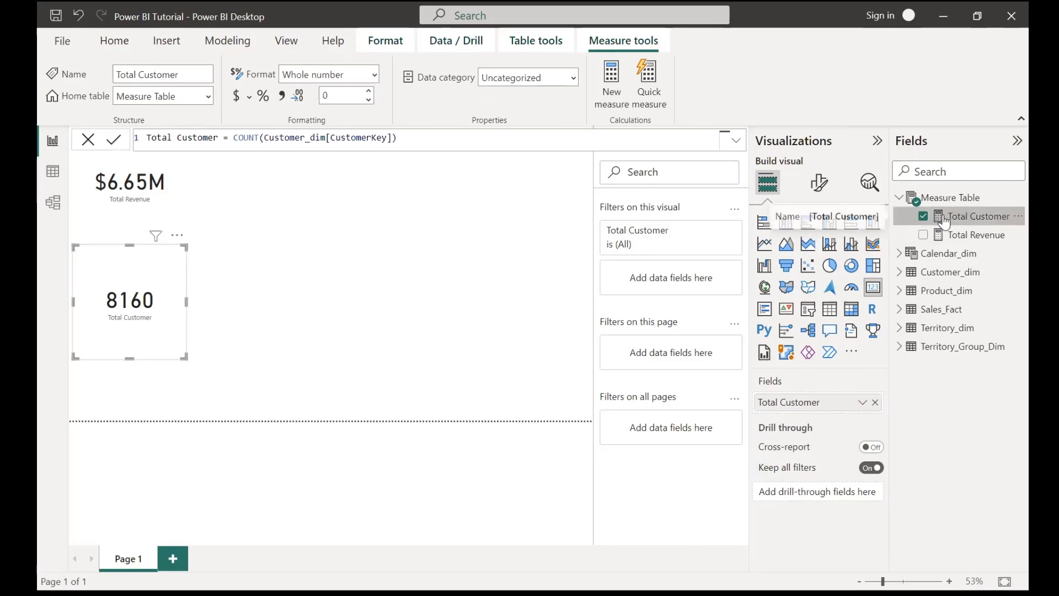
pyautogui.click(282, 100)
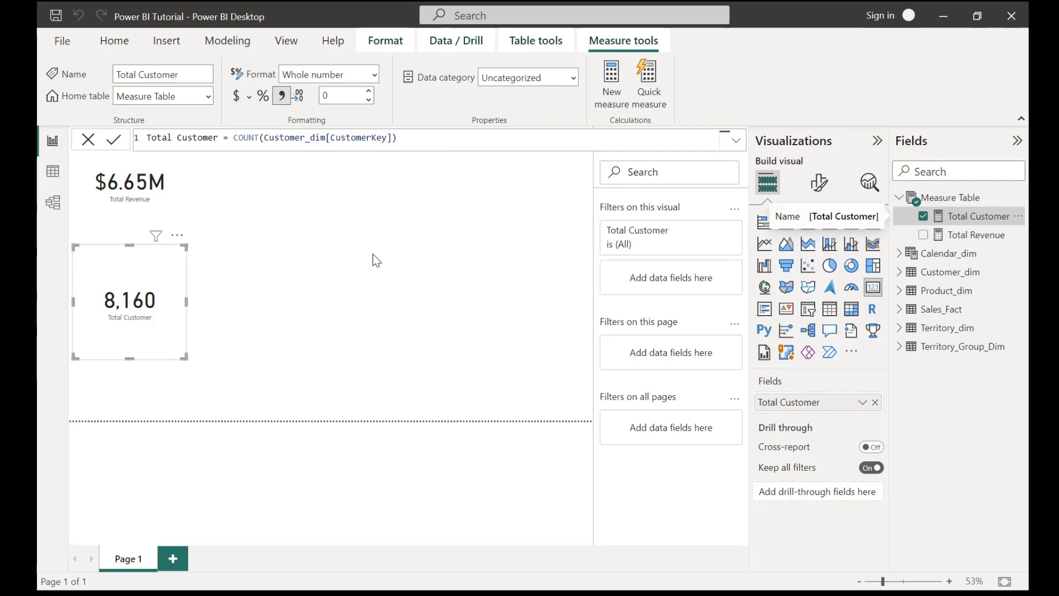
pyautogui.click(393, 286)
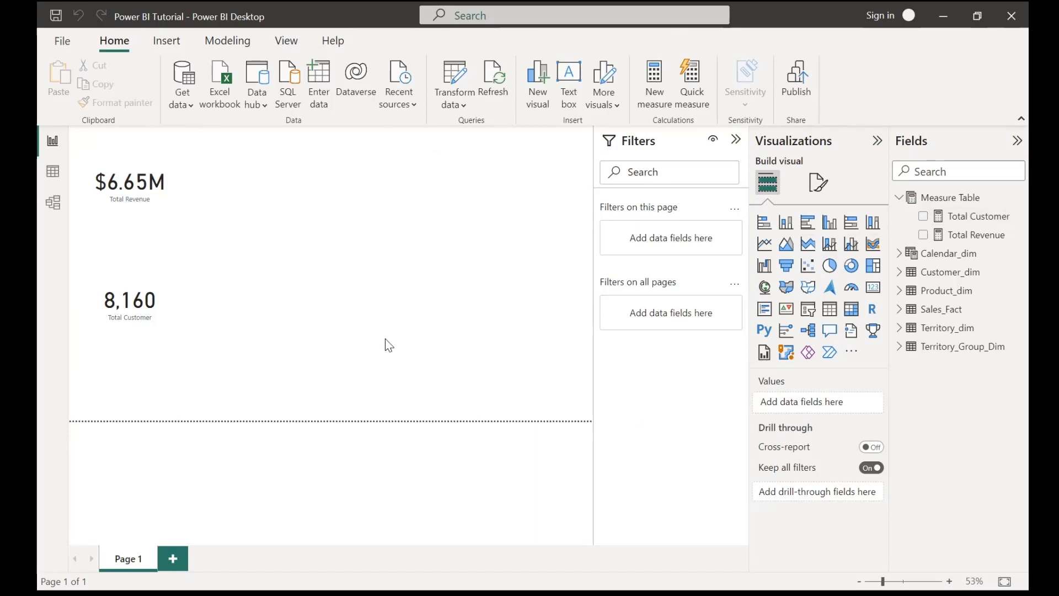
# - Create a measure in Measure Table with the formula Total Product = DISTINCTCOUNT(Product_dim[ProductKey])
pyautogui.click(964, 204)
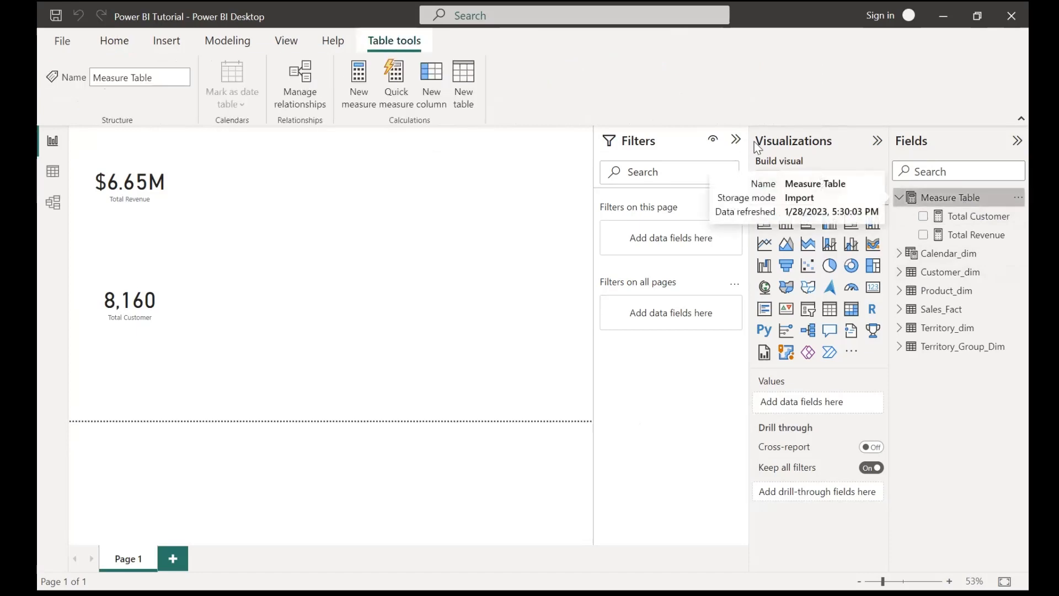
pyautogui.click(360, 97)
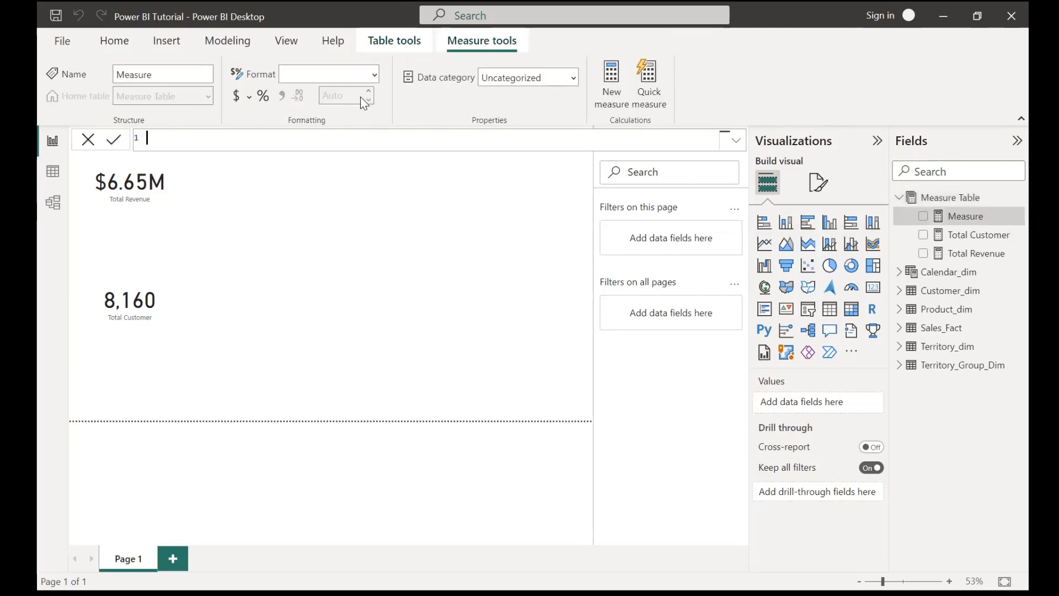
pyautogui.write('Total Product = ')
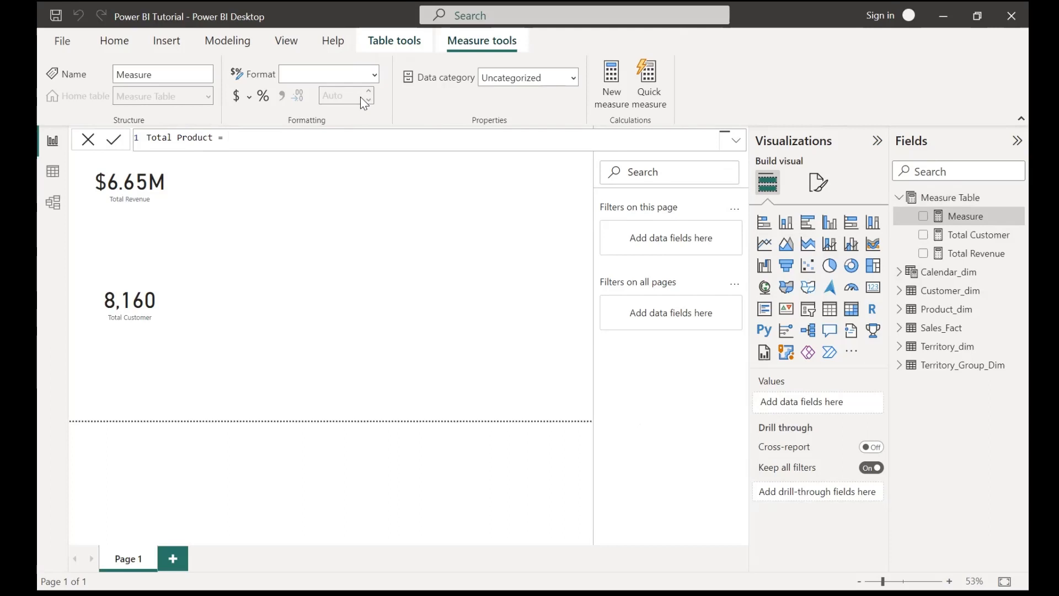
pyautogui.write('Disct')
pyautogui.press('BackSpace')
pyautogui.press('BackSpace')
pyautogui.write('TIN')
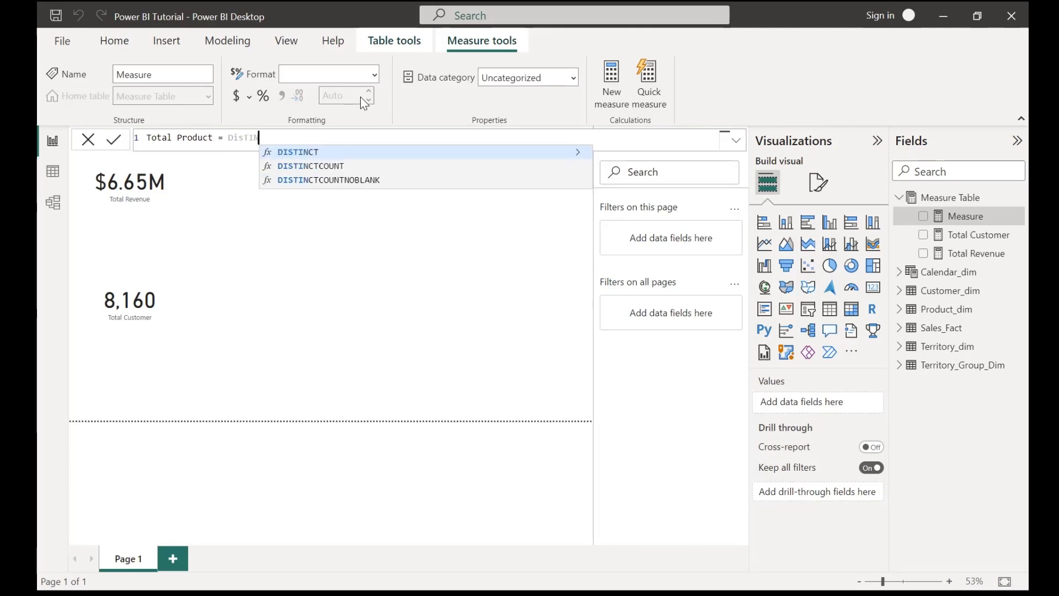
pyautogui.press('Down')
pyautogui.press('Tab')
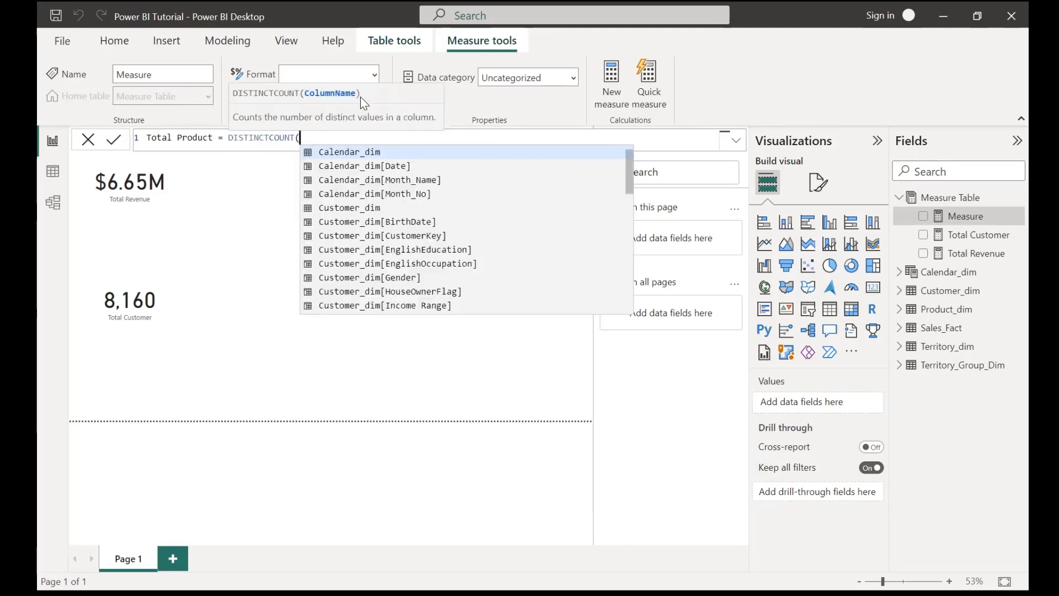
pyautogui.write('PRODUCT')
pyautogui.press('Down')
pyautogui.press('Down')
pyautogui.press('Down')
pyautogui.press('Down')
pyautogui.press('Tab')
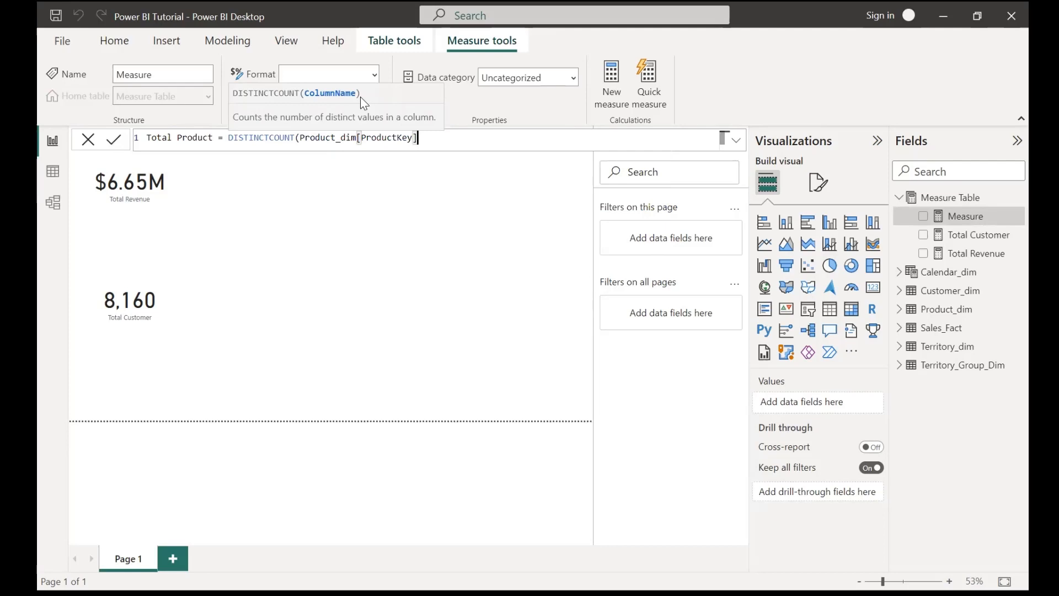
pyautogui.press('Return')
# - Add a new card visual to the report page that shows the Total Product measure
pyautogui.click(875, 290)
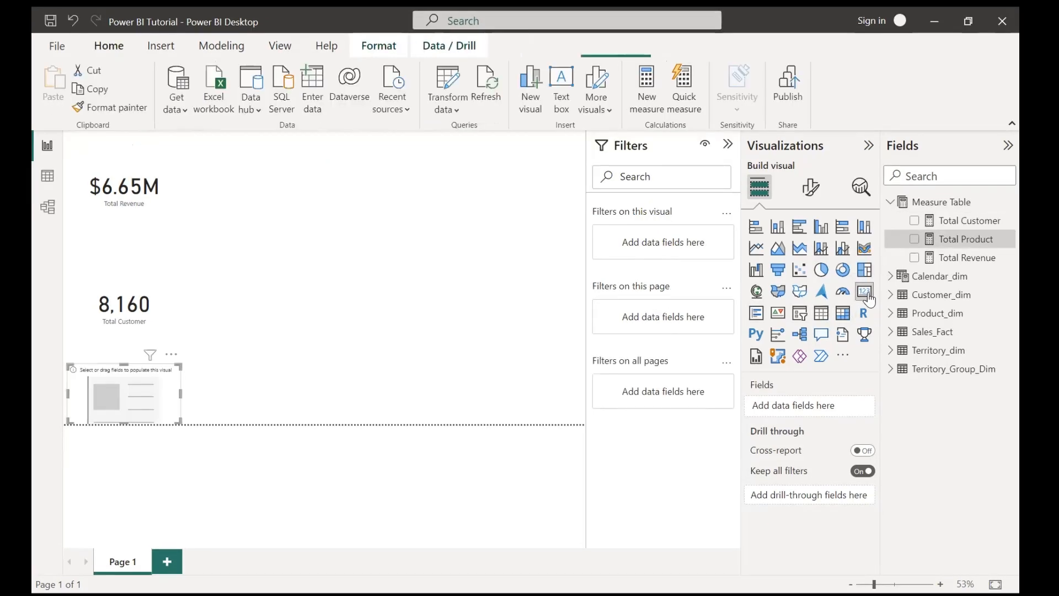
pyautogui.click(914, 239)
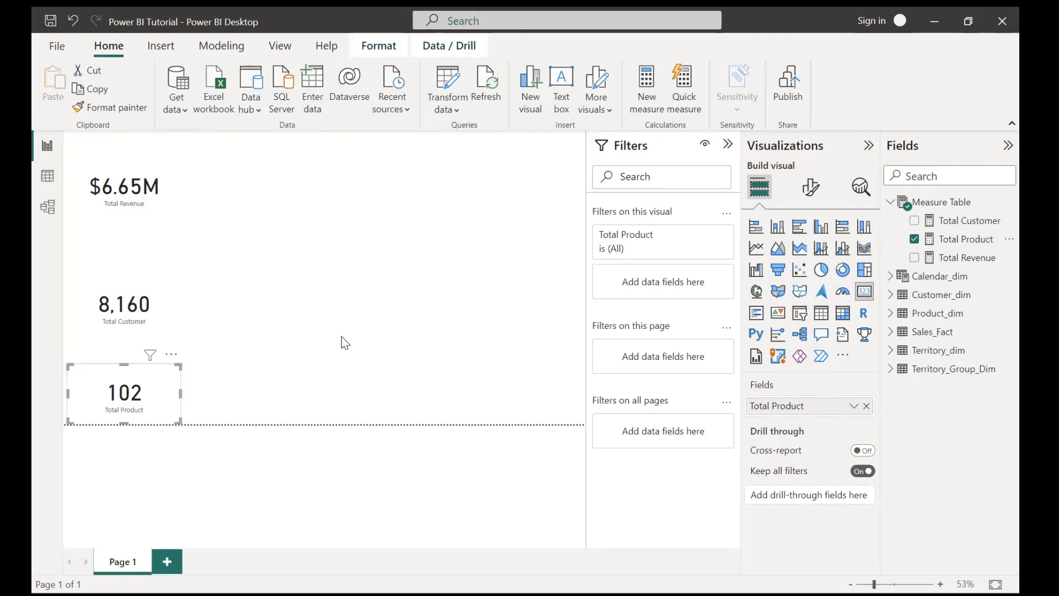
pyautogui.click(341, 337)
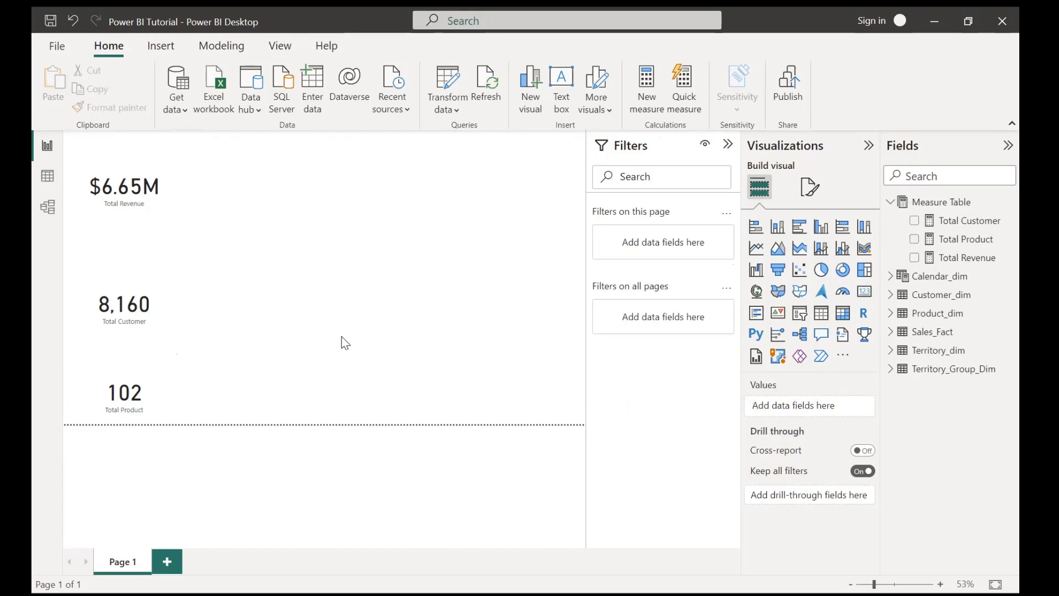
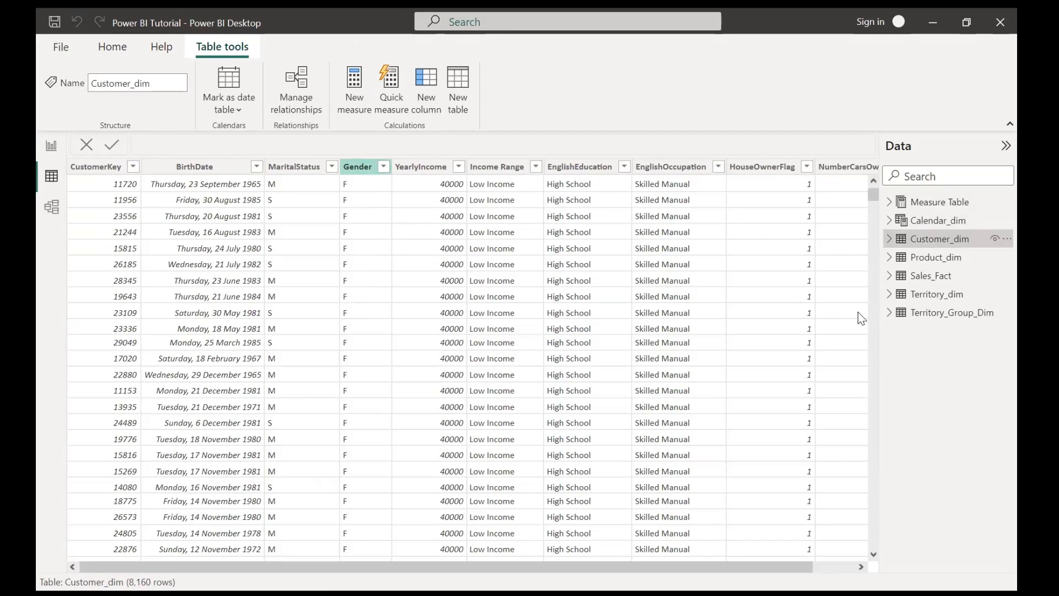
# - Create a measure in Measure Table with the formula Female Customer = CALCULATE([Total Customer],Customer_dim[Gender] = "F")
pyautogui.click(956, 205)
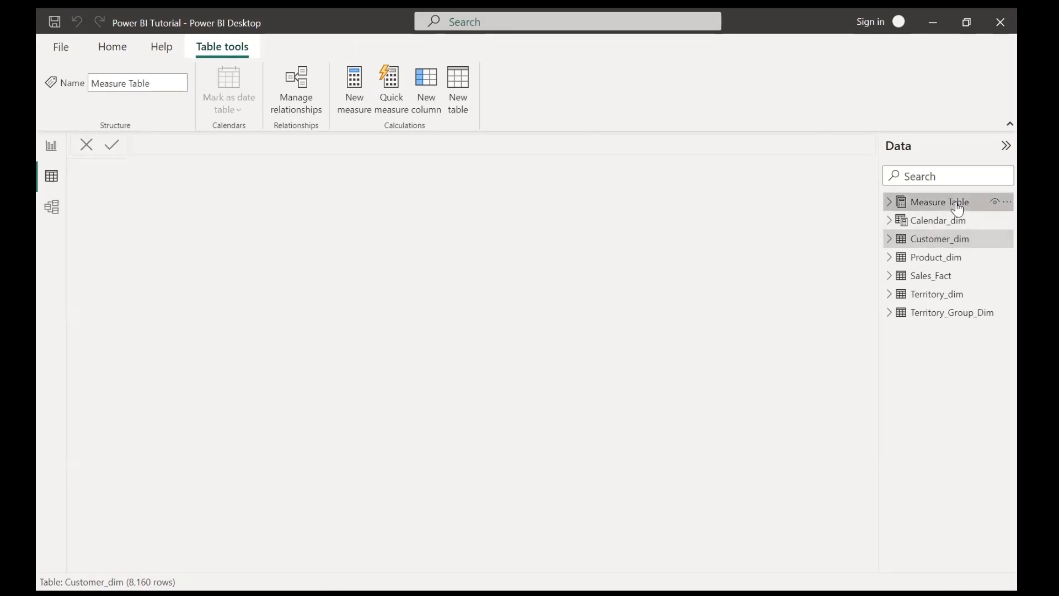
pyautogui.click(361, 93)
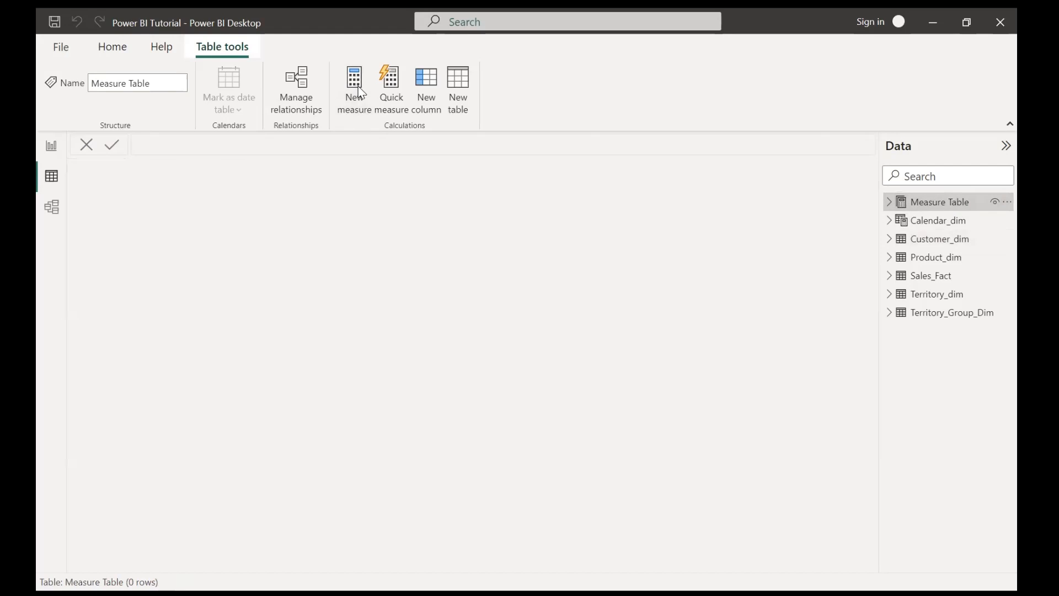
pyautogui.hotkey('ctrl', 'a')
pyautogui.press('BackSpace')
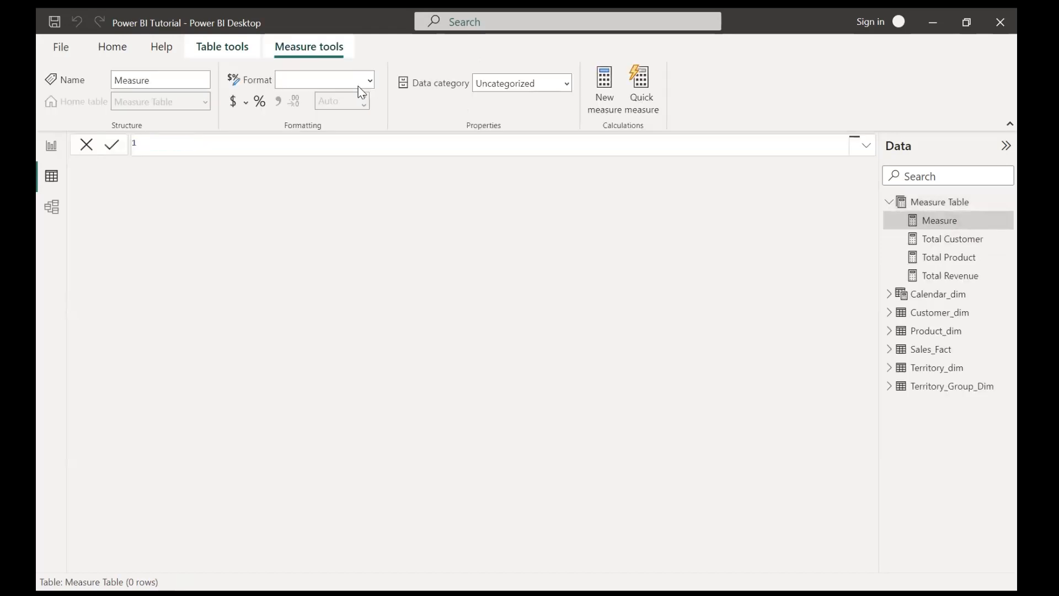
pyautogui.write('Female Customer = CALCUL')
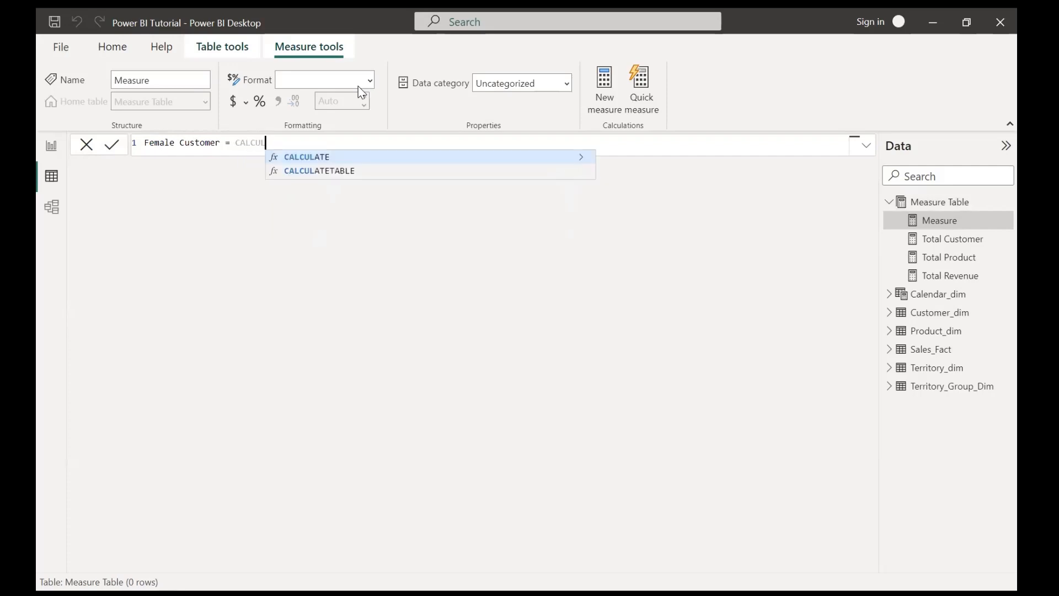
pyautogui.write('ATE')
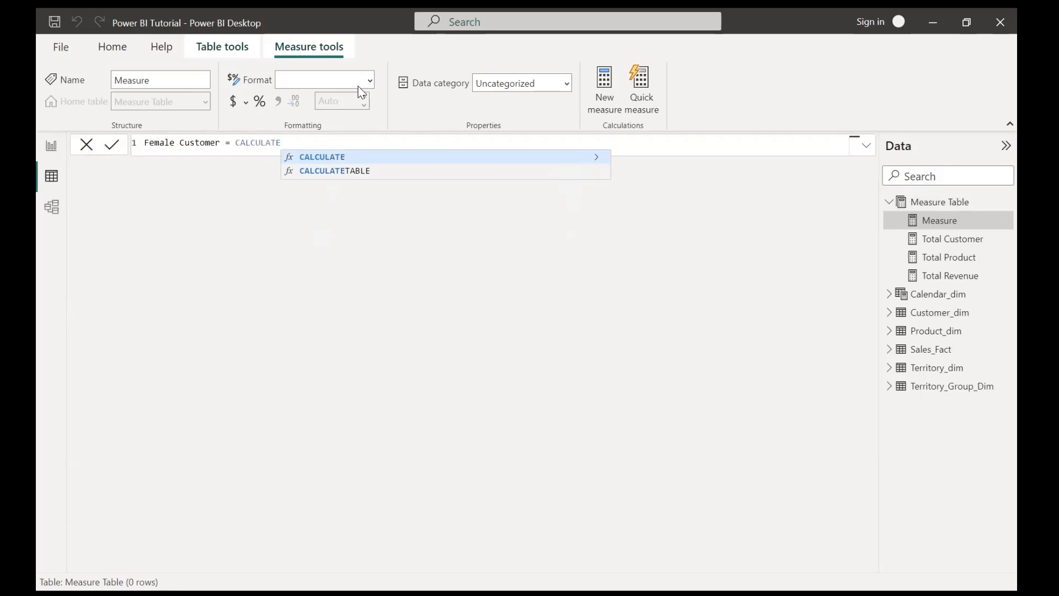
pyautogui.press('Tab')
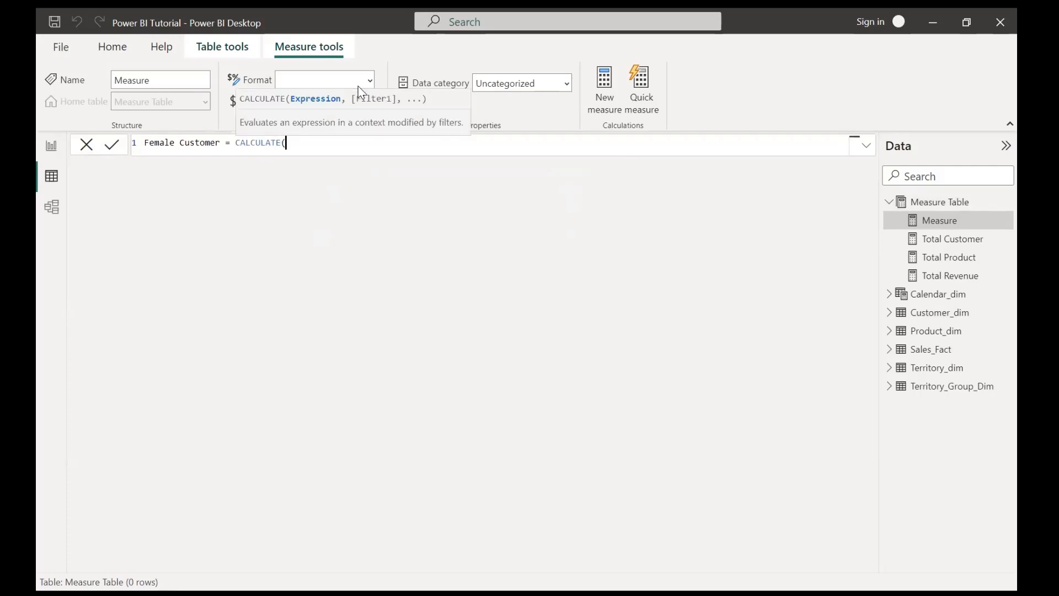
pyautogui.write('[')
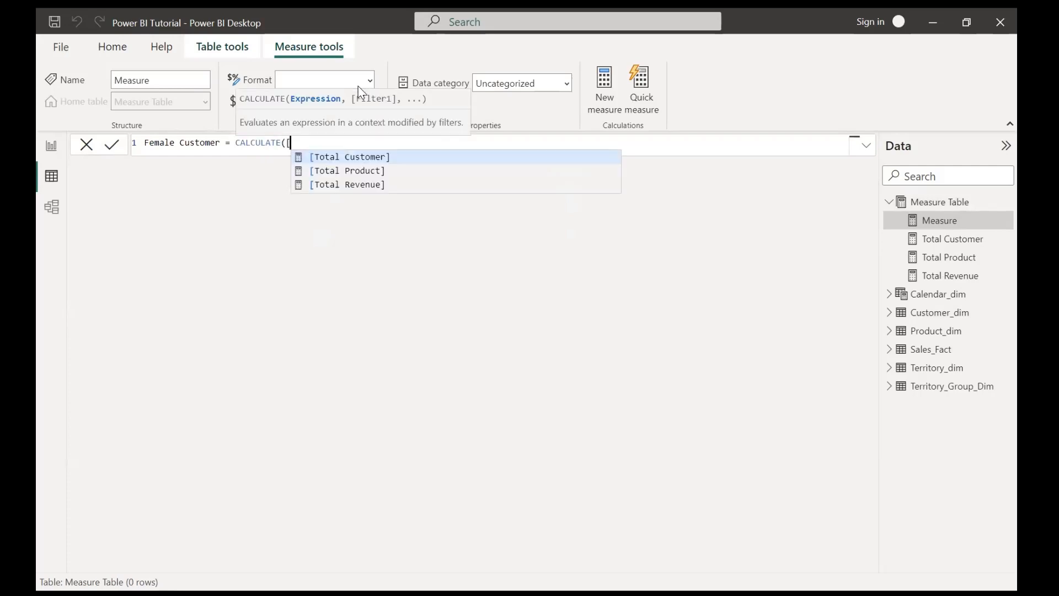
pyautogui.press('Tab')
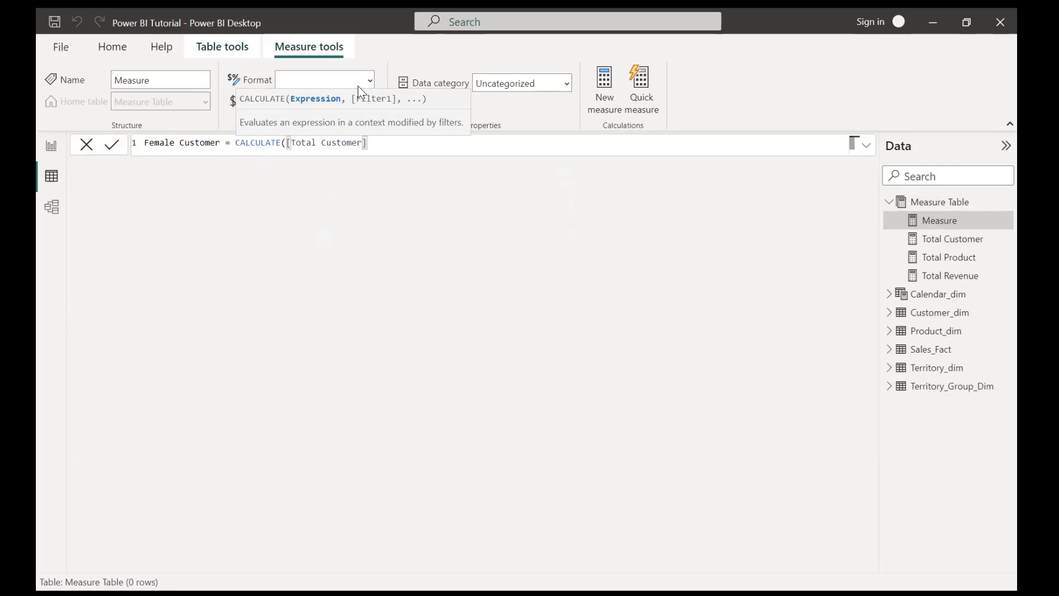
pyautogui.write(',')
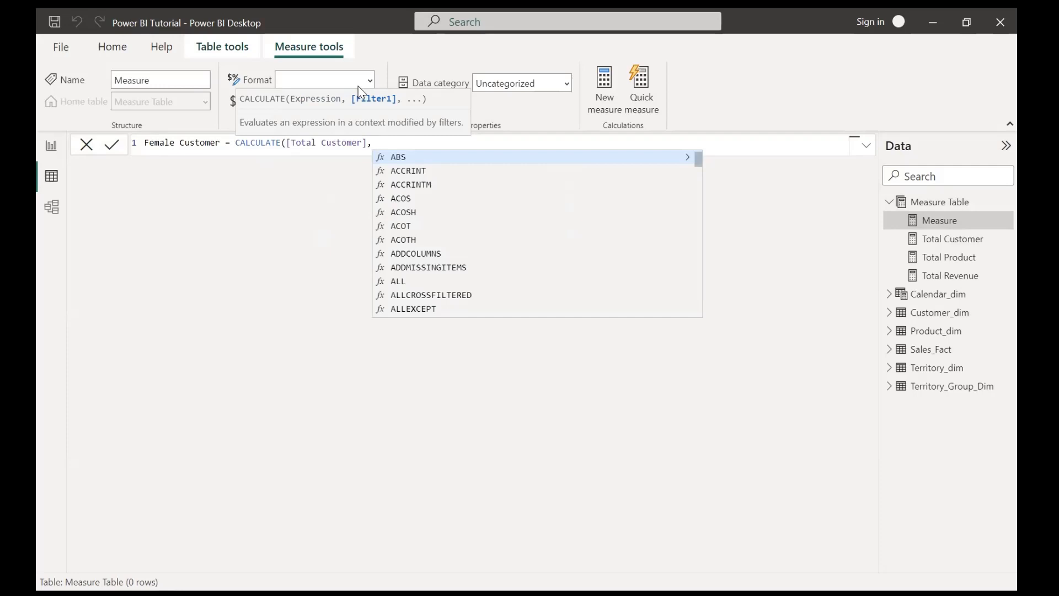
pyautogui.write('gend')
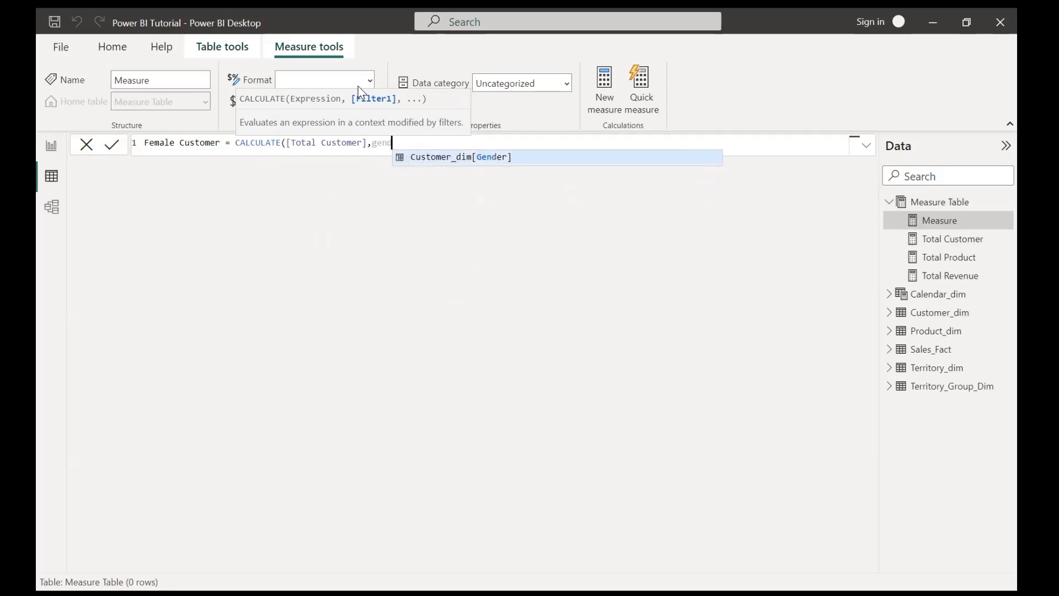
pyautogui.write('er')
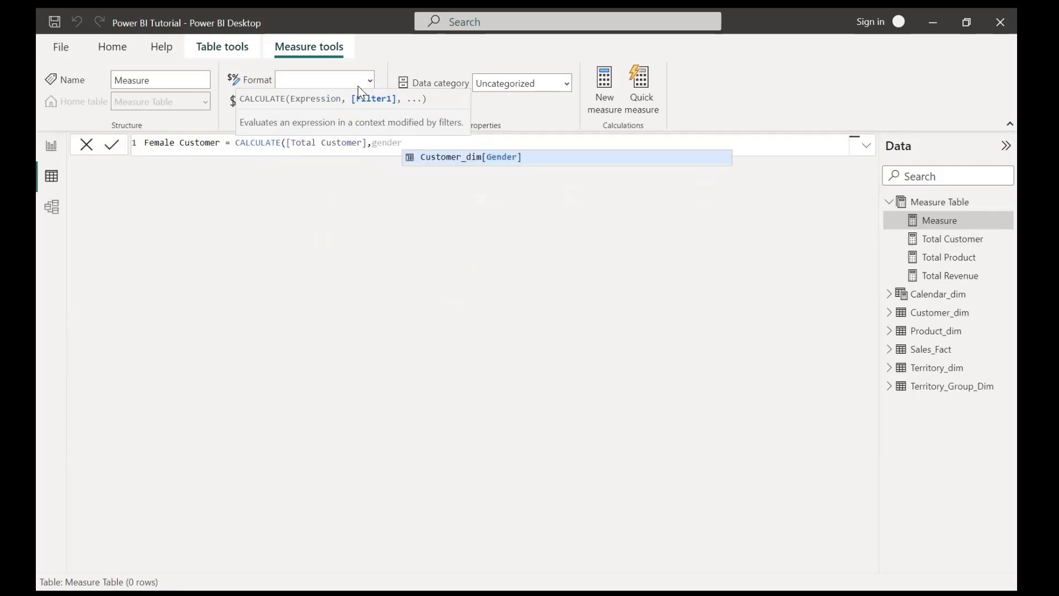
pyautogui.press('Tab')
pyautogui.write('=')
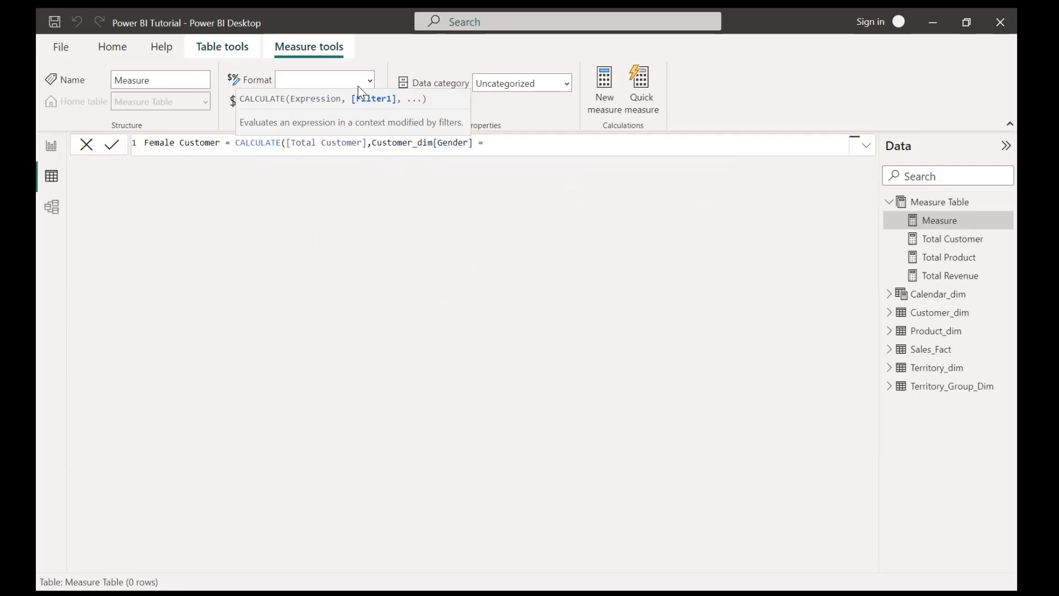
pyautogui.write(' ""')
pyautogui.press('Left')
pyautogui.write('F')
pyautogui.press('Right')
pyautogui.write(')')
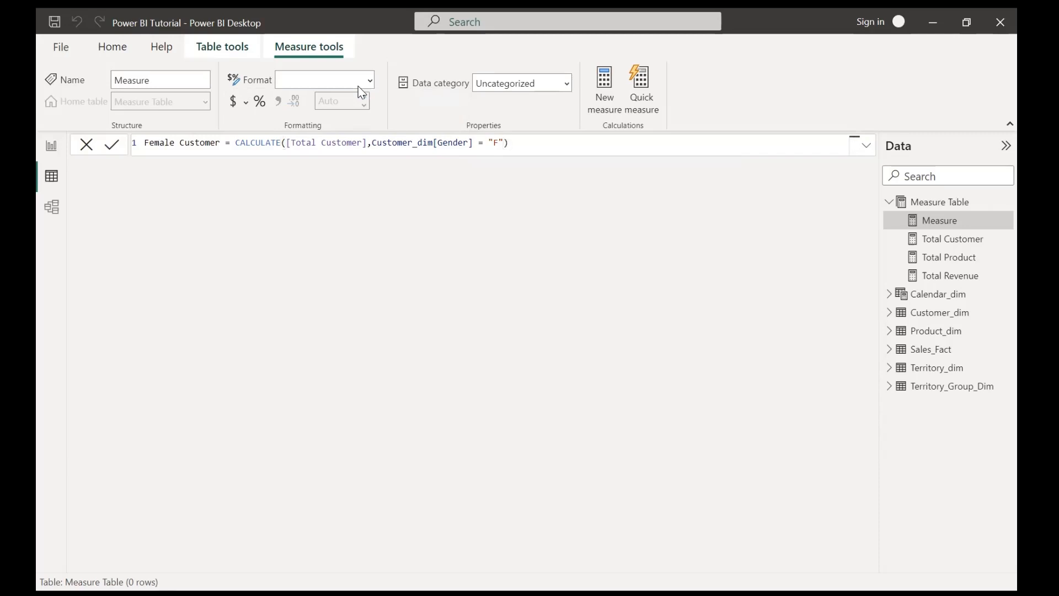
pyautogui.press('Return')
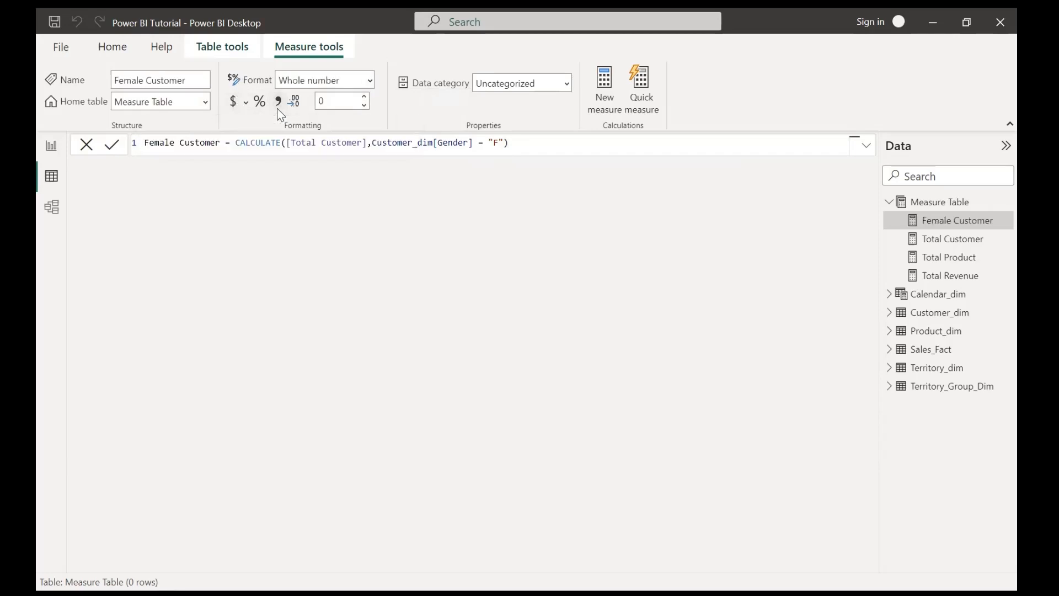
# - Add a card visual showing the Female Customer measure to the report page and move it beside the Total Customer card
pyautogui.click(48, 146)
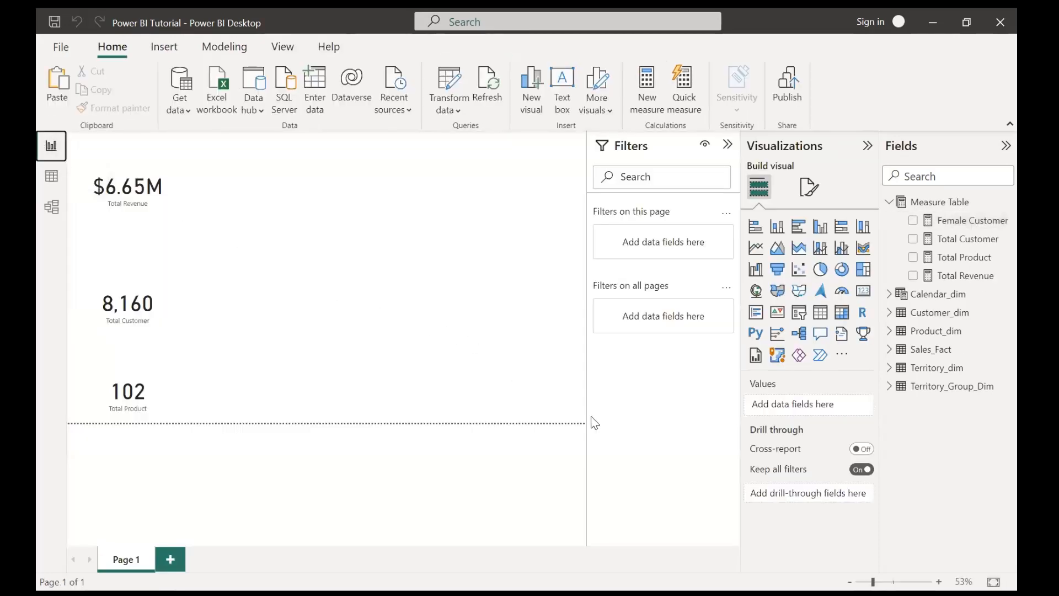
pyautogui.click(864, 292)
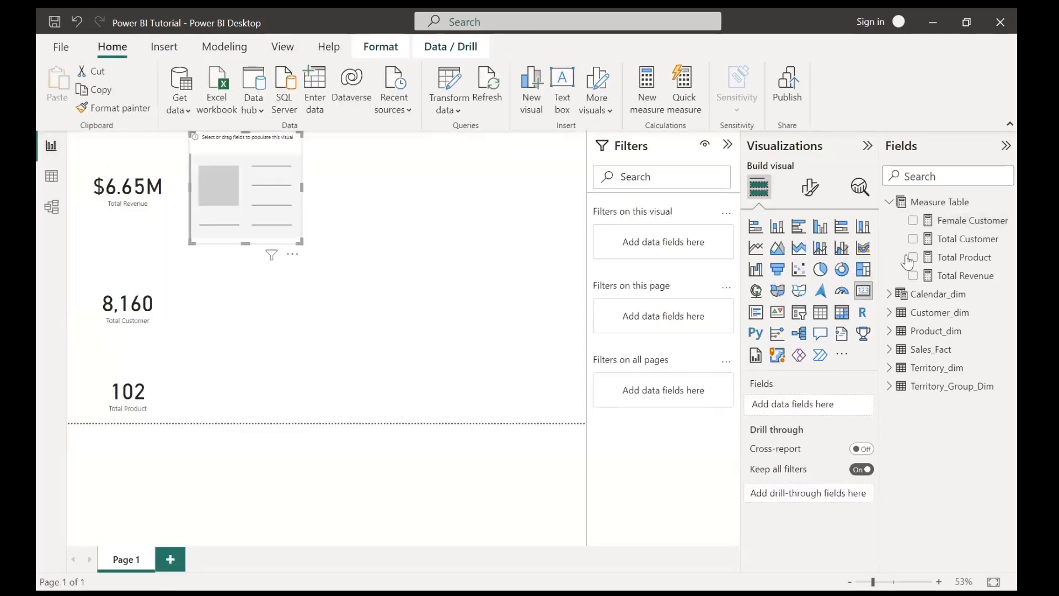
pyautogui.click(913, 221)
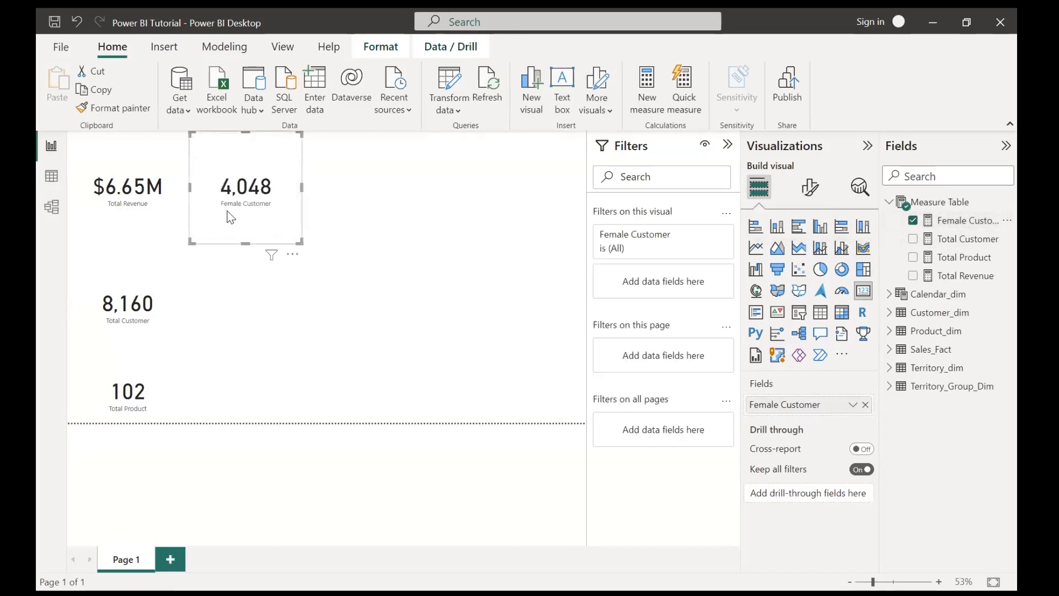
pyautogui.moveTo(237, 231); pyautogui.dragTo(230, 334)
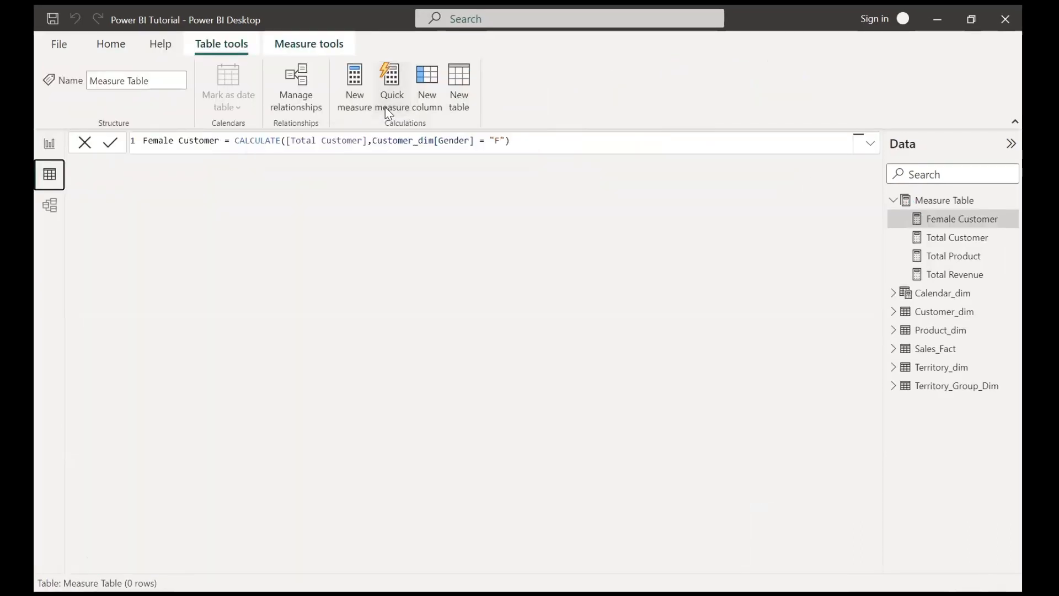
# - Start a quick measure in Measure Table and choose Subtraction as its calculation
pyautogui.click(388, 105)
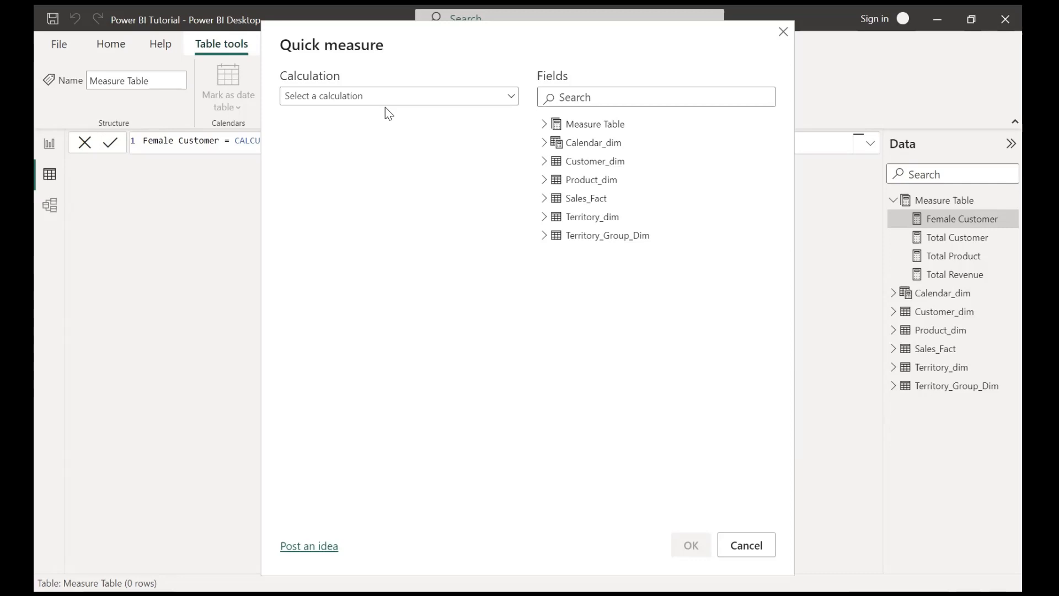
pyautogui.click(387, 99)
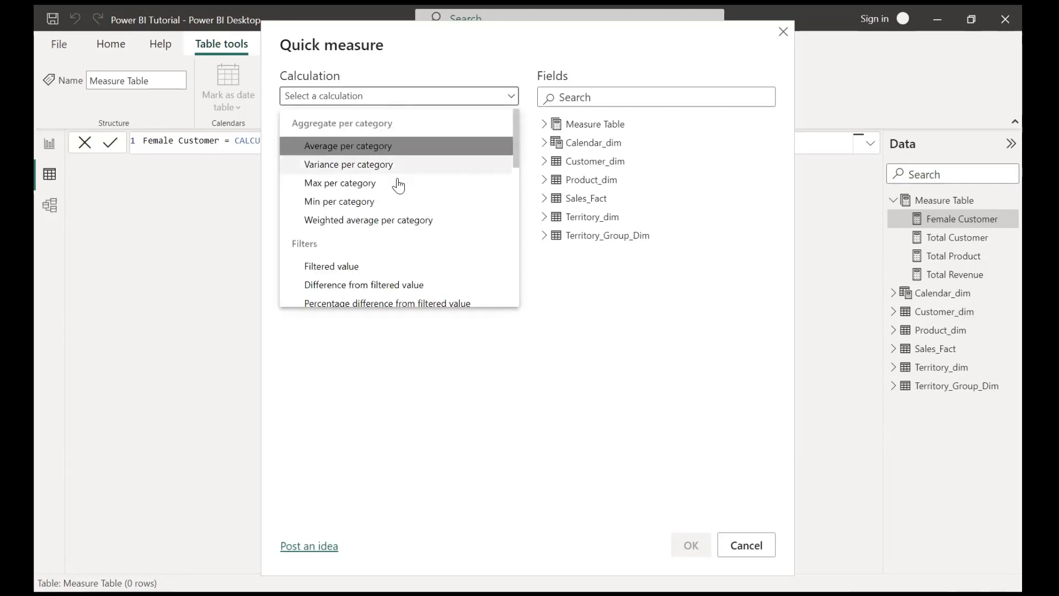
pyautogui.scroll(-4, 396, 182)
pyautogui.scroll(-10, 385, 136)
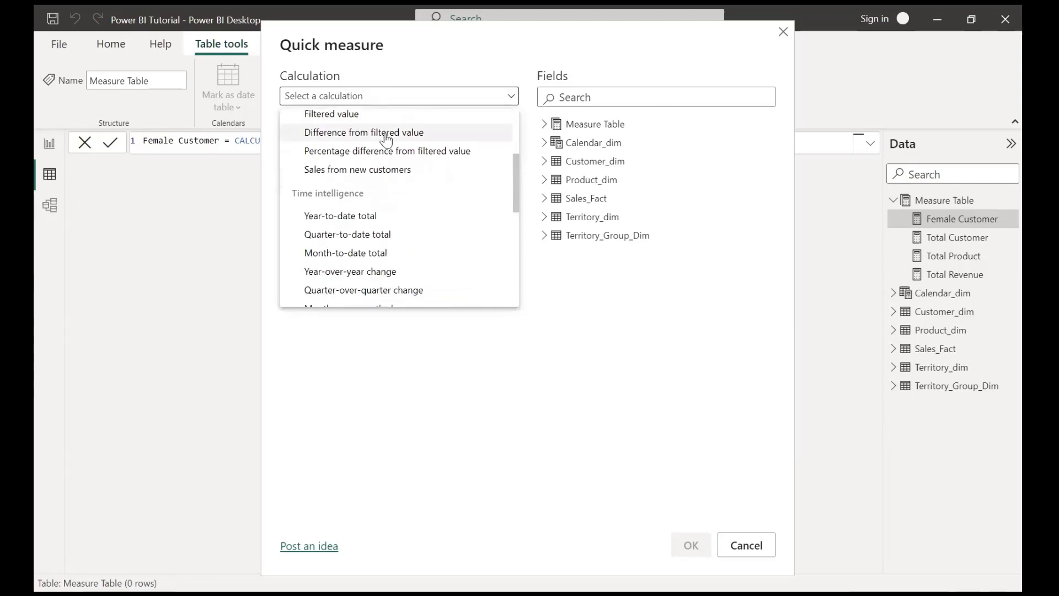
pyautogui.scroll(-3, 384, 138)
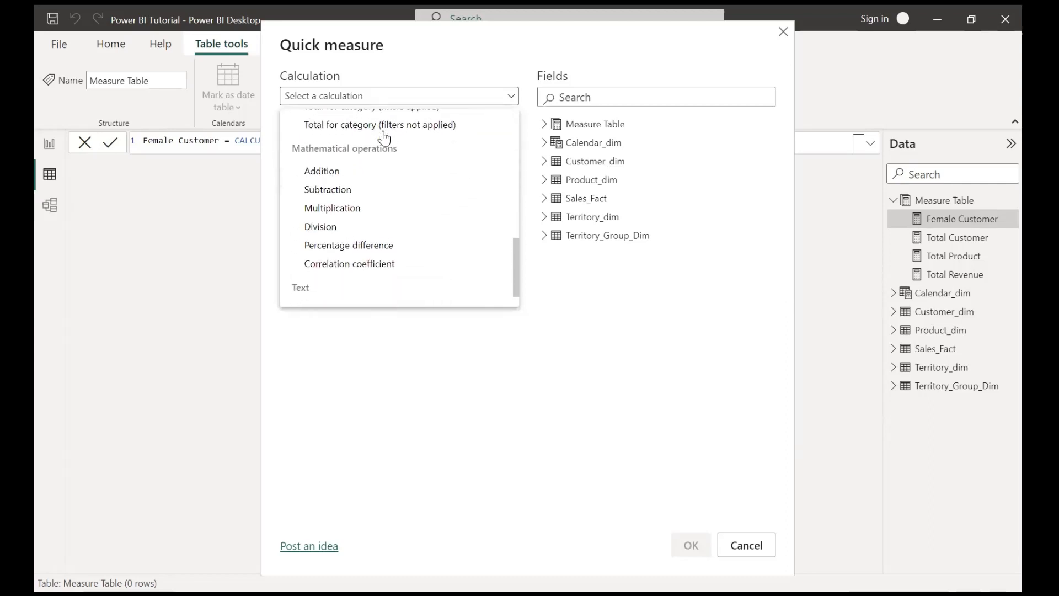
pyautogui.scroll(3, 384, 135)
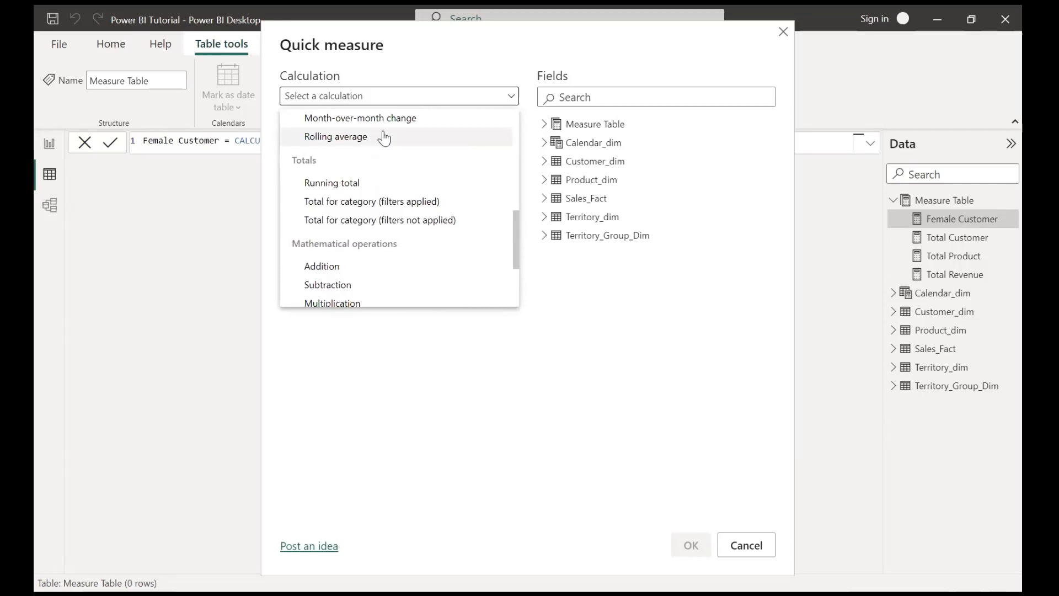
pyautogui.scroll(-3, 384, 138)
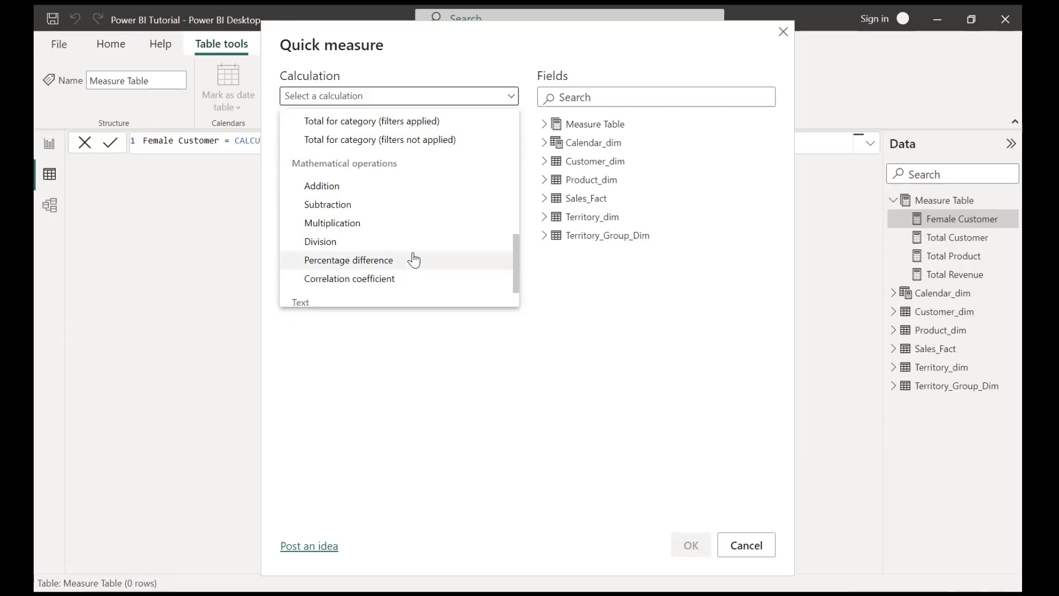
pyautogui.click(397, 205)
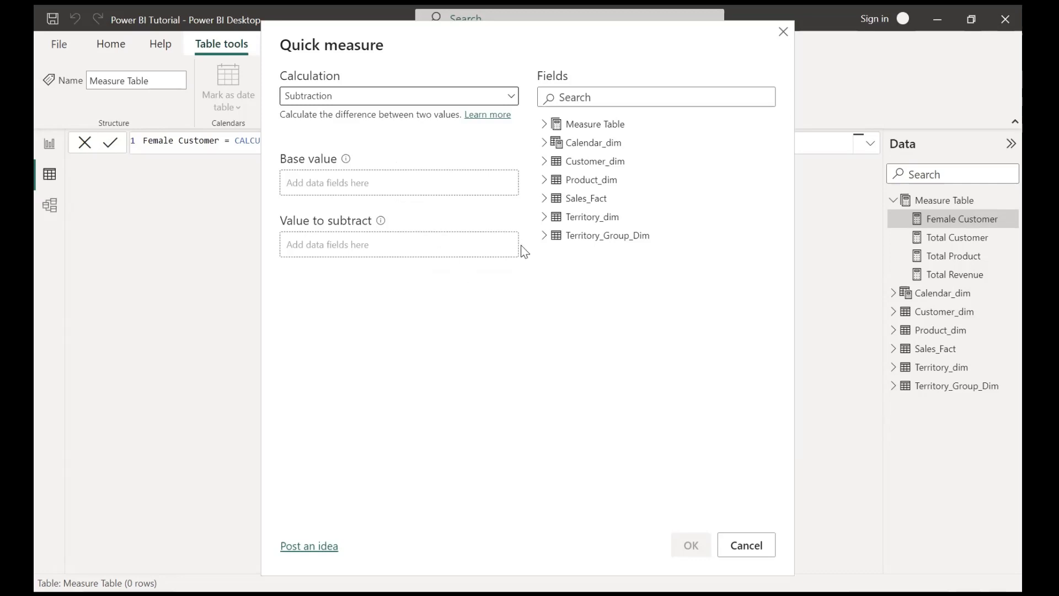
# - Create the subtraction quick measure with Sum of SalesAmount as base value and Sum of TotalProductCost as value to subtract, both from Sales_Fact
pyautogui.click(544, 200)
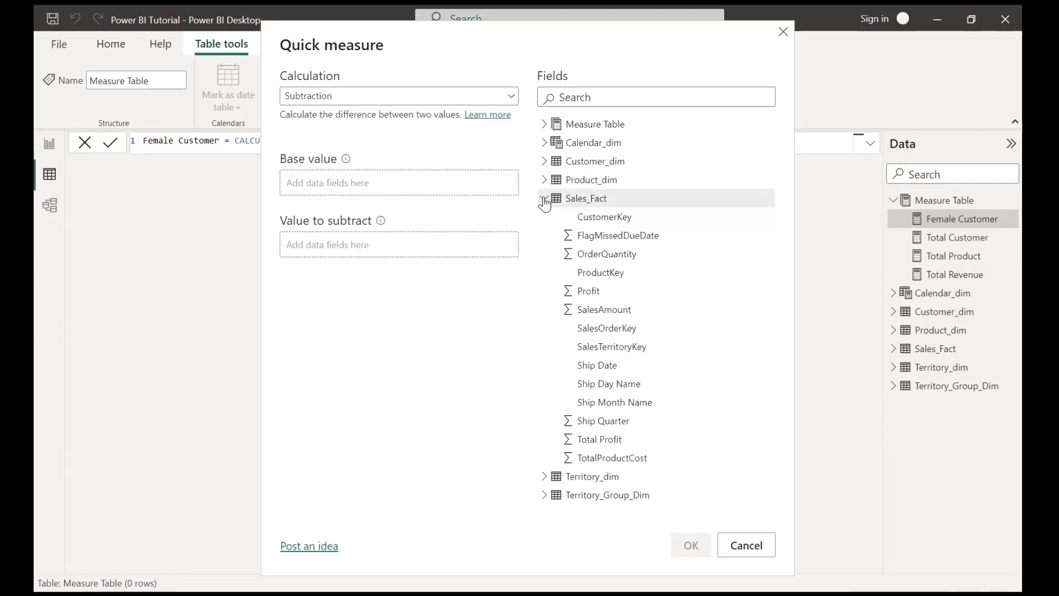
pyautogui.click(615, 323)
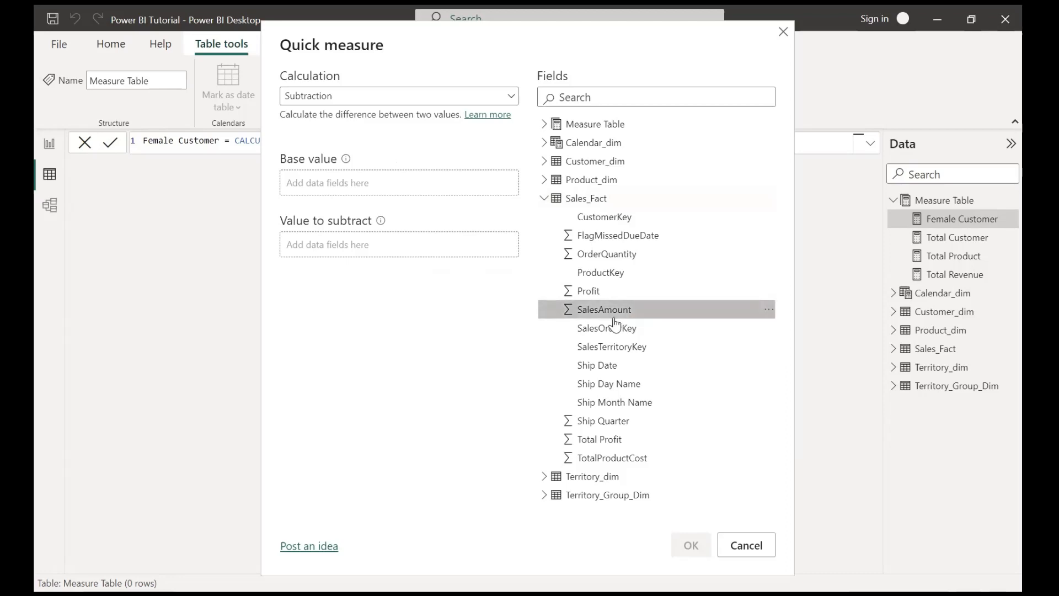
pyautogui.moveTo(616, 323); pyautogui.dragTo(372, 190)
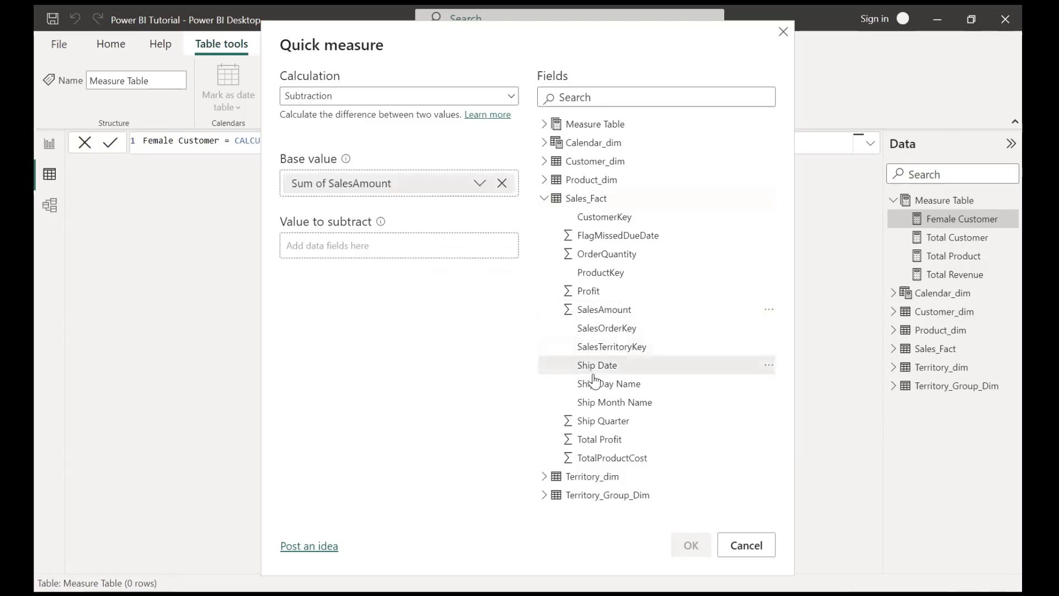
pyautogui.moveTo(635, 466); pyautogui.dragTo(368, 249)
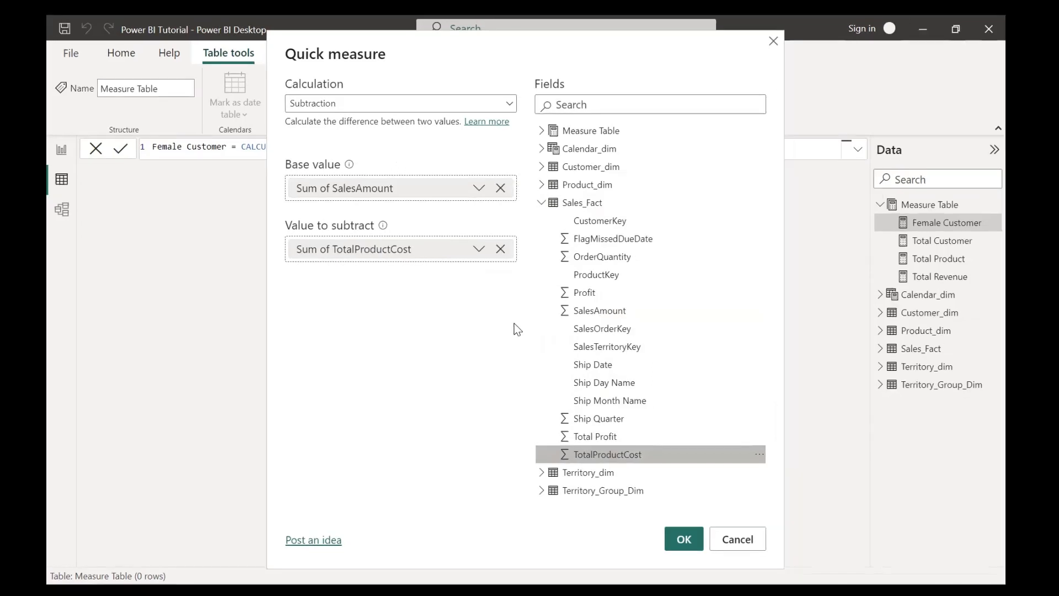
pyautogui.click(676, 541)
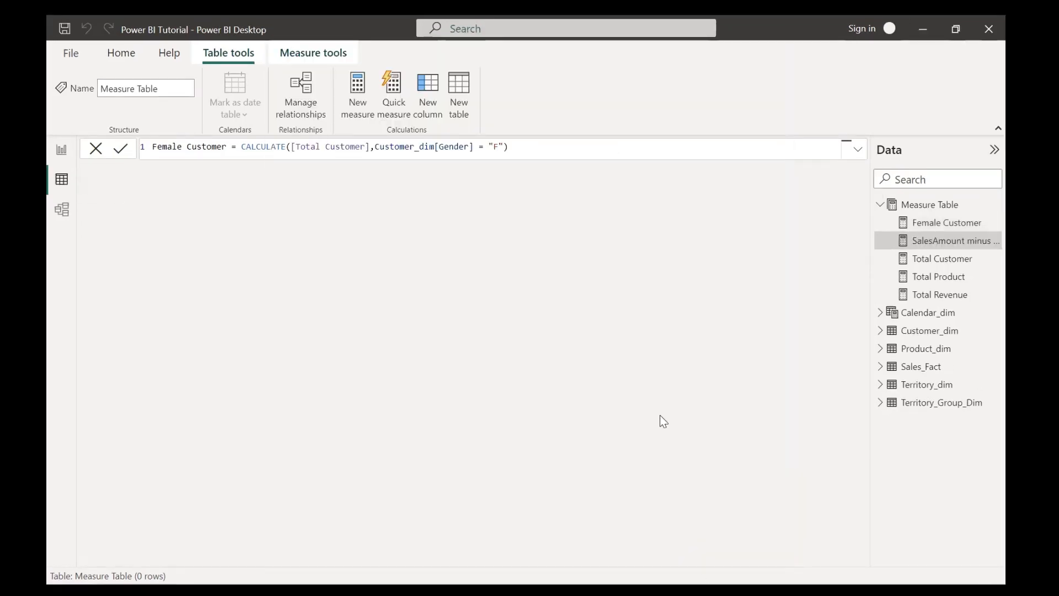
# - Rename the new subtraction quick measure to Total Profit in its formula
pyautogui.click(855, 157)
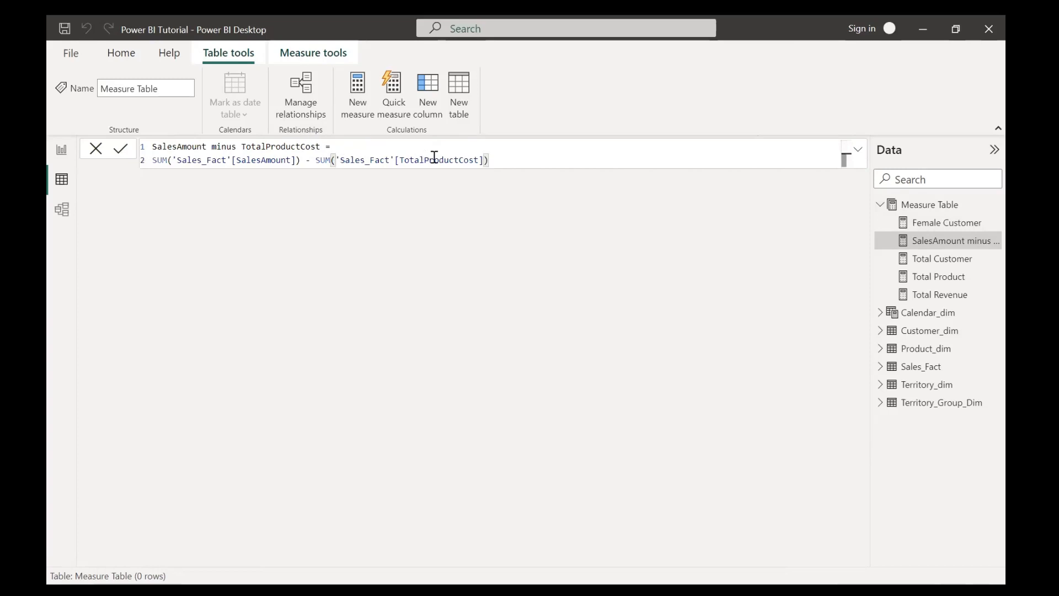
pyautogui.click(318, 146)
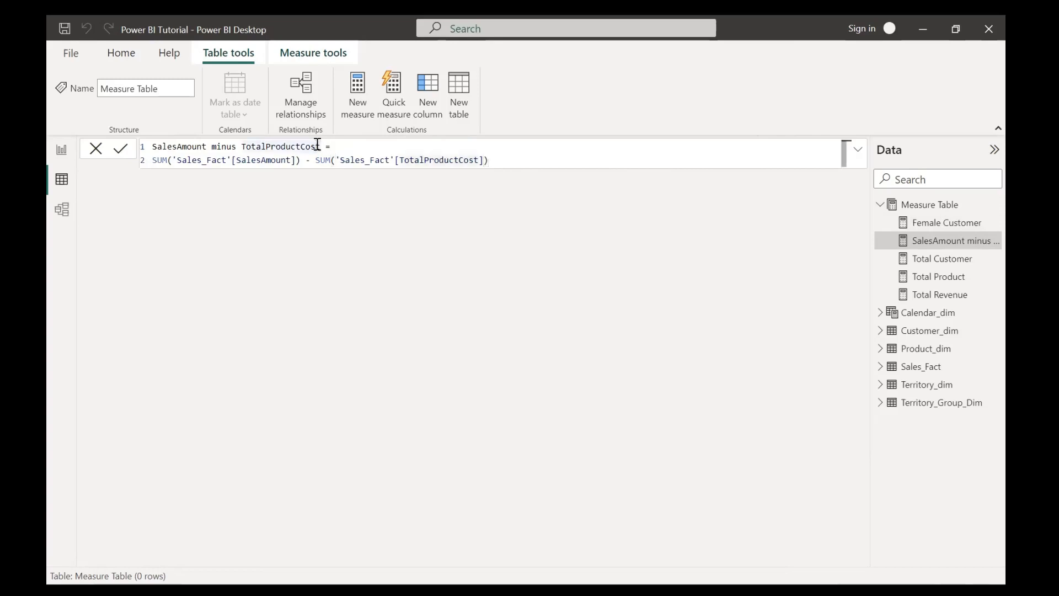
pyautogui.hotkey('shift', 'Home')
pyautogui.press('BackSpace')
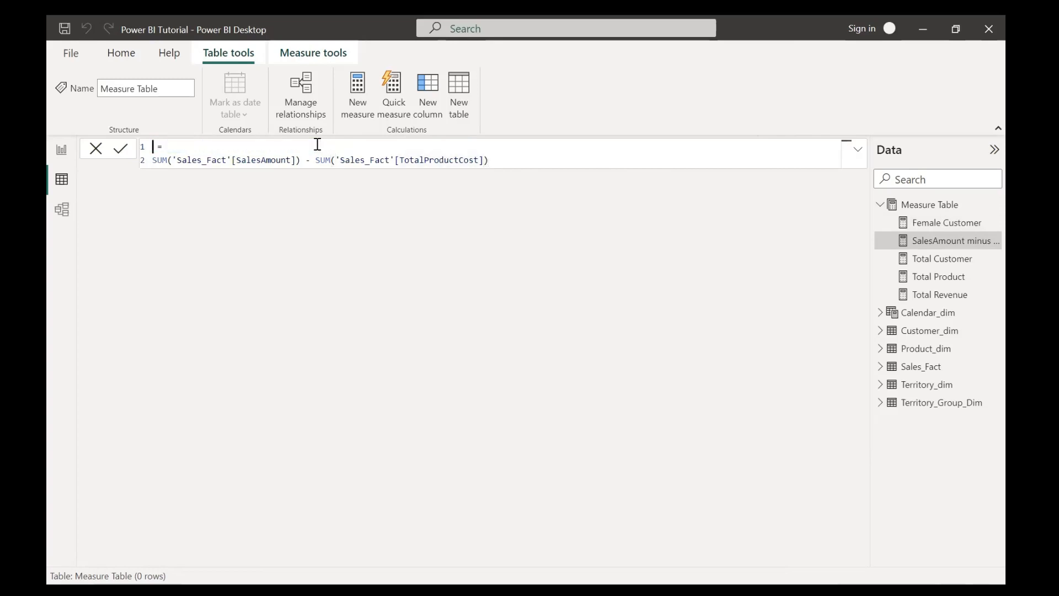
pyautogui.write('Total Profit')
pyautogui.press('Return')
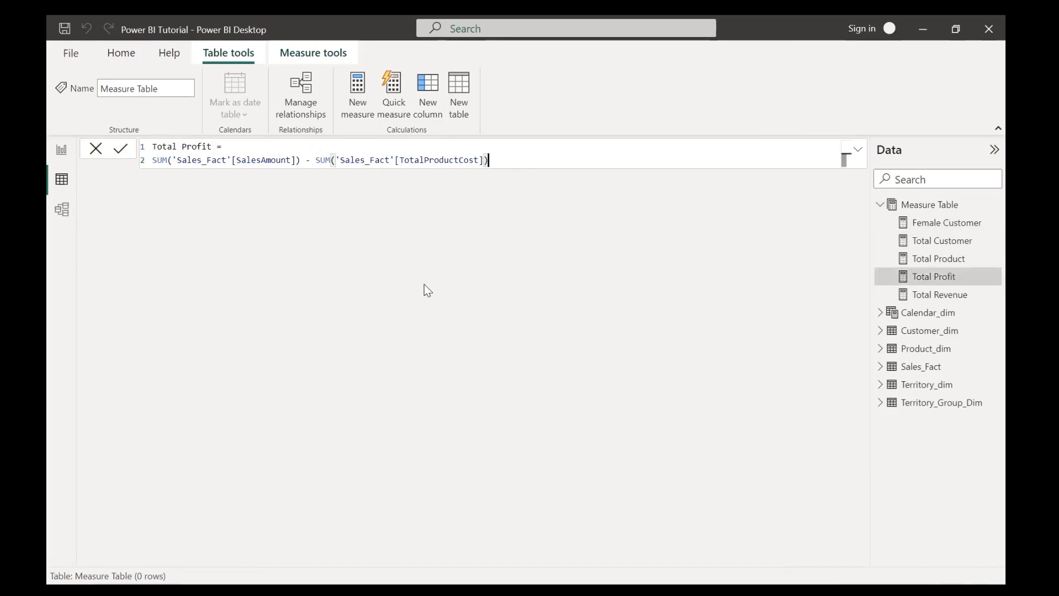
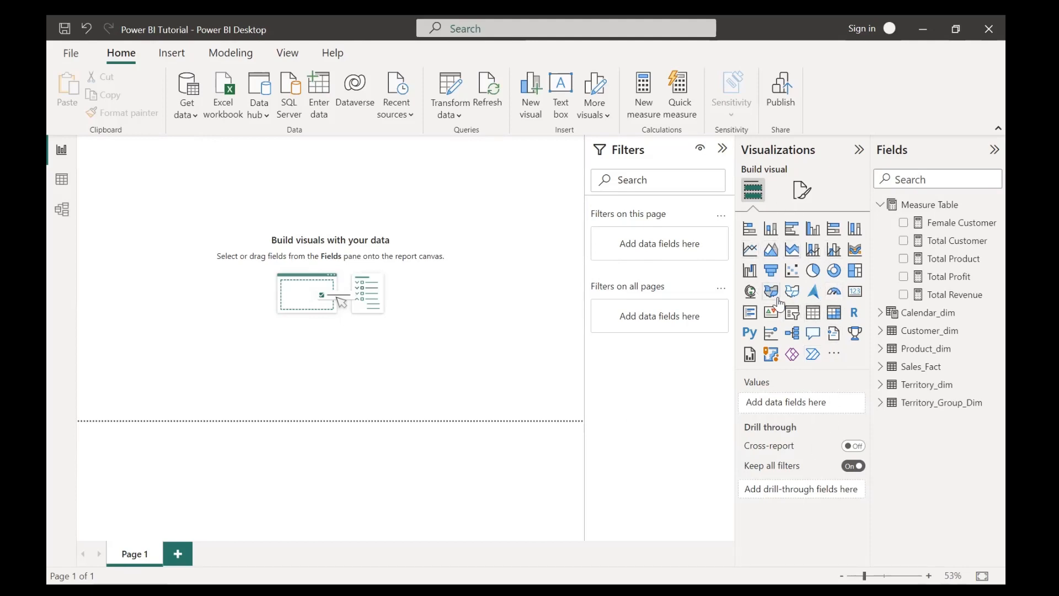
# - Glance at the report page's formatting categories, return to the visual-building options and collapse Measure Table in the field list
pyautogui.click(800, 191)
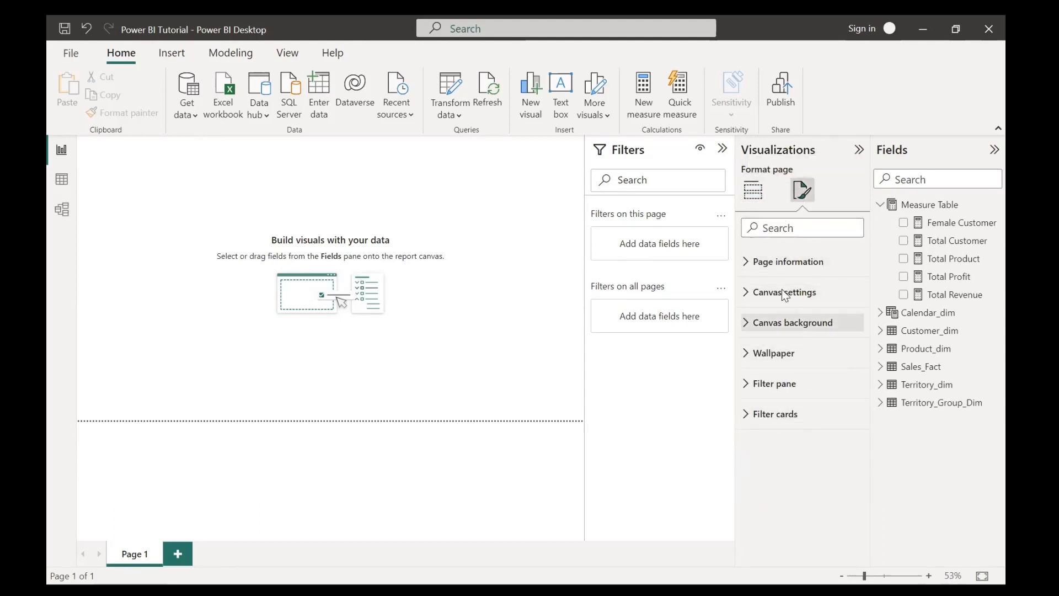
pyautogui.click(753, 191)
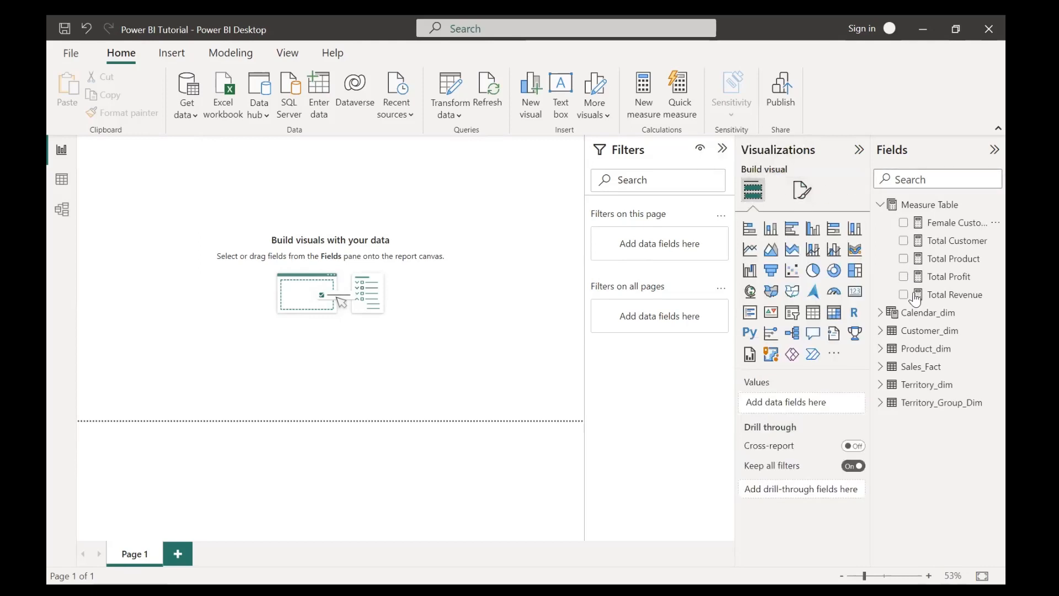
pyautogui.click(880, 206)
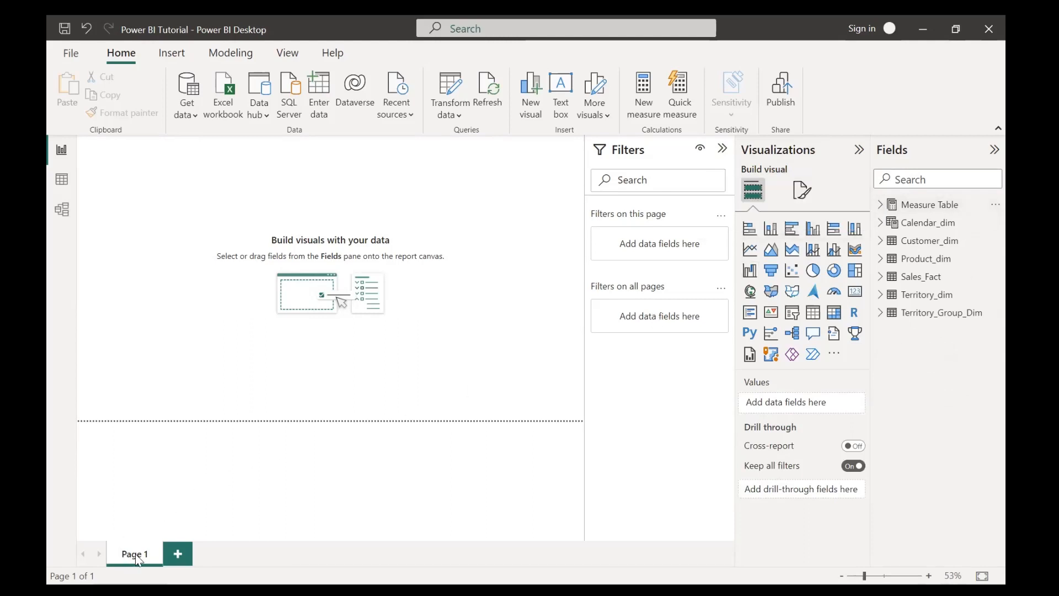
# - Add a second page to the report and delete it again
pyautogui.click(176, 556)
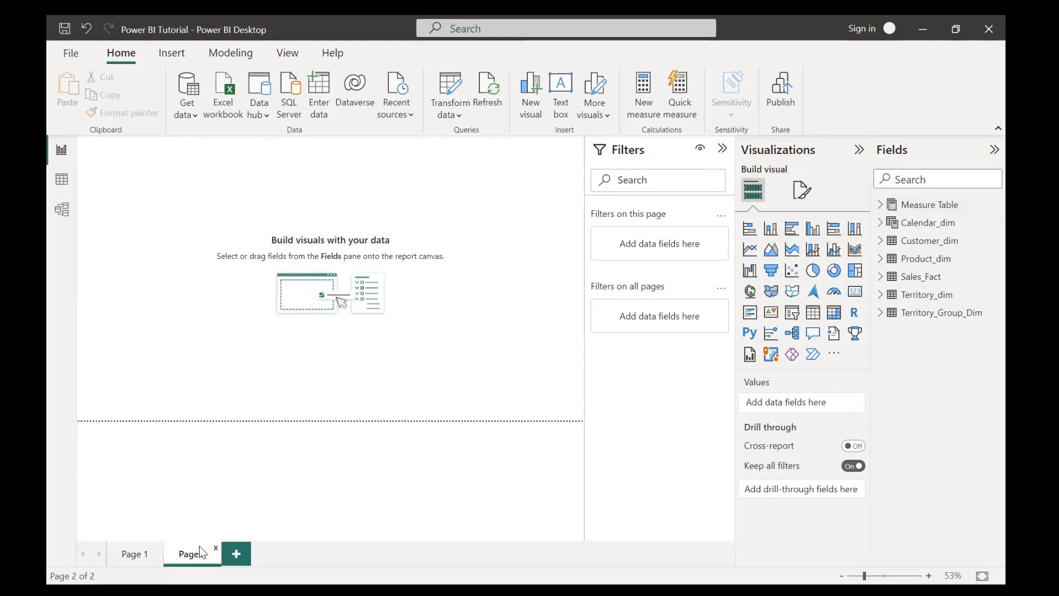
pyautogui.click(216, 548)
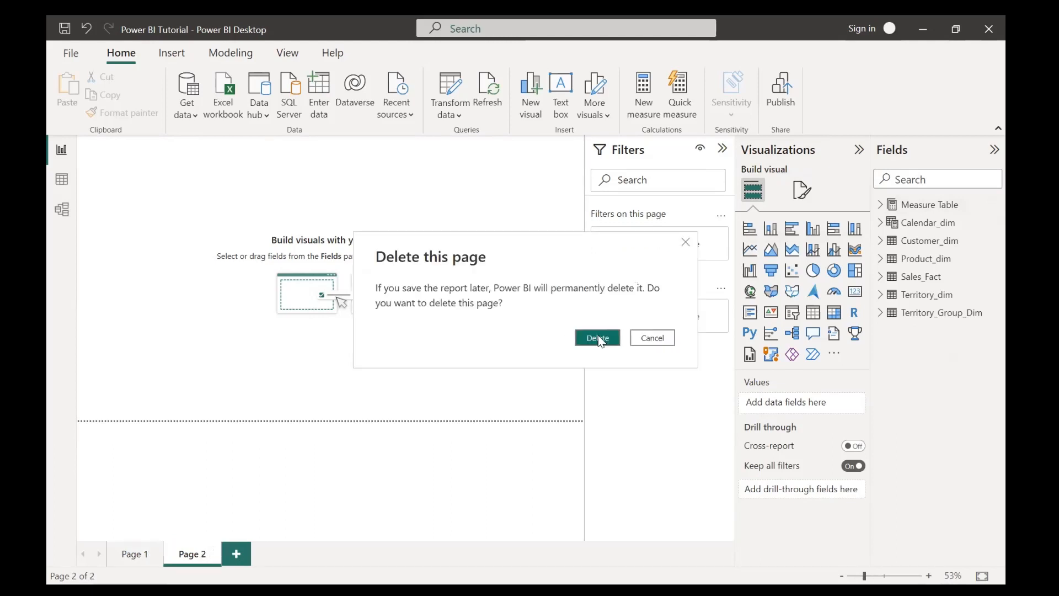
pyautogui.click(597, 340)
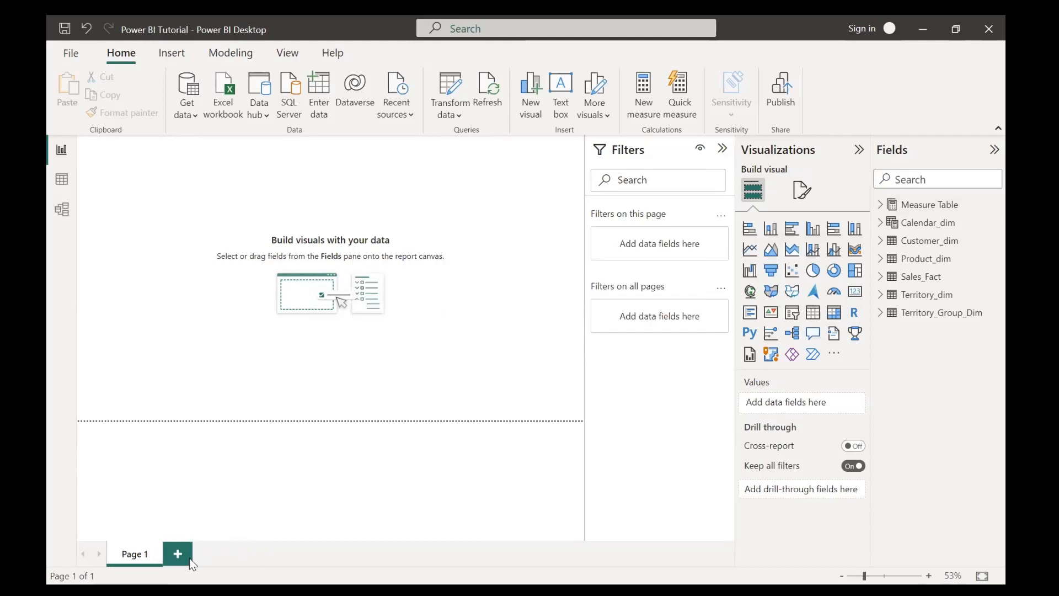
# - Add another report page, hide it through its page options and delete it
pyautogui.click(190, 558)
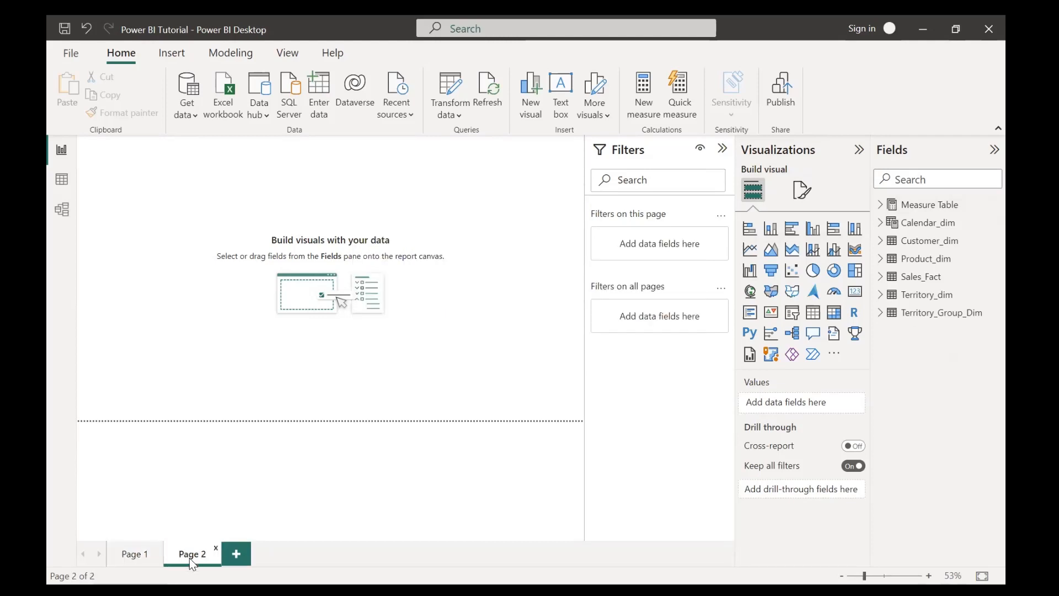
pyautogui.rightClick(190, 558)
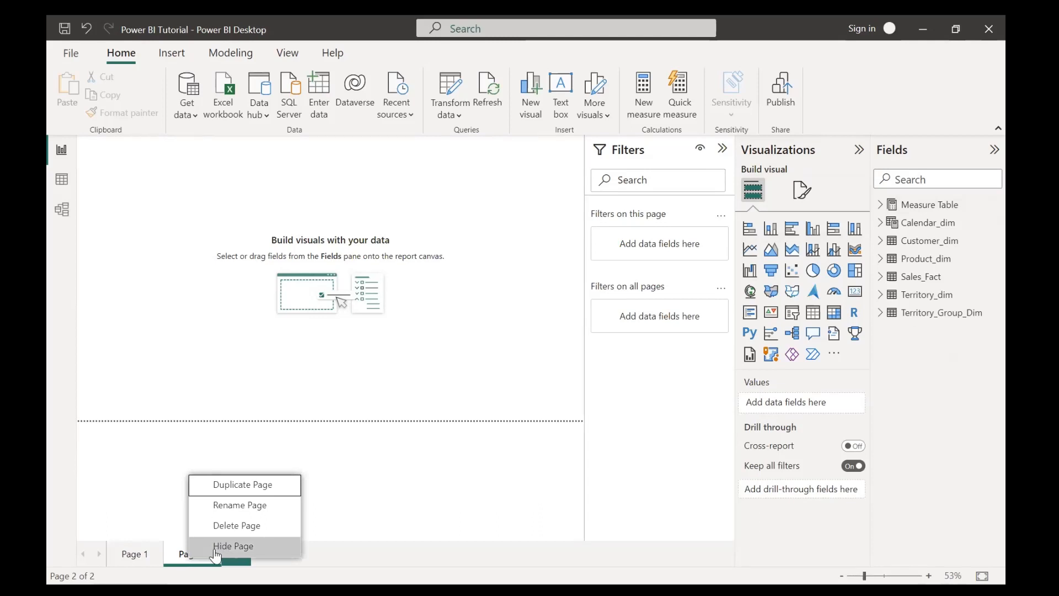
pyautogui.click(214, 546)
pyautogui.click(216, 548)
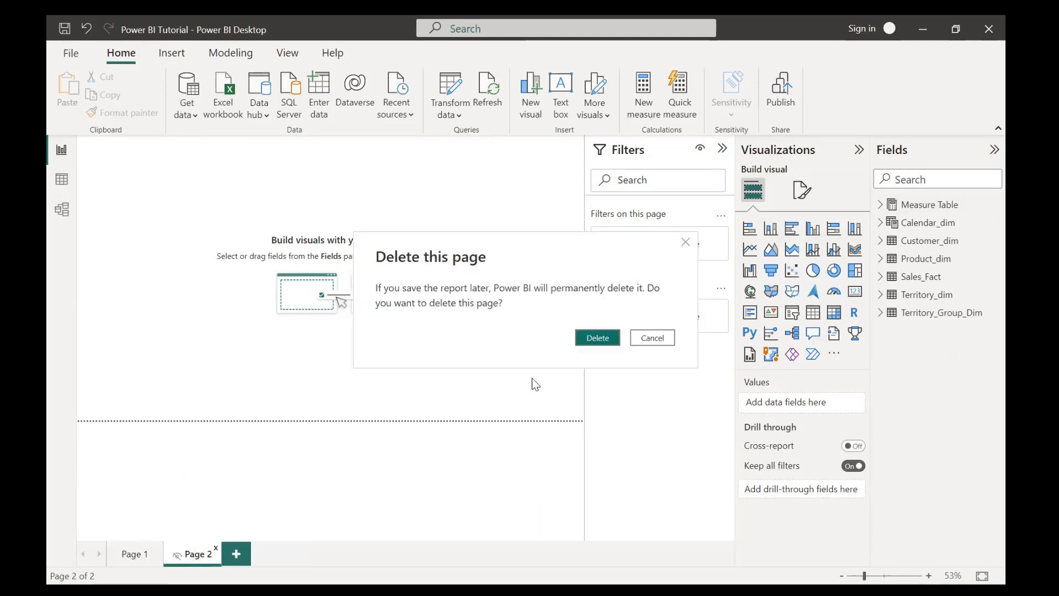
pyautogui.click(592, 337)
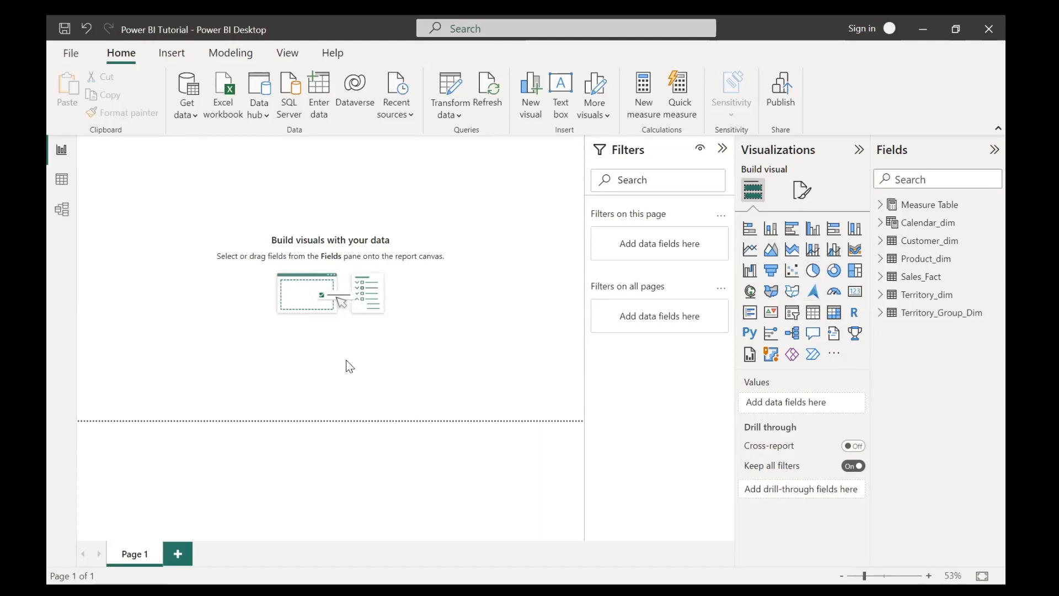
# - Collapse the Filters and Fields panes and open the canvas settings in the report page's formatting options
pyautogui.click(720, 157)
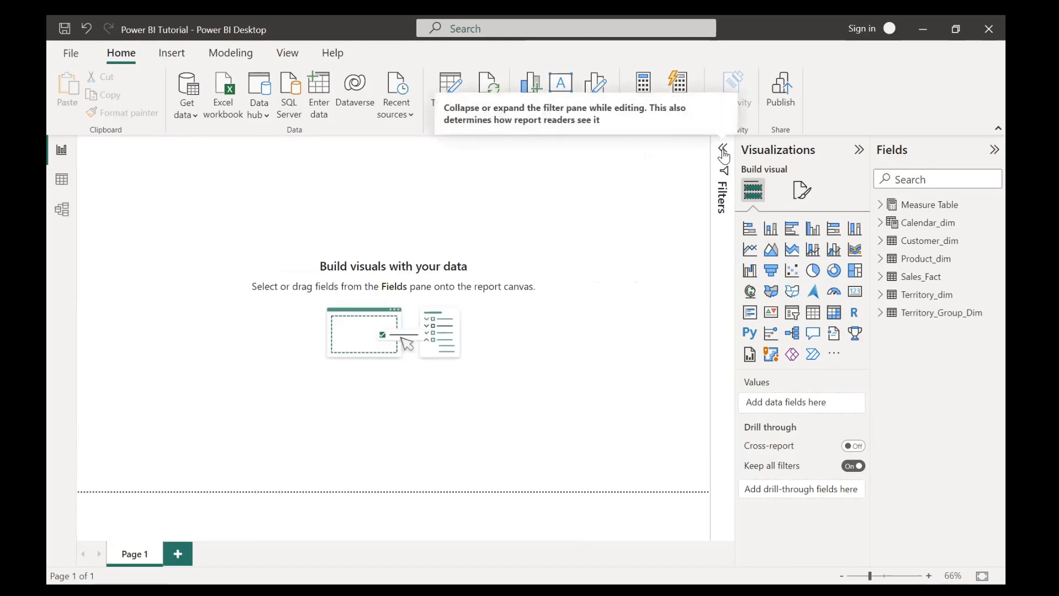
pyautogui.click(987, 156)
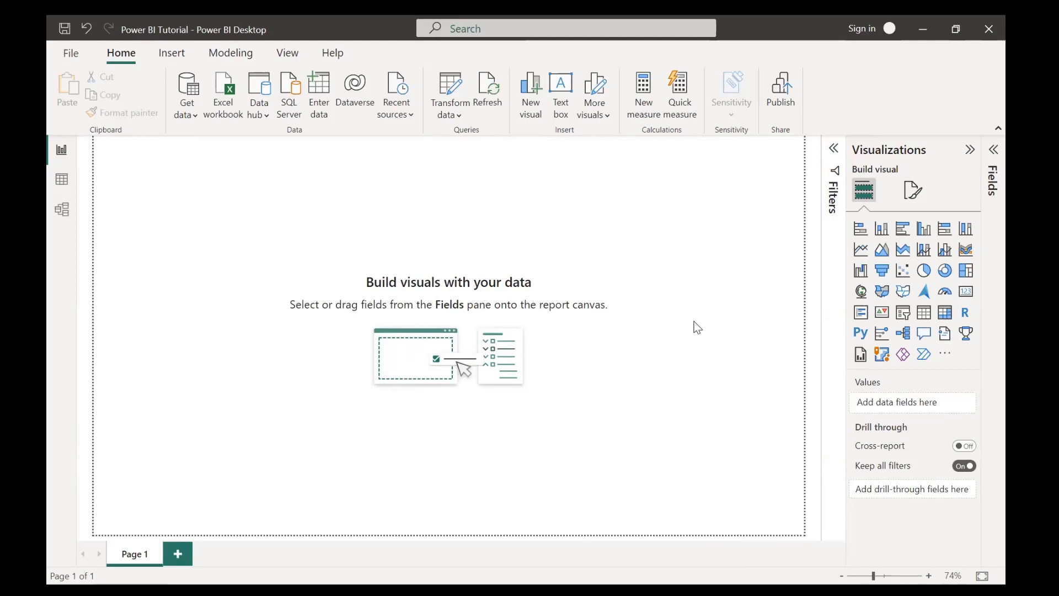
pyautogui.click(908, 200)
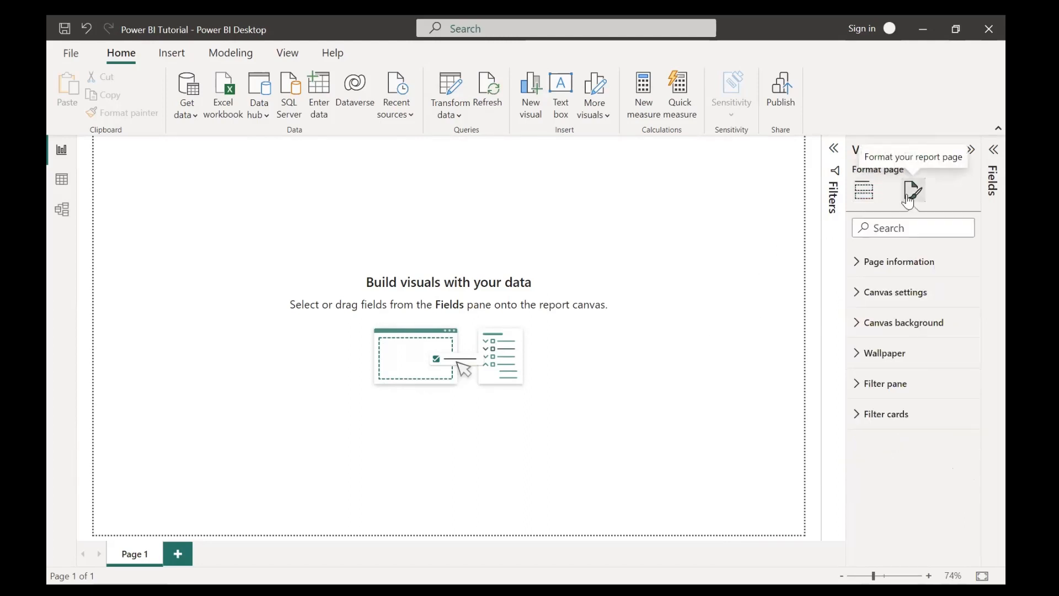
pyautogui.click(860, 268)
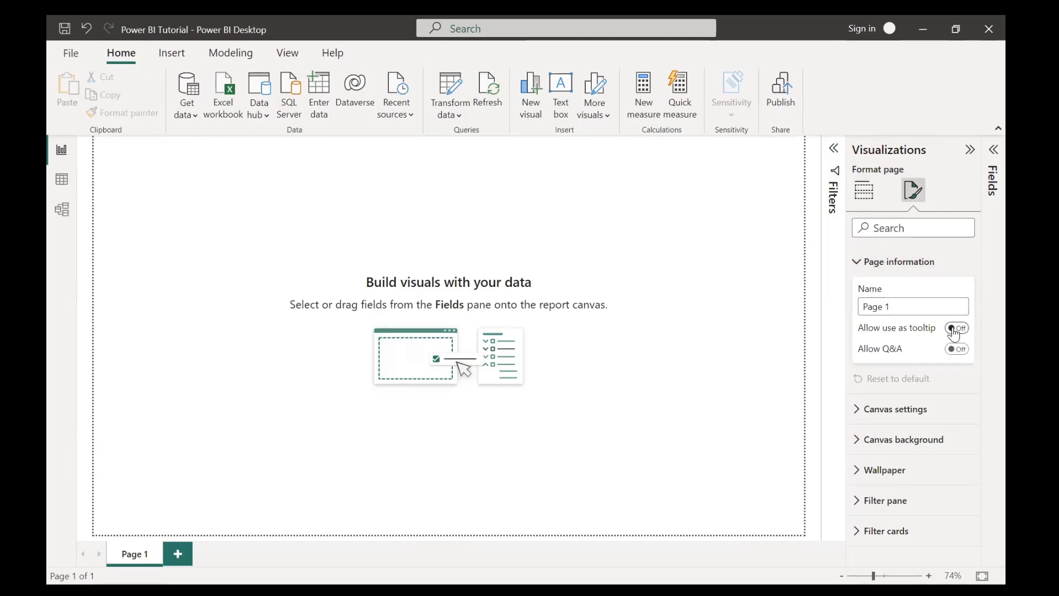
pyautogui.click(860, 265)
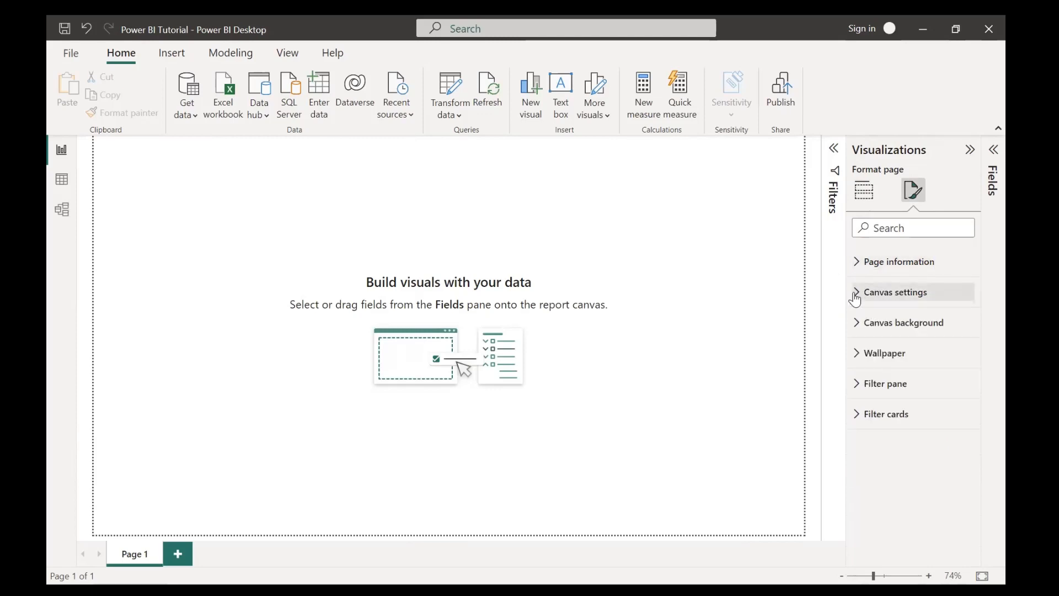
pyautogui.click(855, 298)
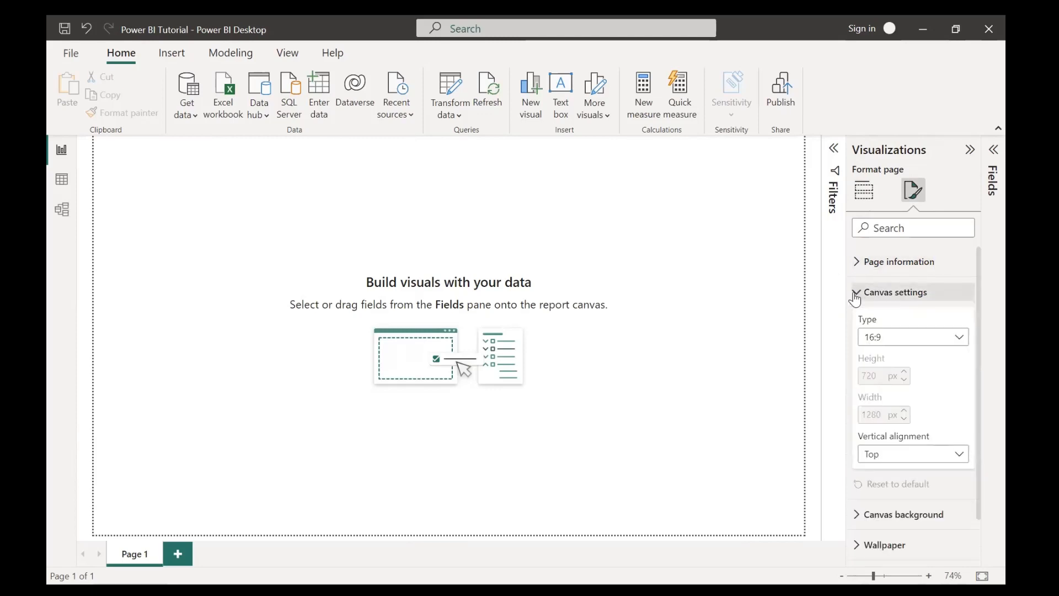
# - Try the 4:3, Letter and Custom canvas types on Page 1 and return it to 16:9
pyautogui.click(962, 342)
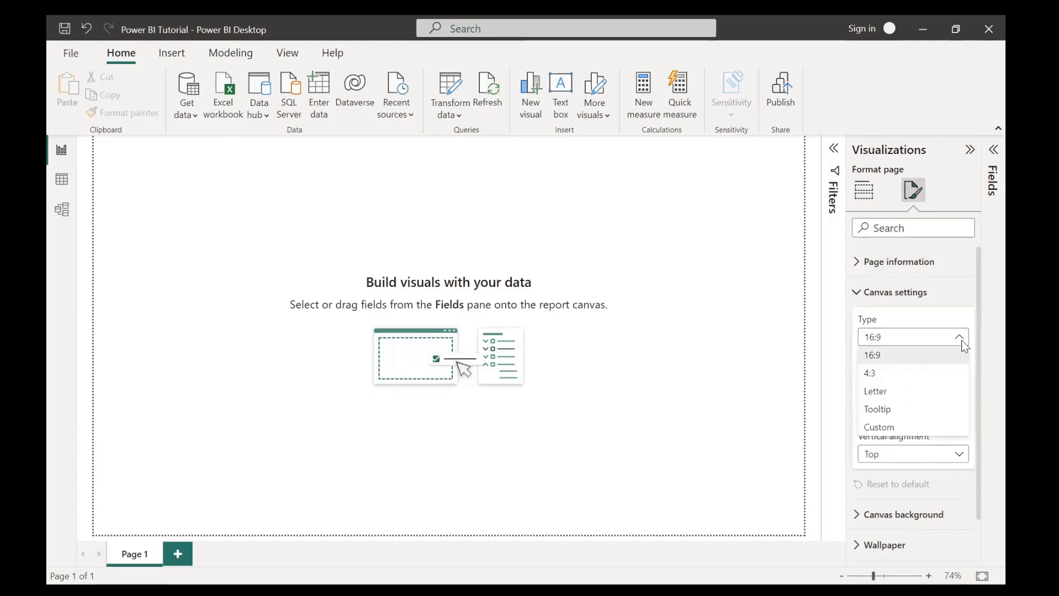
pyautogui.click(925, 372)
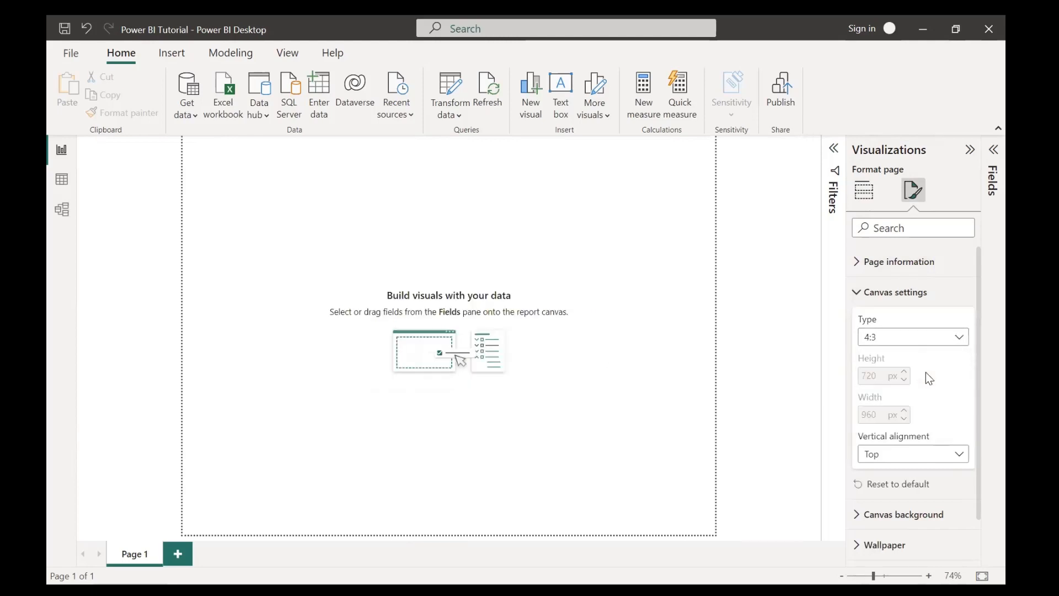
pyautogui.click(941, 342)
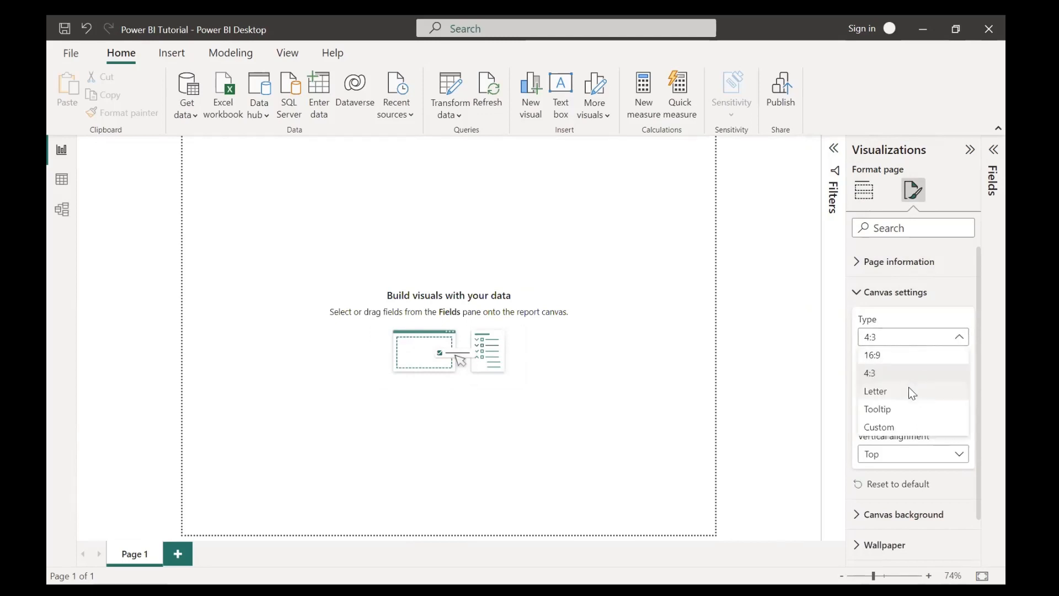
pyautogui.click(912, 392)
pyautogui.click(946, 338)
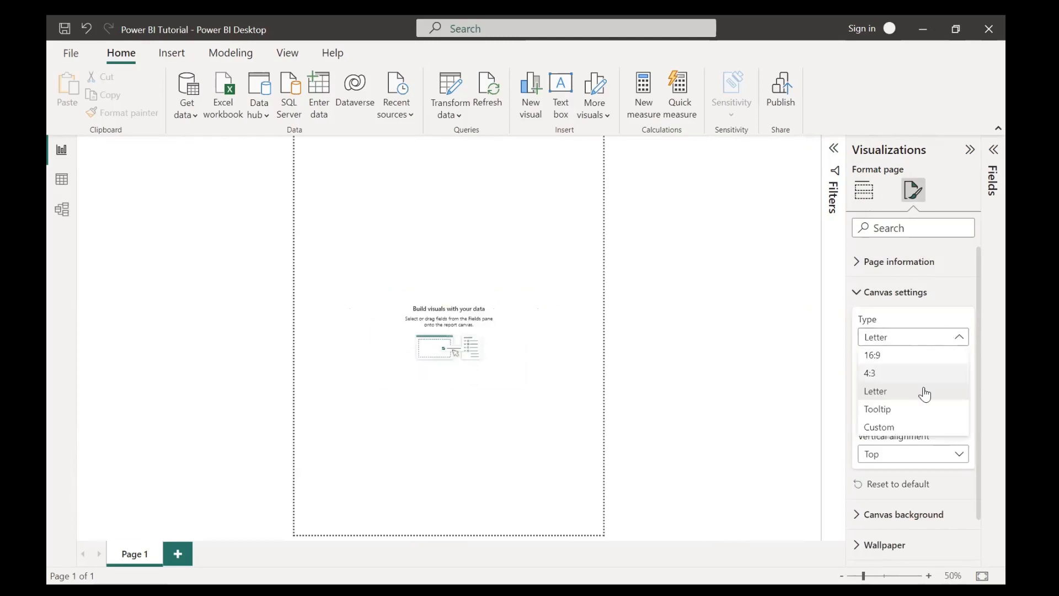
pyautogui.click(913, 427)
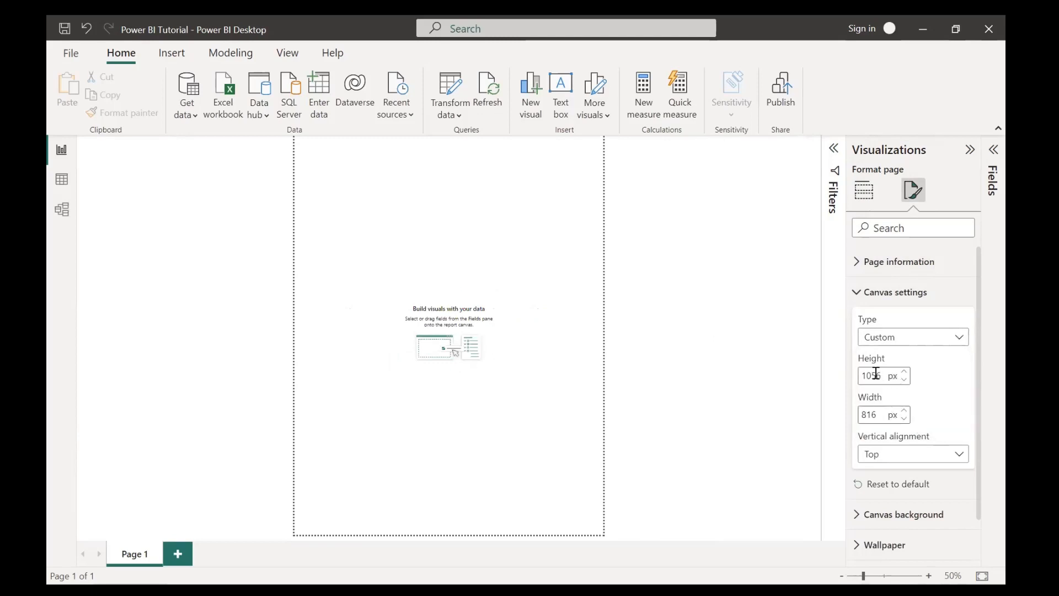
pyautogui.click(937, 339)
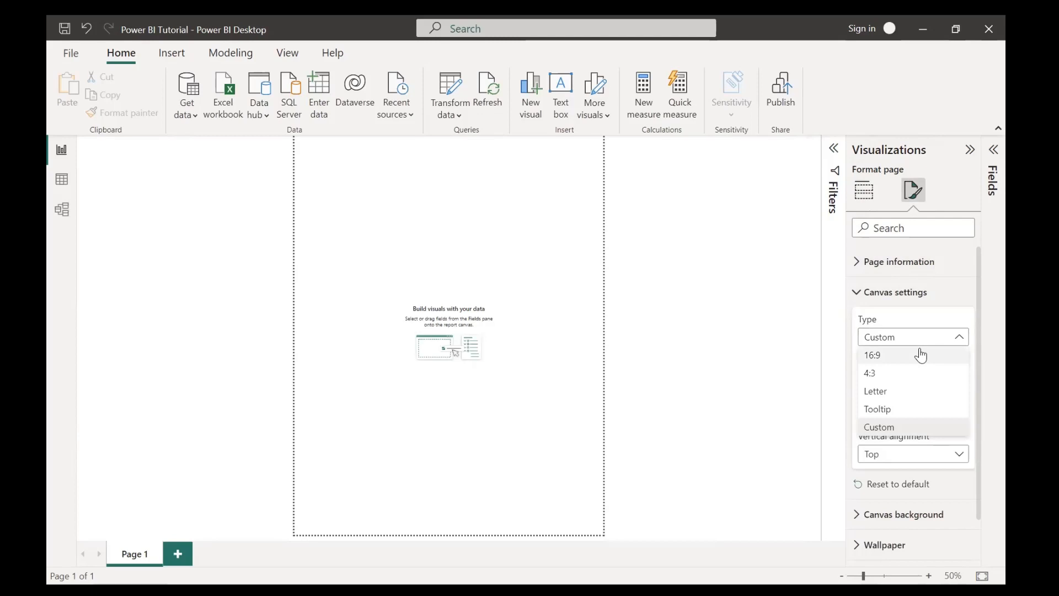
pyautogui.click(921, 356)
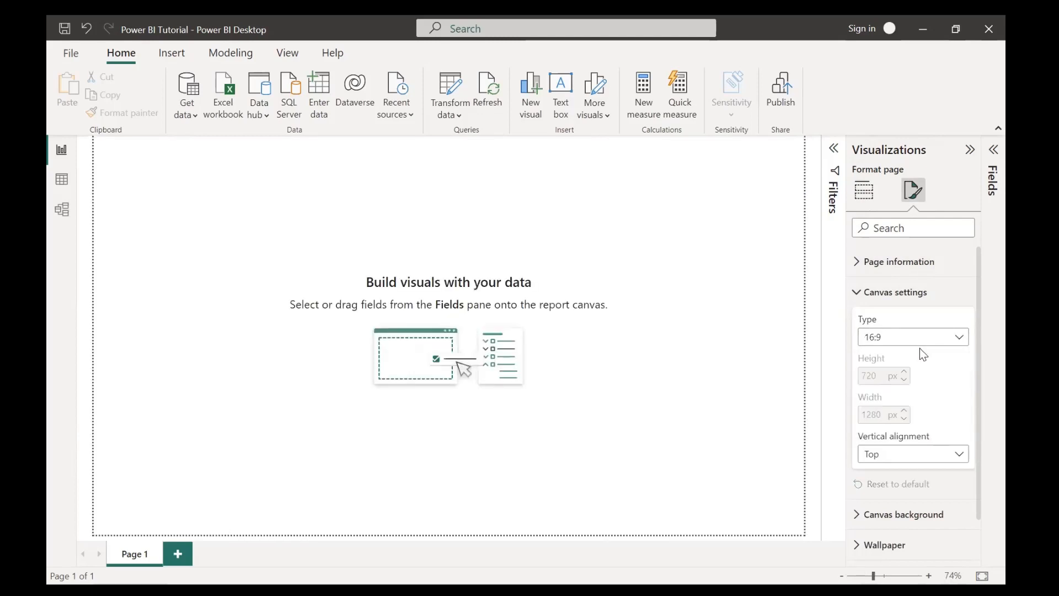
# - Set the vertical alignment of Page 1's canvas to Middle
pyautogui.click(913, 454)
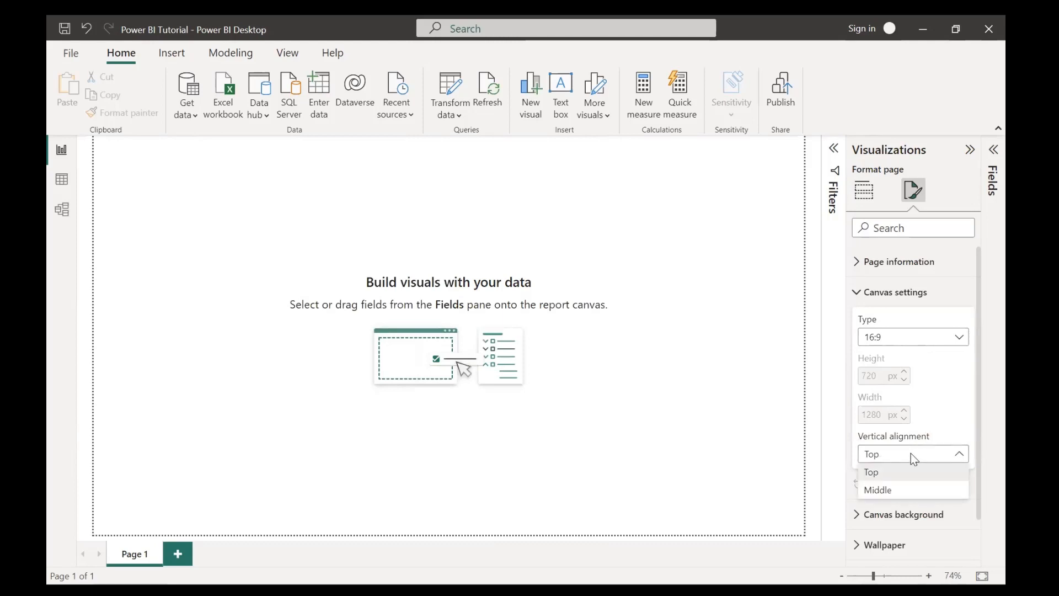
pyautogui.click(905, 492)
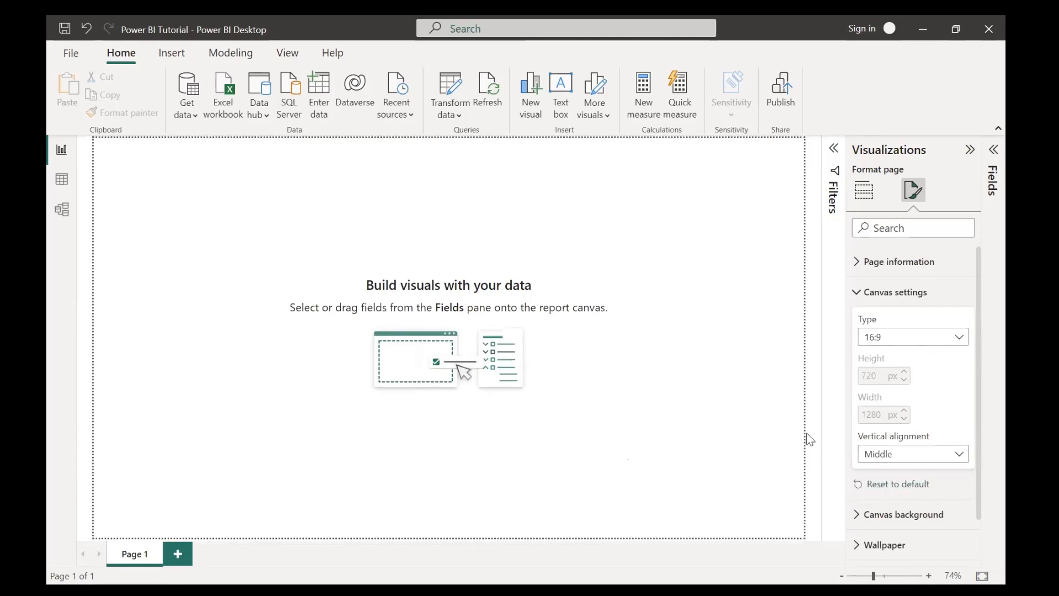
# - Try Top as Page 1's vertical alignment, return it to Middle and collapse the canvas settings
pyautogui.click(889, 455)
pyautogui.click(883, 471)
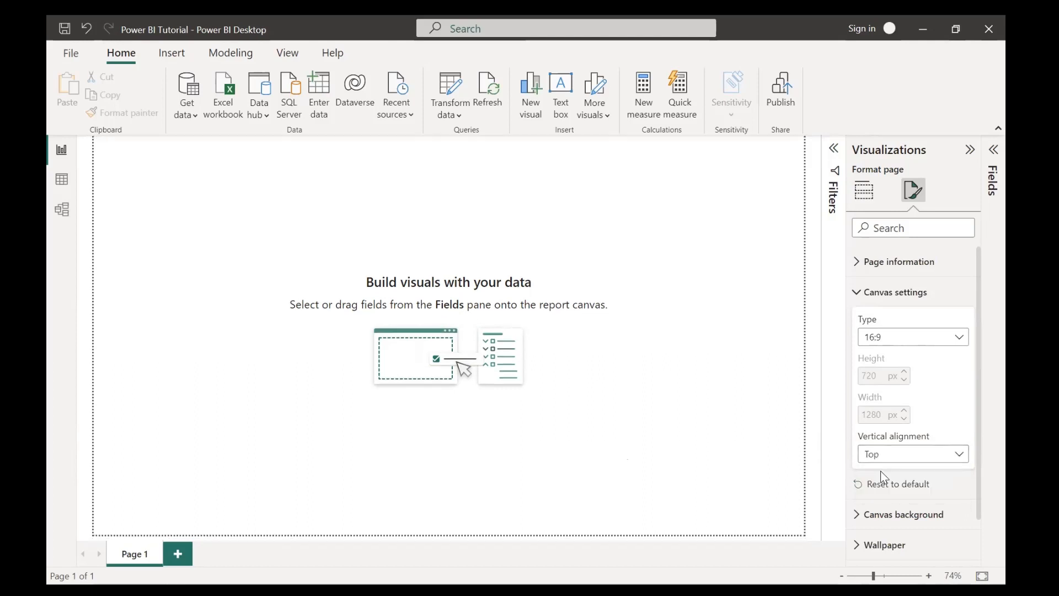
pyautogui.click(874, 455)
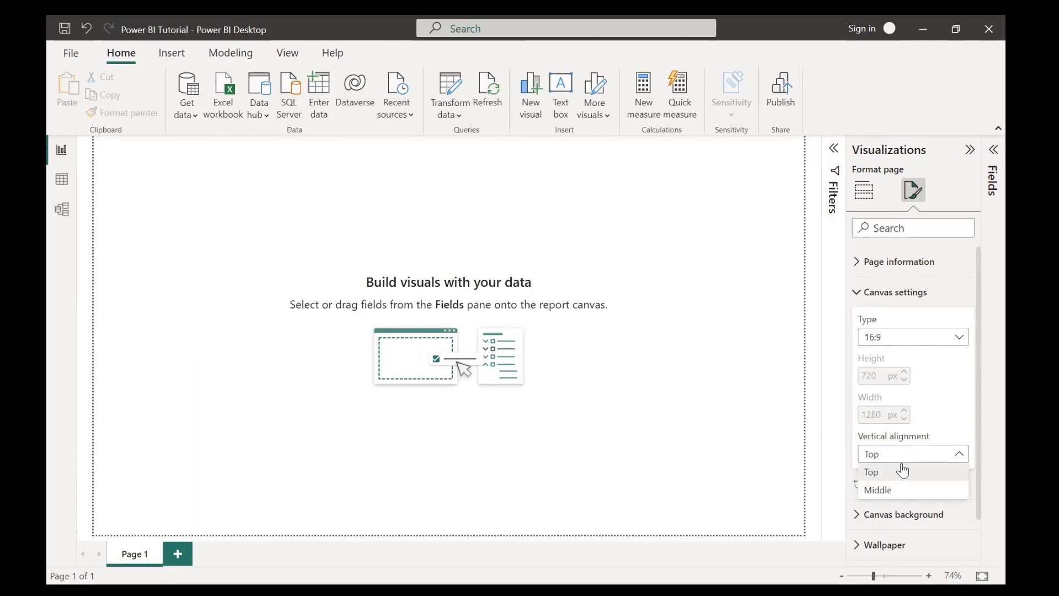
pyautogui.click(921, 491)
pyautogui.click(864, 295)
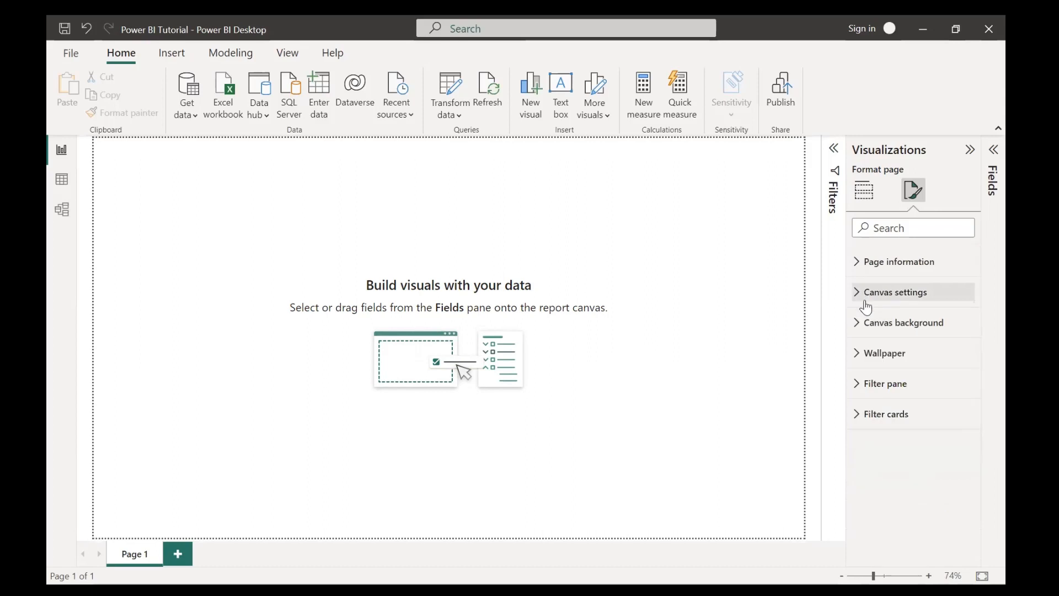
# - Try a black canvas background on Page 1, first at 0% and finally at 15% transparency
pyautogui.click(866, 326)
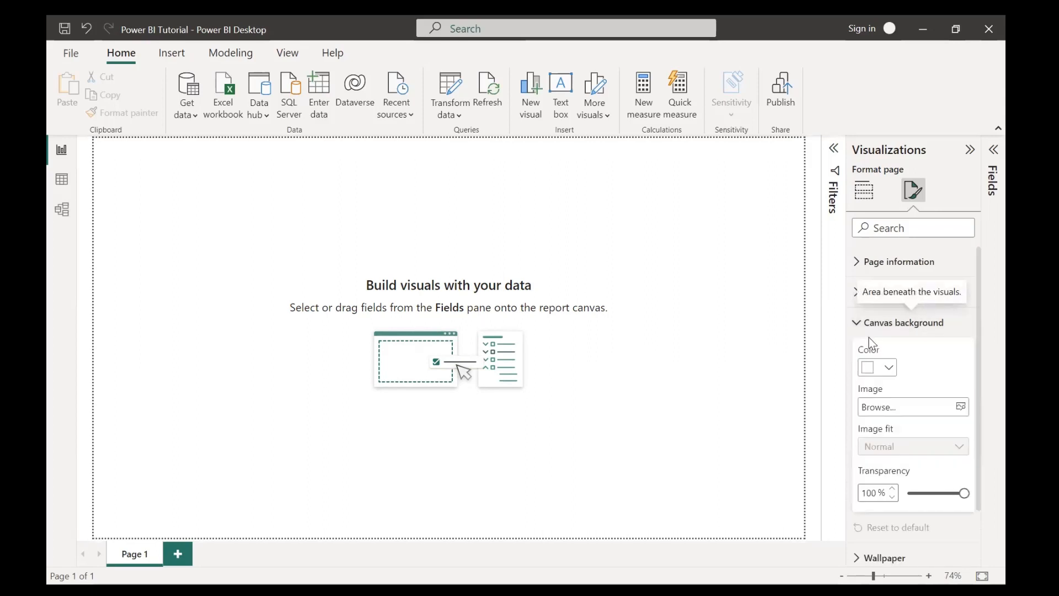
pyautogui.click(889, 368)
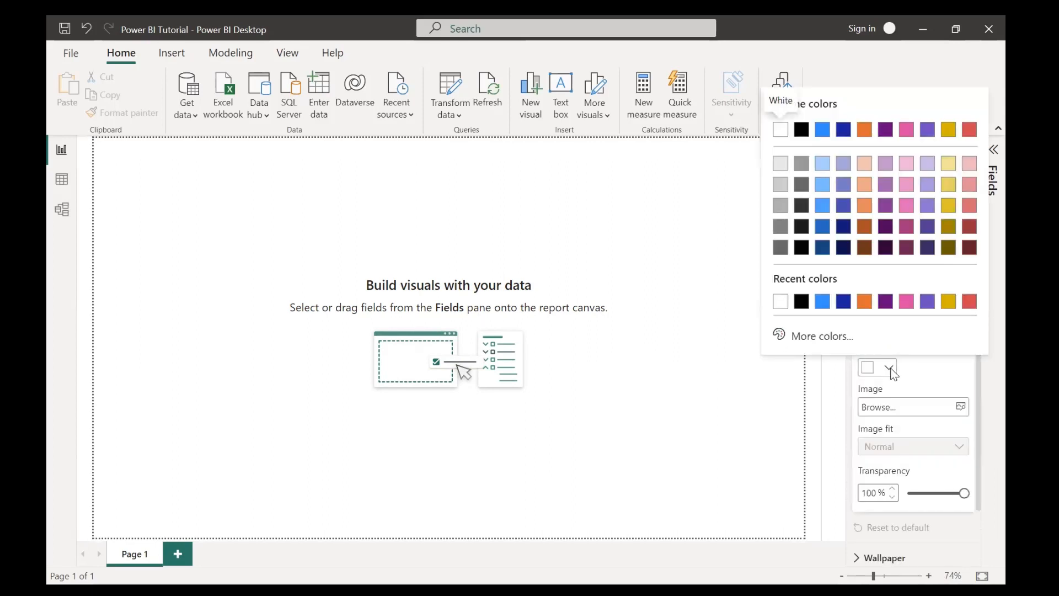
pyautogui.click(889, 369)
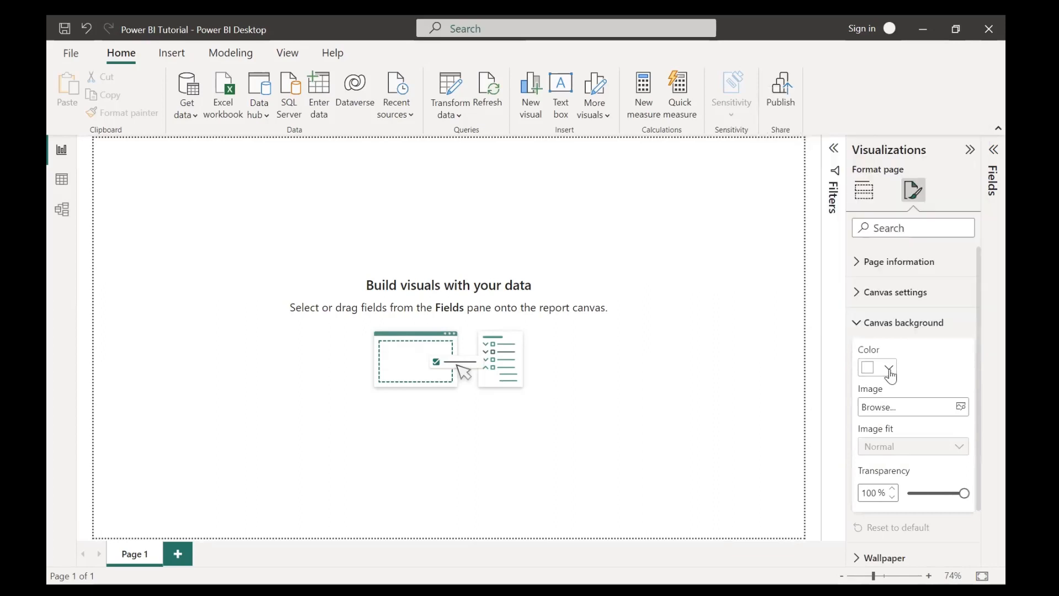
pyautogui.click(889, 369)
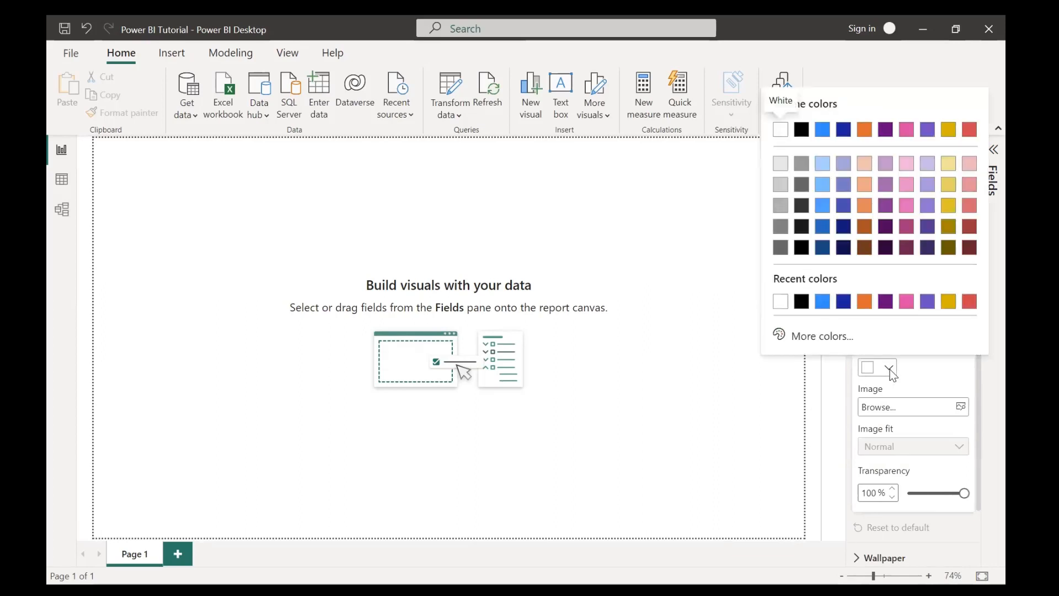
pyautogui.click(801, 302)
pyautogui.moveTo(964, 493); pyautogui.dragTo(895, 493)
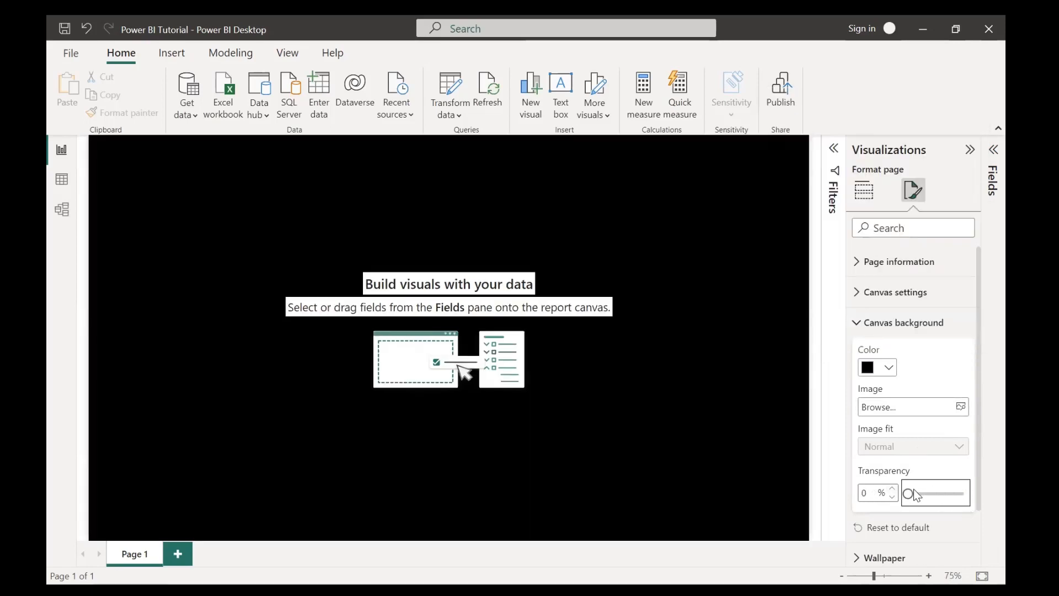
pyautogui.click(915, 493)
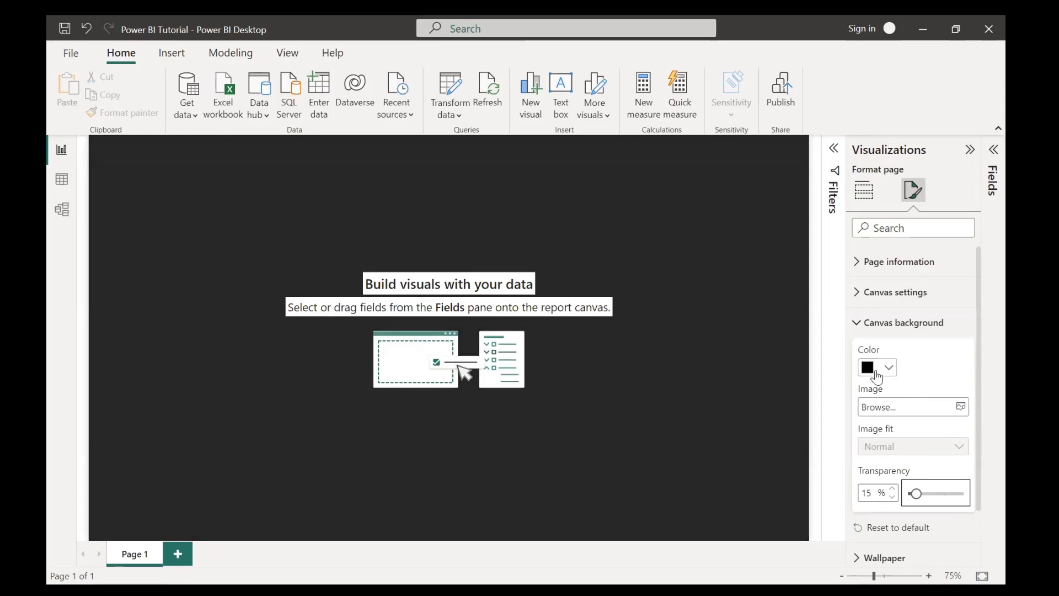
# - Try orange as the canvas background color and return it to white
pyautogui.click(879, 375)
pyautogui.click(864, 301)
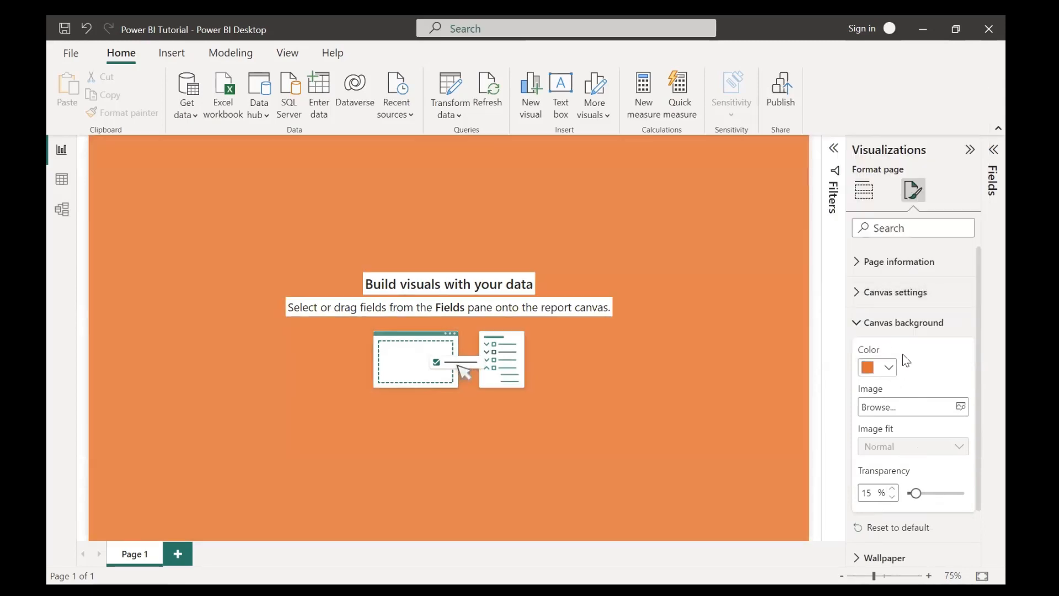
pyautogui.click(886, 369)
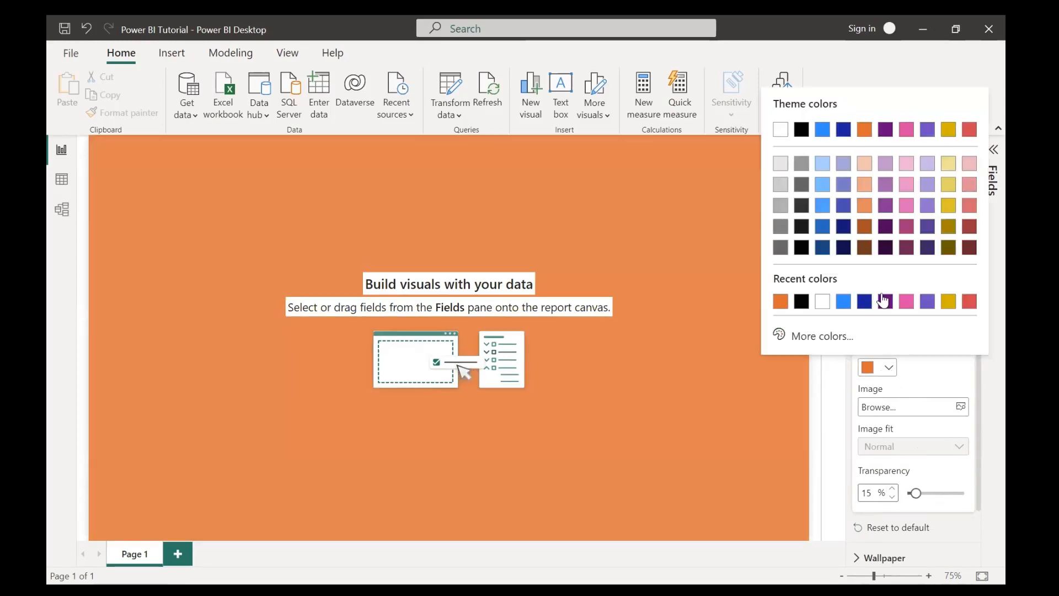
pyautogui.click(781, 130)
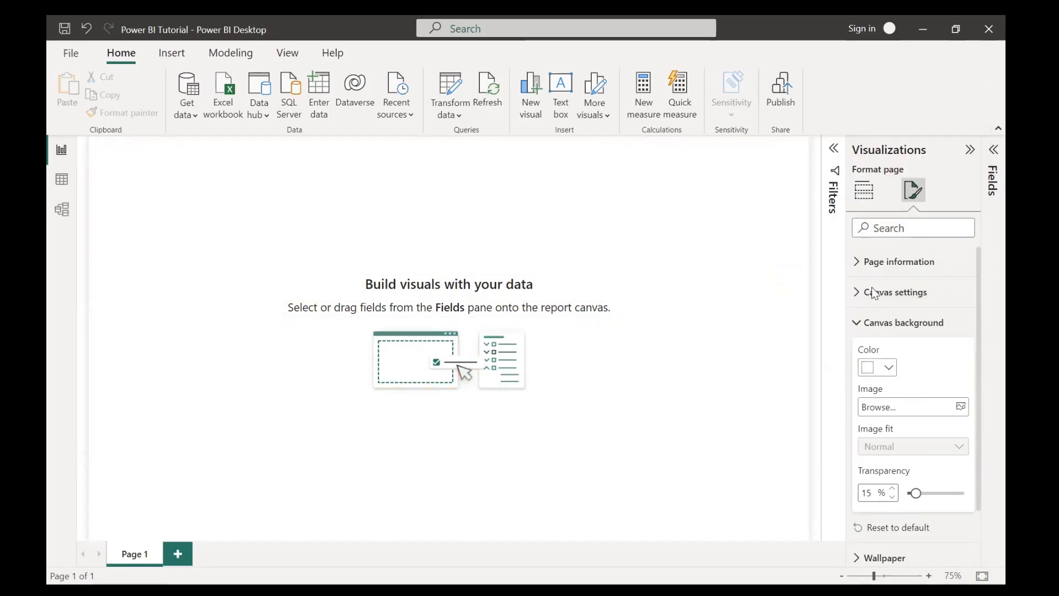
# - Insert the picture pbi from the Downloads folder as the canvas background image
pyautogui.click(947, 408)
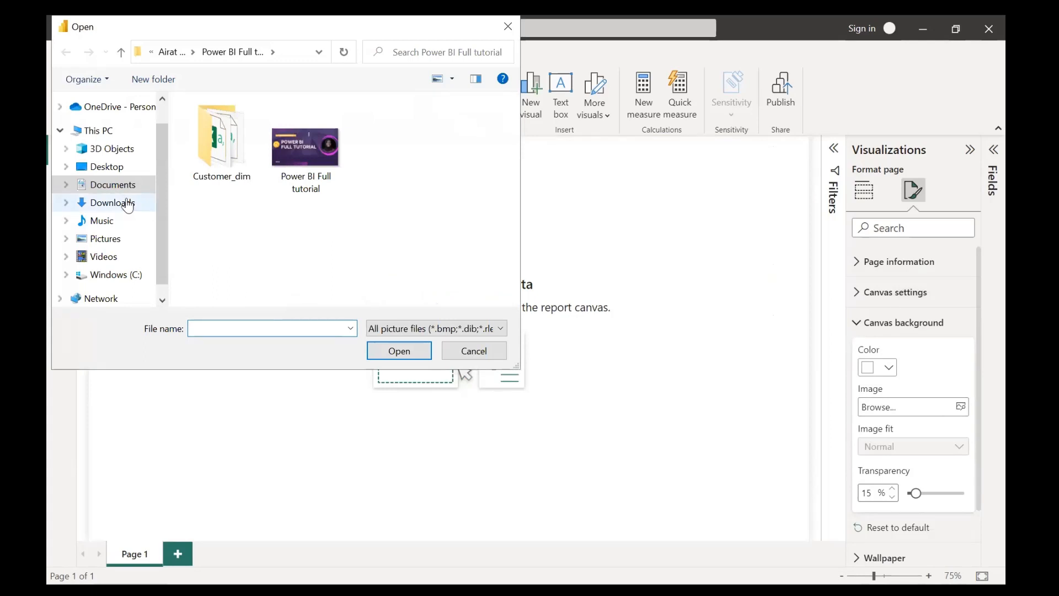
pyautogui.click(125, 240)
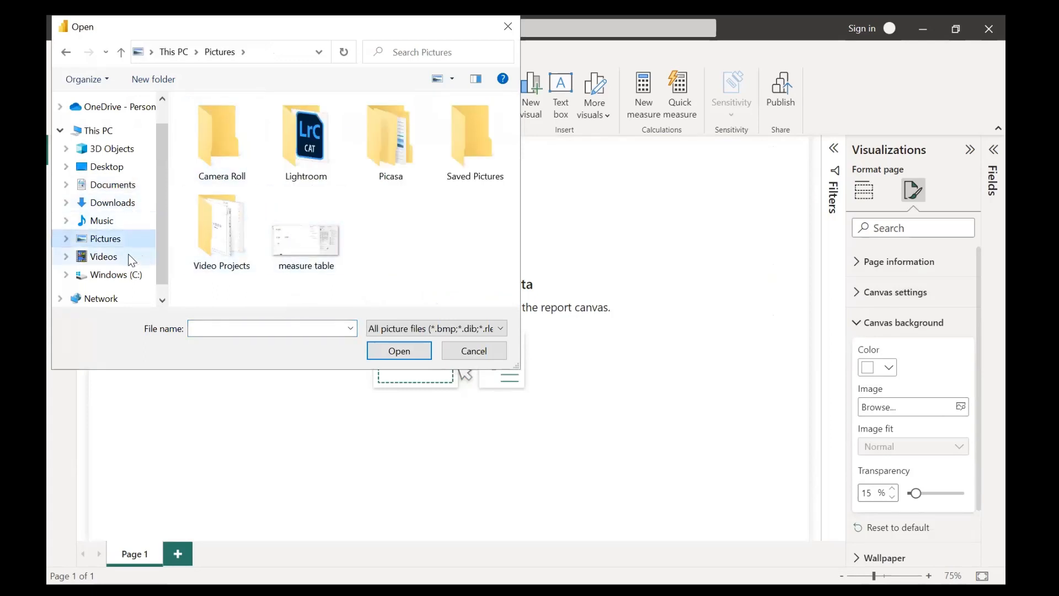
pyautogui.click(113, 202)
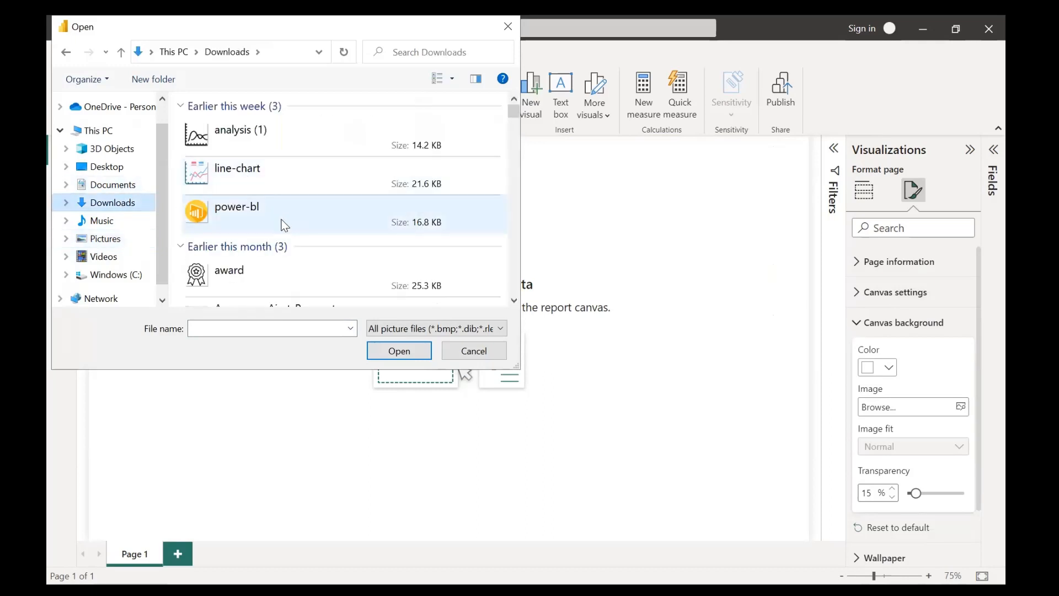
pyautogui.scroll(-3, 285, 225)
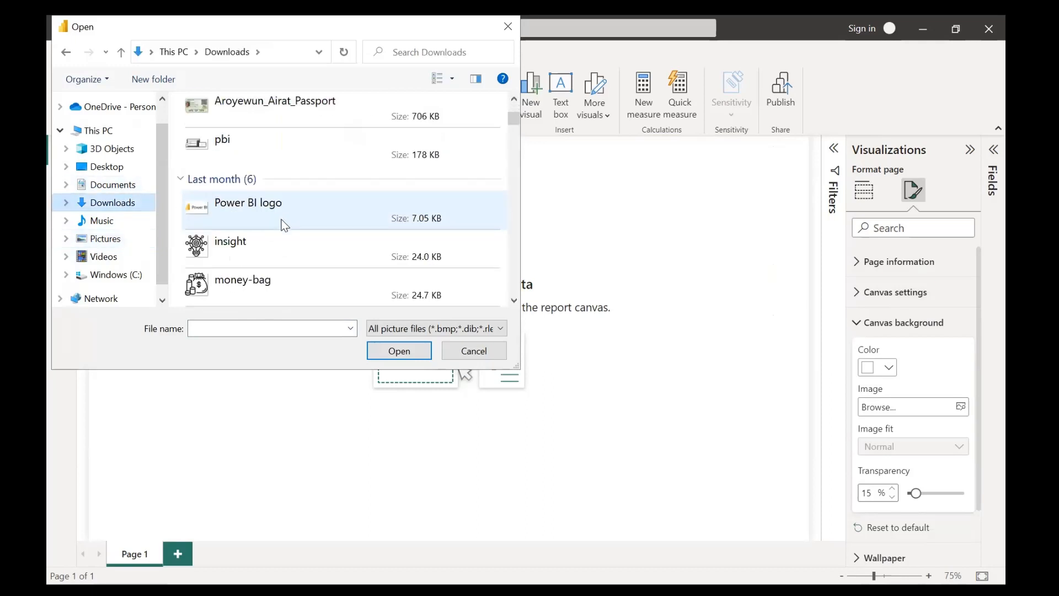
pyautogui.click(277, 140)
pyautogui.click(401, 351)
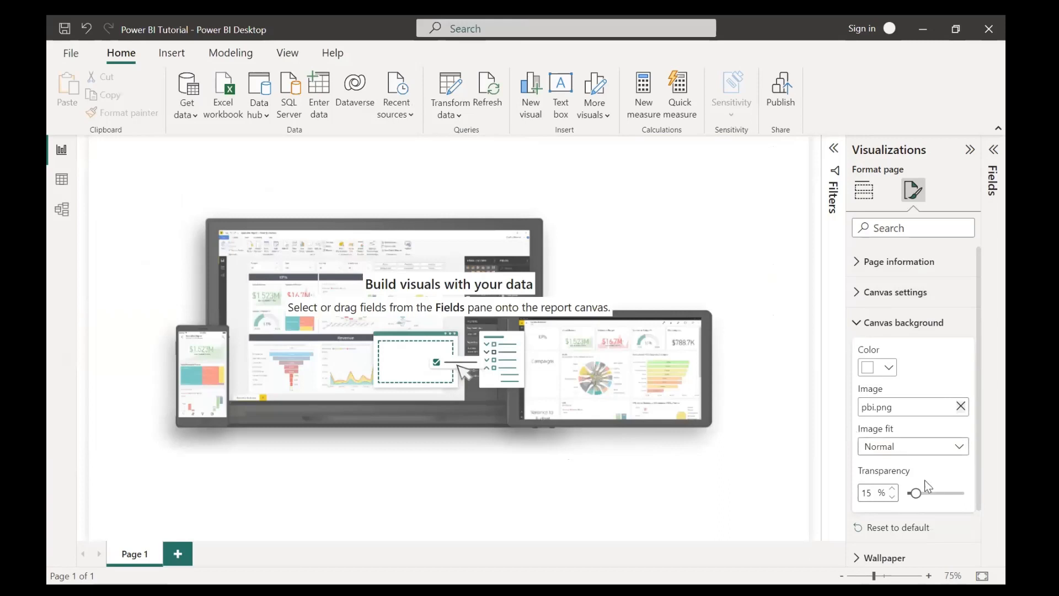
# - Set the canvas background transparency to 0% and remove the background image
pyautogui.moveTo(915, 492); pyautogui.dragTo(906, 493)
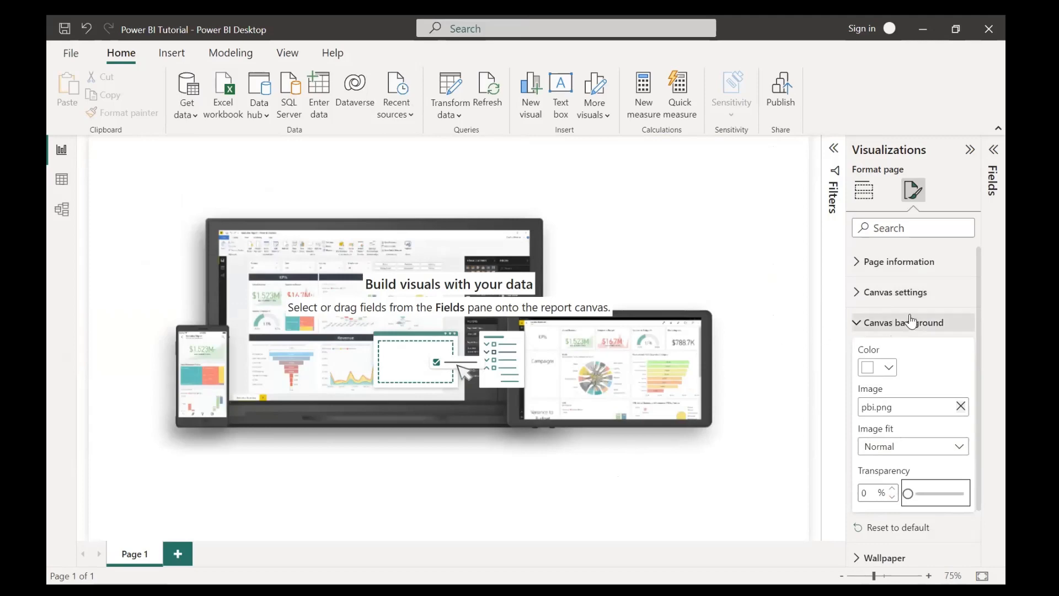
pyautogui.moveTo(906, 493)
pyautogui.mouseDown()
pyautogui.moveTo(957, 494)
pyautogui.moveTo(889, 496)
pyautogui.mouseUp()
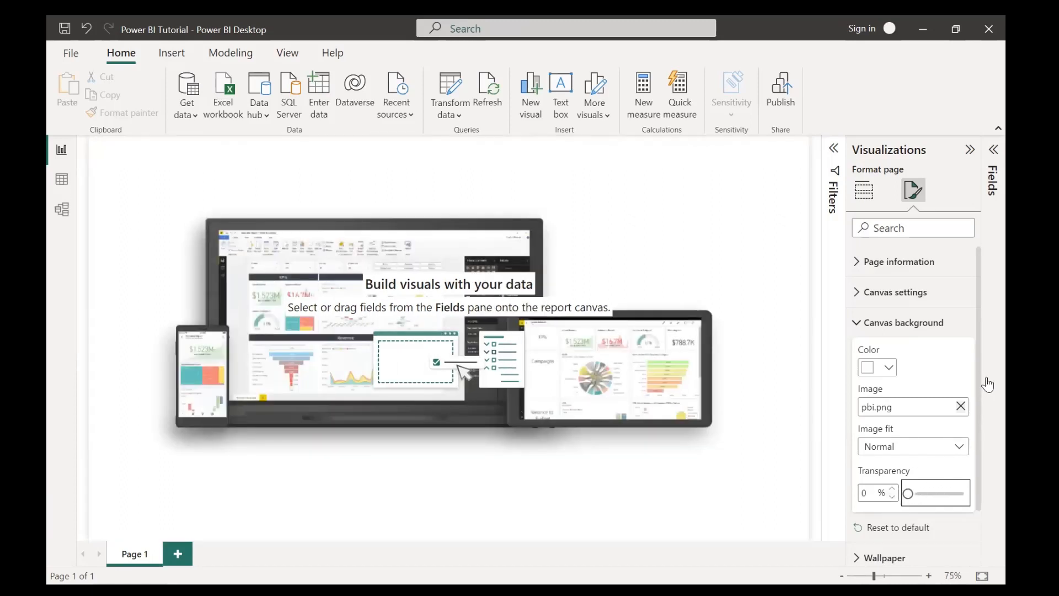
pyautogui.click(960, 406)
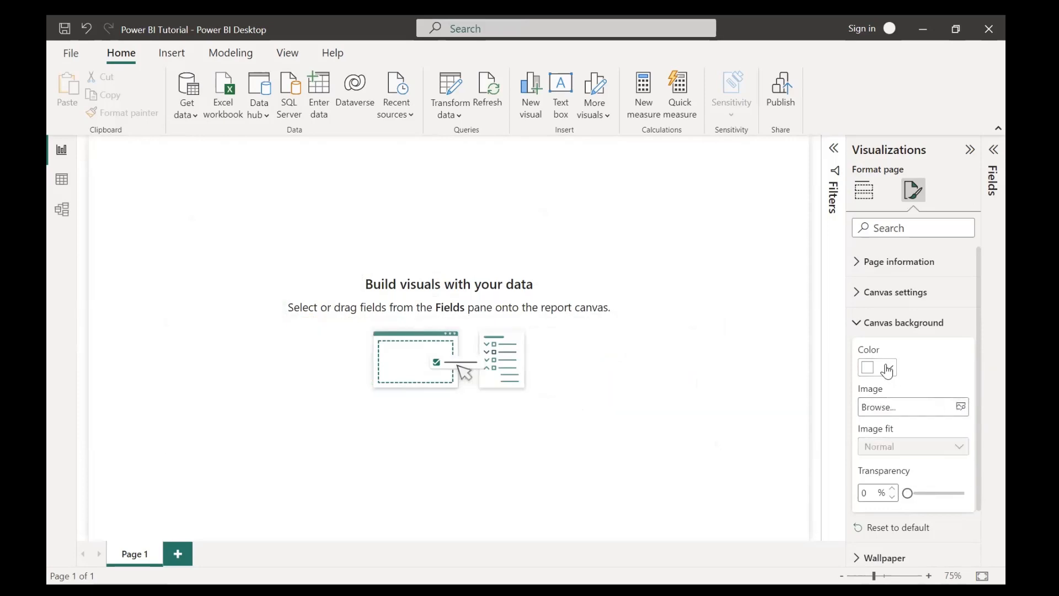
pyautogui.click(861, 323)
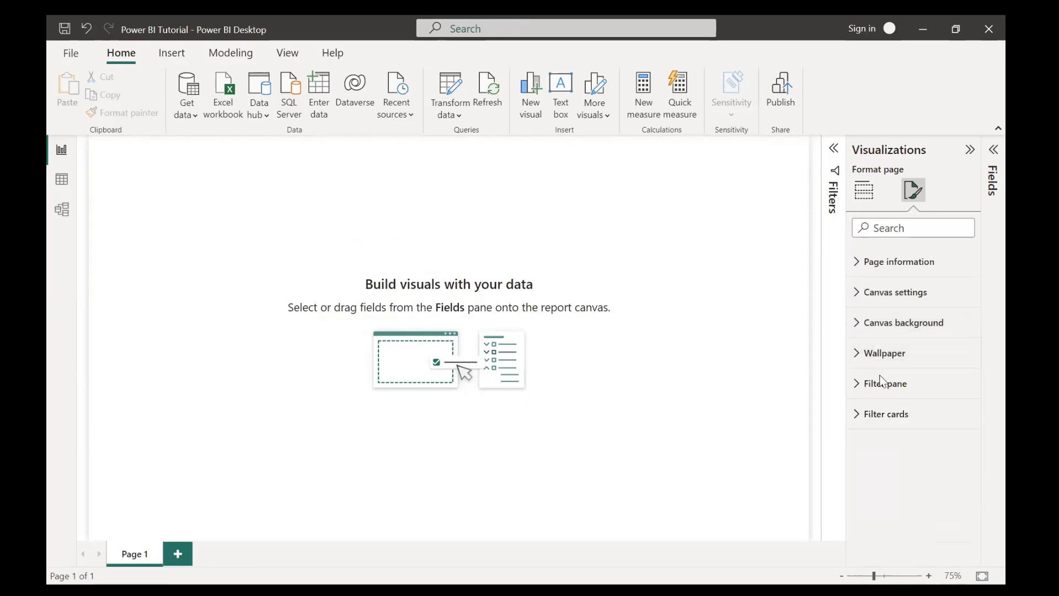
# - Review the insertable visuals and elements alongside the available visual types, leaving the Visualizations pane collapsed
pyautogui.click(970, 150)
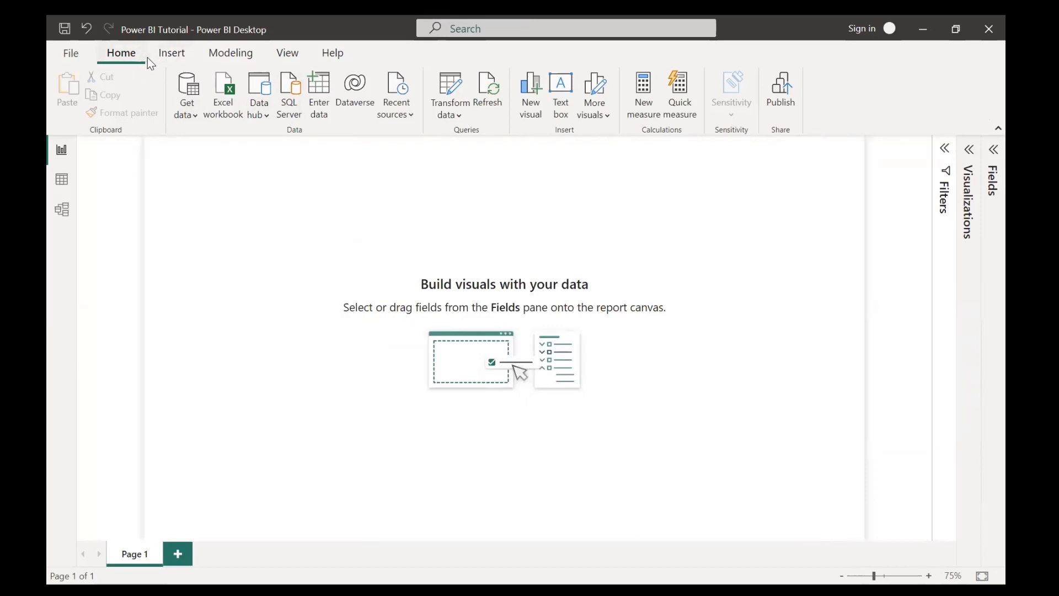
pyautogui.click(179, 58)
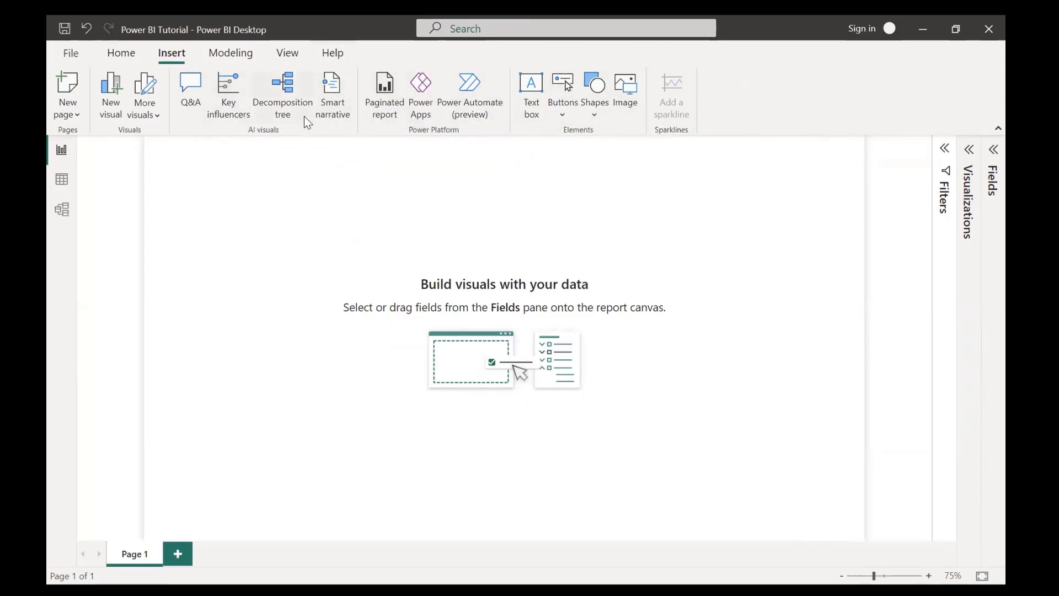
pyautogui.click(967, 157)
pyautogui.click(863, 200)
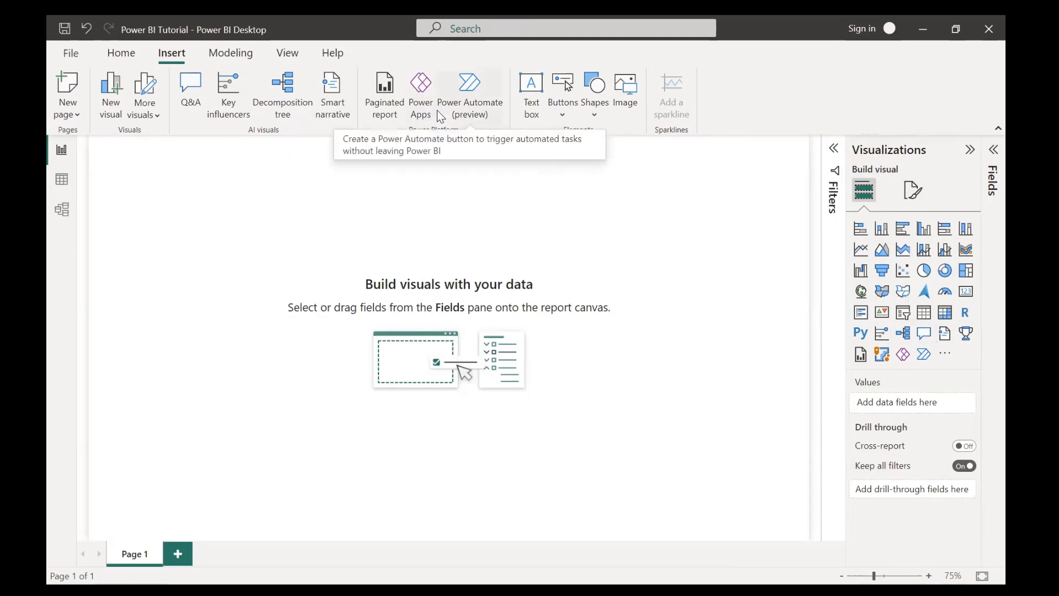
pyautogui.click(969, 150)
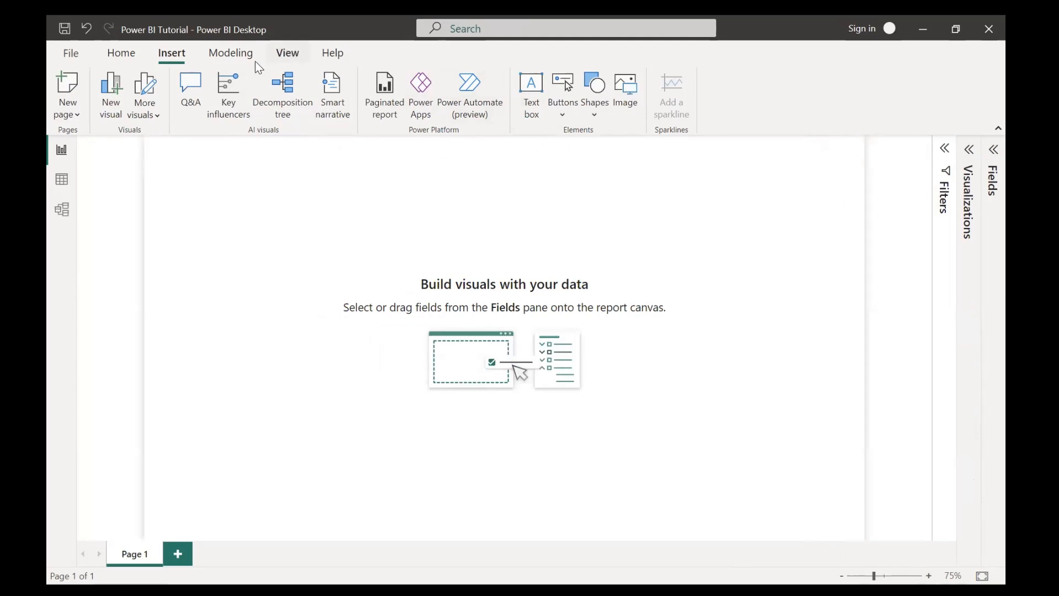
# - Apply the built-in Power BI theme with all-blue bars on a white background to the report
pyautogui.click(304, 47)
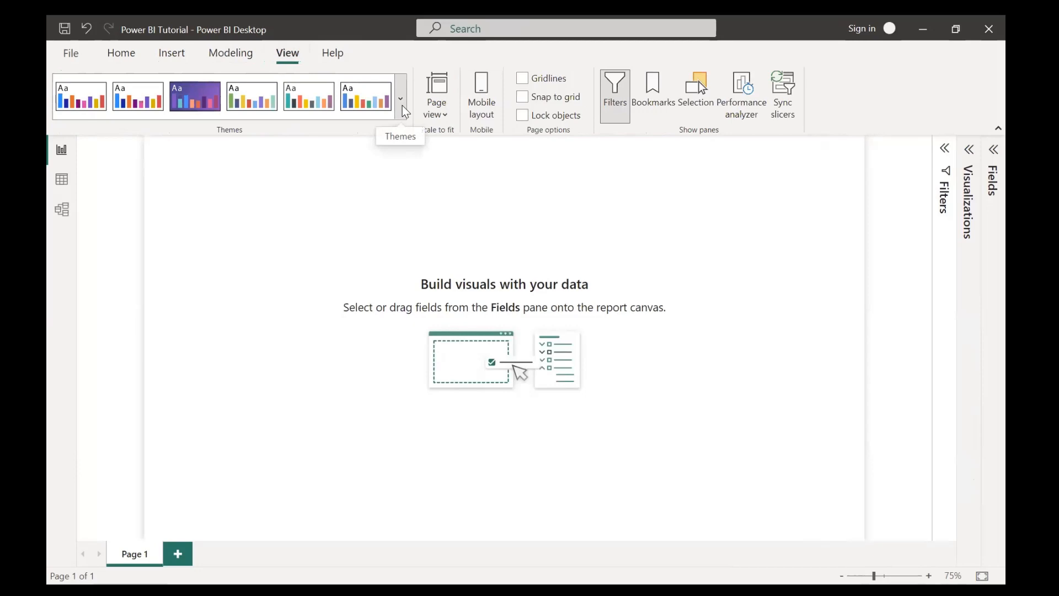
pyautogui.click(402, 104)
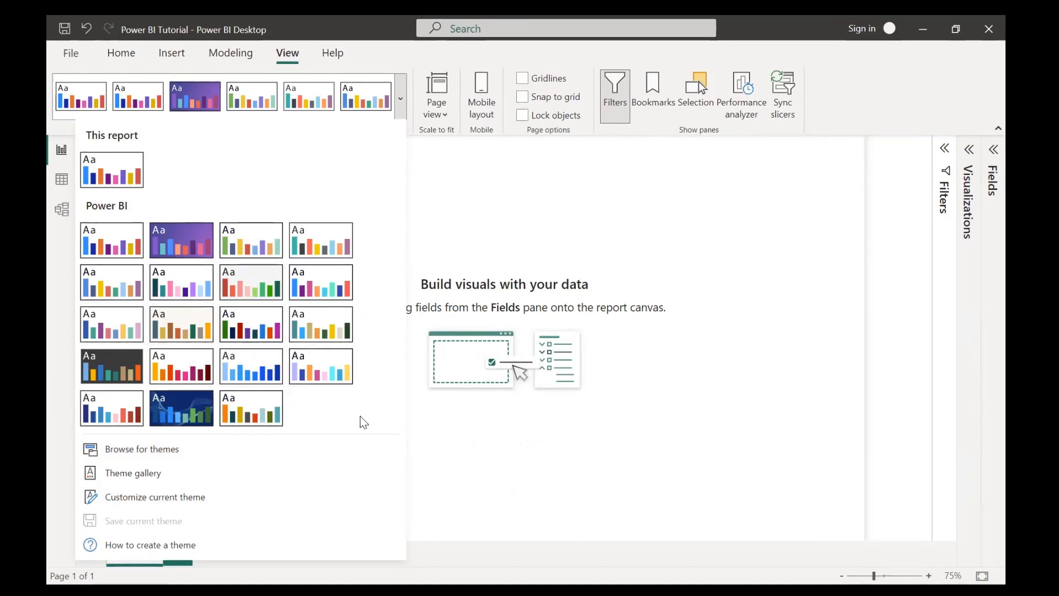
pyautogui.click(249, 375)
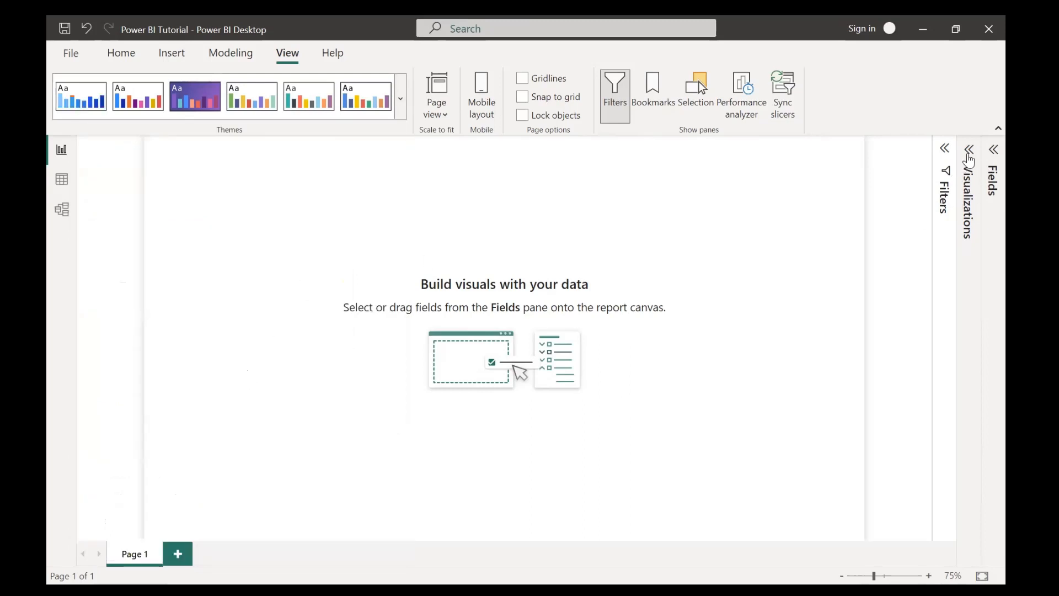
# - Examine the theme colors offered for the canvas background in the page's formatting options
pyautogui.click(969, 160)
pyautogui.click(911, 190)
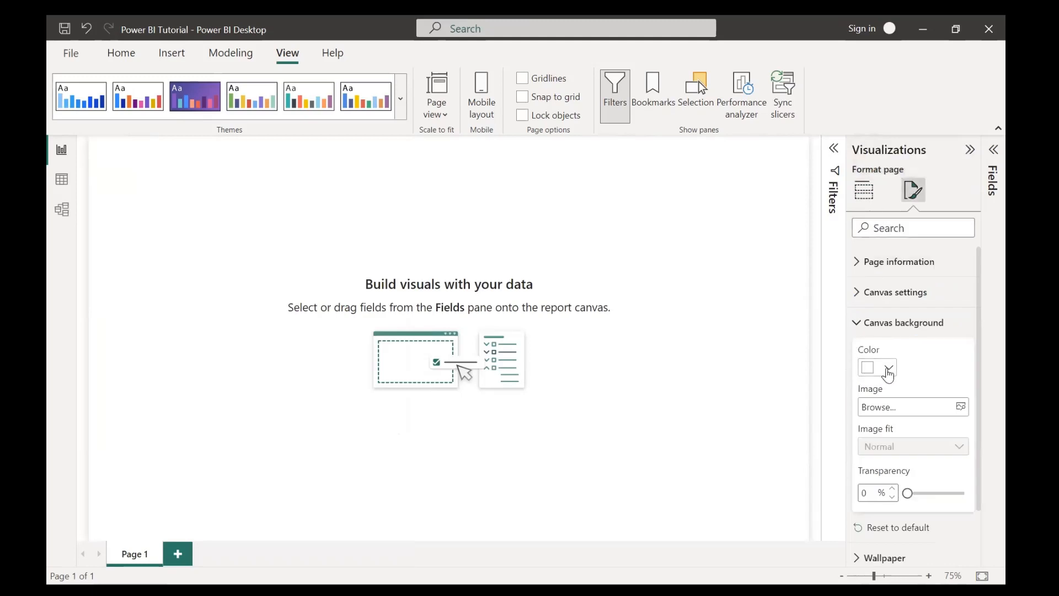
pyautogui.click(888, 370)
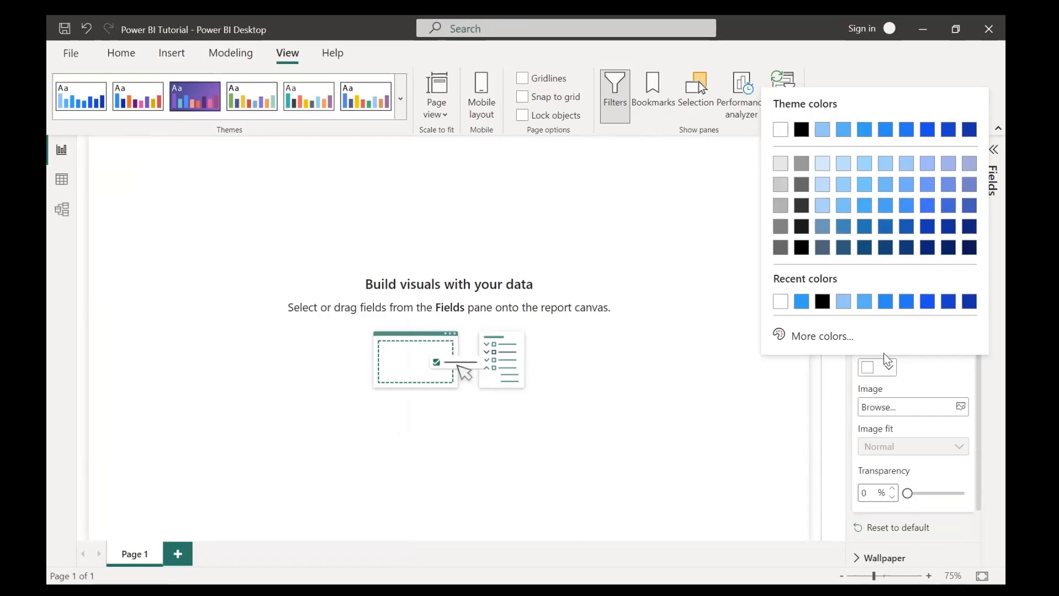
pyautogui.click(889, 368)
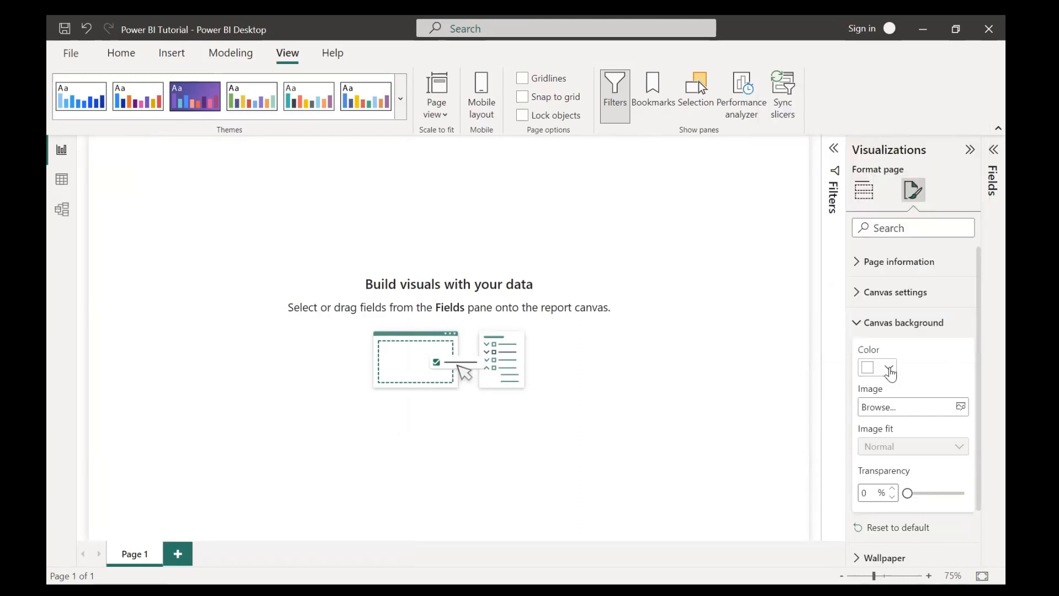
pyautogui.click(506, 249)
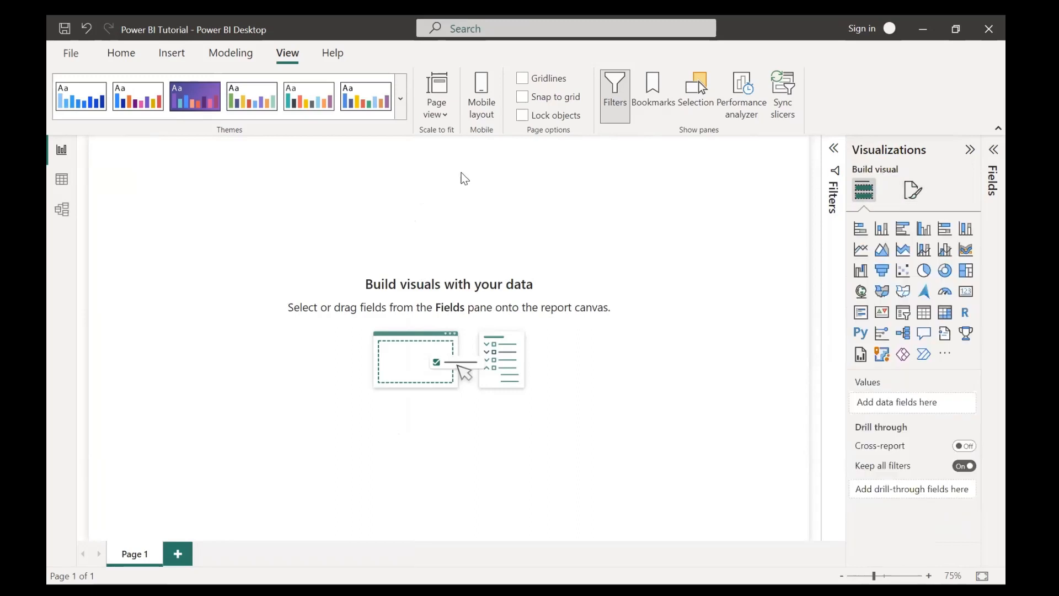
# - Check the page view options and switch Page 1 to the mobile layout
pyautogui.click(435, 115)
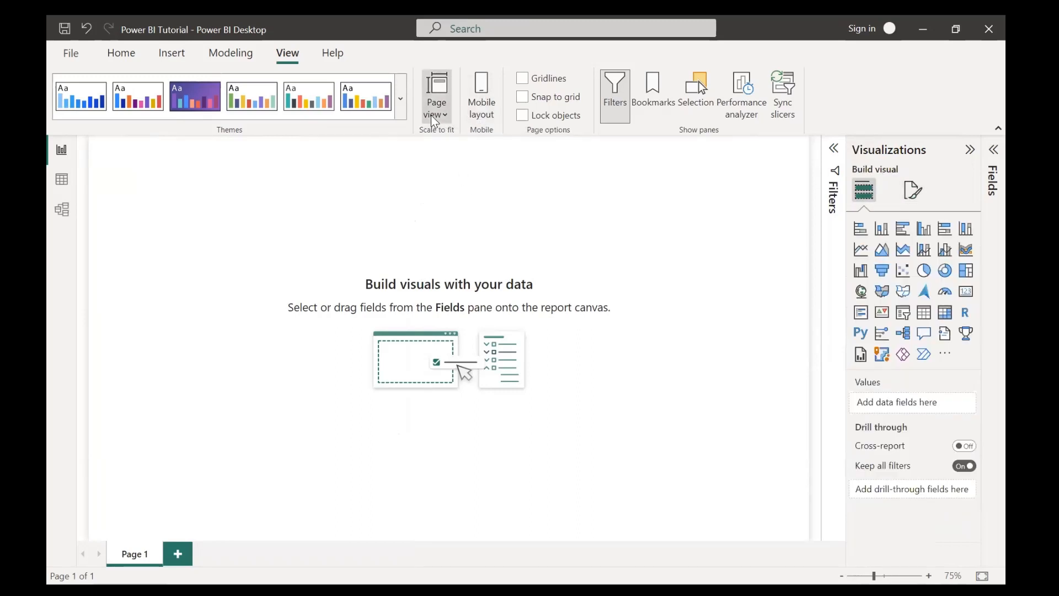
pyautogui.click(436, 117)
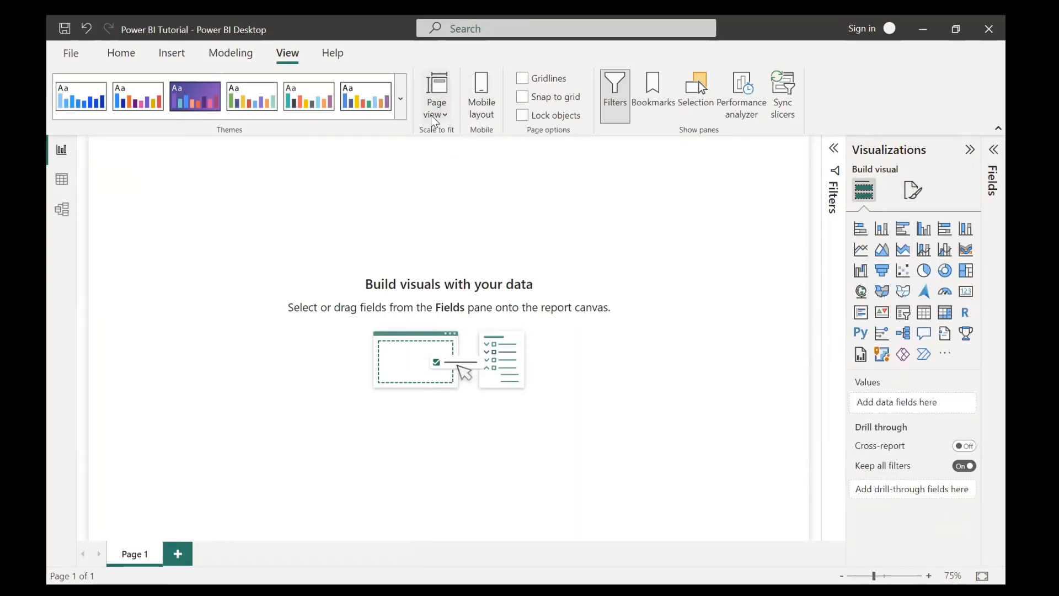
pyautogui.click(472, 117)
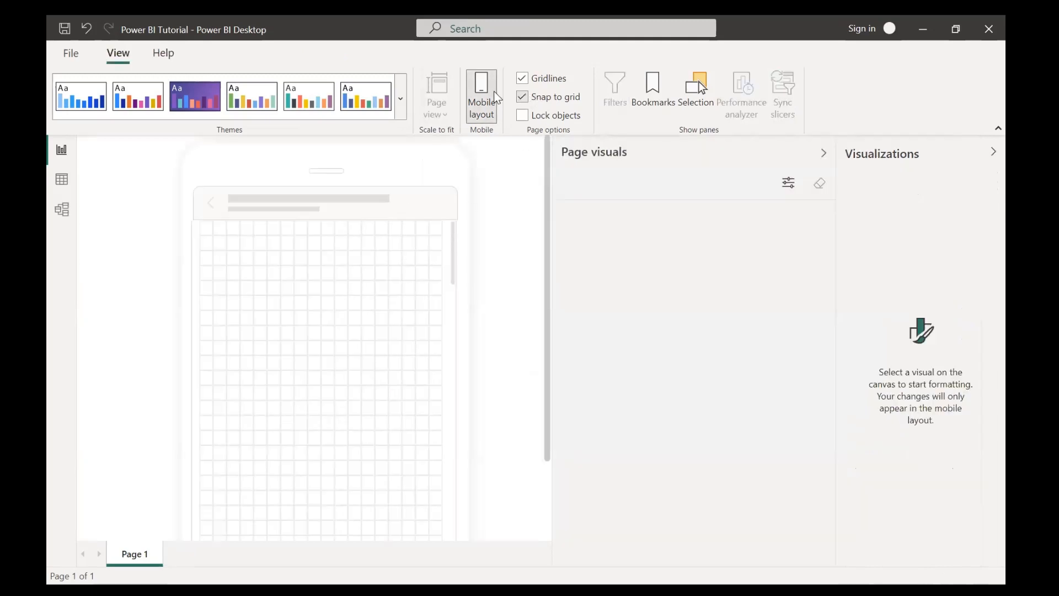
# - Leave the mobile layout and set the page's canvas background color to White, 10% darker
pyautogui.click(493, 100)
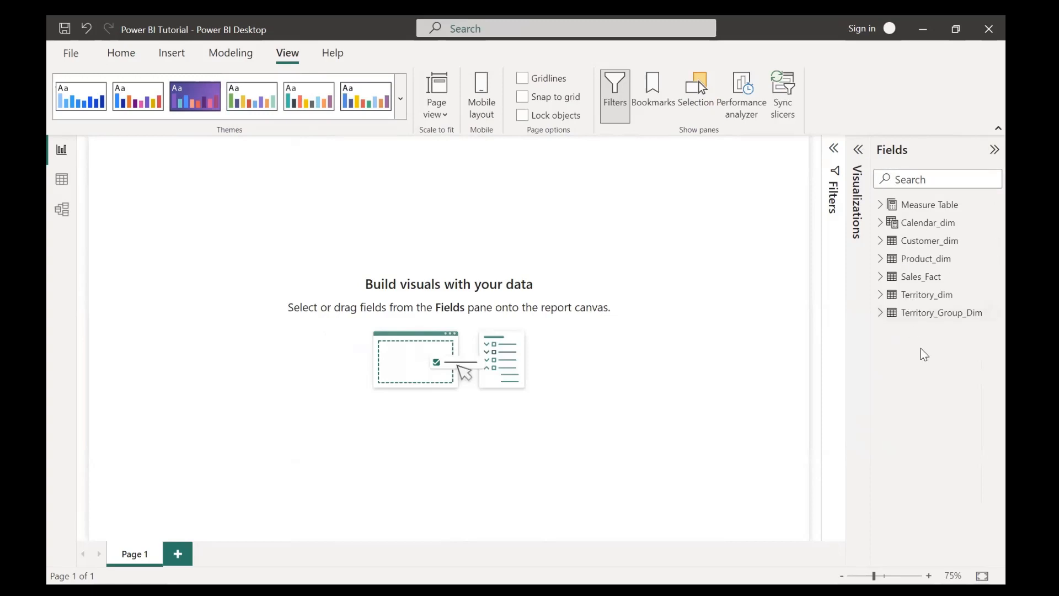
pyautogui.click(857, 159)
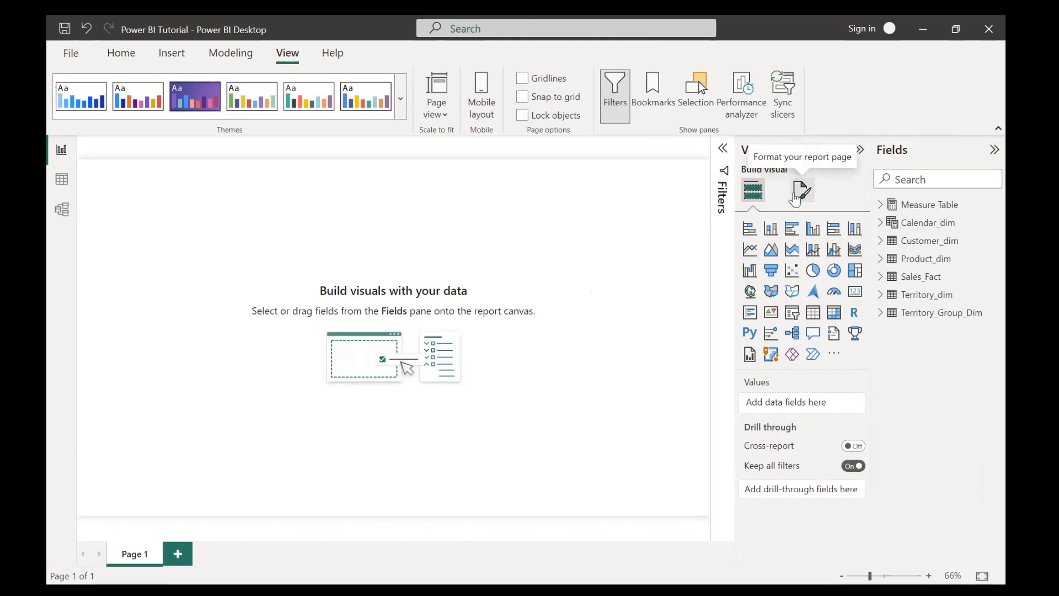
pyautogui.click(798, 193)
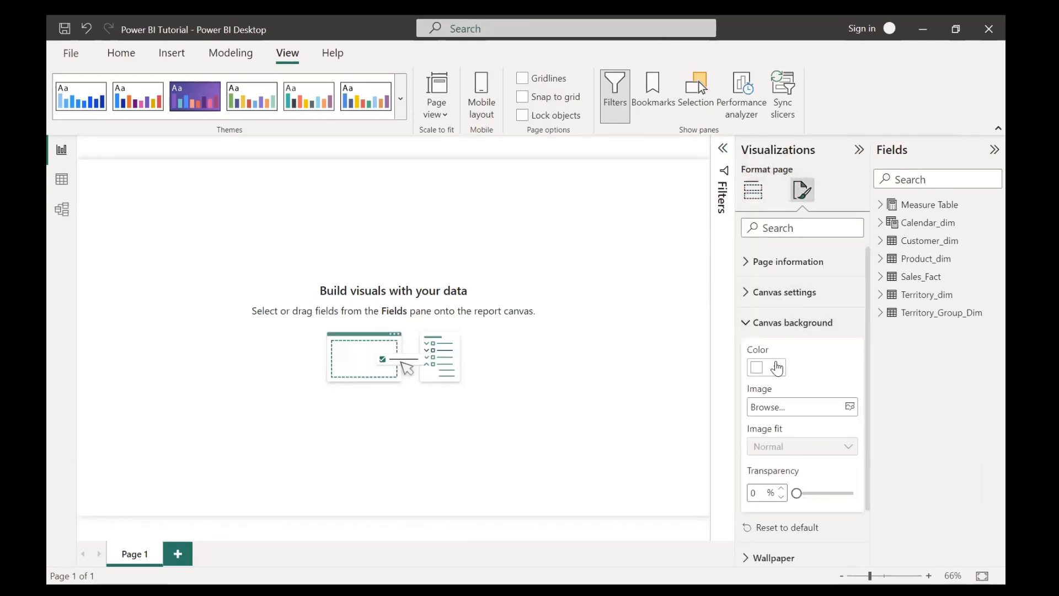
pyautogui.click(776, 367)
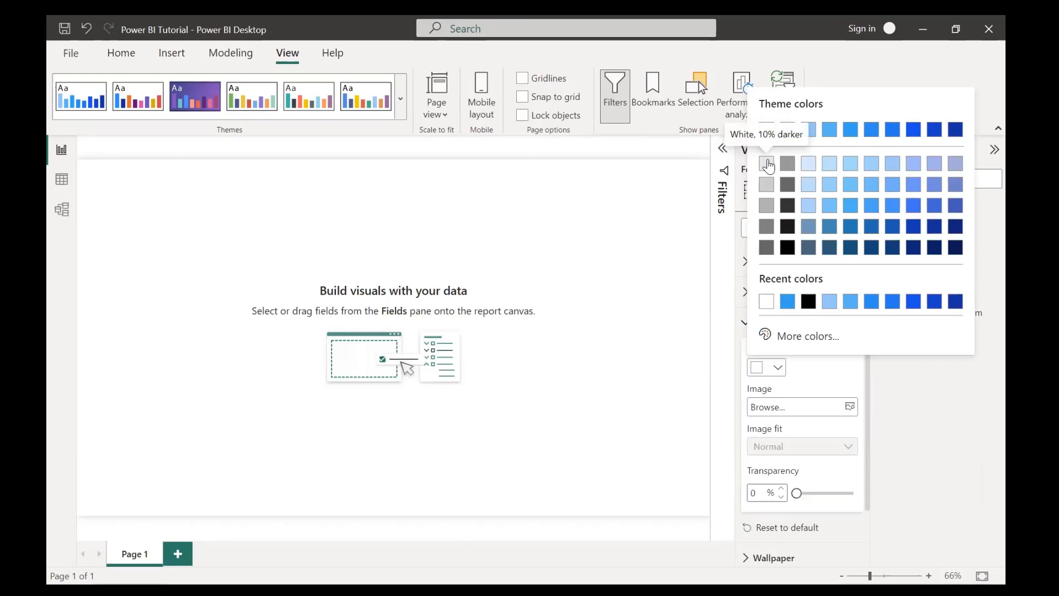
pyautogui.click(766, 164)
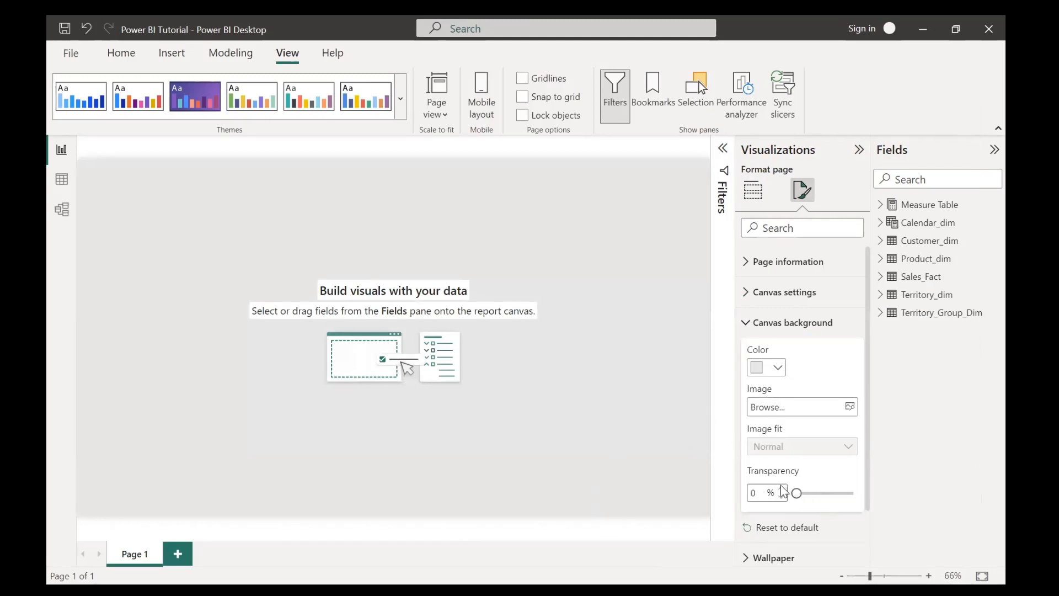
# - Try the canvas background at 21% and at 100% transparency
pyautogui.moveTo(796, 495); pyautogui.dragTo(808, 496)
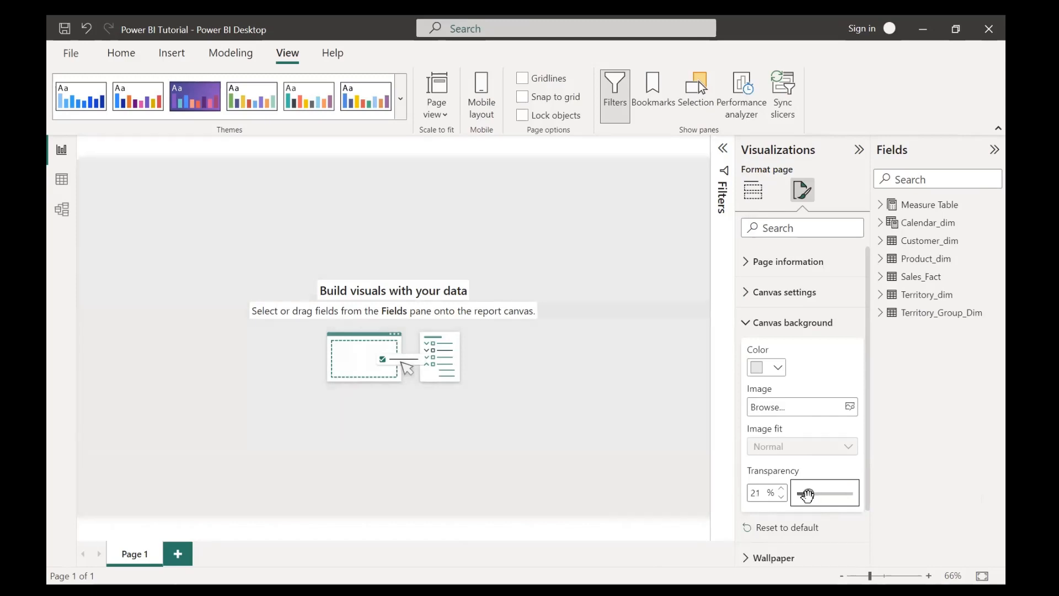
pyautogui.doubleClick(757, 492)
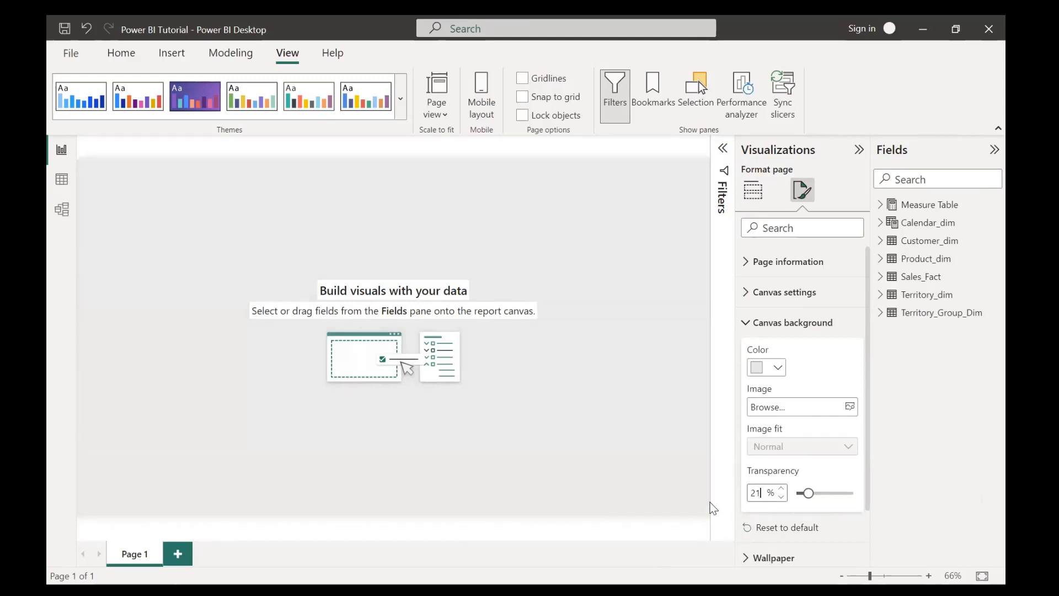
pyautogui.write('100')
pyautogui.press('Return')
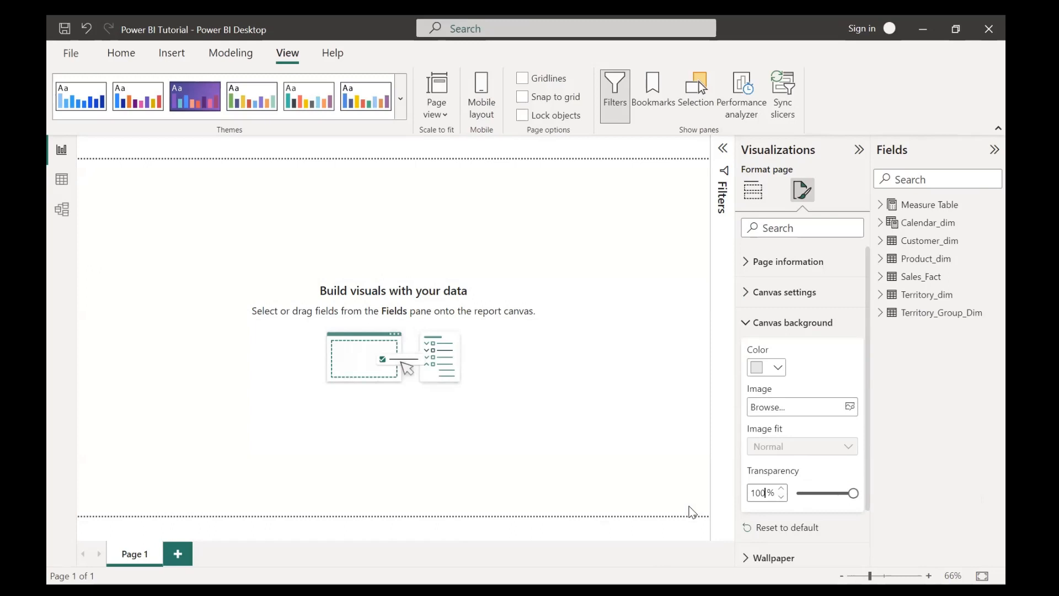
# - Set the canvas background transparency to about 45%
pyautogui.hotkey('ctrl', 'a')
pyautogui.write('47')
pyautogui.press('BackSpace')
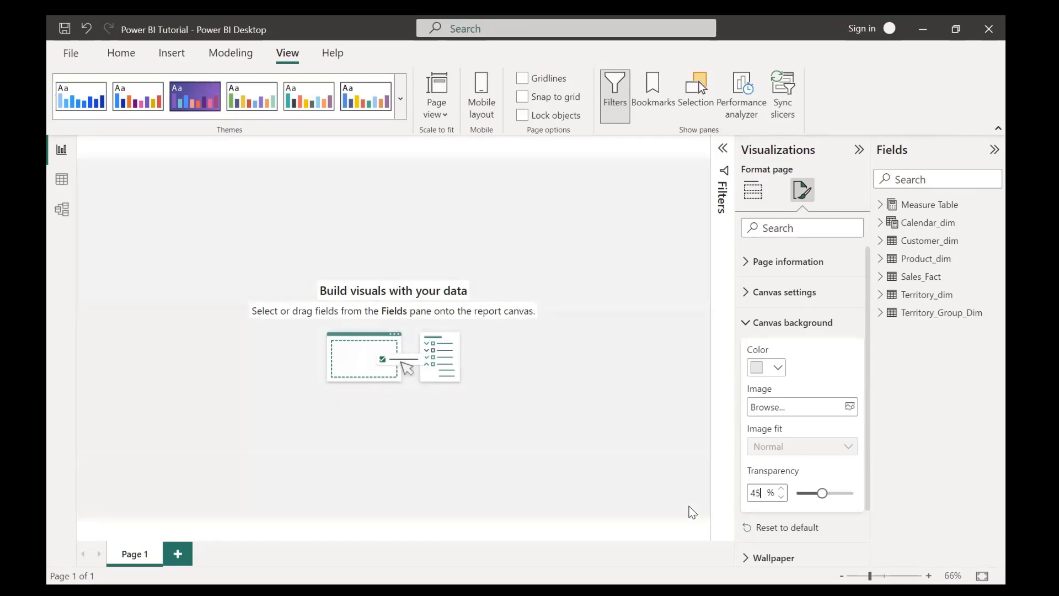
pyautogui.write('2')
pyautogui.press('Down')
pyautogui.click(586, 323)
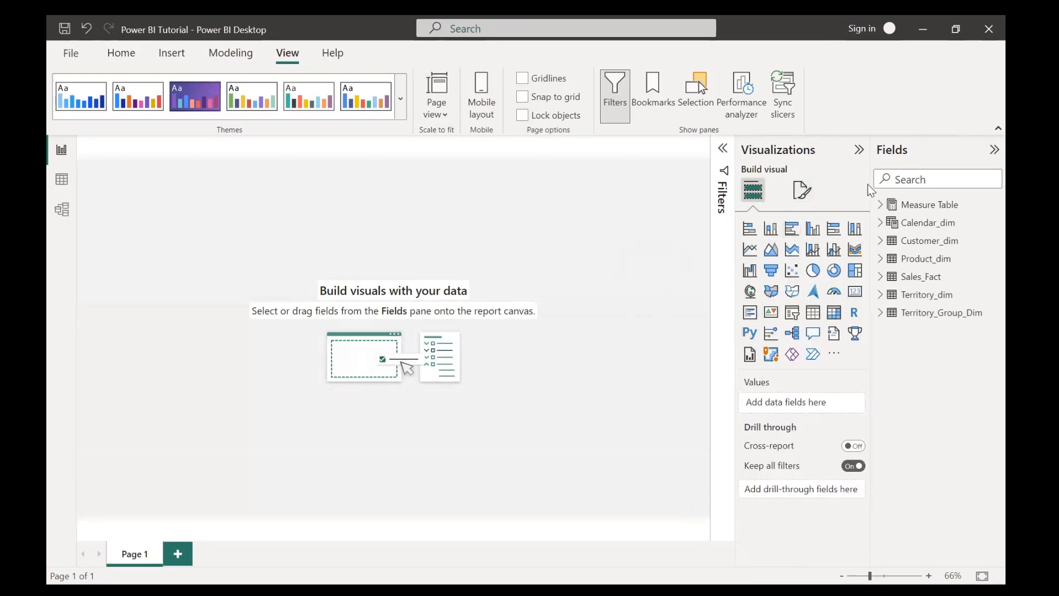
# - Expand the fields of the Territory_dim table and widen the field list so that the longer field names fit
pyautogui.click(858, 152)
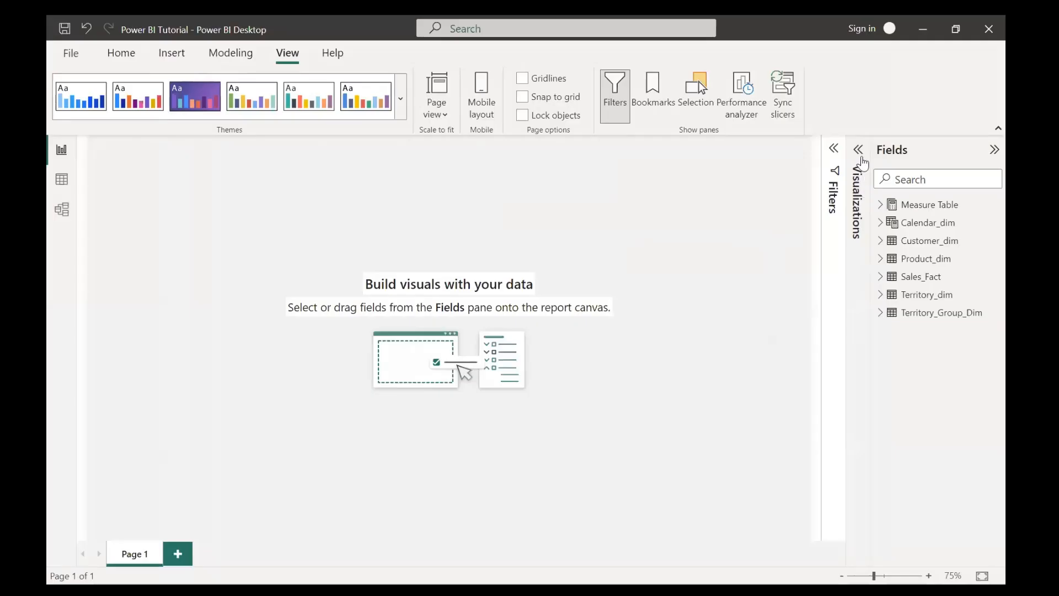
pyautogui.click(862, 166)
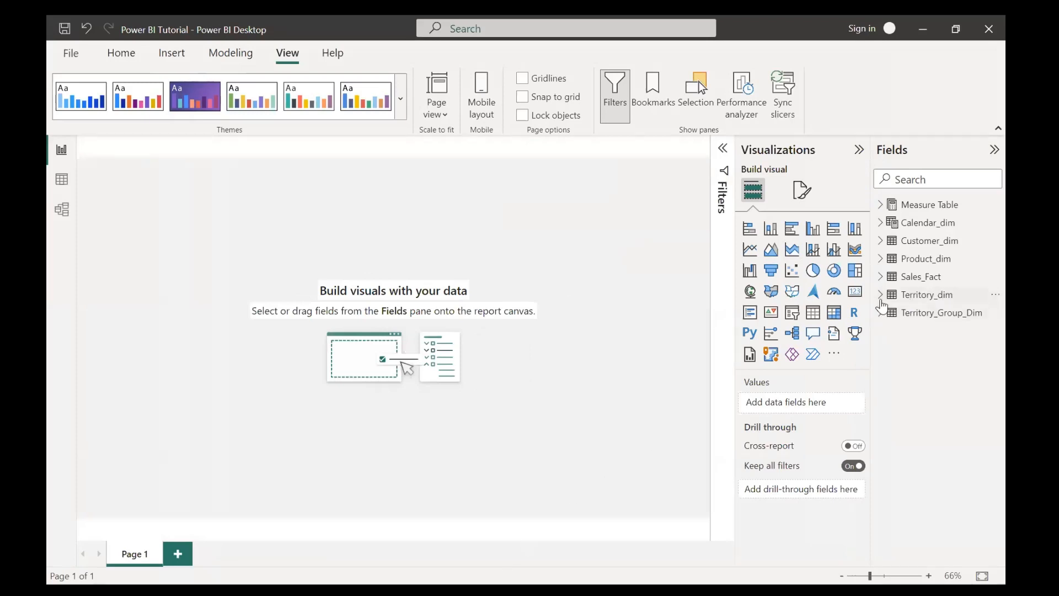
pyautogui.click(881, 298)
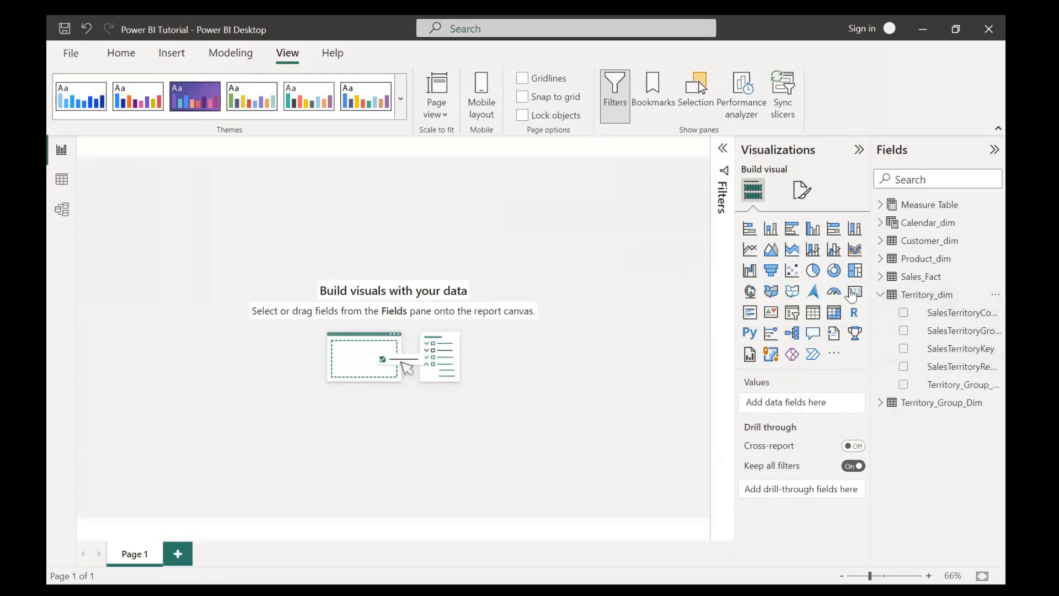
pyautogui.moveTo(871, 287); pyautogui.dragTo(826, 288)
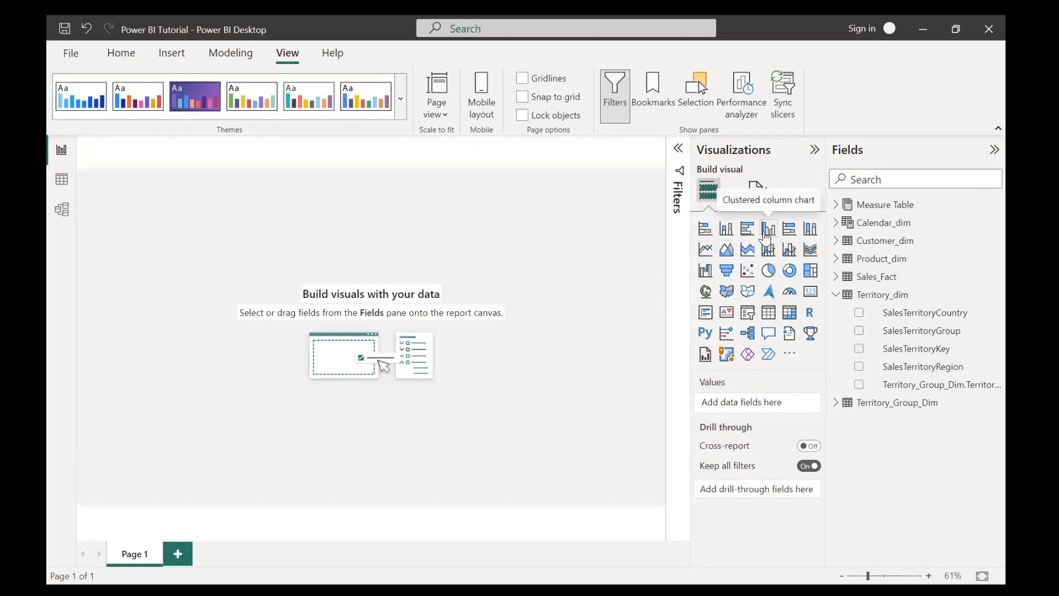
# - Add an empty clustered column chart to Page 1 and move it slightly down and inward from the canvas corner
pyautogui.click(766, 236)
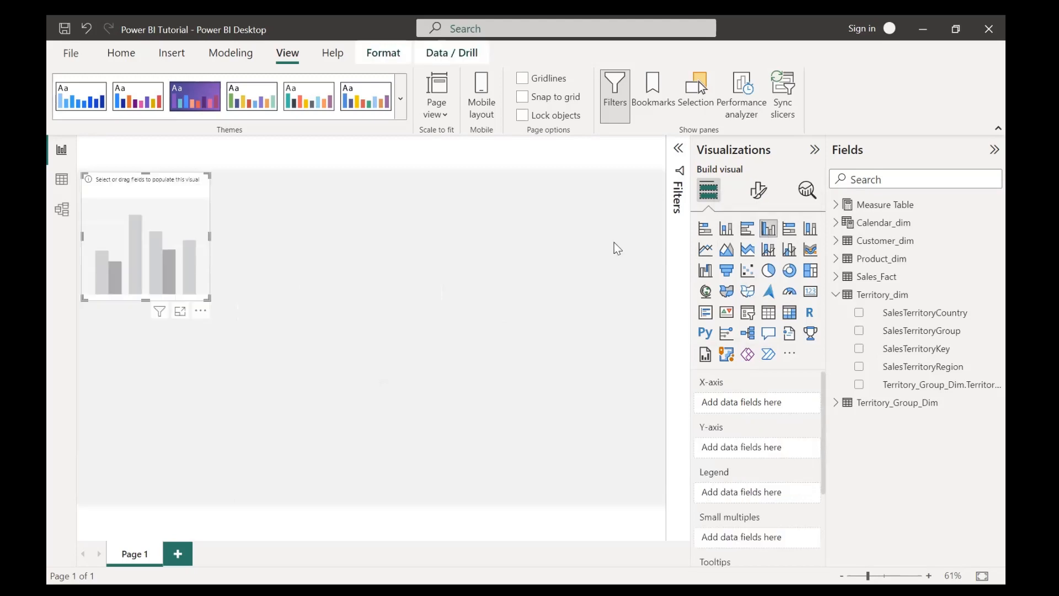
pyautogui.moveTo(174, 247); pyautogui.dragTo(200, 296)
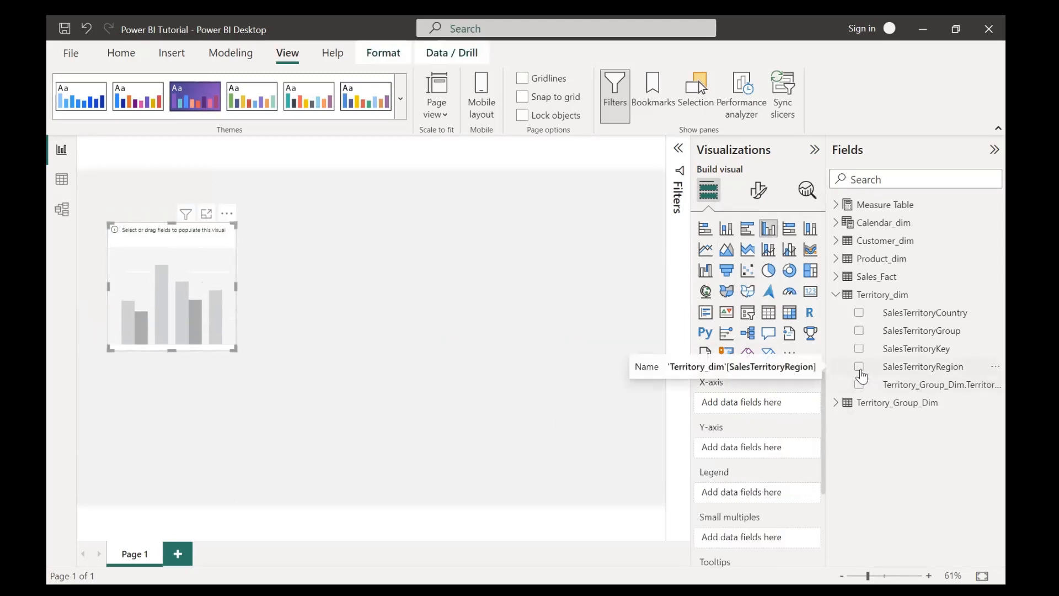
# - Populate the empty column chart with SalesTerritoryRegion on the X-axis and the Total Revenue measure on the Y-axis
pyautogui.click(860, 370)
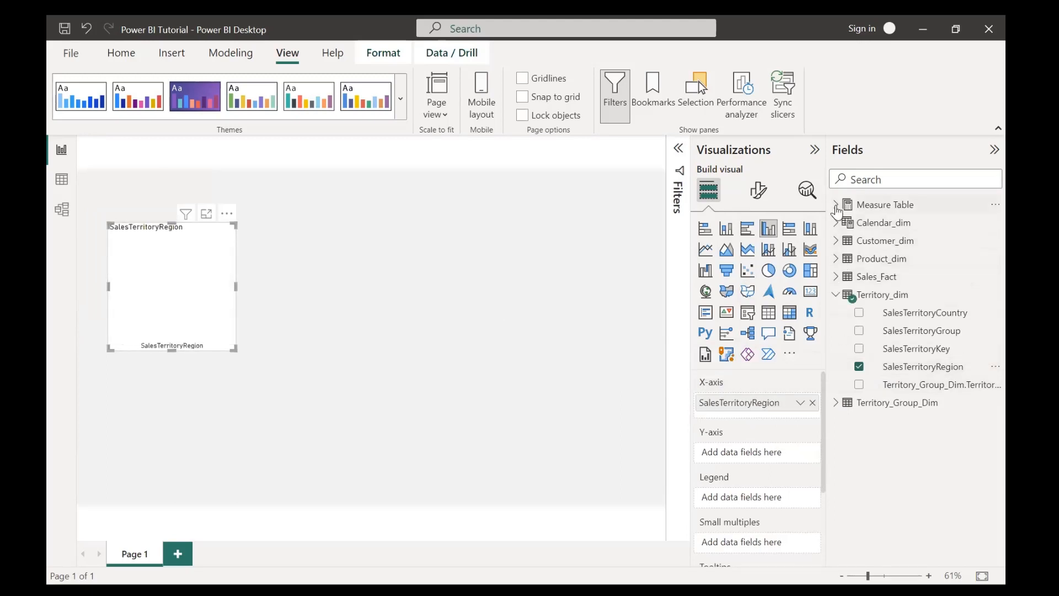
pyautogui.click(837, 205)
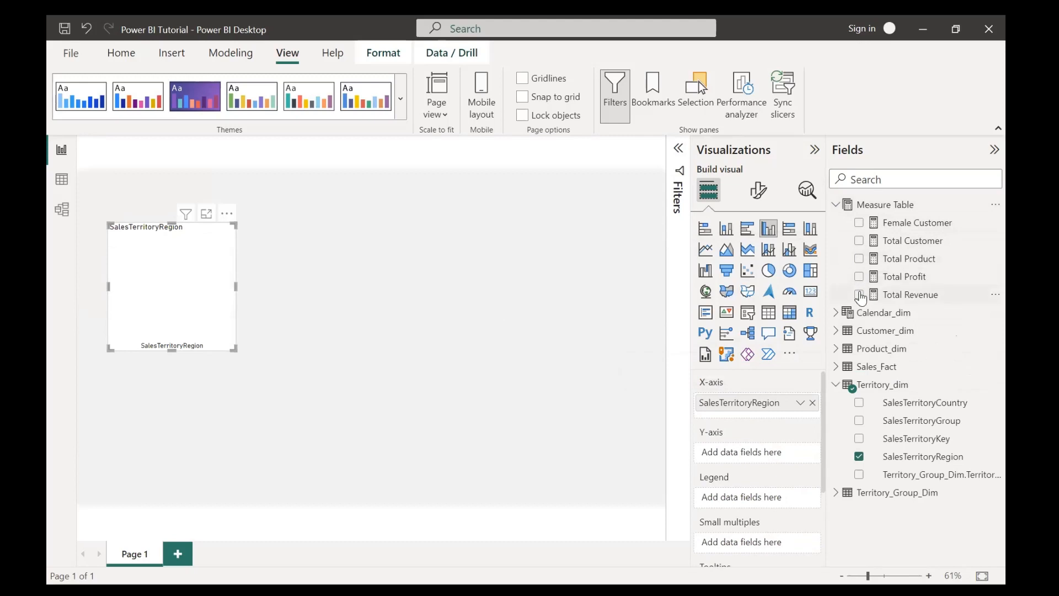
pyautogui.click(882, 295)
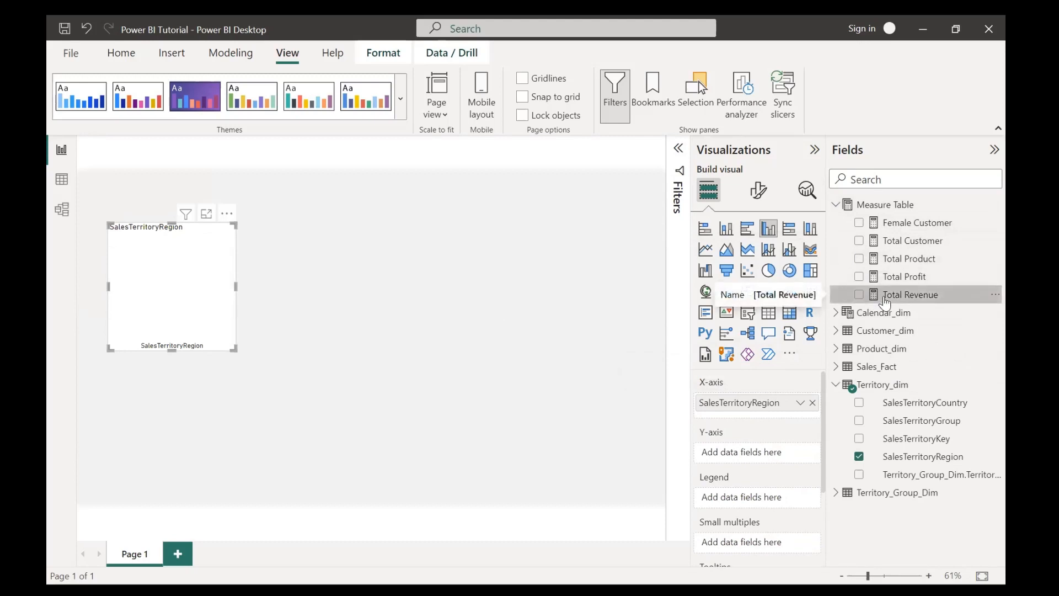
pyautogui.click(901, 279)
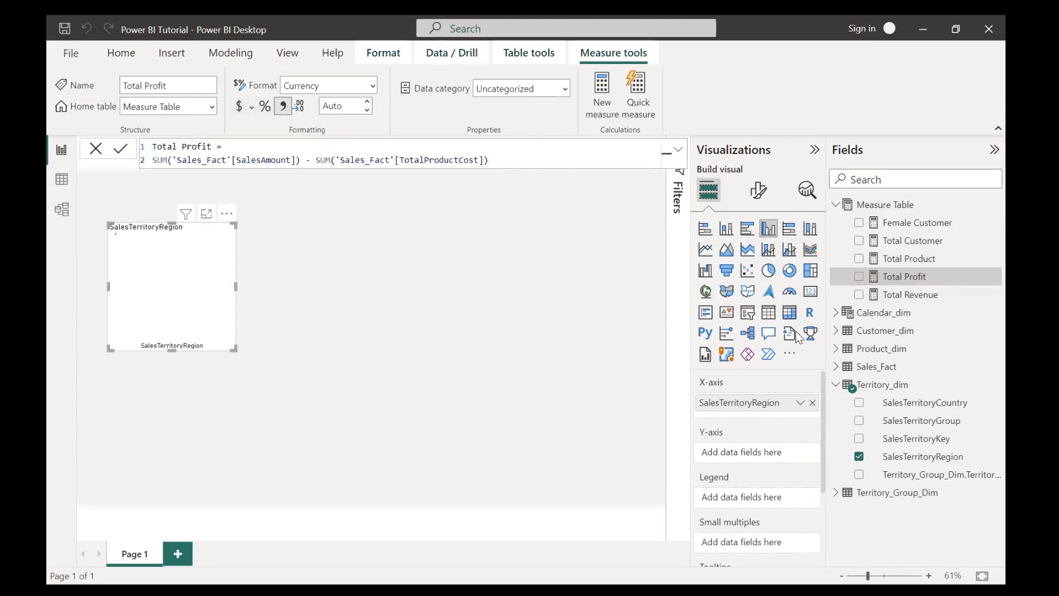
pyautogui.click(860, 296)
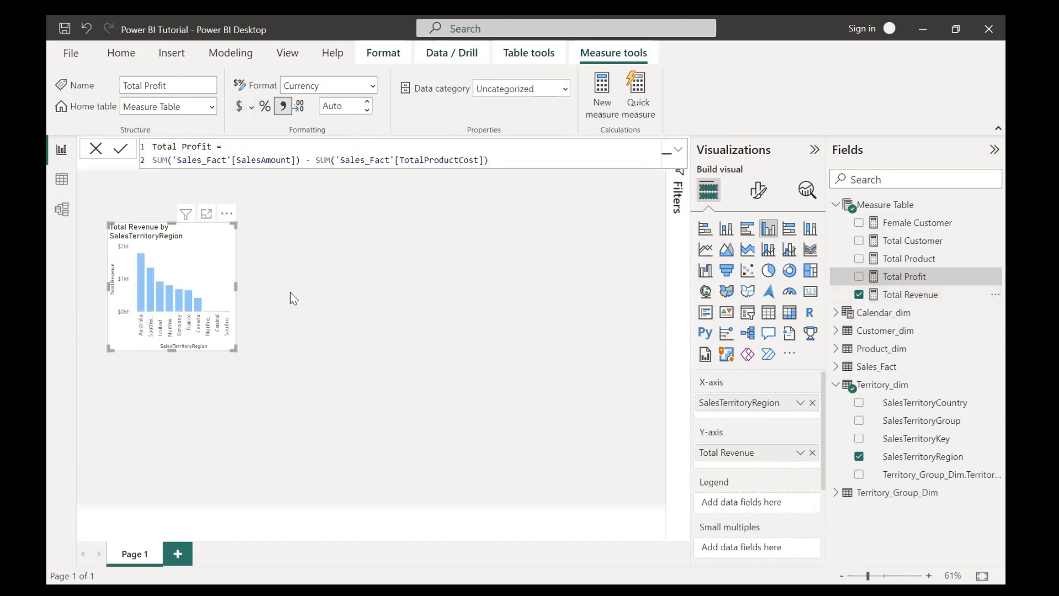
# - Enlarge the revenue column chart and move it to the lower-left area of the report page
pyautogui.moveTo(236, 347); pyautogui.dragTo(473, 417)
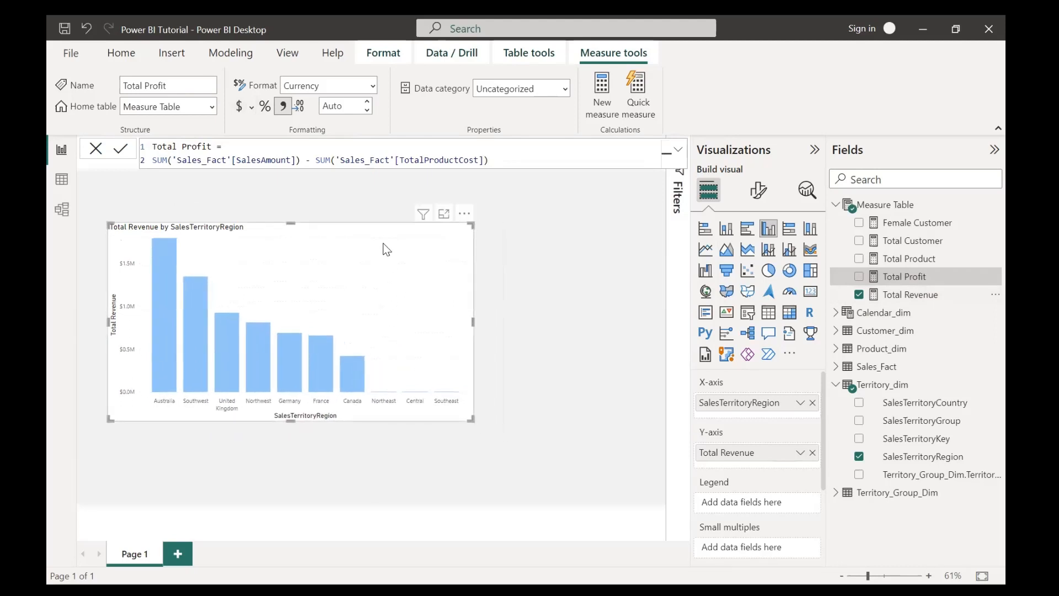
pyautogui.moveTo(383, 242); pyautogui.dragTo(363, 325)
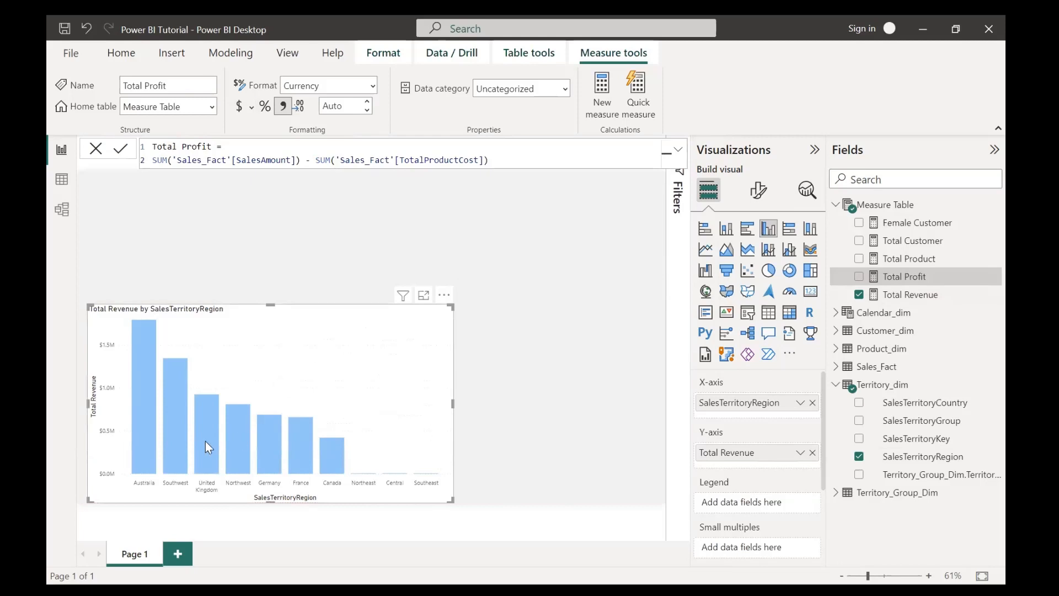
pyautogui.moveTo(205, 441)
pyautogui.click(679, 153)
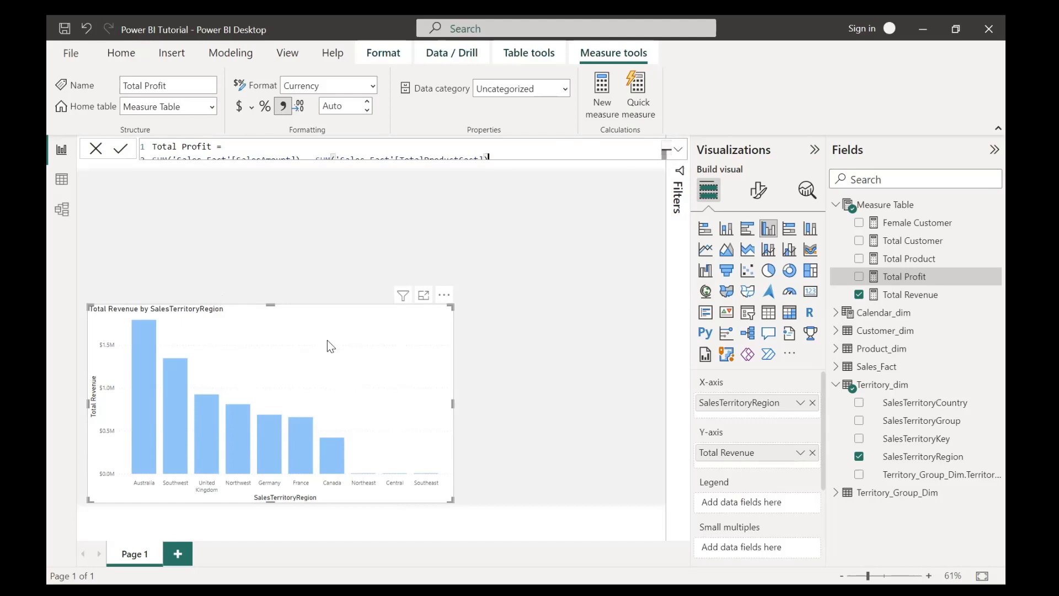
# - Set the color of the chart's X-axis values to black
pyautogui.click(758, 189)
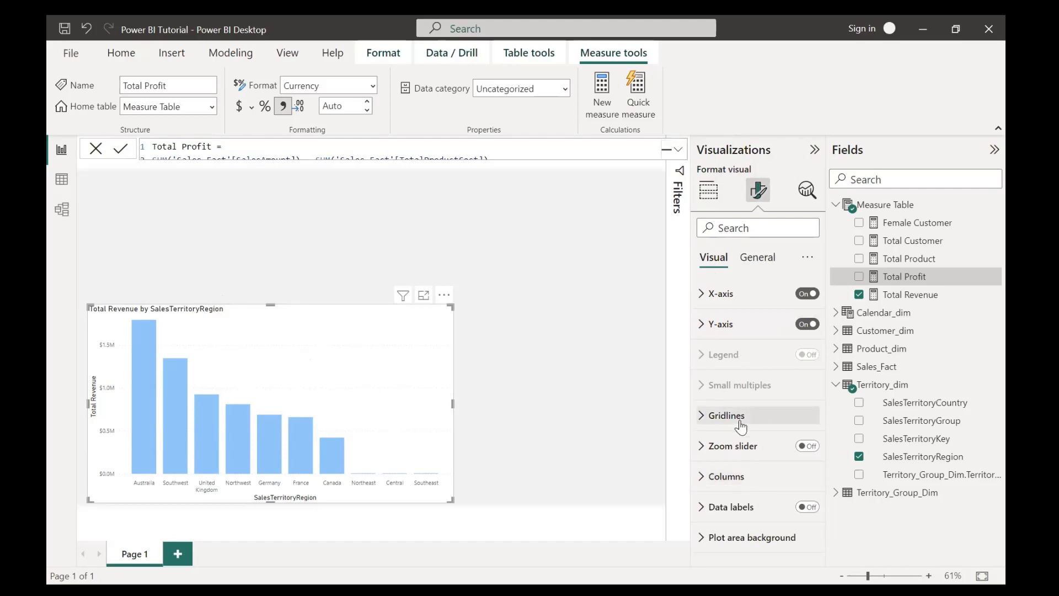
pyautogui.click(700, 301)
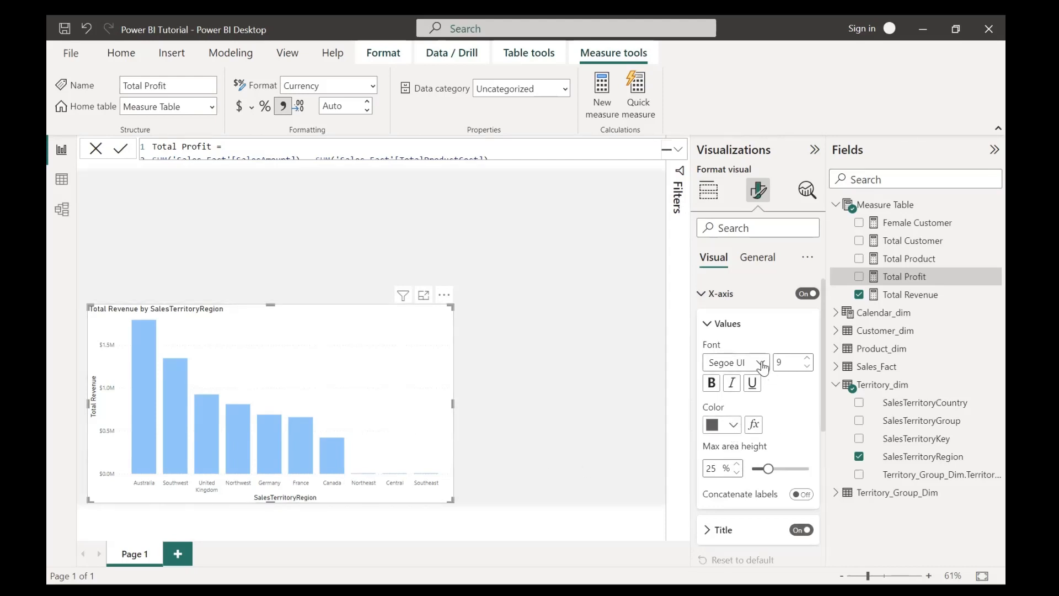
pyautogui.click(733, 424)
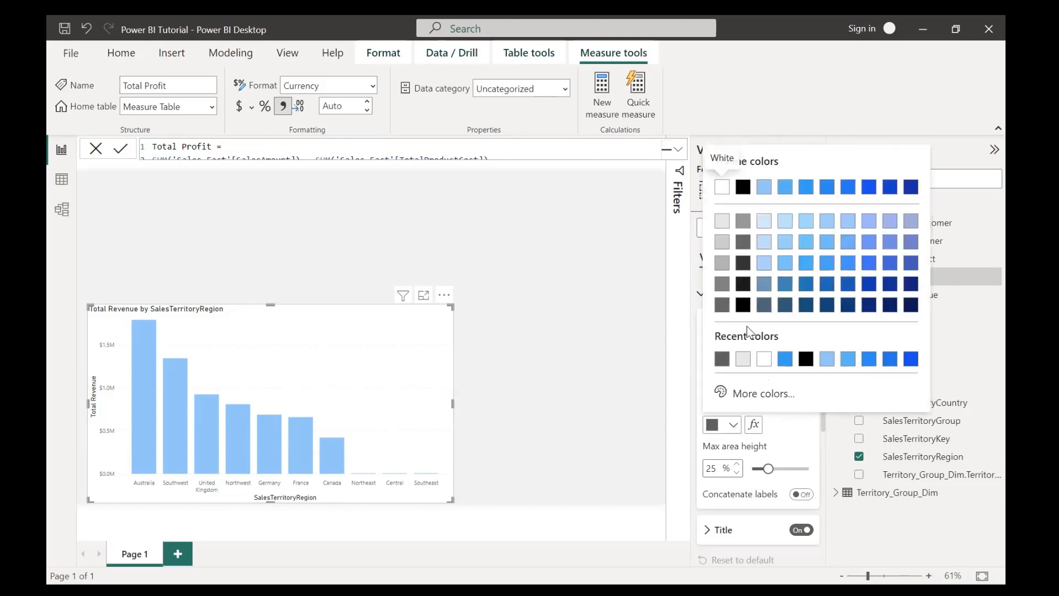
pyautogui.click(743, 305)
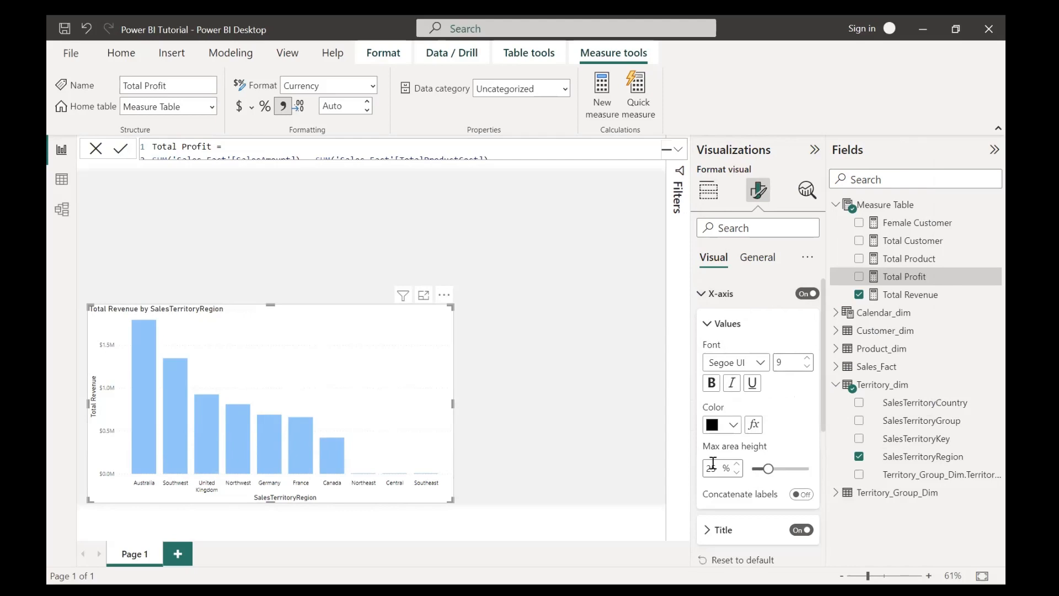
# - Switch the chart's X-axis title off and back on, finishing the X-axis settings
pyautogui.click(800, 530)
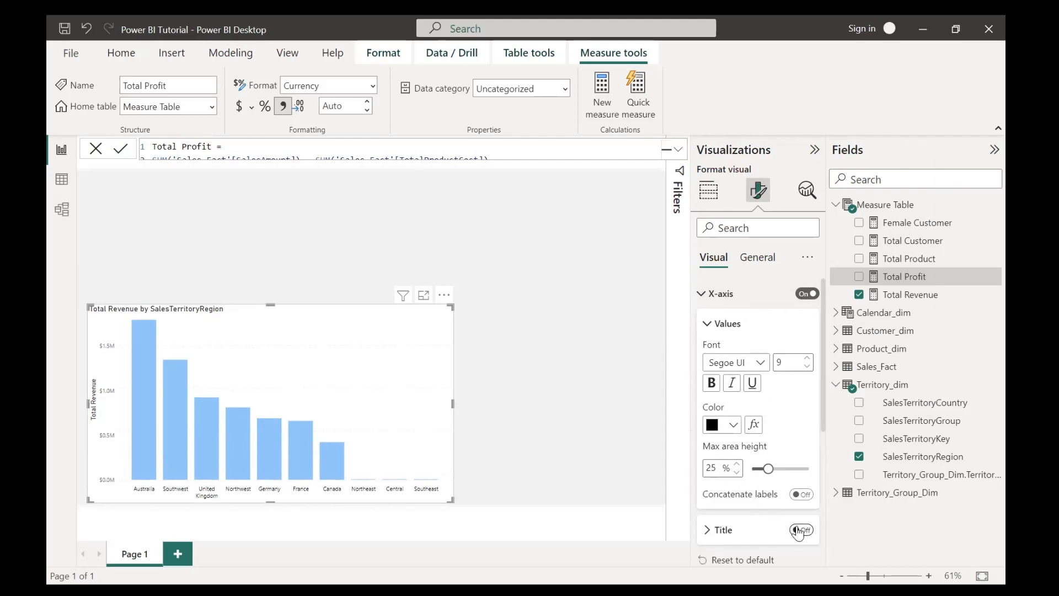
pyautogui.click(798, 530)
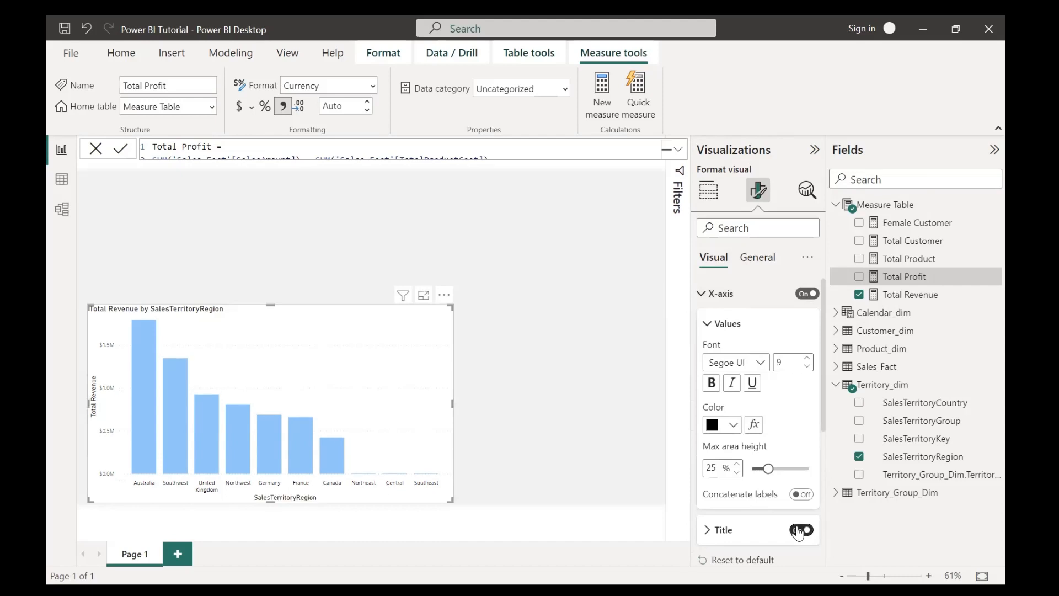
pyautogui.click(705, 331)
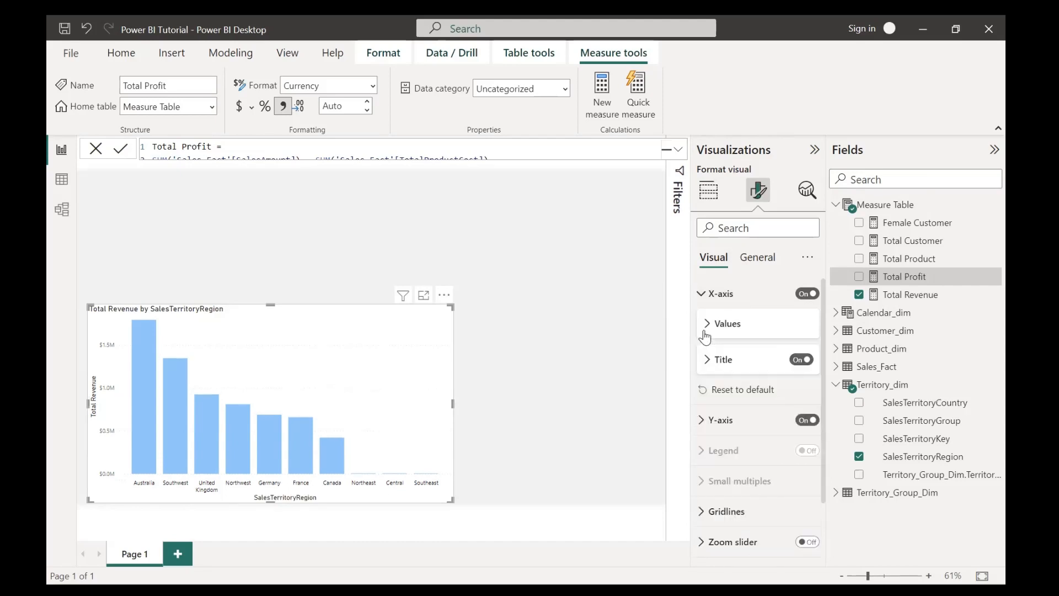
pyautogui.click(700, 296)
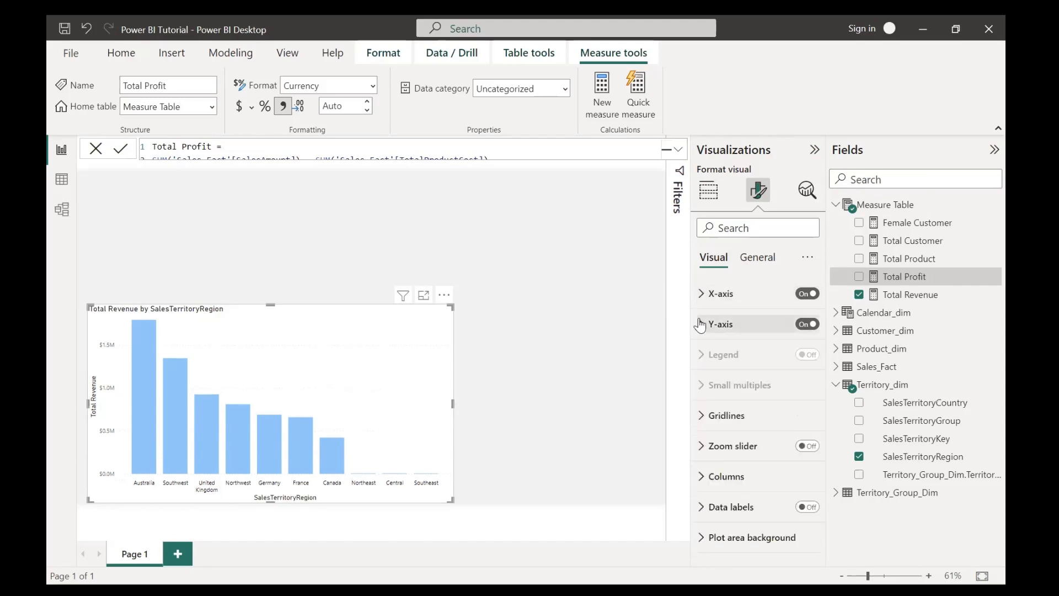
# - Set the color of the chart's Y-axis values to black, leaving the axis range on Auto
pyautogui.click(699, 326)
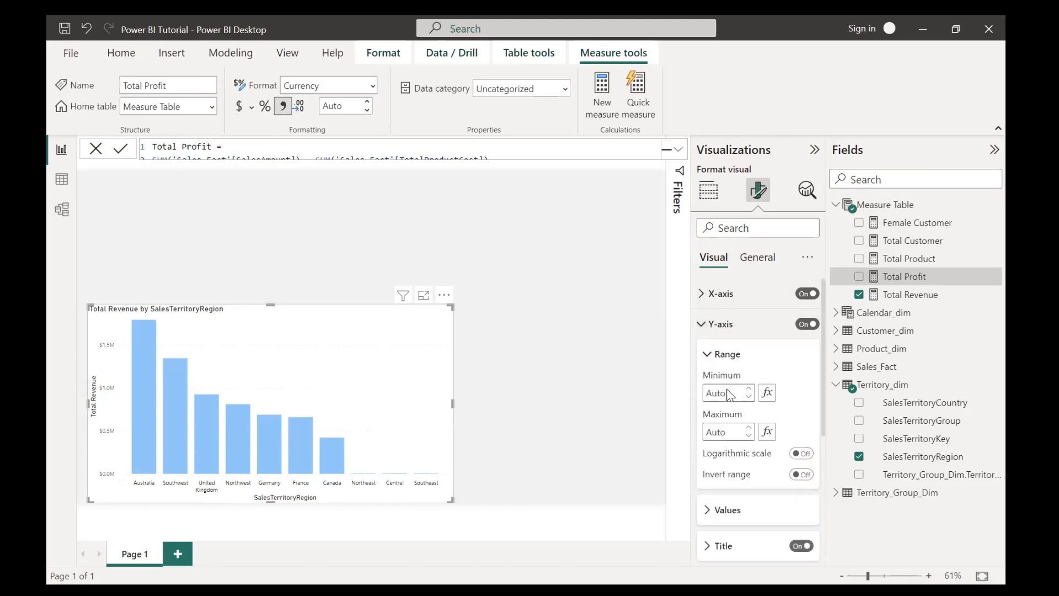
pyautogui.click(729, 395)
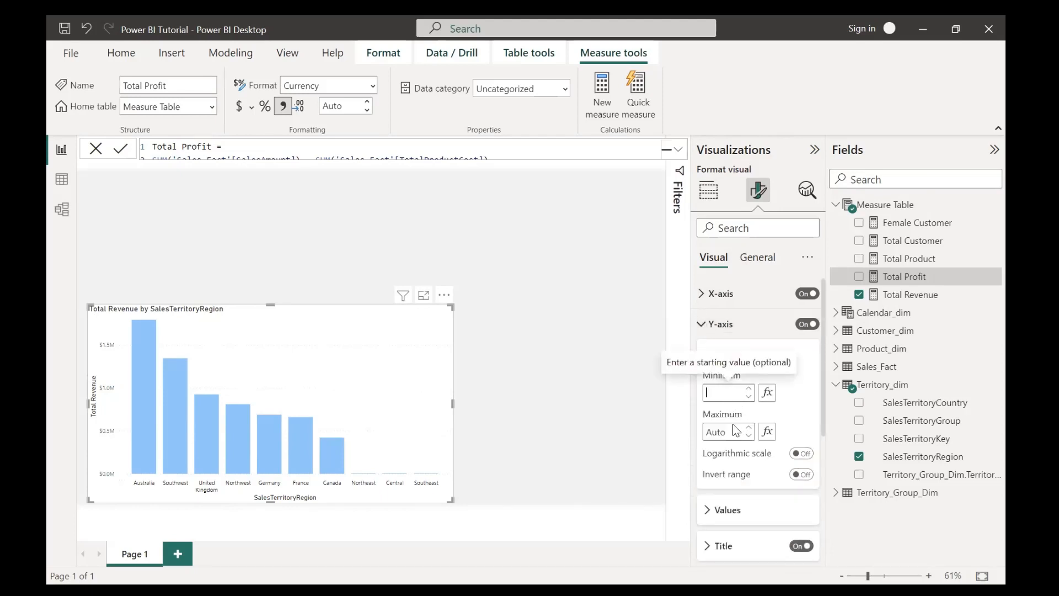
pyautogui.click(809, 406)
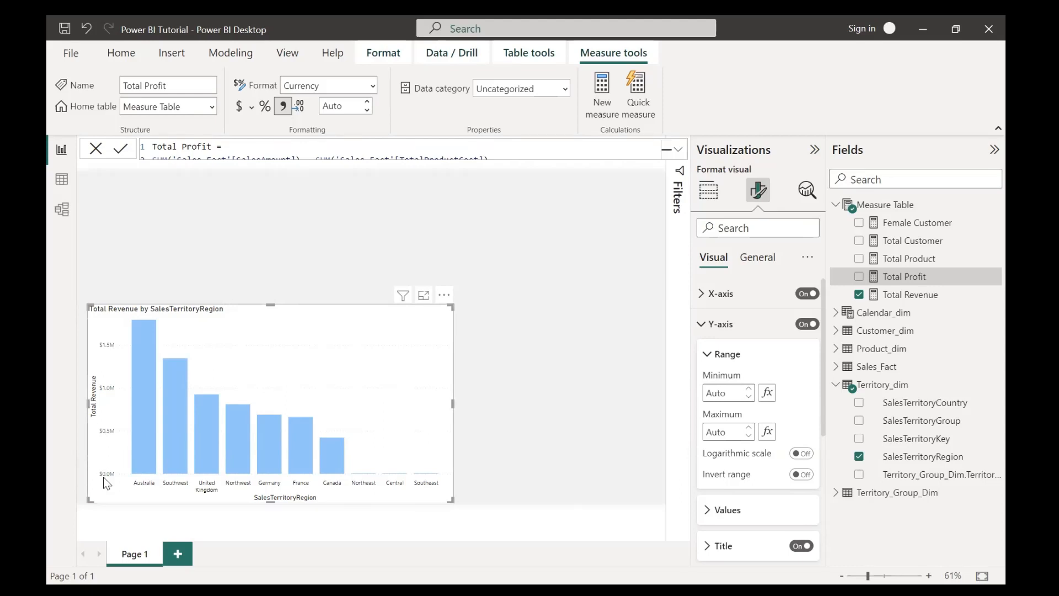
pyautogui.click(709, 358)
pyautogui.click(709, 391)
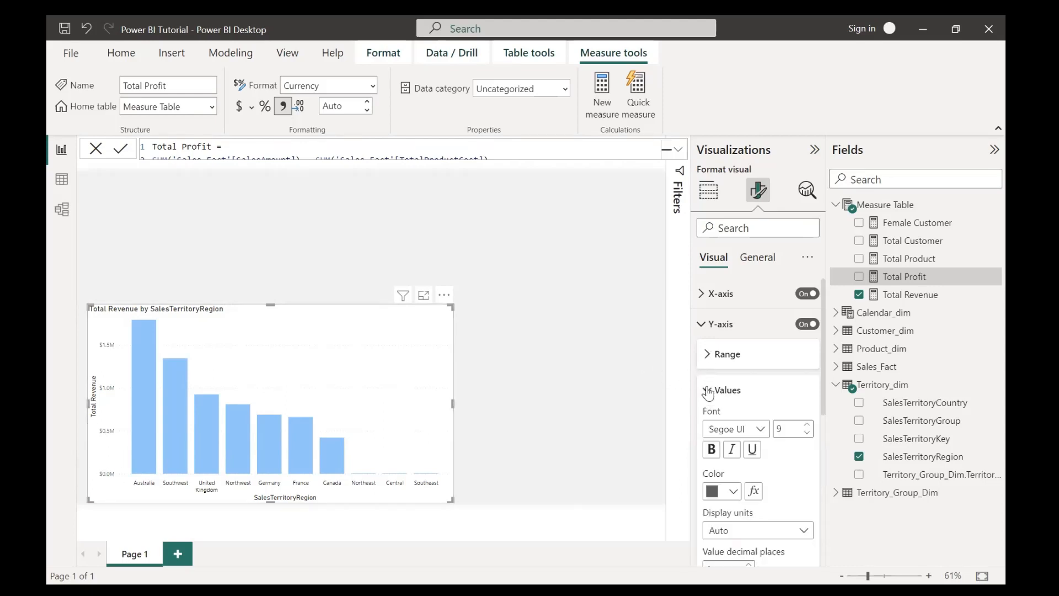
pyautogui.click(734, 491)
pyautogui.click(721, 426)
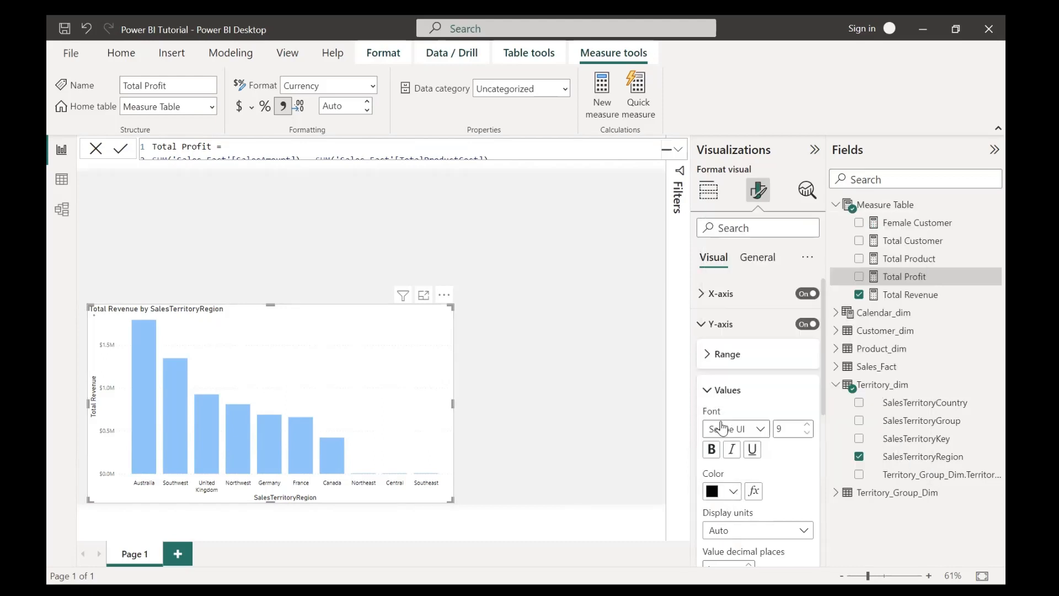
pyautogui.click(708, 393)
pyautogui.scroll(-1, 722, 441)
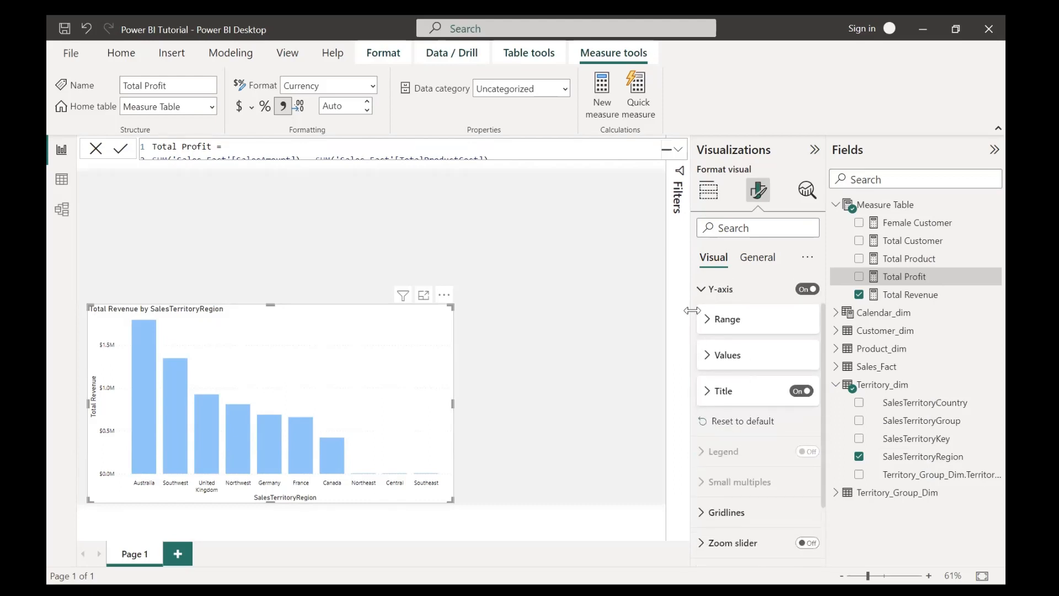
pyautogui.click(701, 295)
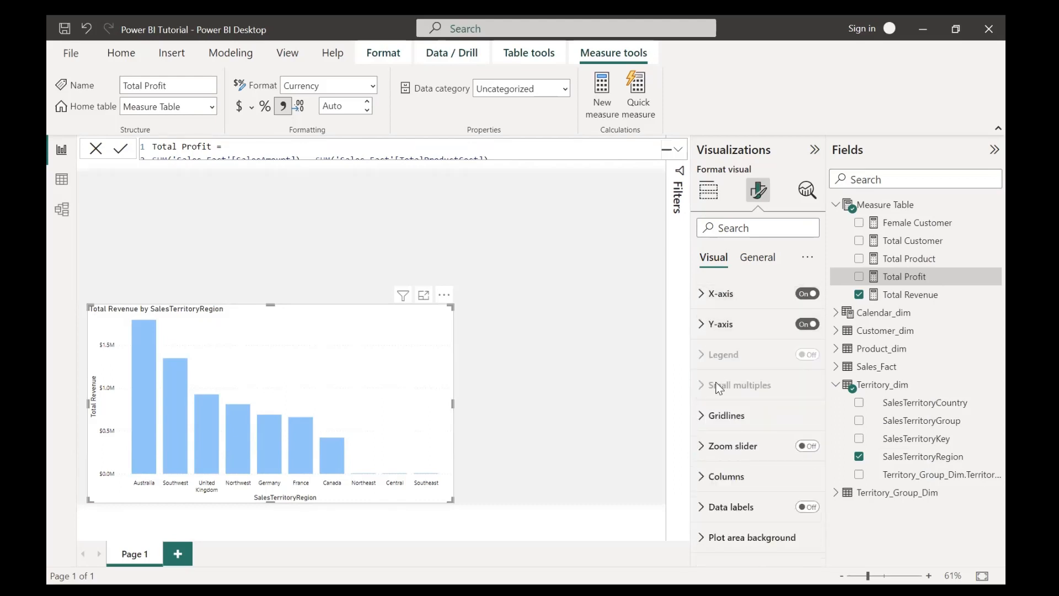
# - Set the default column color of the chart to the last dark blue in the main row of theme colors
pyautogui.click(701, 478)
pyautogui.scroll(-3, 745, 474)
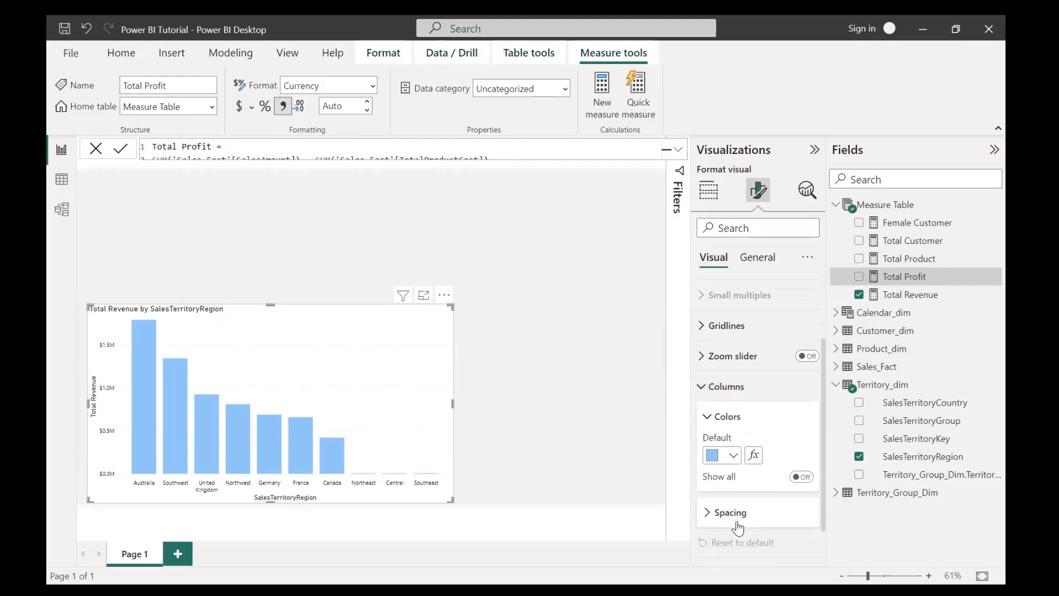
pyautogui.click(733, 455)
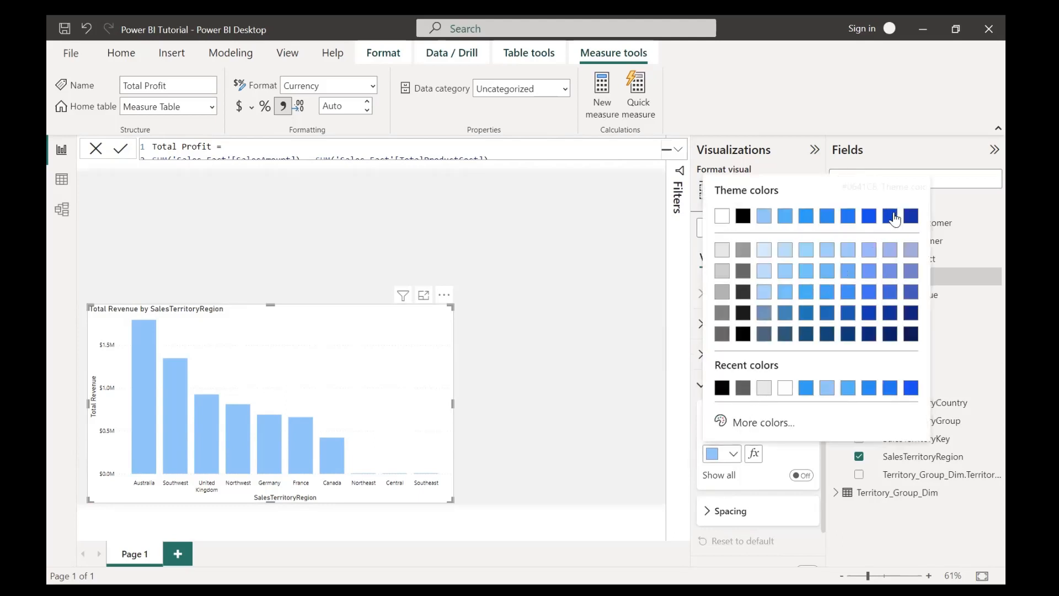
pyautogui.click(868, 218)
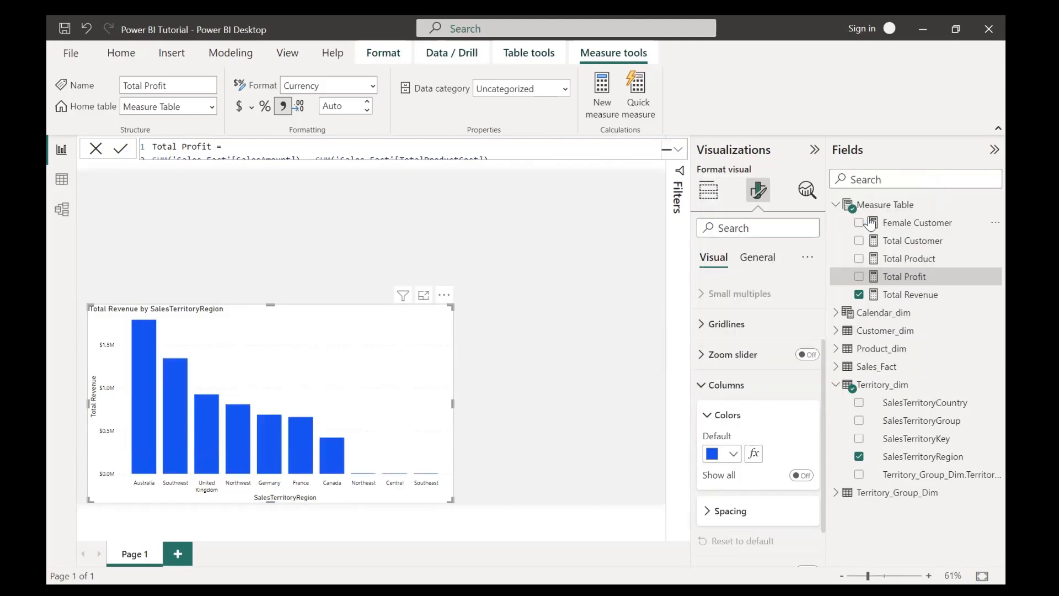
pyautogui.click(733, 454)
pyautogui.click(911, 217)
pyautogui.click(710, 425)
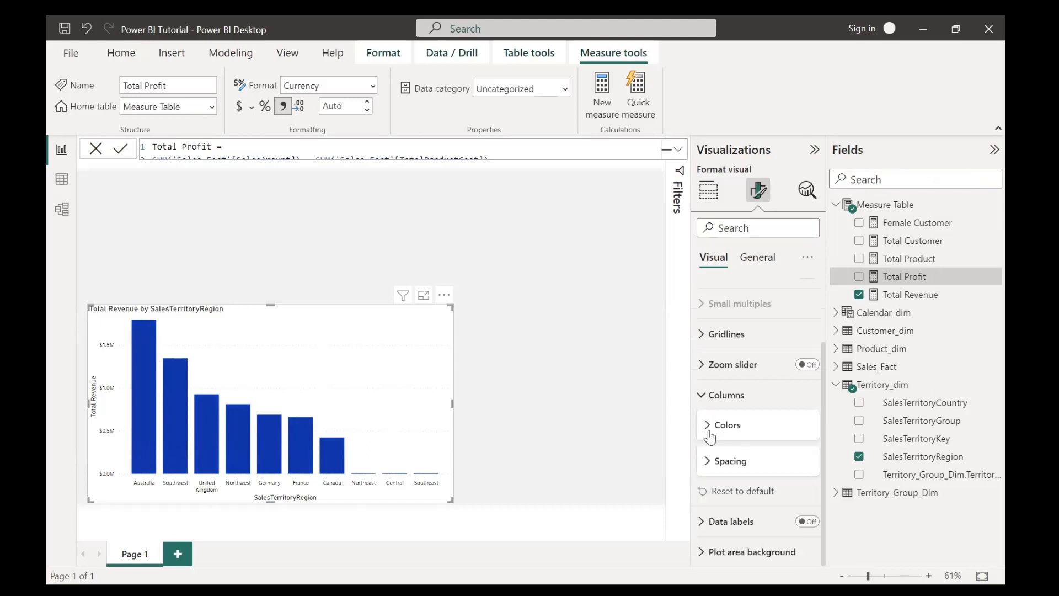
# - Turn on data labels for the columns and extend the chart's upper edge slightly to make it taller
pyautogui.click(806, 521)
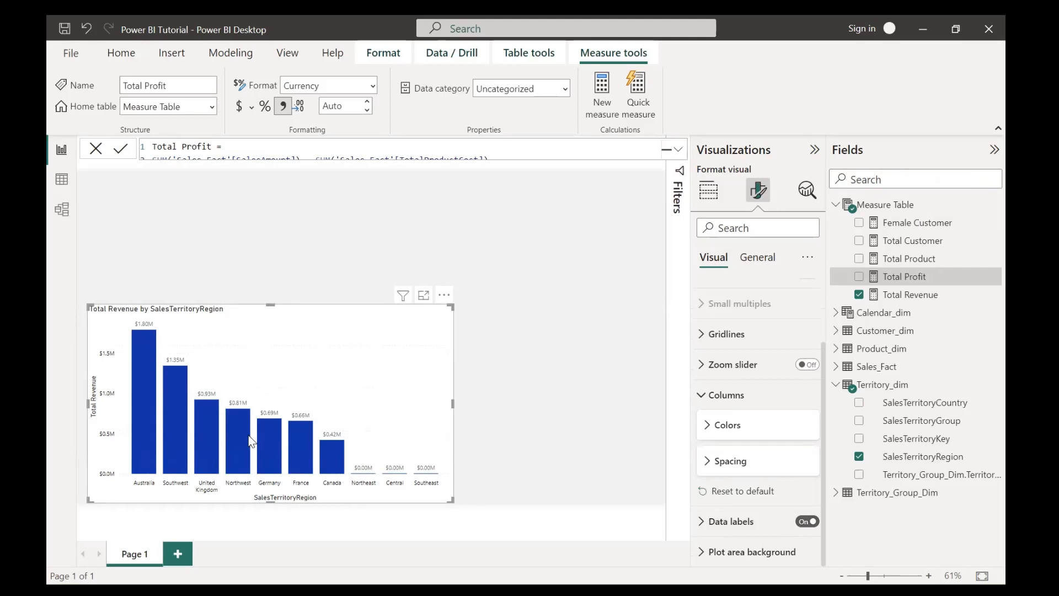
pyautogui.moveTo(270, 306); pyautogui.dragTo(270, 278)
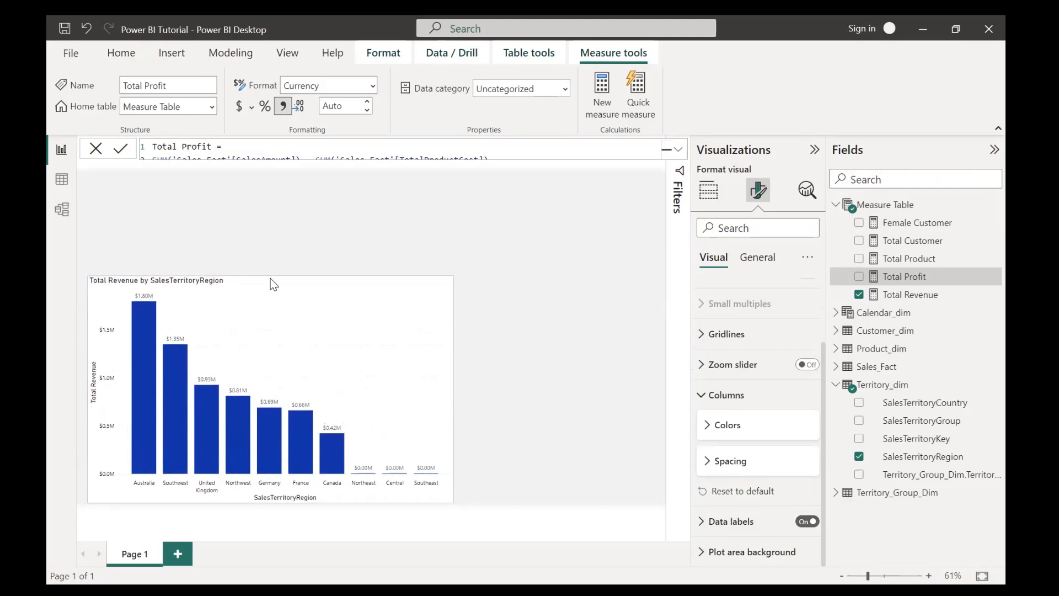
pyautogui.click(810, 522)
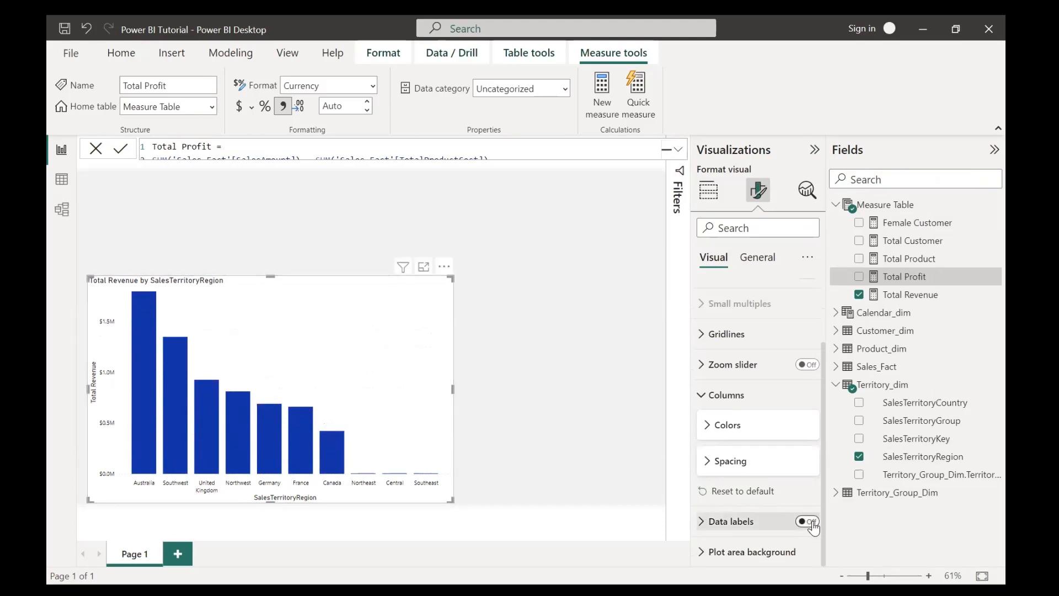
pyautogui.click(810, 522)
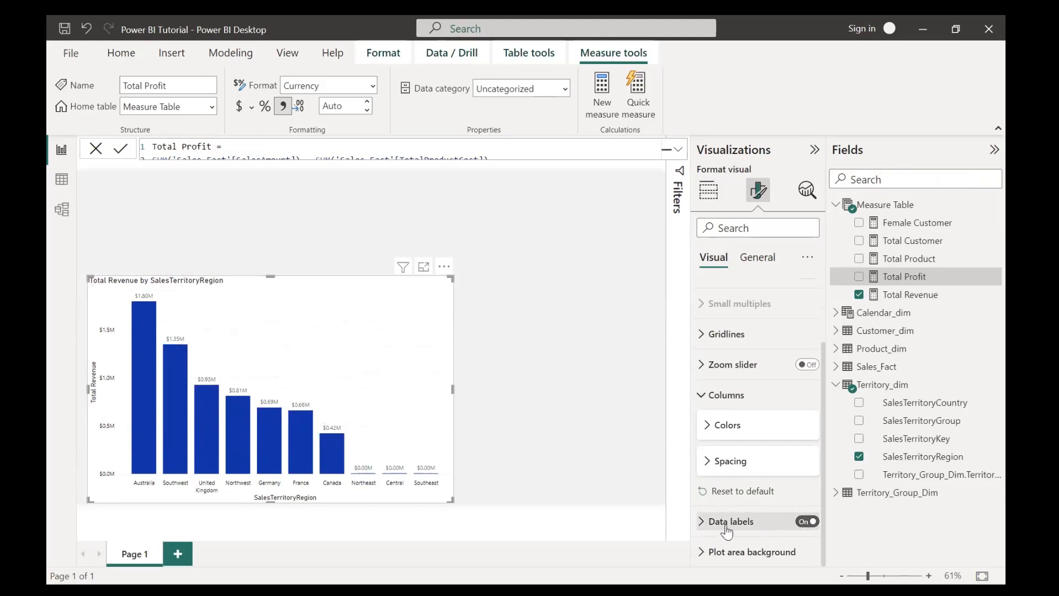
pyautogui.click(703, 523)
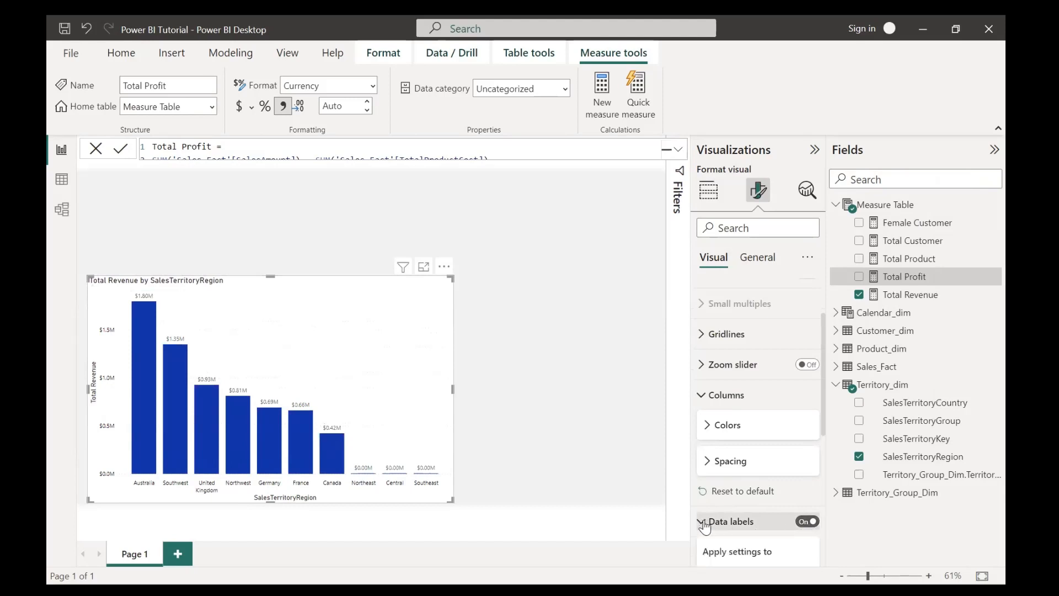
pyautogui.click(703, 523)
# - Turn off the Y-axis of the revenue column chart
pyautogui.scroll(2, 707, 525)
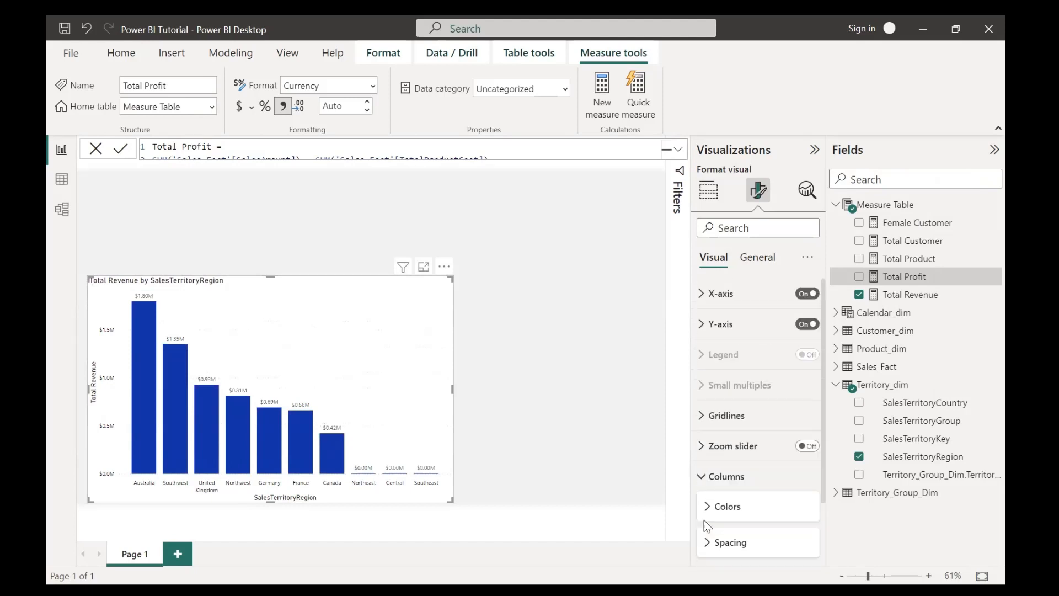
pyautogui.click(702, 325)
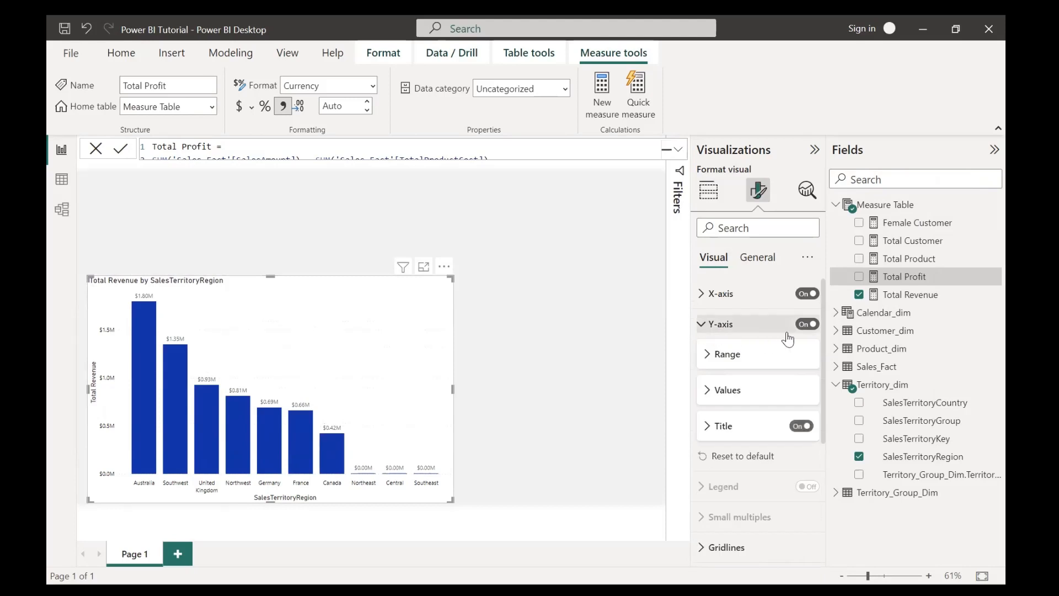
pyautogui.click(809, 327)
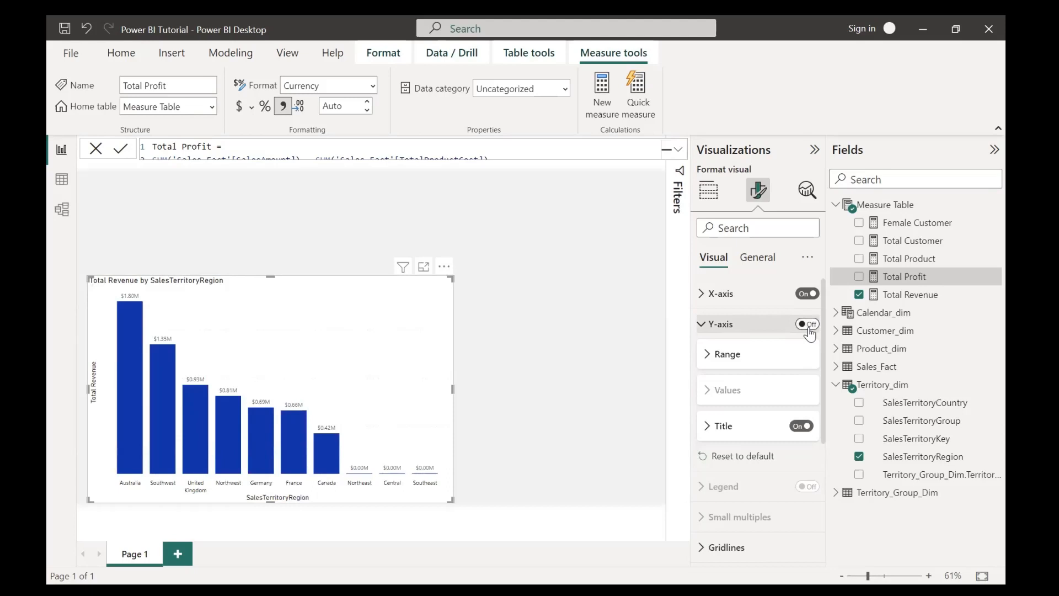
# - Center the title of the revenue column chart horizontally and make it bold
pyautogui.click(705, 324)
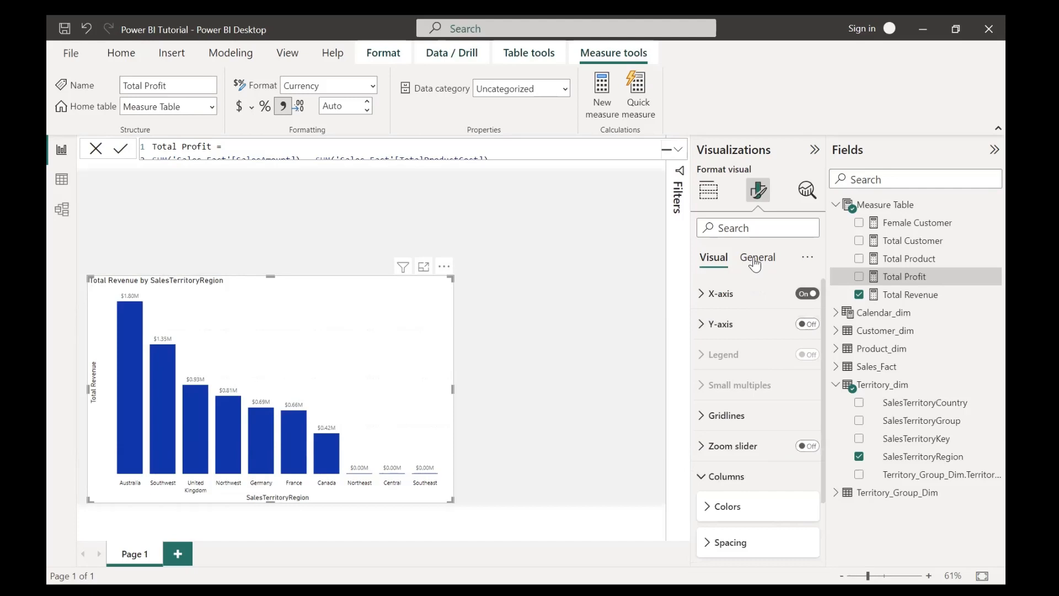
pyautogui.click(755, 265)
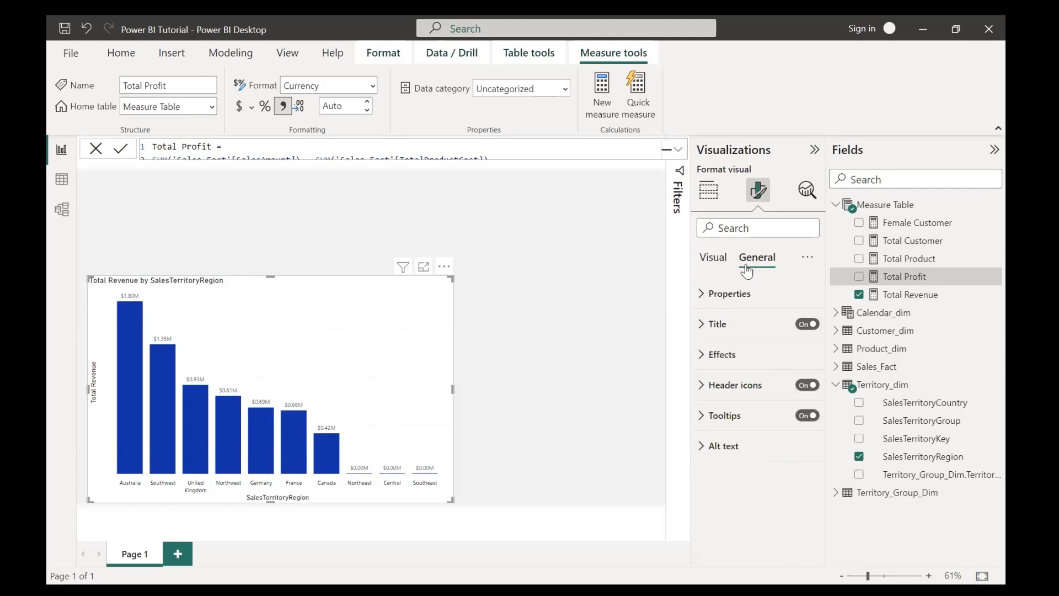
pyautogui.click(703, 330)
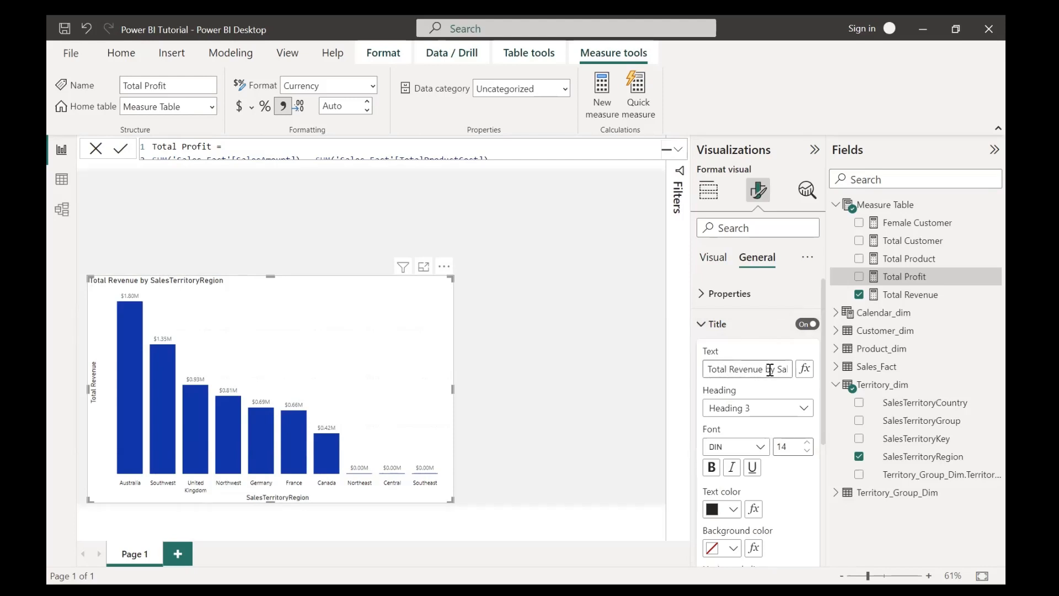
pyautogui.scroll(-1, 758, 429)
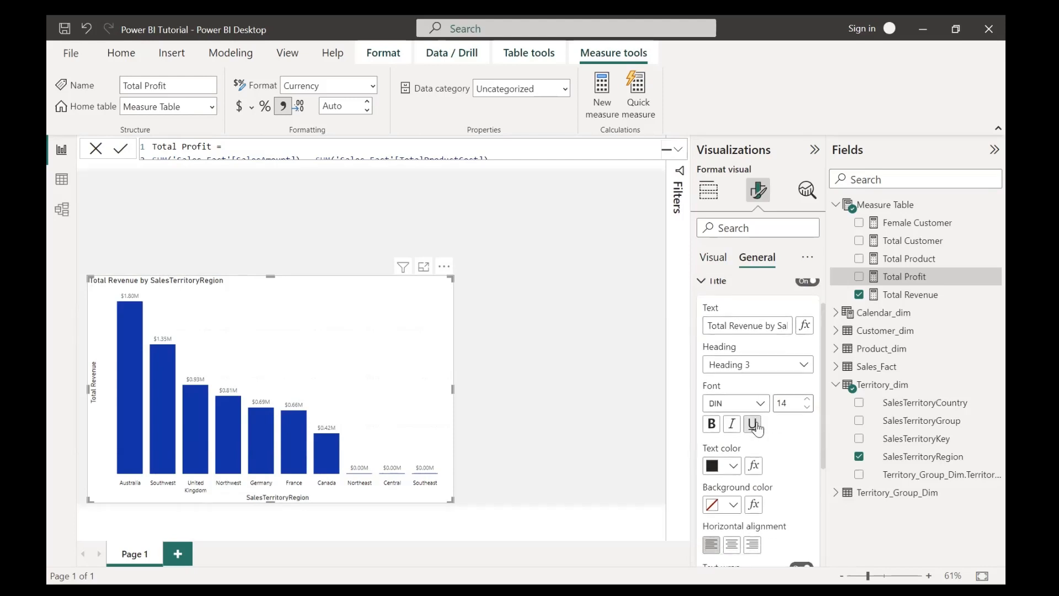
pyautogui.click(732, 546)
pyautogui.scroll(-2, 732, 546)
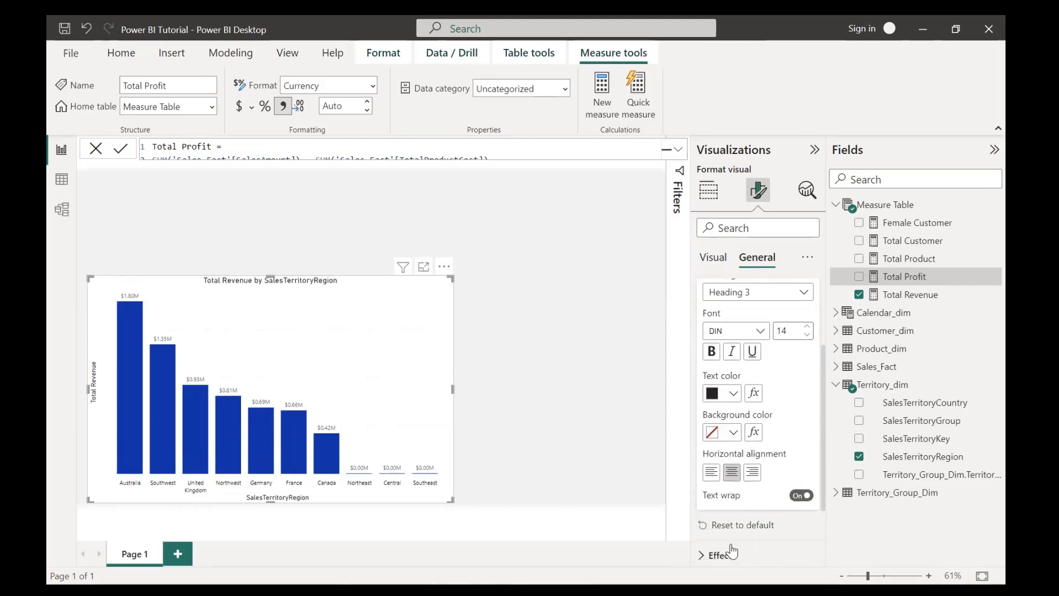
pyautogui.click(707, 343)
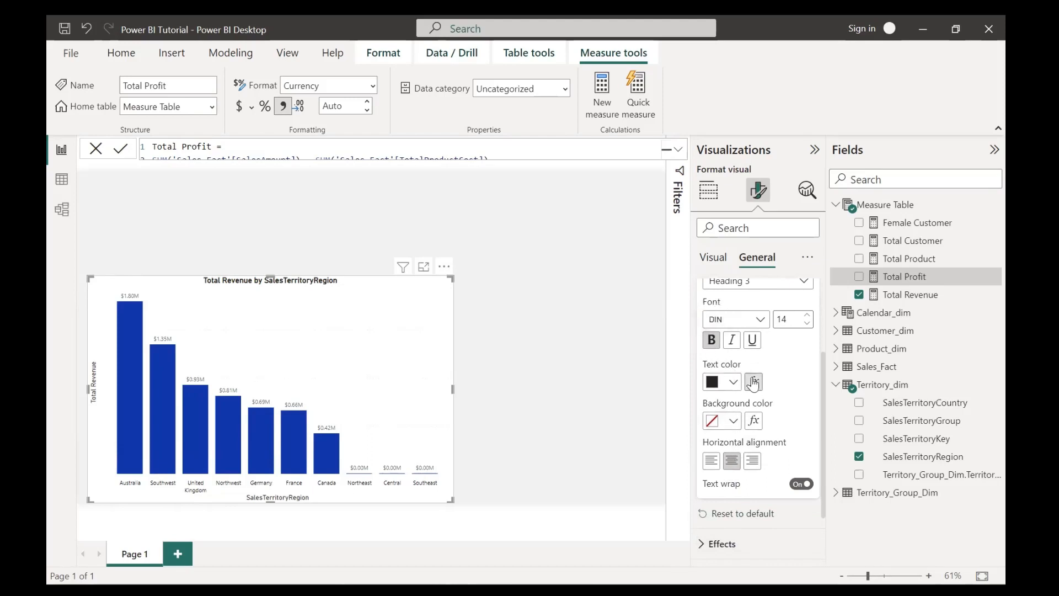
pyautogui.scroll(2, 706, 315)
pyautogui.click(702, 300)
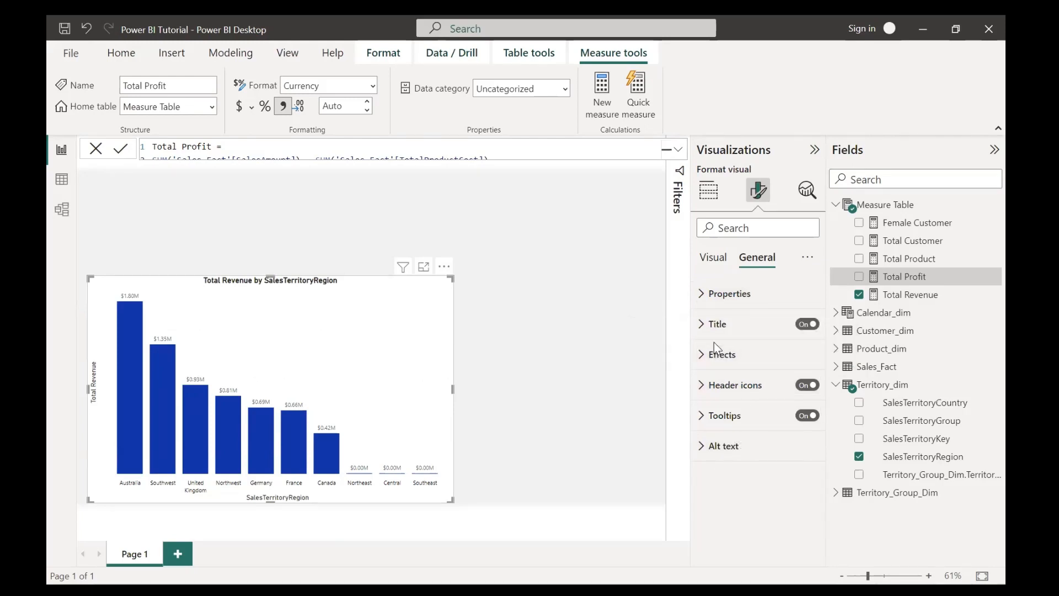
# - Turn on the visual border in the revenue chart's effects settings
pyautogui.click(708, 363)
pyautogui.scroll(-2, 759, 429)
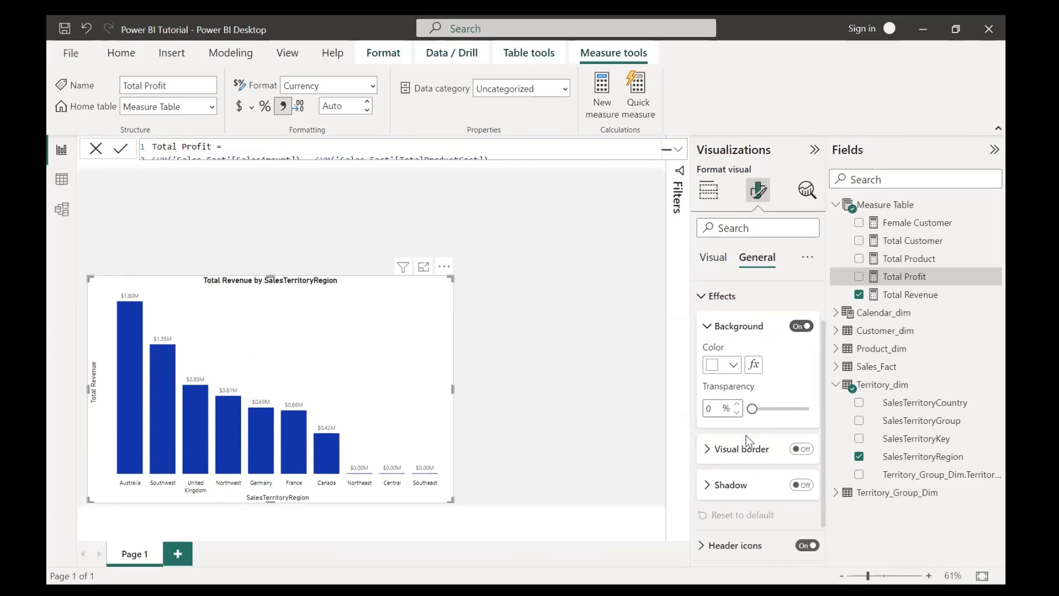
pyautogui.click(796, 451)
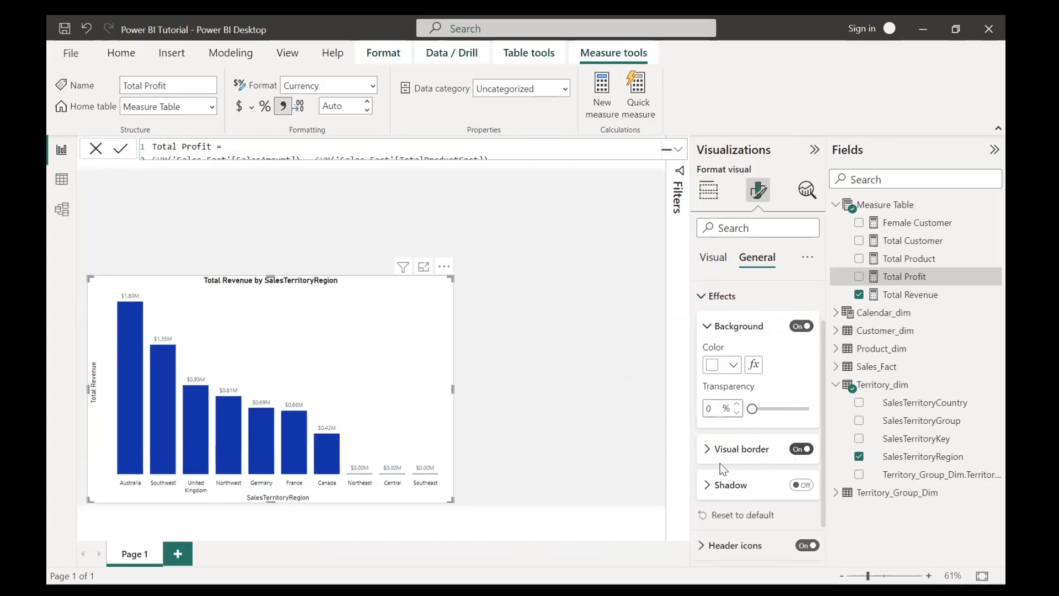
pyautogui.click(707, 449)
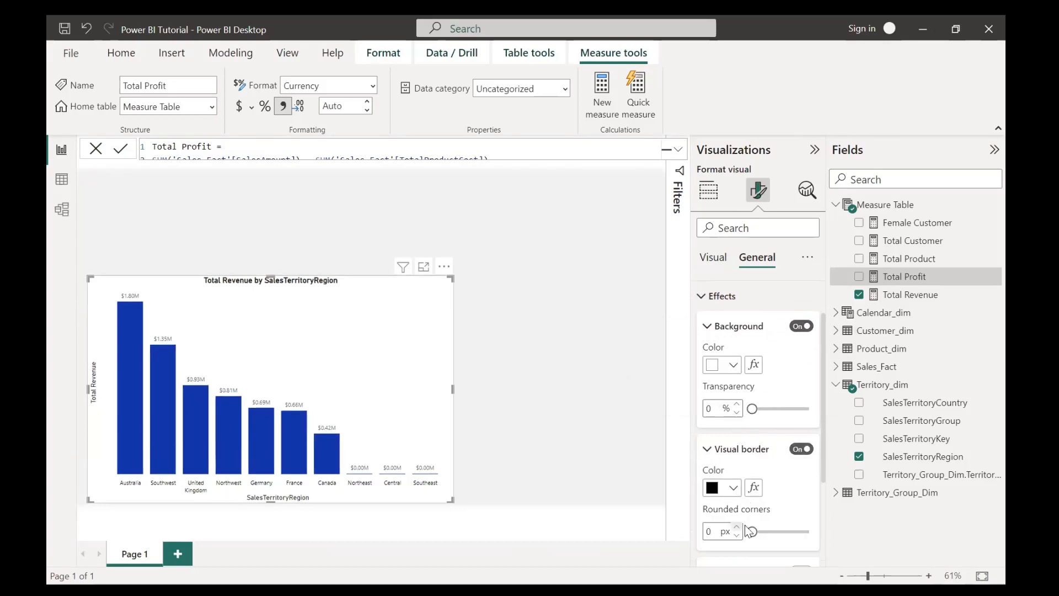
pyautogui.moveTo(750, 527); pyautogui.dragTo(671, 531)
pyautogui.press('BackSpace')
pyautogui.write('0')
pyautogui.click(805, 447)
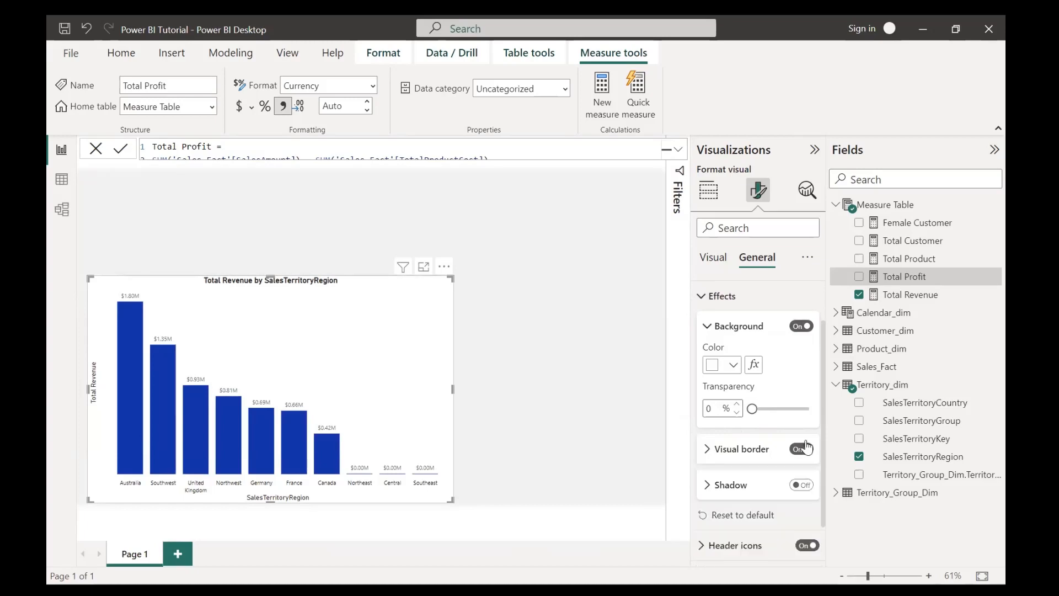
pyautogui.click(707, 449)
pyautogui.click(798, 449)
pyautogui.click(800, 449)
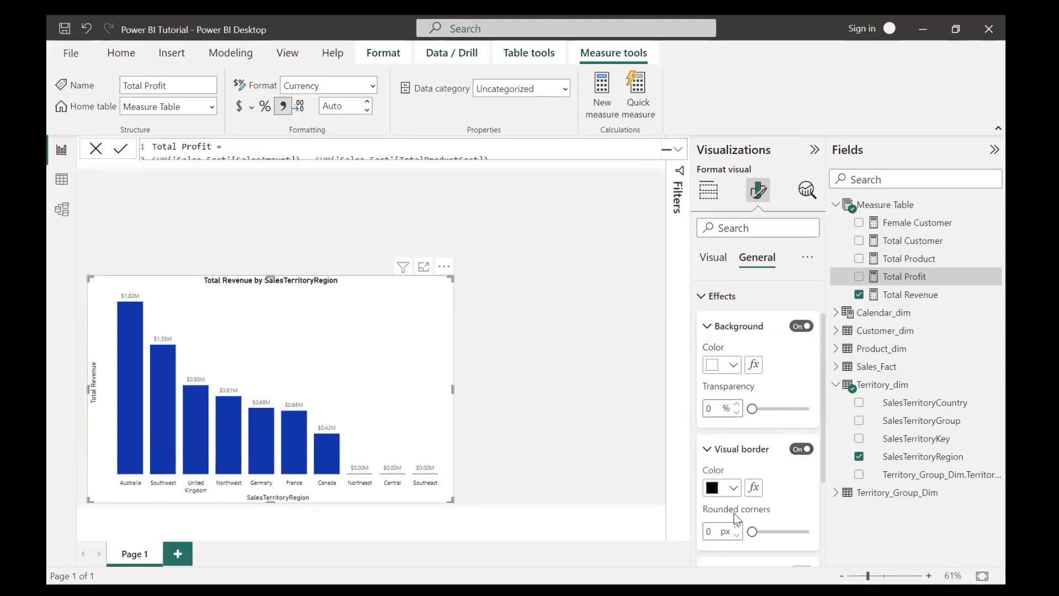
# - Set the rounded corners of the chart's visual border to 10 px and deselect the chart to check the frame
pyautogui.click(714, 531)
pyautogui.press('BackSpace')
pyautogui.write('10')
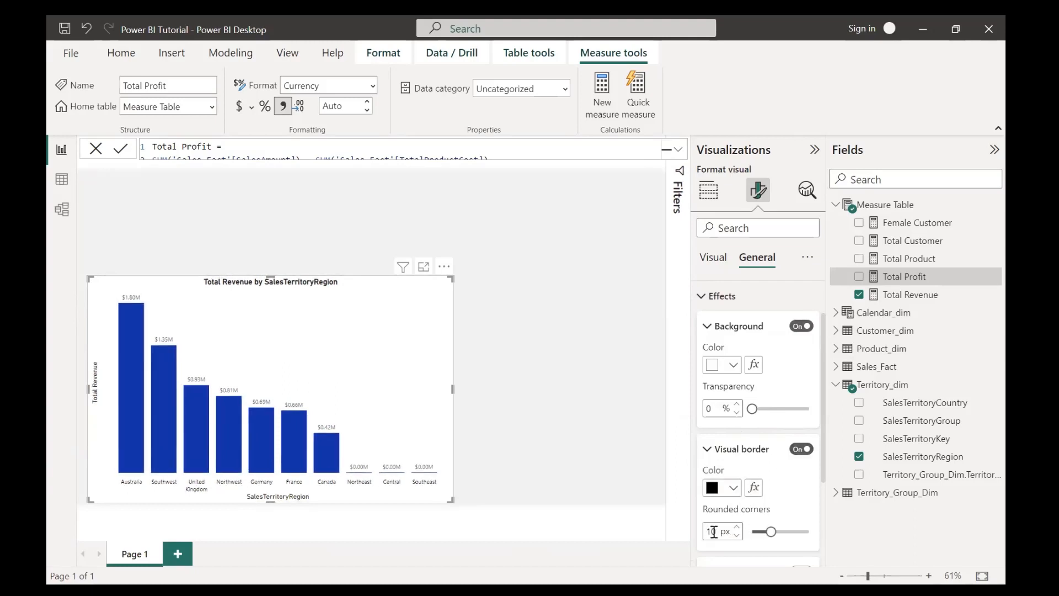
pyautogui.click(719, 453)
pyautogui.click(538, 405)
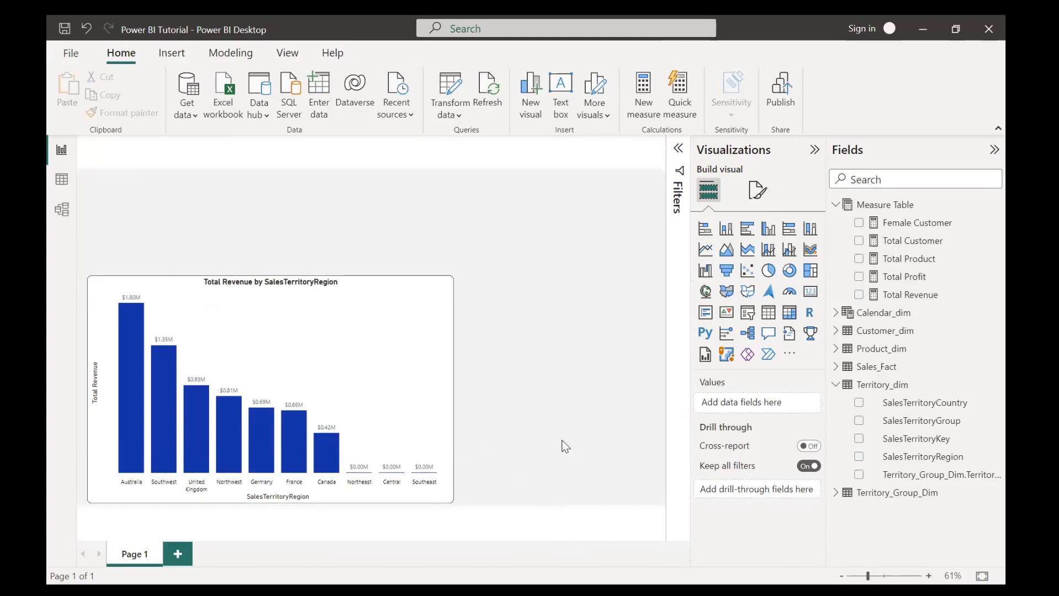
# - Change the visual border color of the revenue column chart to white
pyautogui.click(436, 397)
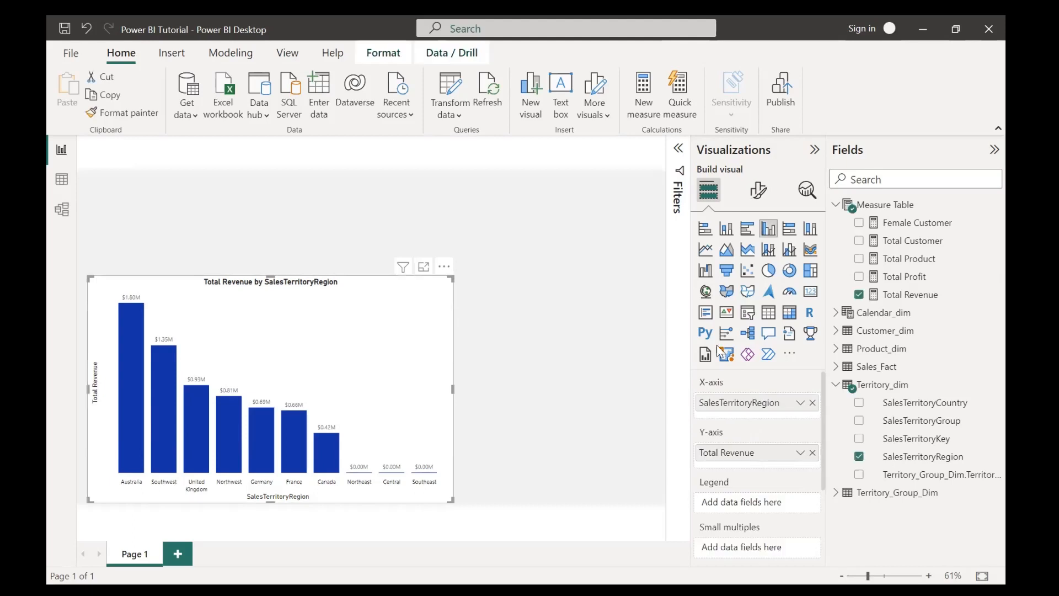
pyautogui.click(759, 193)
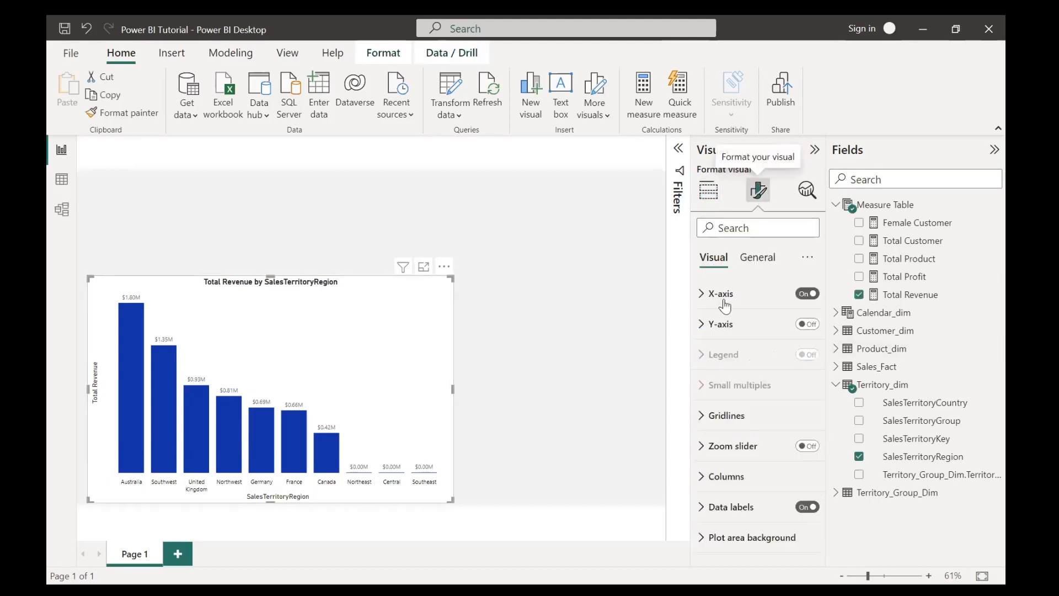
pyautogui.click(756, 261)
pyautogui.click(703, 364)
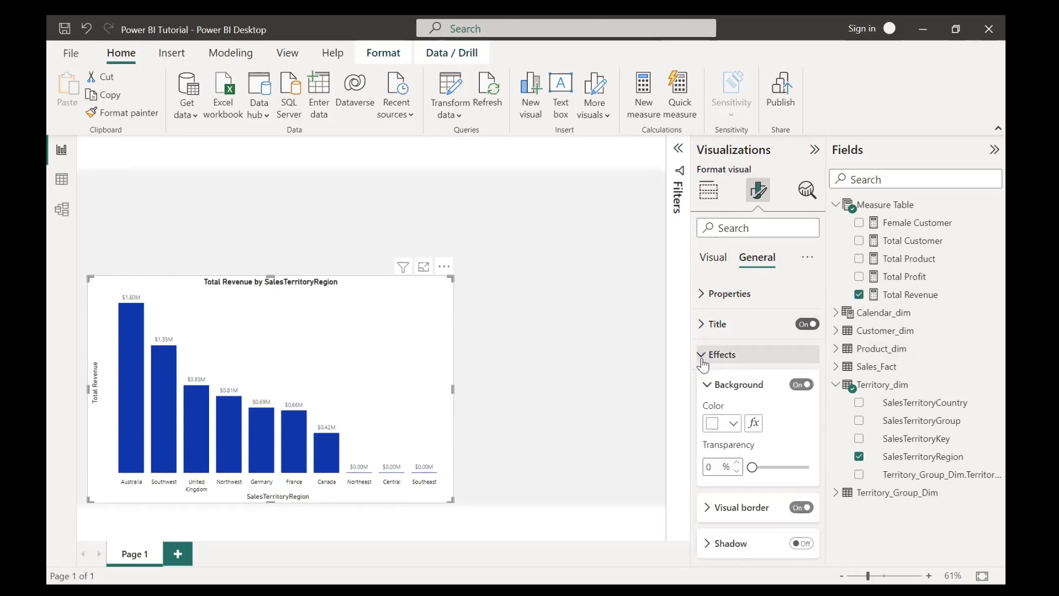
pyautogui.scroll(-2, 731, 474)
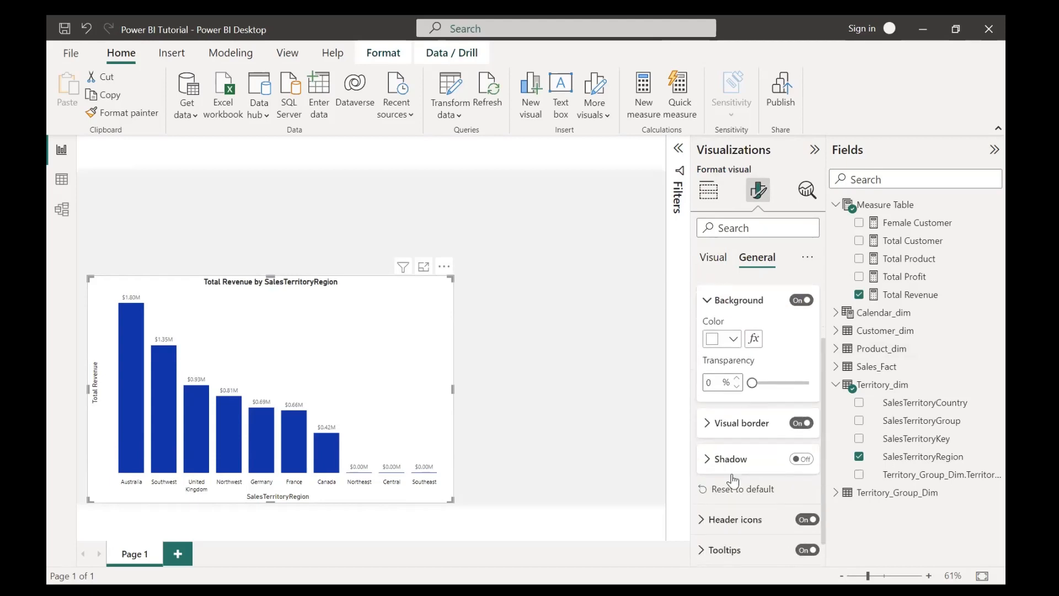
pyautogui.click(707, 409)
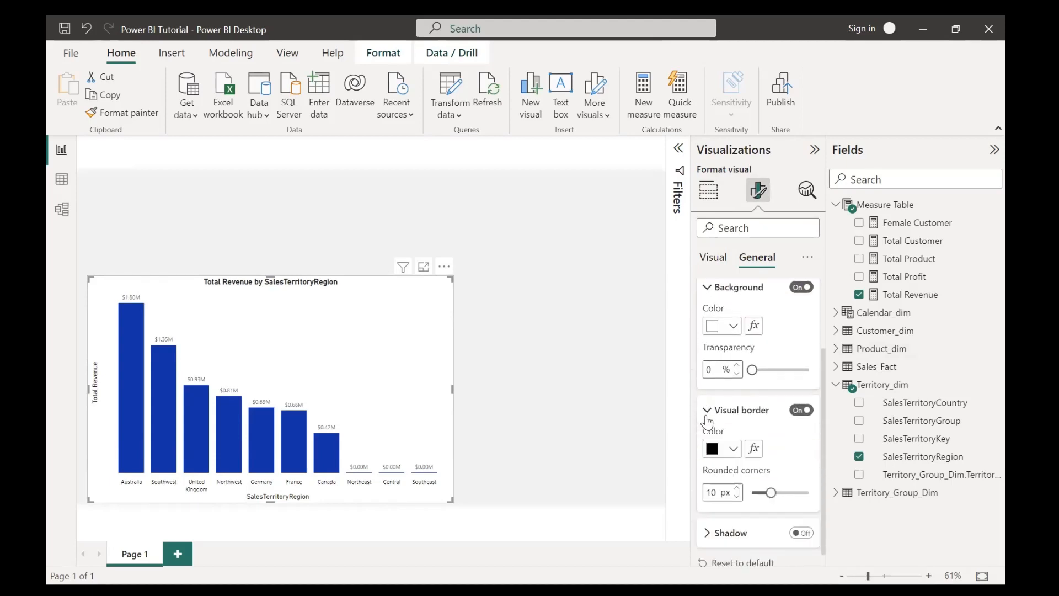
pyautogui.click(730, 450)
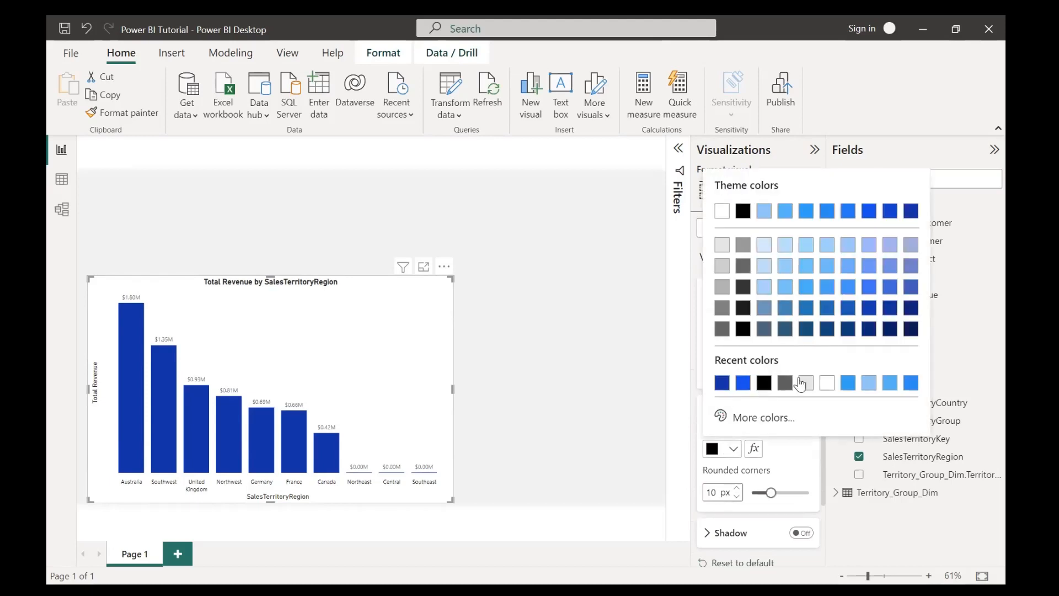
pyautogui.click(722, 212)
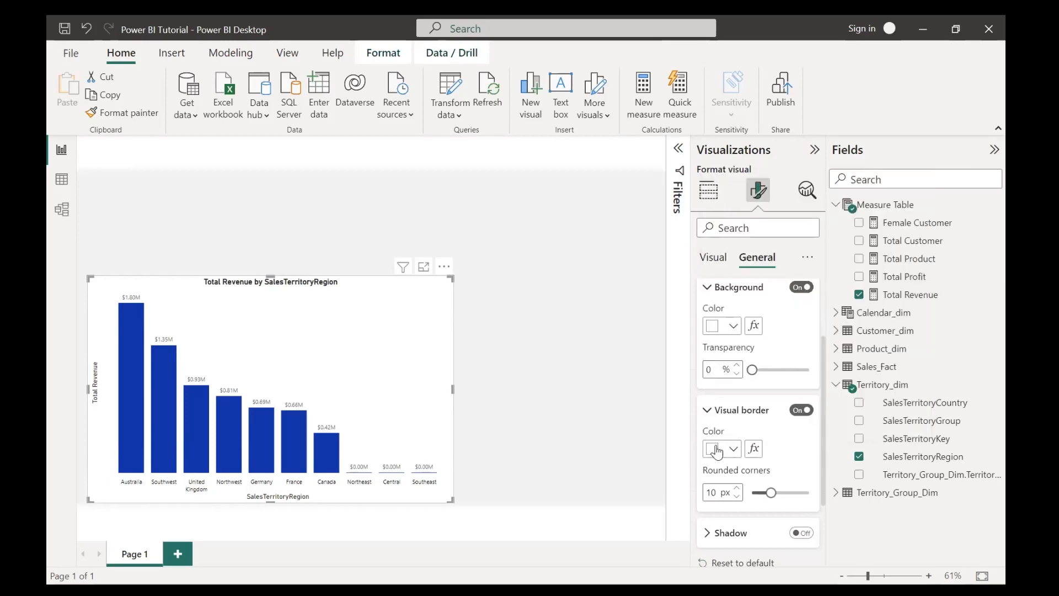
# - Set the rounded corners of the chart's visual border to 15 px
pyautogui.click(722, 494)
pyautogui.press('BackSpace')
pyautogui.write('5')
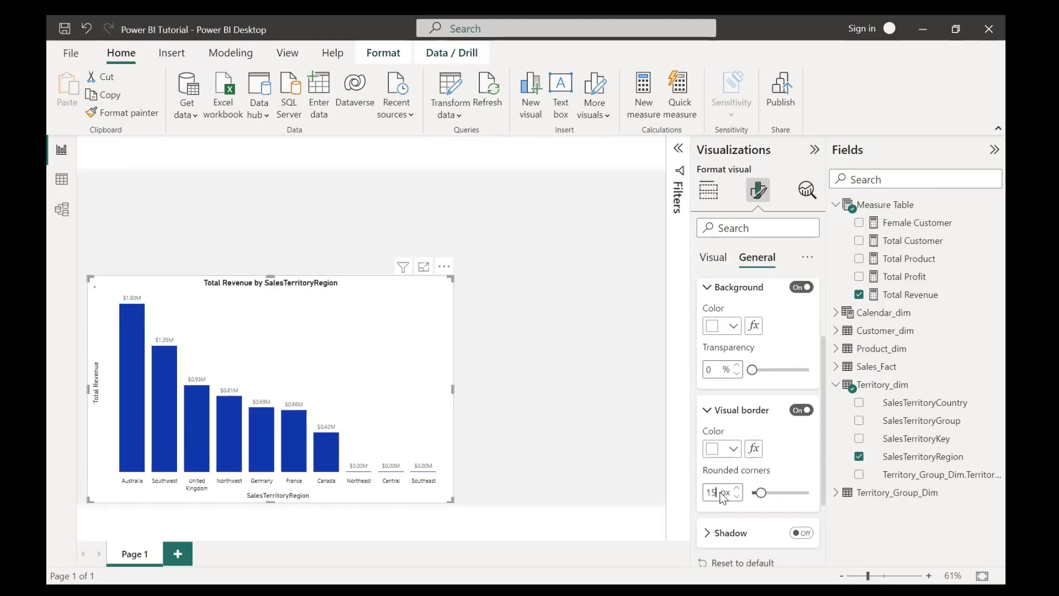
pyautogui.click(709, 418)
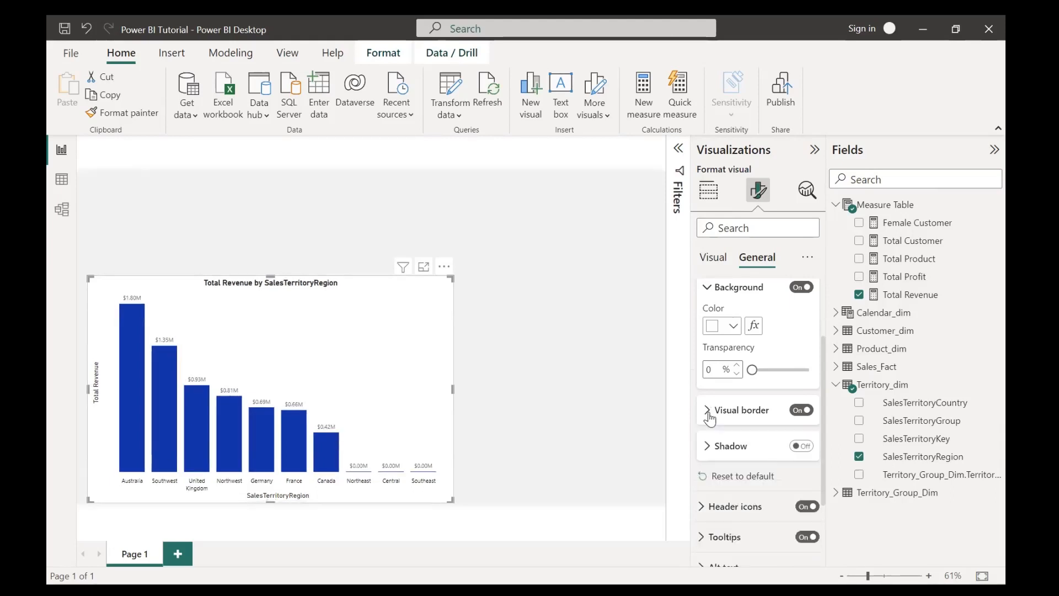
# - Turn on the chart's shadow and move the chart slightly up and to the right on the page
pyautogui.click(803, 447)
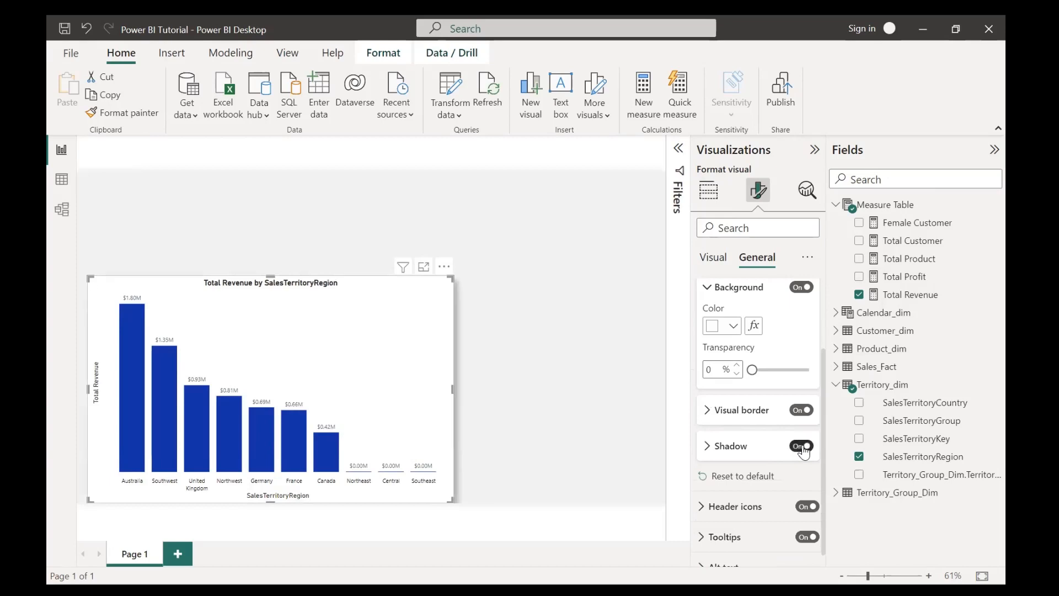
pyautogui.click(803, 448)
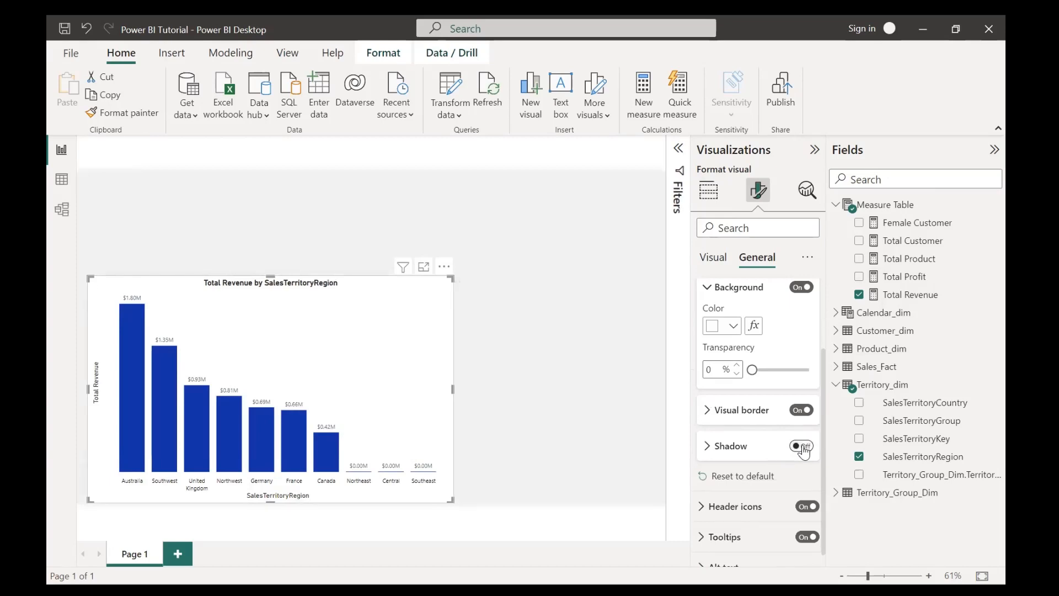
pyautogui.click(803, 448)
pyautogui.moveTo(343, 331); pyautogui.dragTo(386, 286)
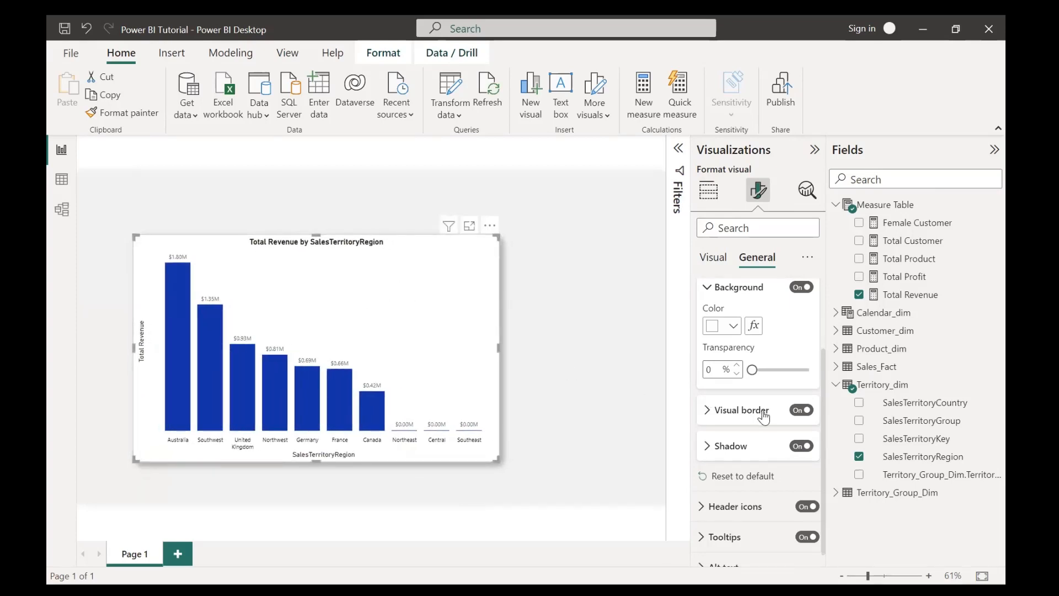
# - Set the chart's shadow color to the dark gray shade in the second row below black in the theme colors
pyautogui.click(706, 454)
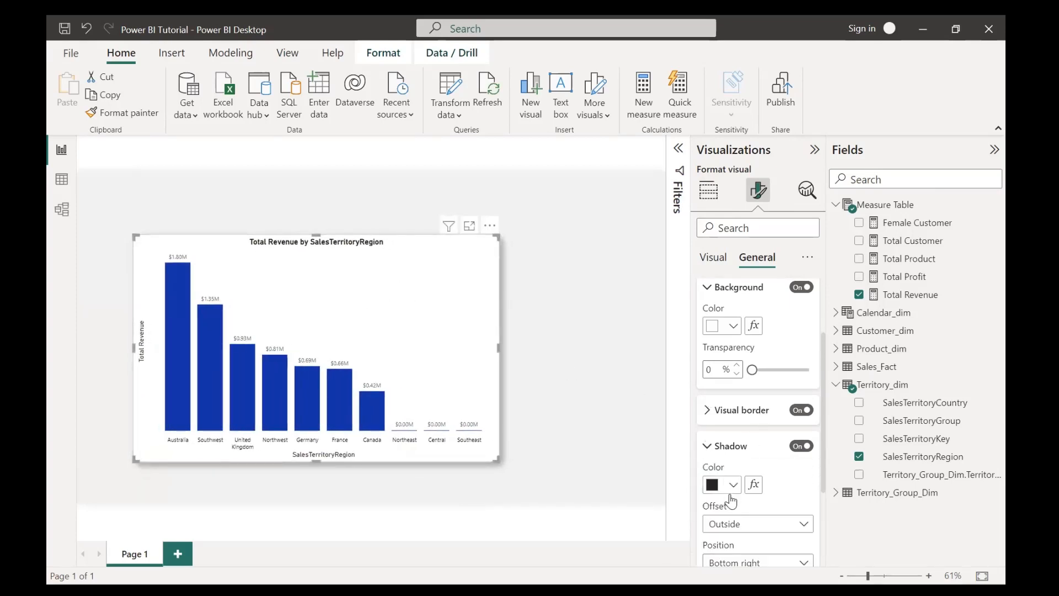
pyautogui.scroll(-2, 730, 498)
pyautogui.scroll(-1, 730, 494)
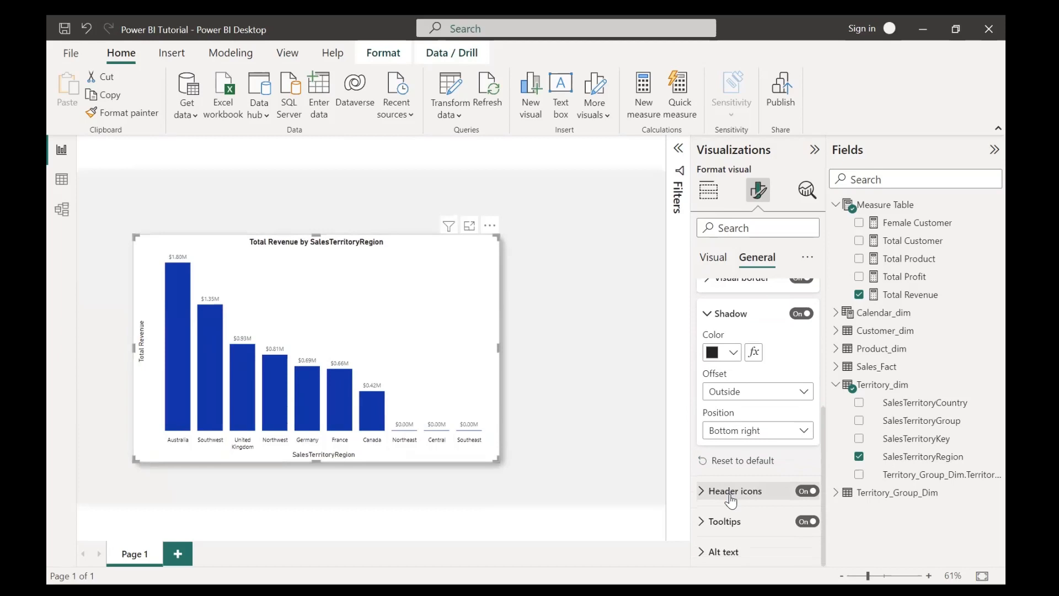
pyautogui.click(730, 354)
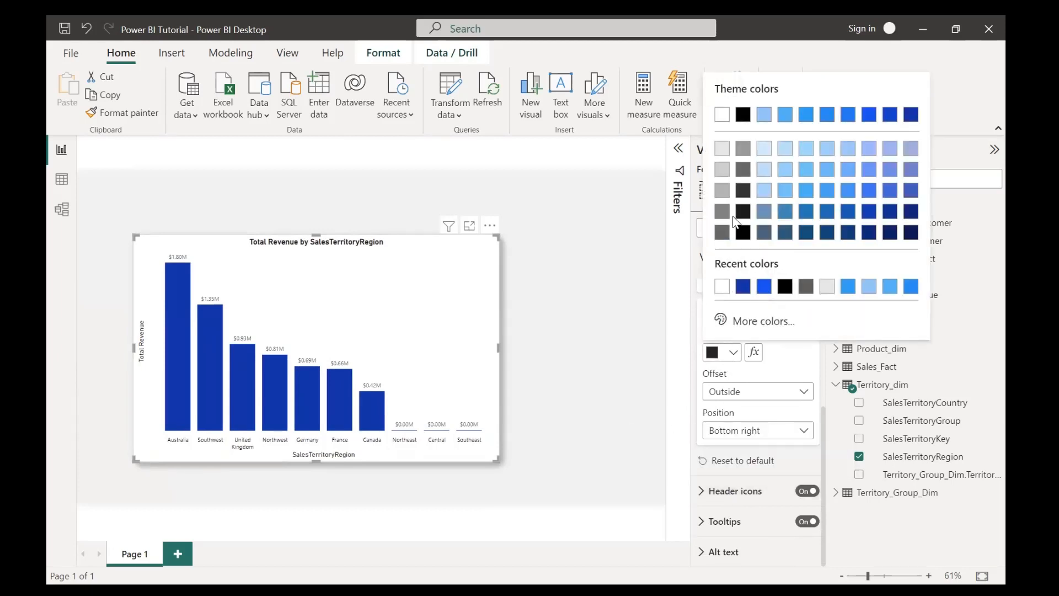
pyautogui.click(744, 170)
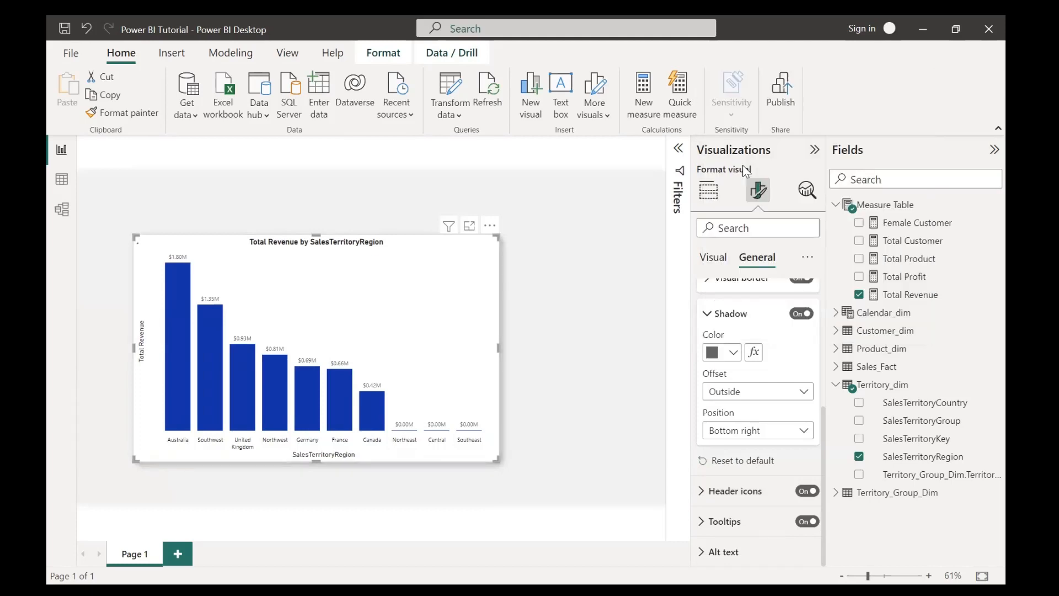
# - Set the position of the chart's shadow to Center
pyautogui.click(776, 429)
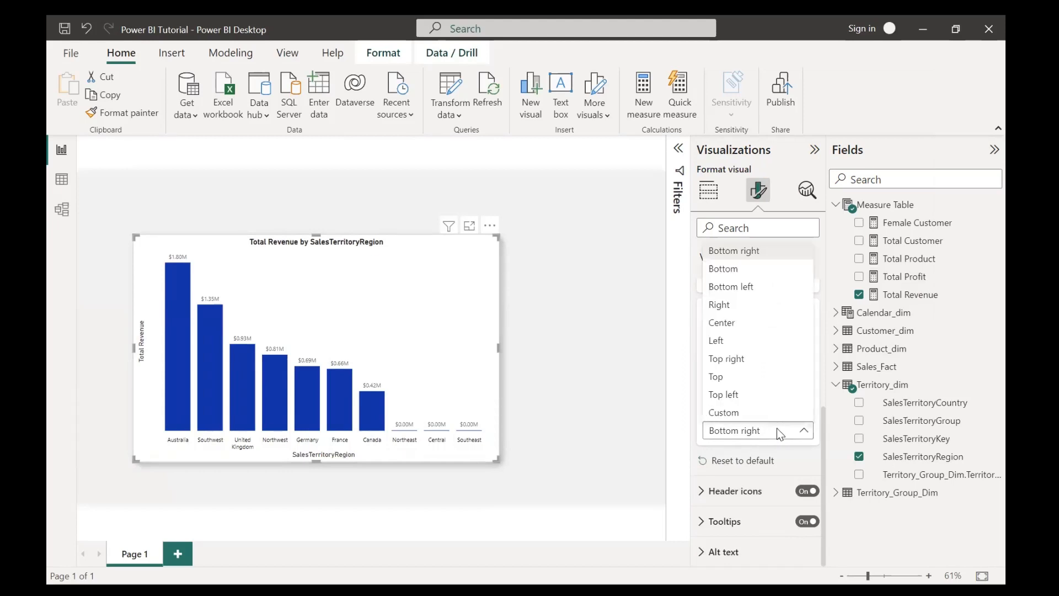
pyautogui.click(751, 325)
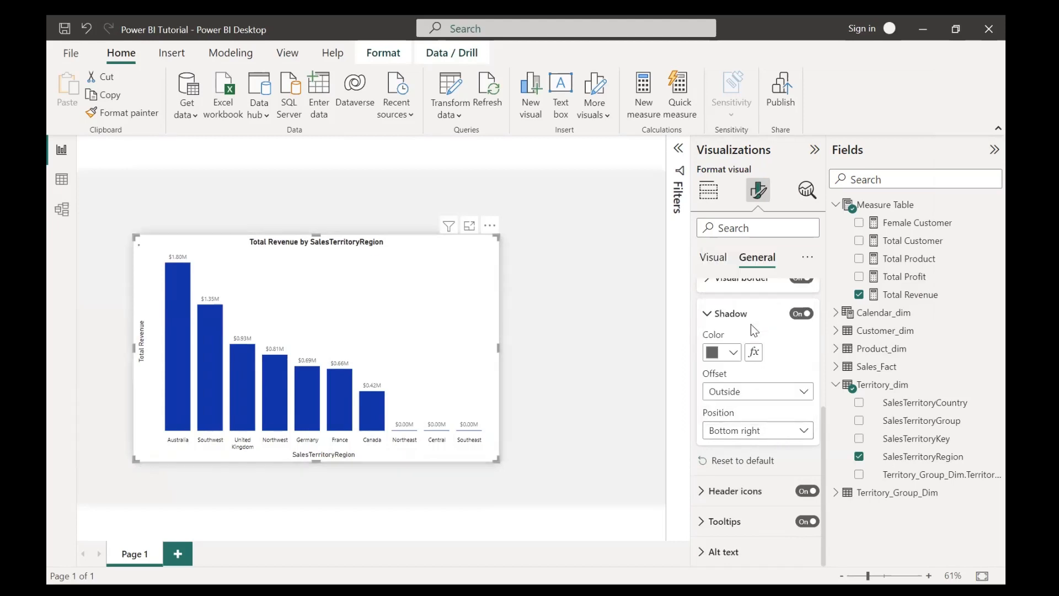
pyautogui.click(795, 428)
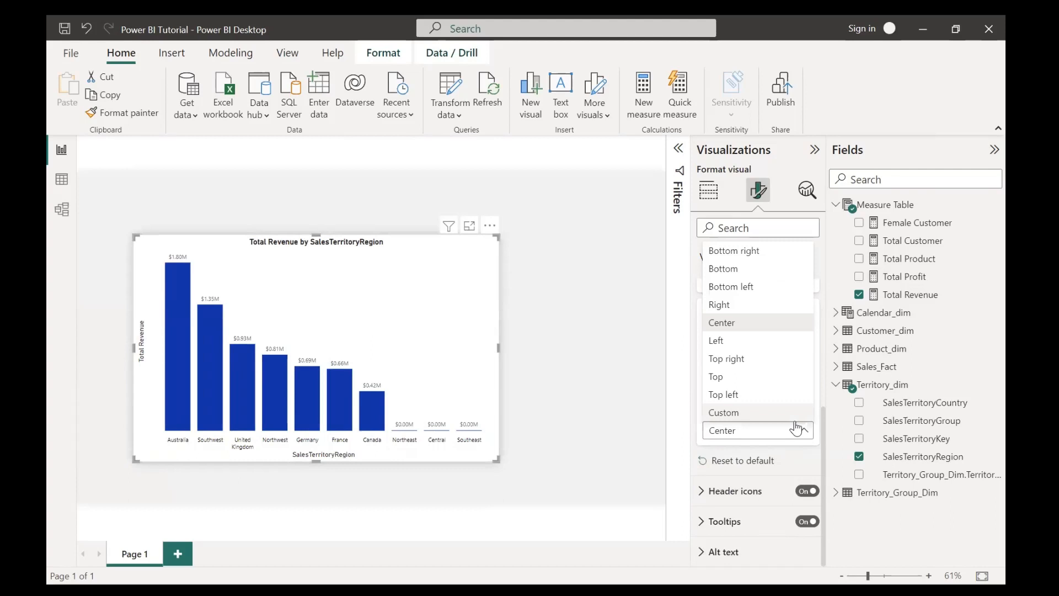
pyautogui.click(772, 440)
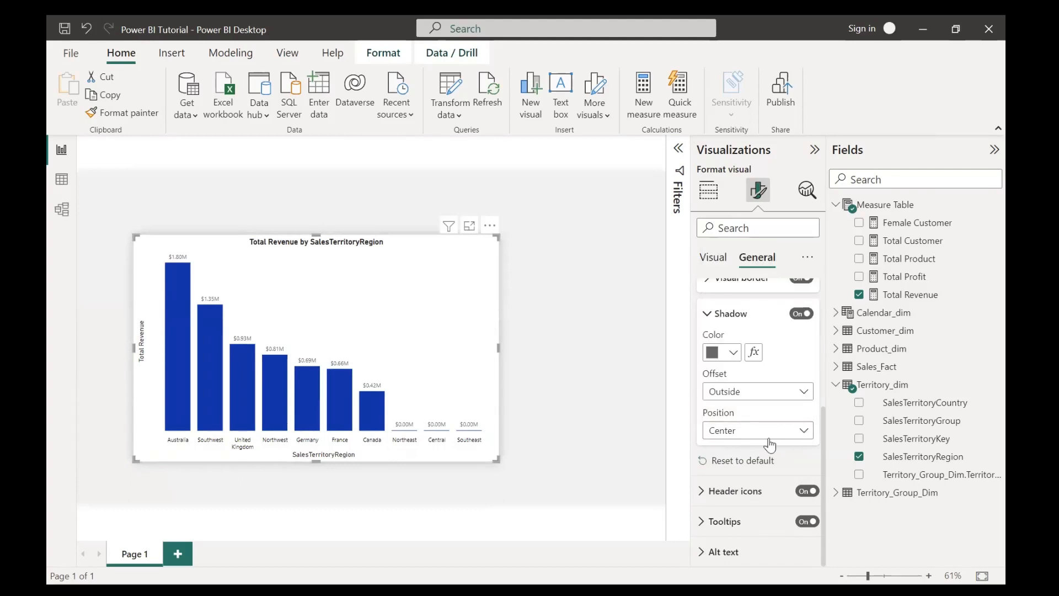
# - Try the Inside offset for the chart's shadow and set it back to Outside
pyautogui.click(775, 392)
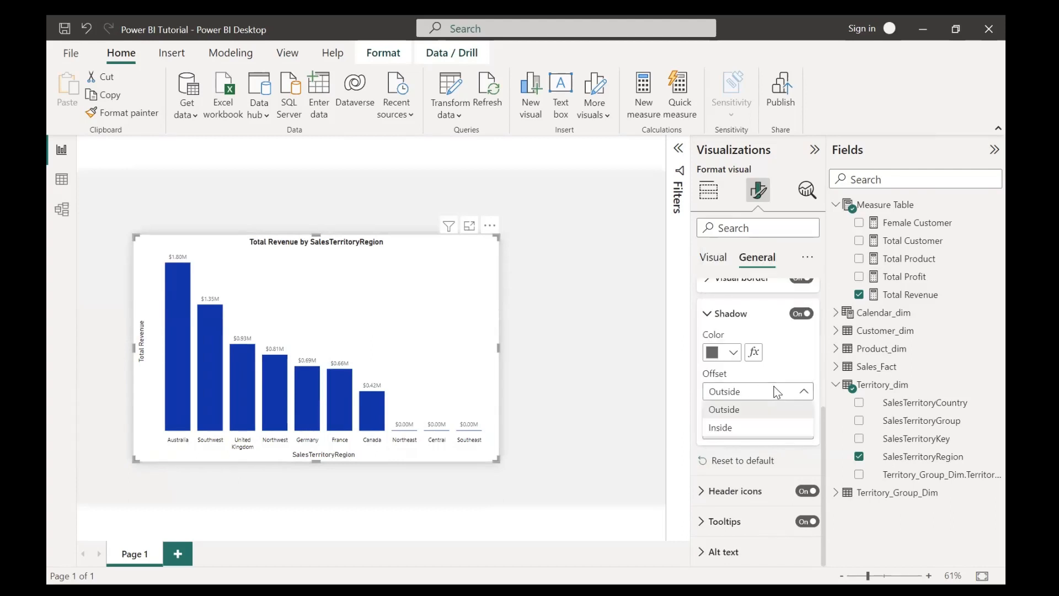
pyautogui.click(755, 429)
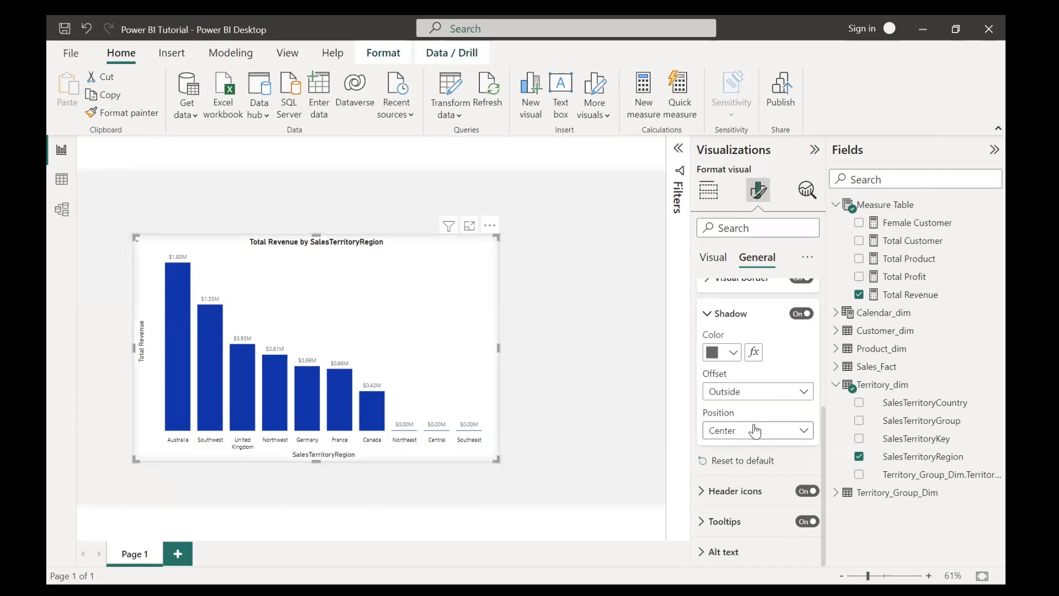
pyautogui.click(777, 394)
pyautogui.click(767, 411)
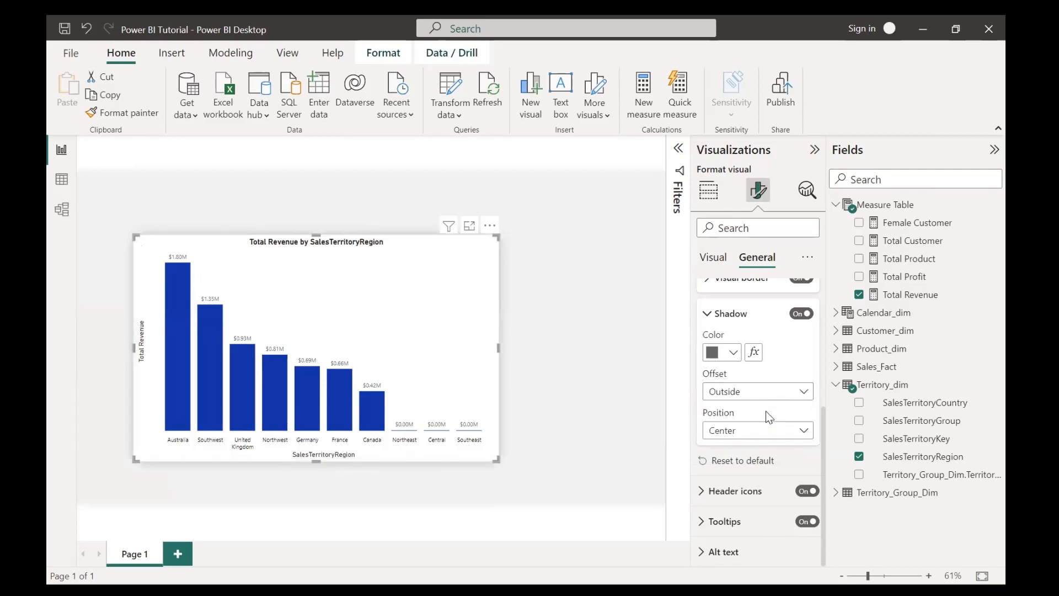
# - Collapse the effects settings and move the chart to the lower-left corner of the report page
pyautogui.scroll(1, 703, 325)
pyautogui.scroll(5, 706, 338)
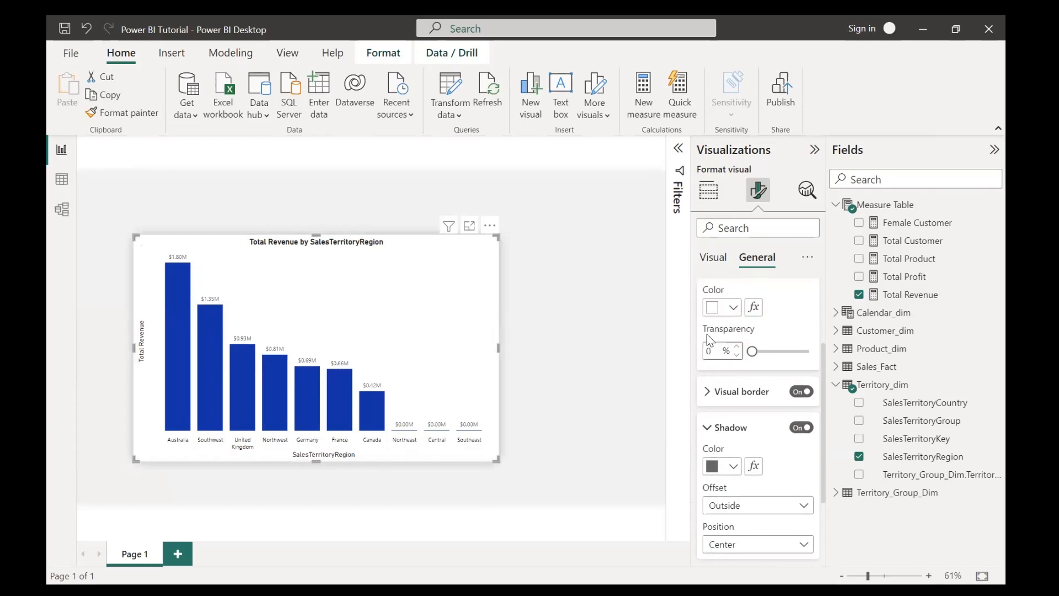
pyautogui.click(702, 352)
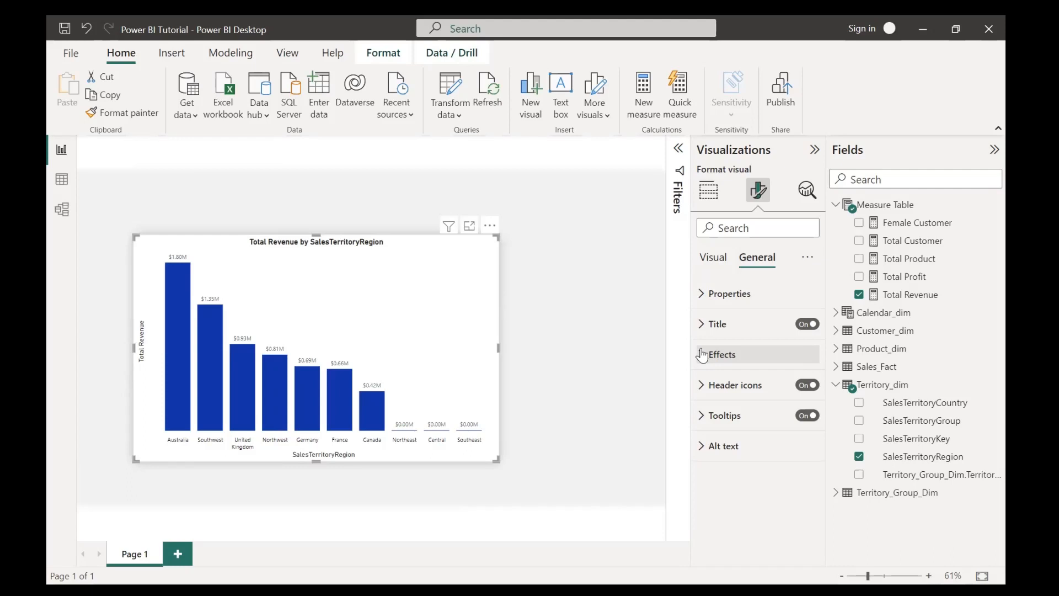
pyautogui.moveTo(402, 341); pyautogui.dragTo(342, 379)
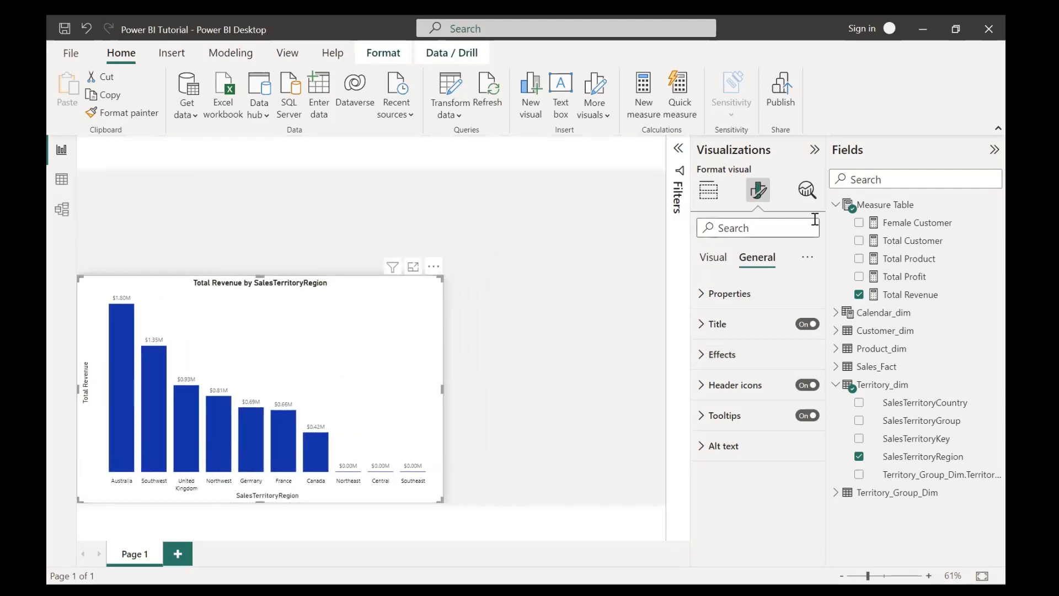
# - Add an average line to the Total Revenue by SalesTerritoryRegion chart
pyautogui.click(808, 190)
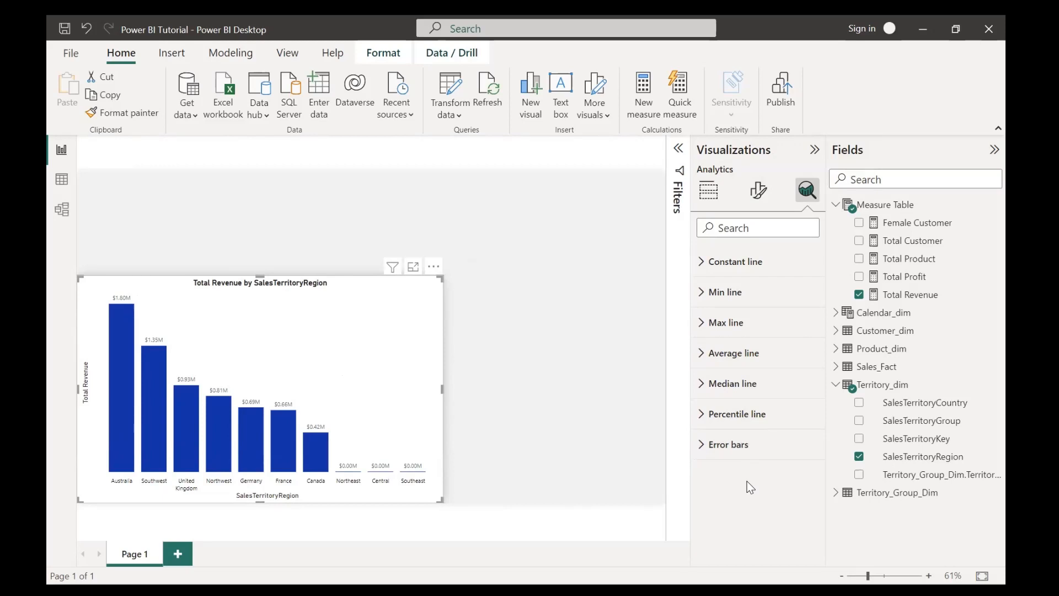
pyautogui.click(708, 365)
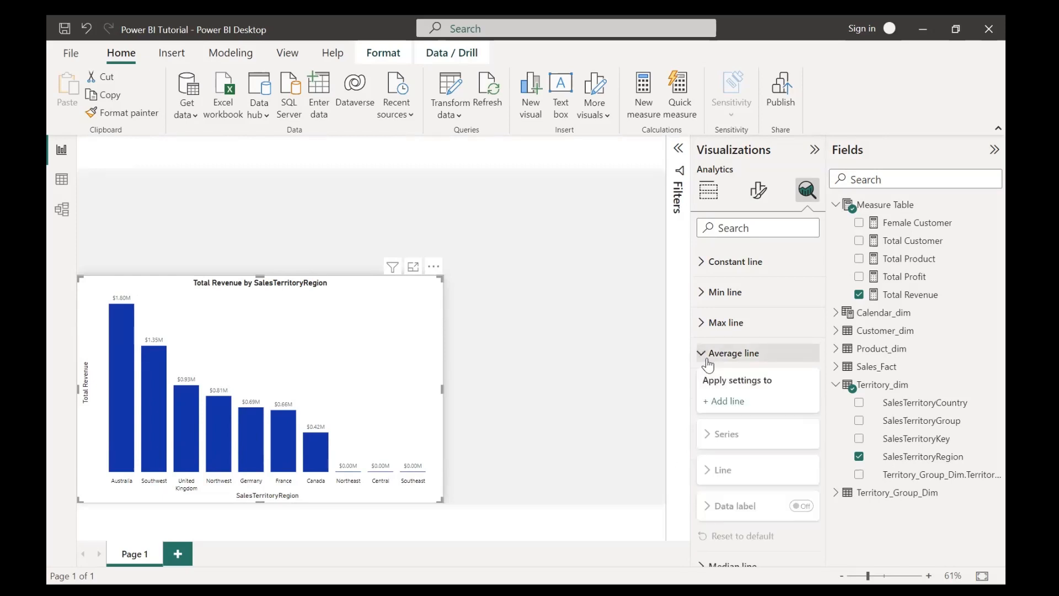
pyautogui.click(724, 402)
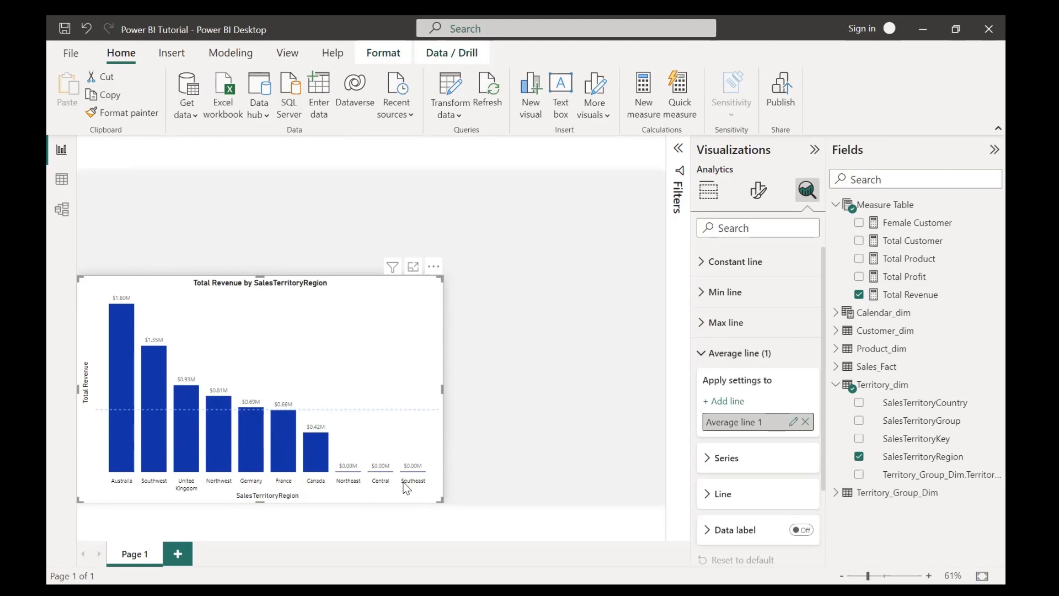
# - Rename the chart's average line as Average Revenue
pyautogui.click(794, 423)
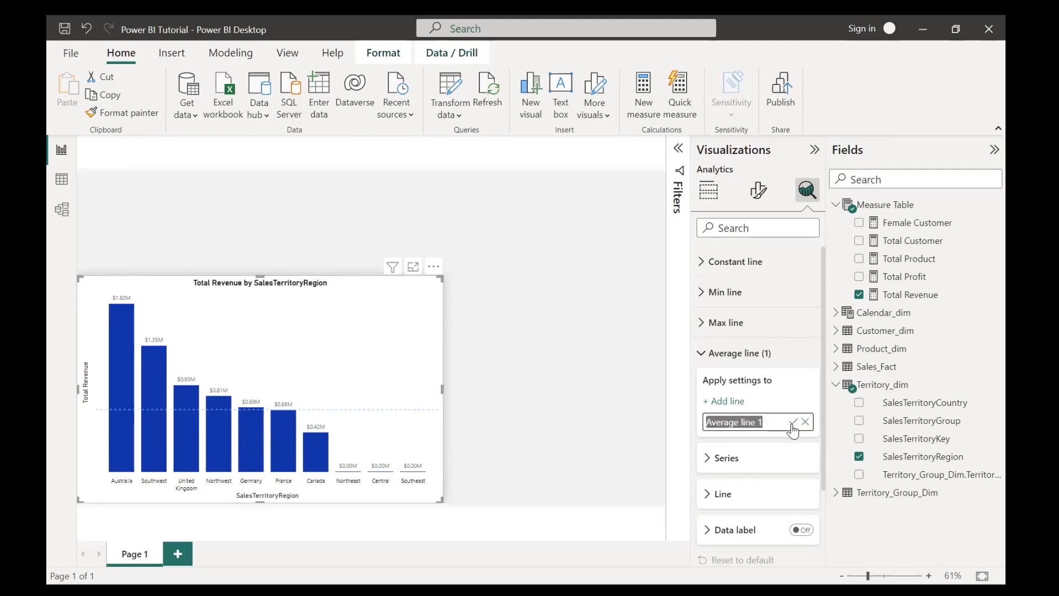
pyautogui.click(766, 420)
pyautogui.press('BackSpace')
pyautogui.press('BackSpace')
pyautogui.press('BackSpace')
pyautogui.press('BackSpace')
pyautogui.press('BackSpace')
pyautogui.press('BackSpace')
pyautogui.press('BackSpace')
pyautogui.press('BackSpace')
pyautogui.press('BackSpace')
pyautogui.press('BackSpace')
pyautogui.press('BackSpace')
pyautogui.press('BackSpace')
pyautogui.press('BackSpace')
pyautogui.press('BackSpace')
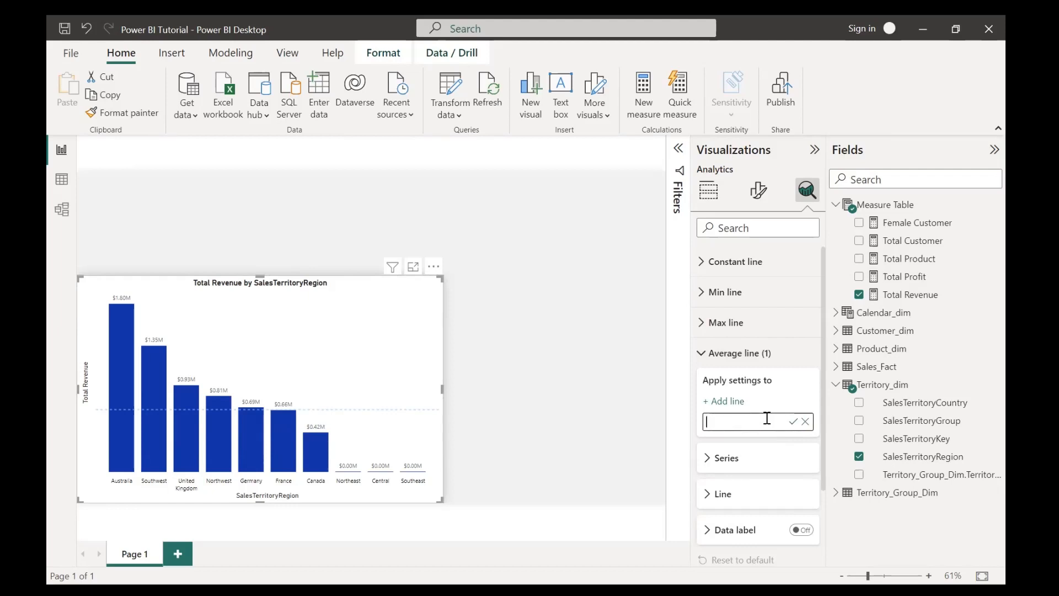
pyautogui.write('Ava')
pyautogui.write('e')
pyautogui.press('BackSpace')
pyautogui.write('erage Revenue')
pyautogui.click(721, 462)
pyautogui.click(733, 466)
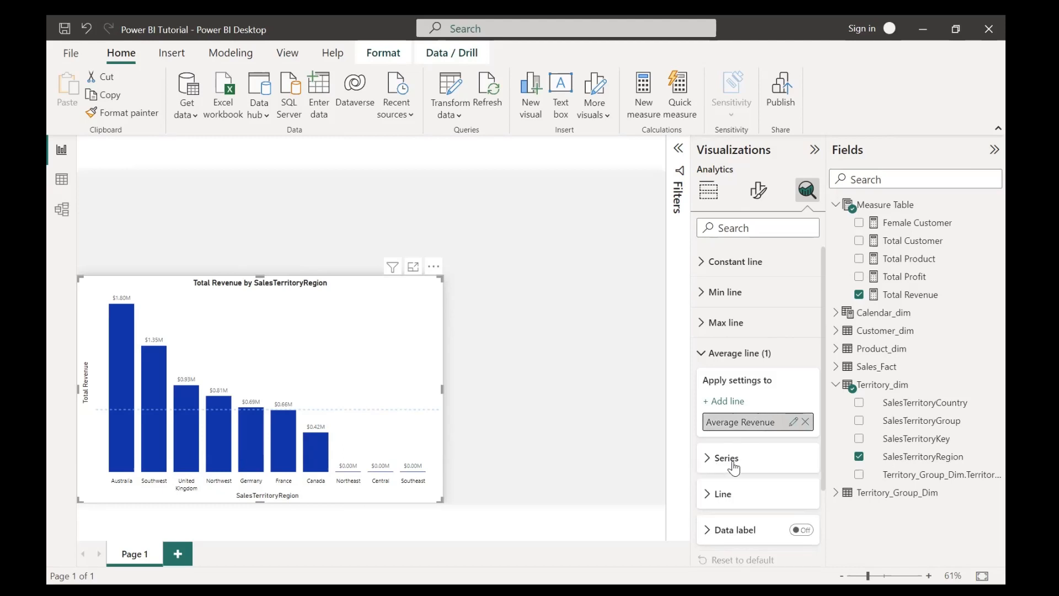
# - Check which series are available for the Average Revenue line
pyautogui.click(734, 466)
pyautogui.scroll(-2, 735, 467)
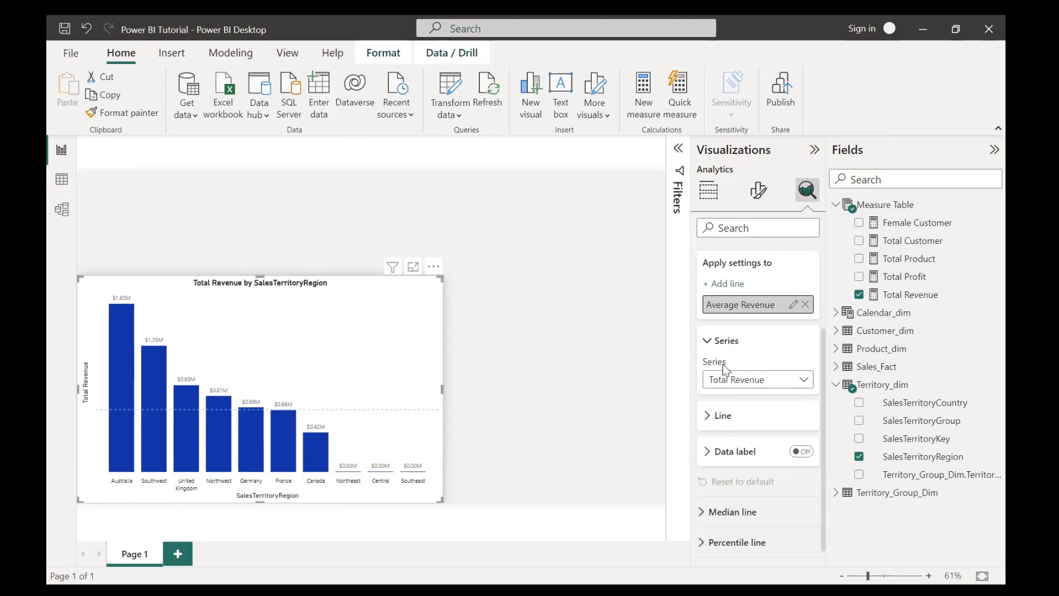
pyautogui.click(803, 389)
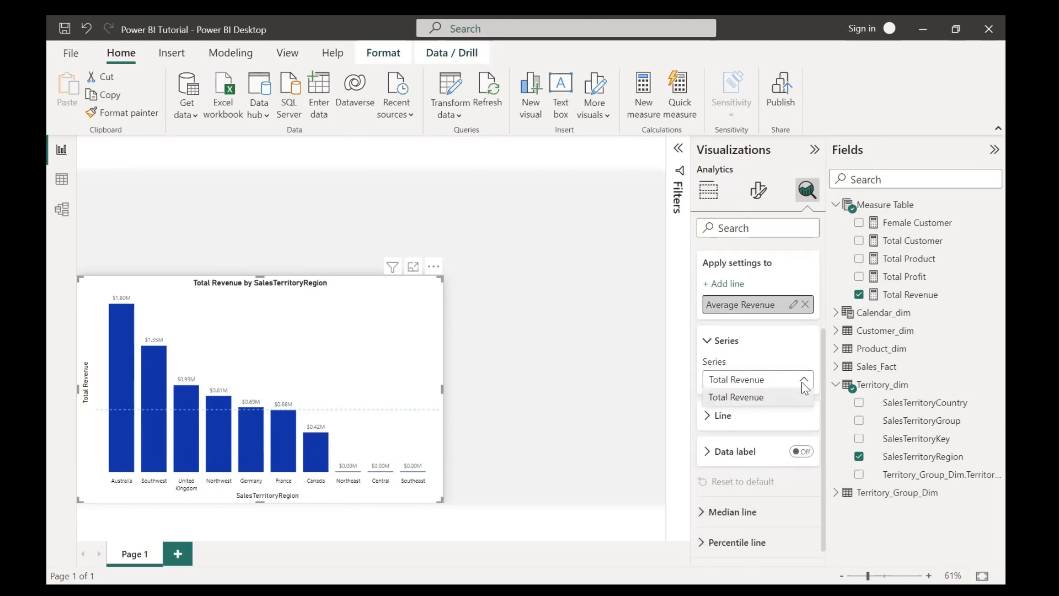
pyautogui.click(803, 386)
pyautogui.click(707, 345)
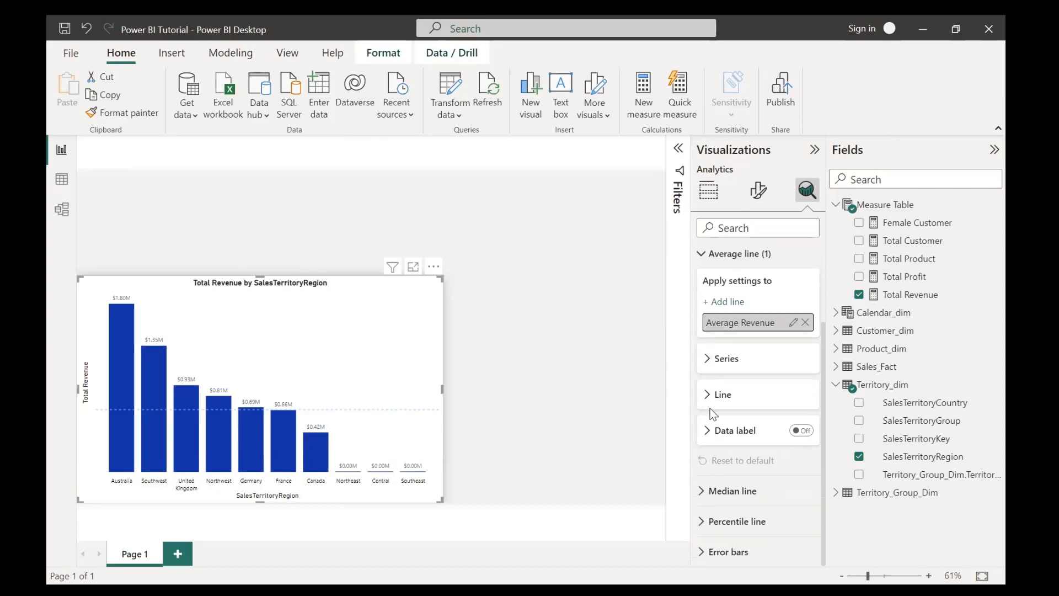
# - Set the color of the Average Revenue line to the light blue #46B3F3, Theme color 2
pyautogui.click(706, 408)
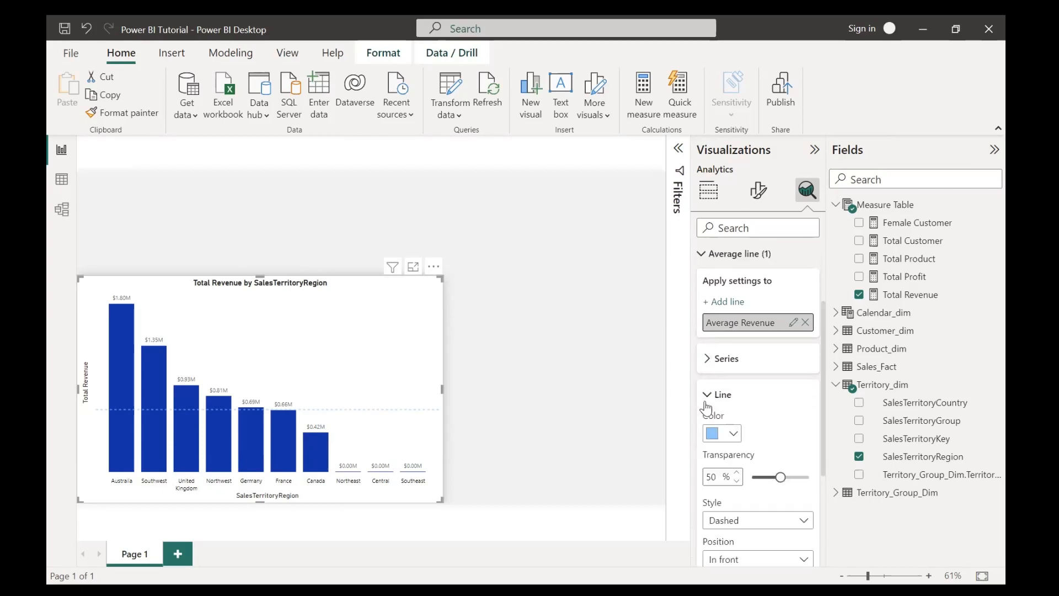
pyautogui.click(738, 435)
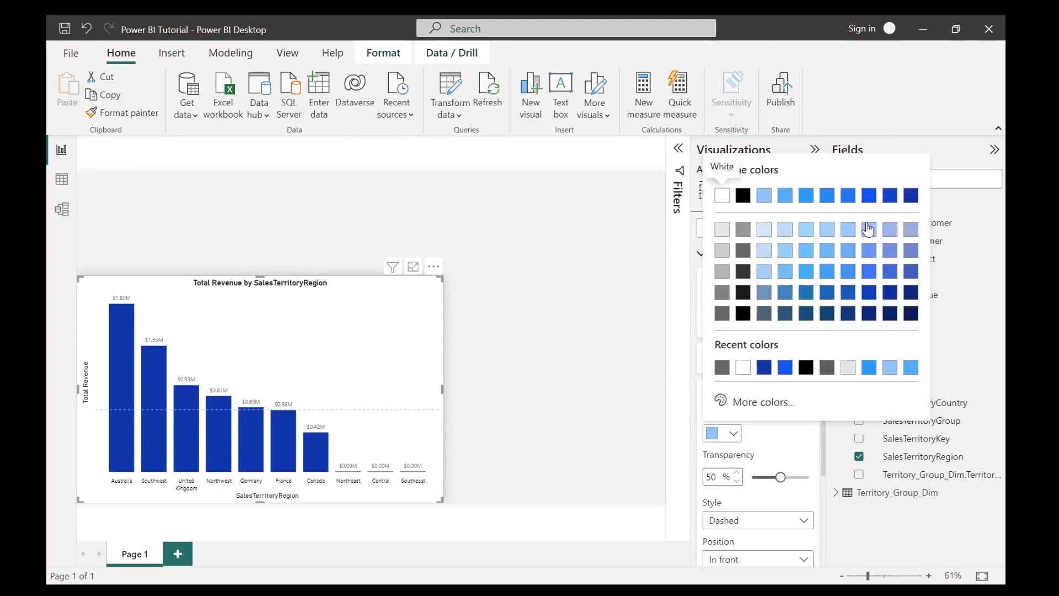
pyautogui.click(869, 195)
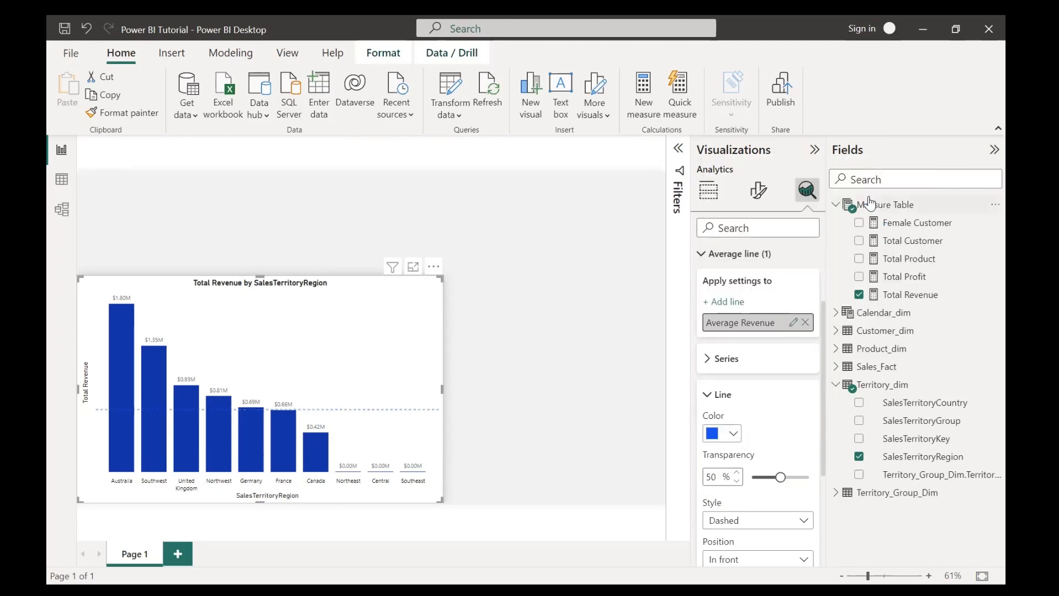
pyautogui.click(734, 435)
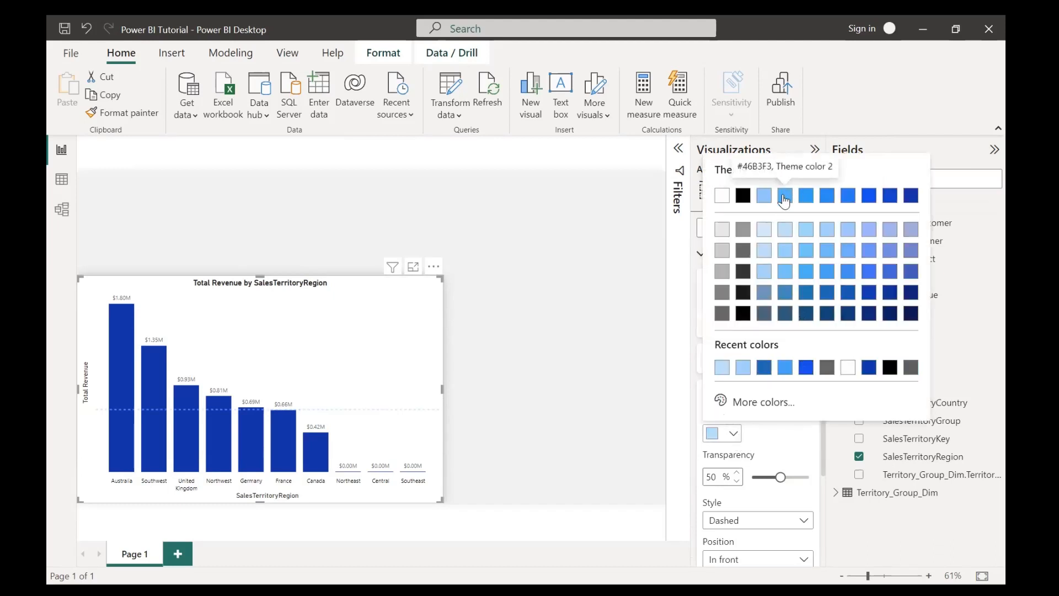
pyautogui.click(784, 196)
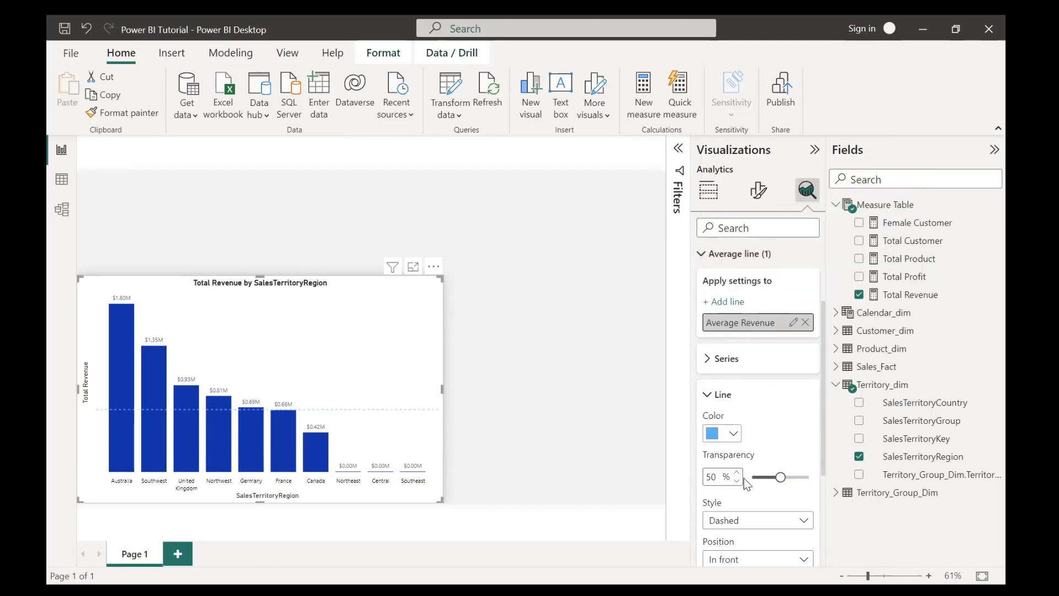
# - Set the transparency of the Average Revenue line to 0%
pyautogui.moveTo(780, 477); pyautogui.dragTo(757, 478)
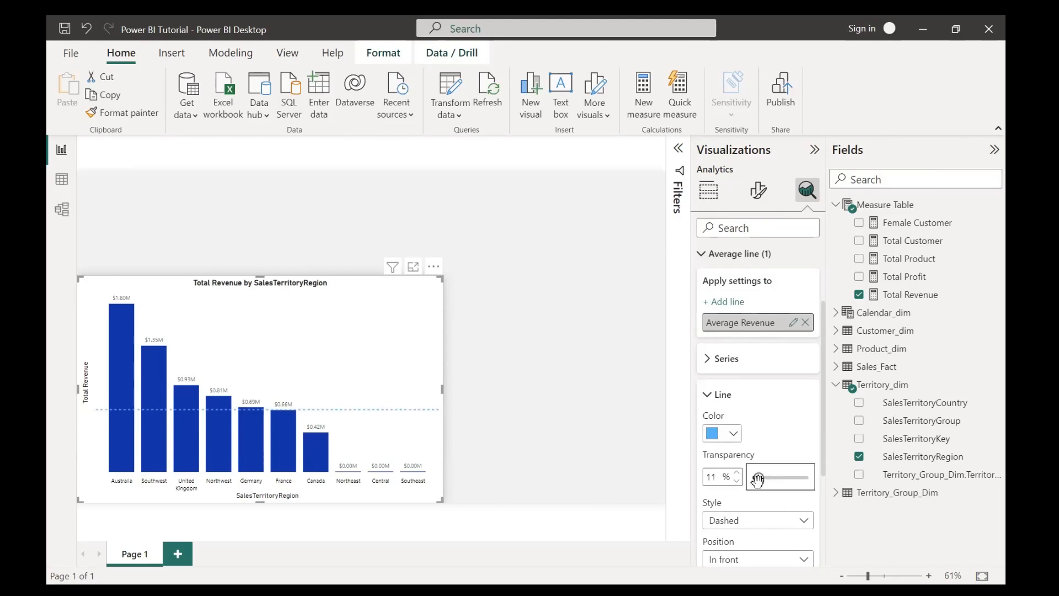
pyautogui.scroll(-2, 758, 474)
pyautogui.moveTo(758, 359); pyautogui.dragTo(730, 385)
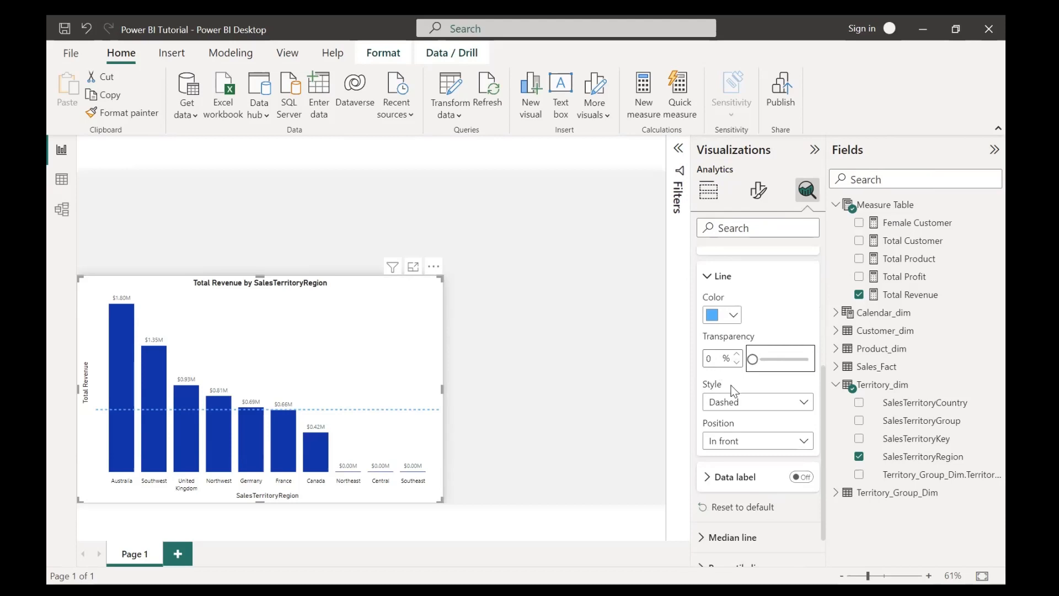
# - Try the Solid style on the Average Revenue line and settle on Dotted
pyautogui.click(798, 403)
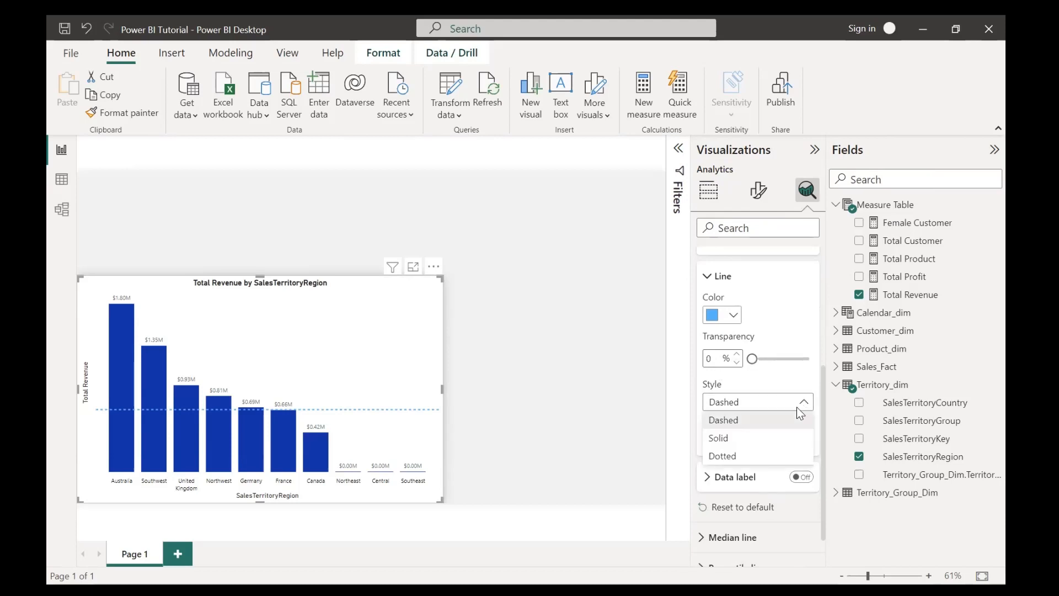
pyautogui.click(793, 440)
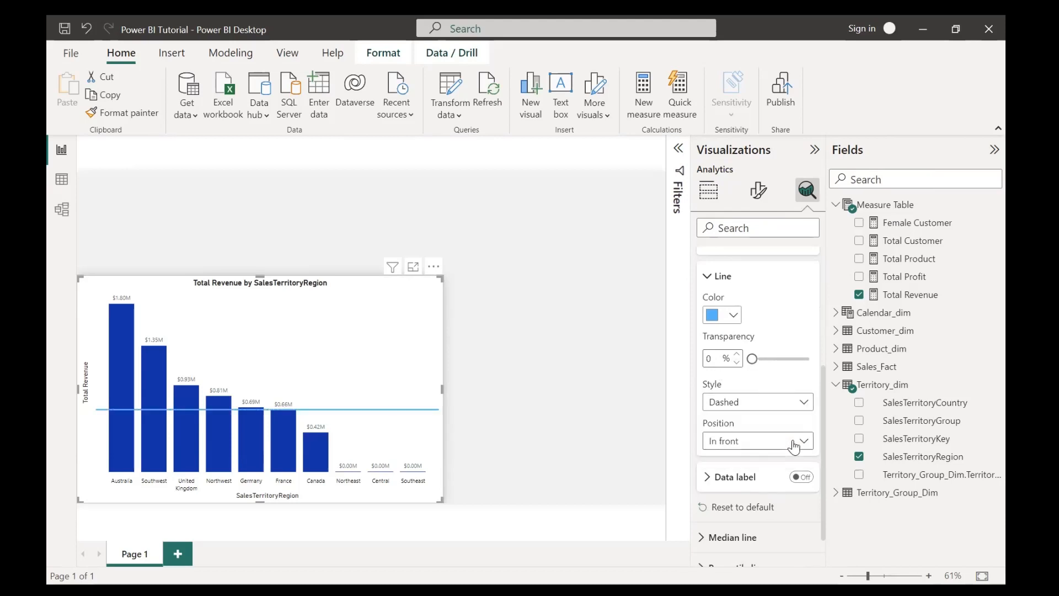
pyautogui.click(805, 409)
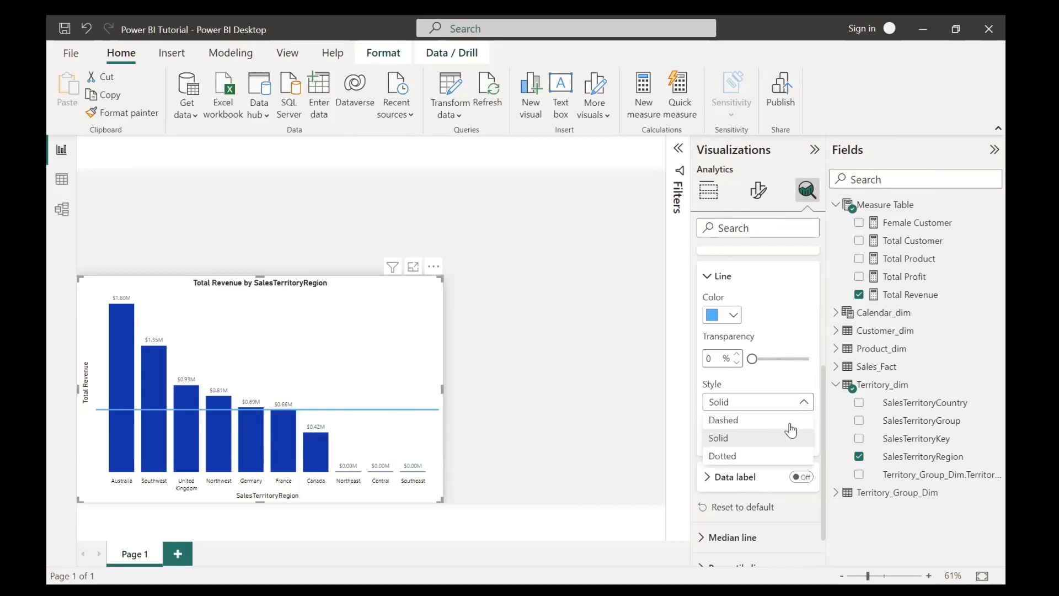
pyautogui.click(761, 467)
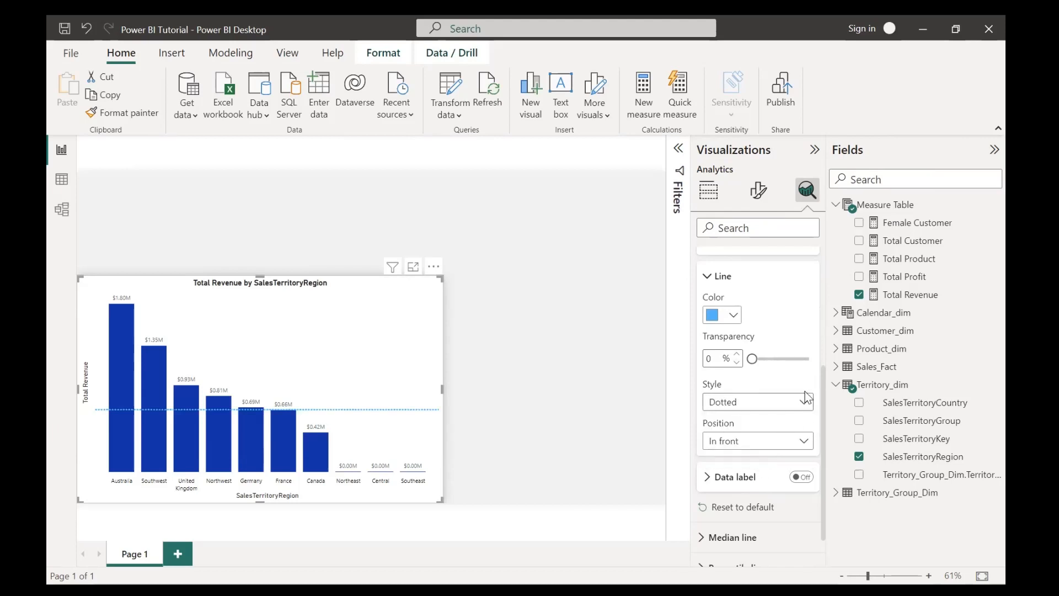
# - Try placing the Average Revenue line behind the columns and set its position back to In front
pyautogui.click(805, 440)
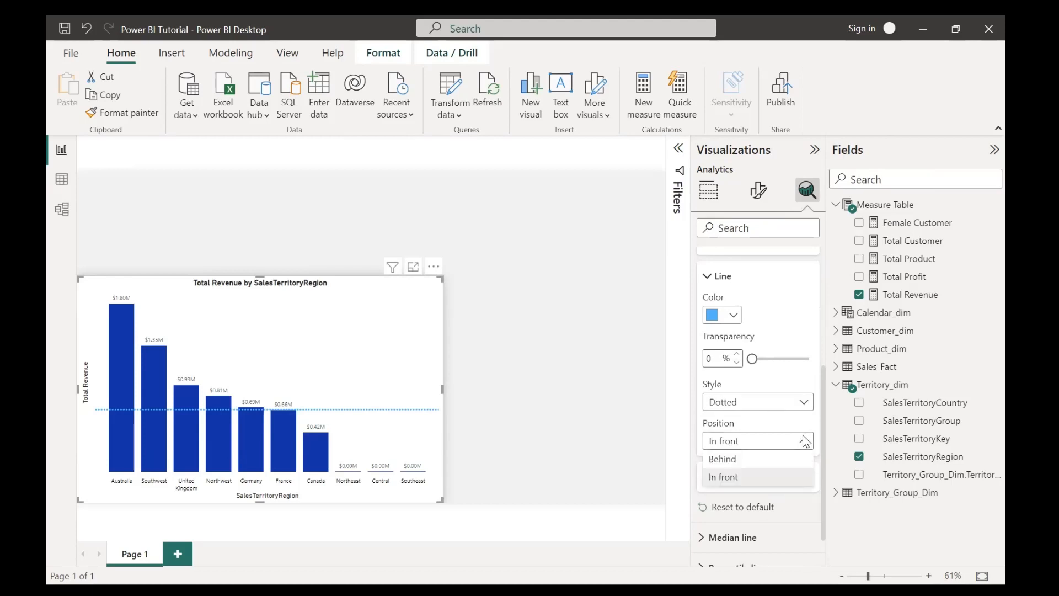
pyautogui.click(774, 459)
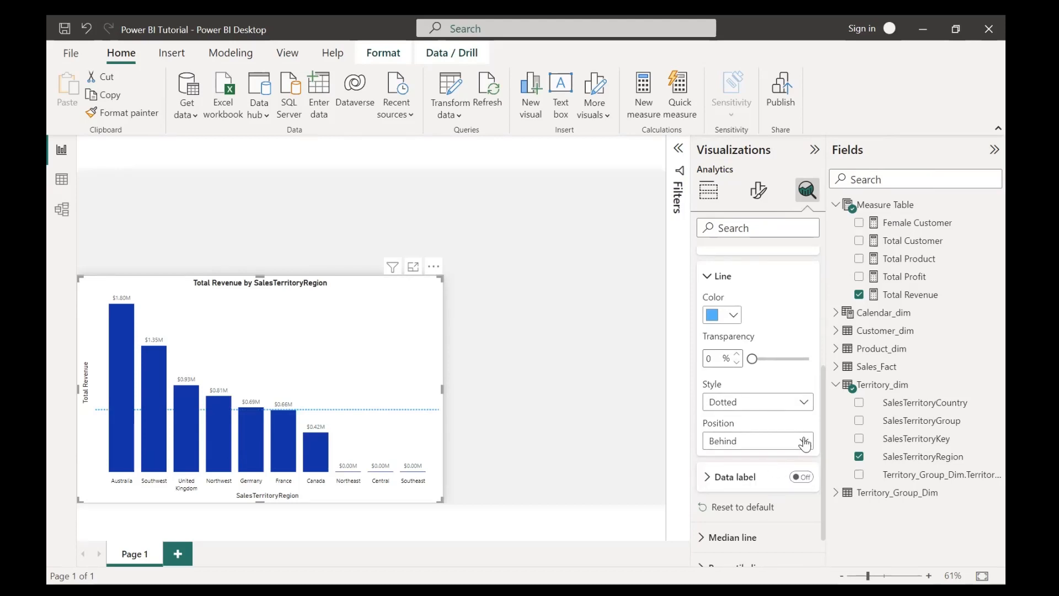
pyautogui.click(803, 440)
pyautogui.click(787, 485)
# - Turn on the data label of the Average Revenue line and expand its settings
pyautogui.click(798, 481)
pyautogui.click(709, 479)
pyautogui.scroll(-2, 710, 484)
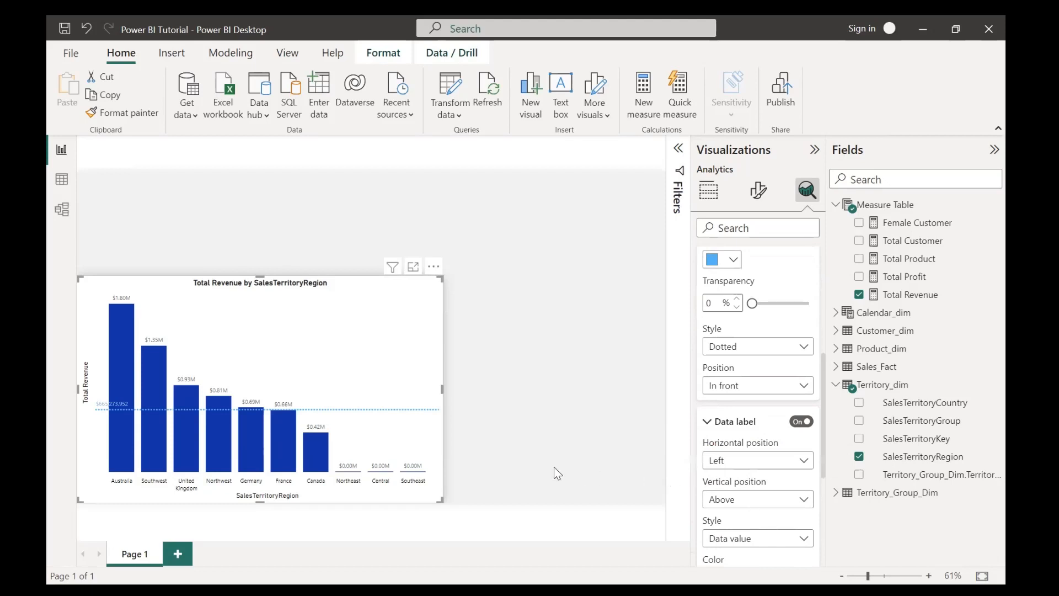
pyautogui.click(803, 422)
pyautogui.click(804, 423)
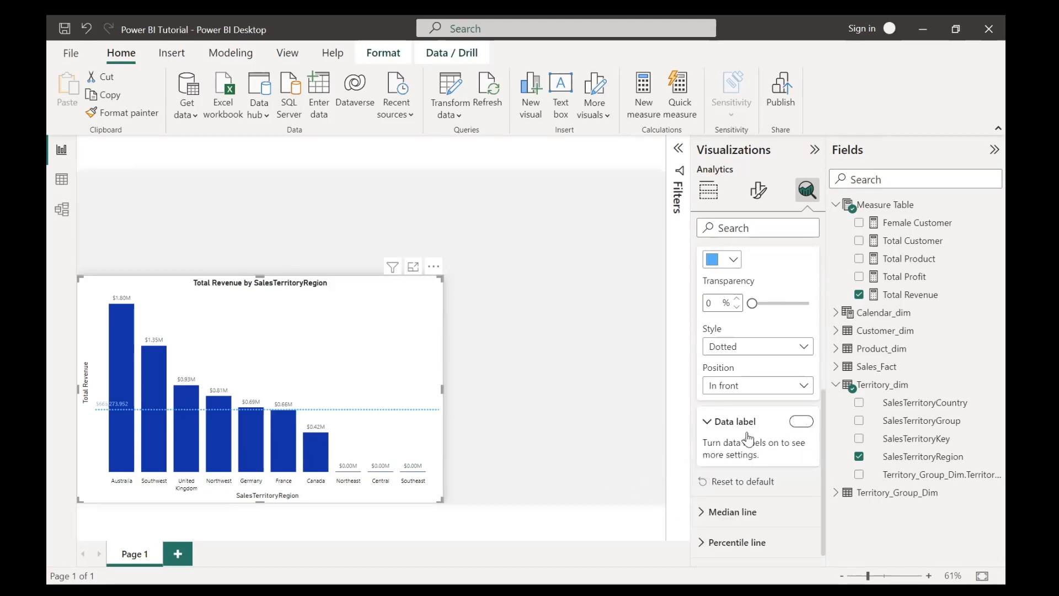
# - Set the Average Revenue data label's horizontal position to Right and its color to the dark blue ending the main theme color row
pyautogui.scroll(-5, 711, 430)
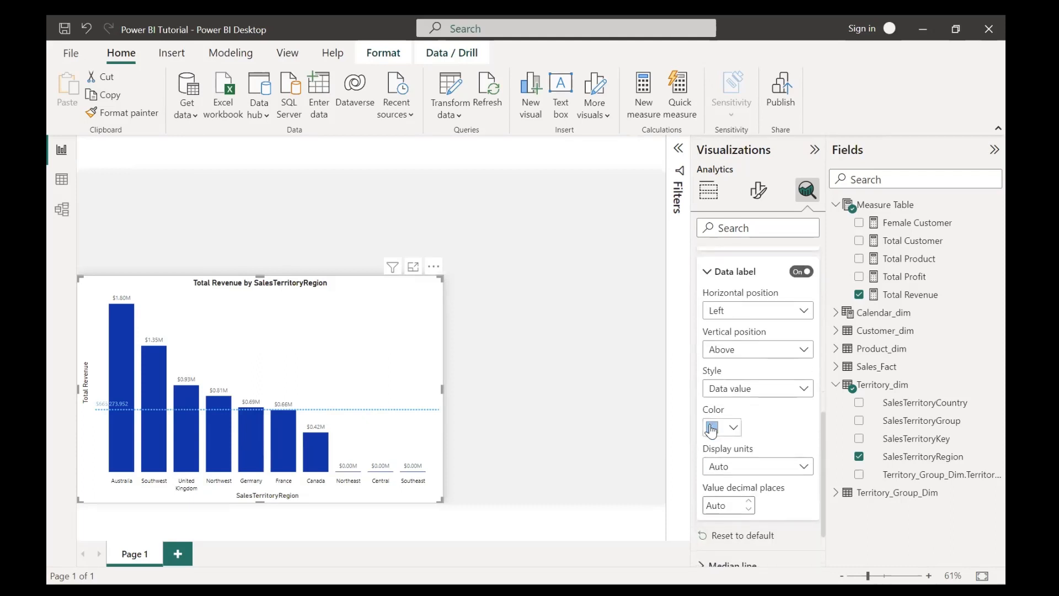
pyautogui.click(795, 311)
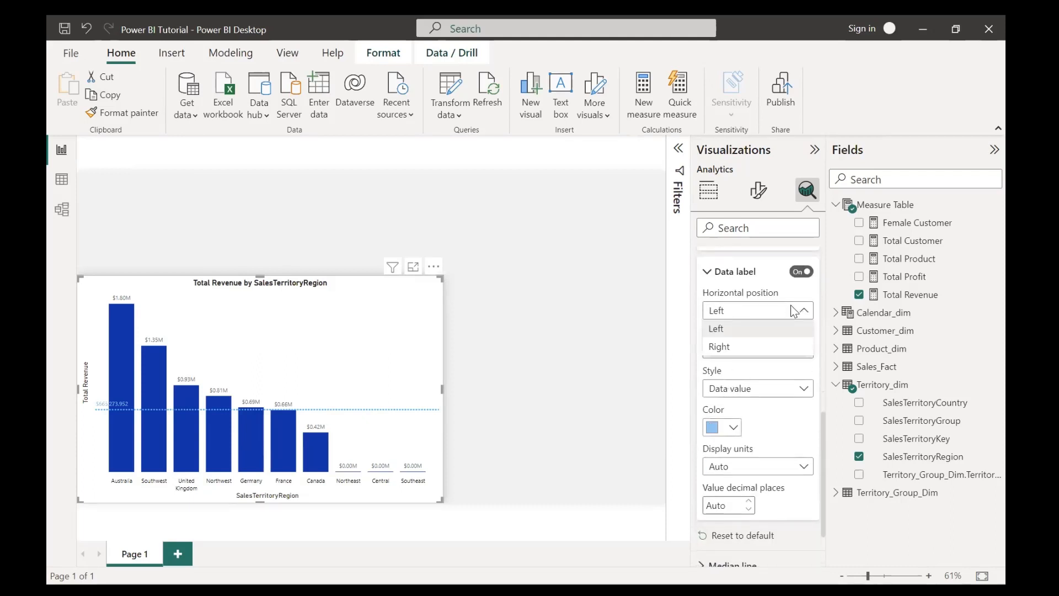
pyautogui.click(786, 355)
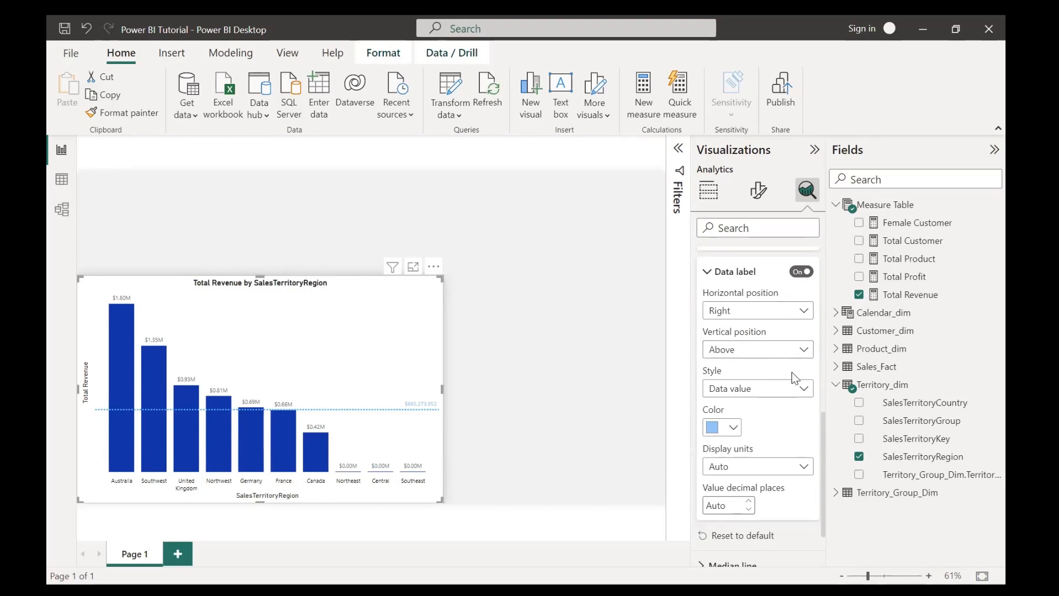
pyautogui.click(735, 427)
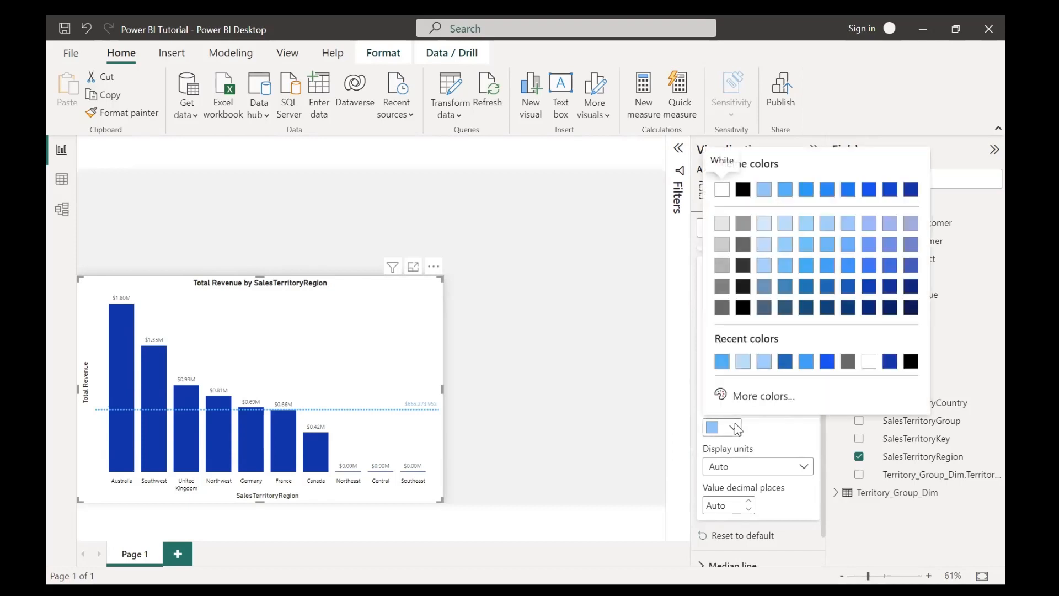
pyautogui.click(906, 192)
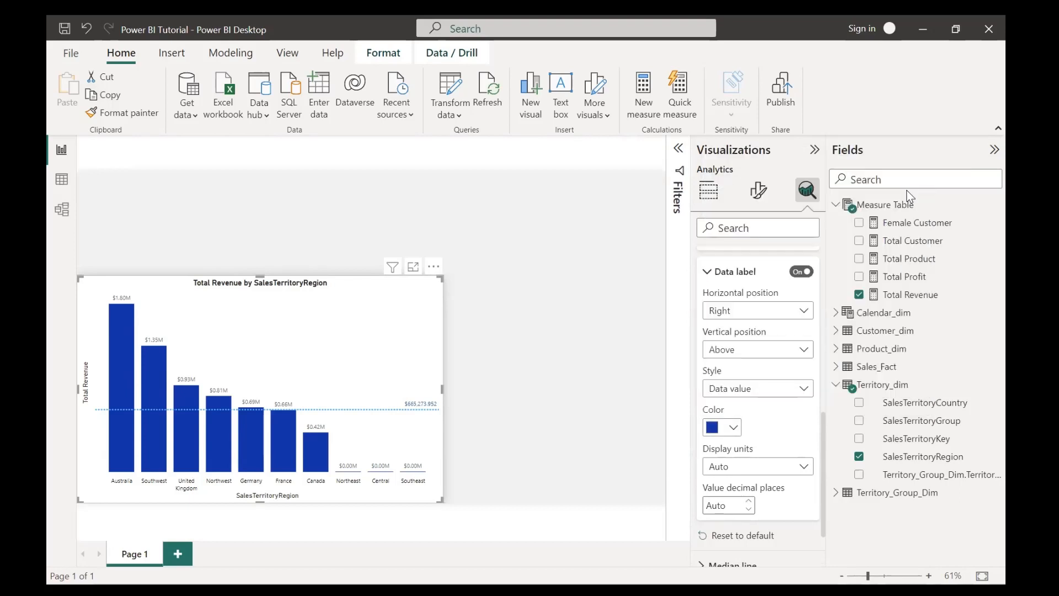
# - Set the Average Revenue data label's style to Both so it shows the name and the value
pyautogui.click(804, 468)
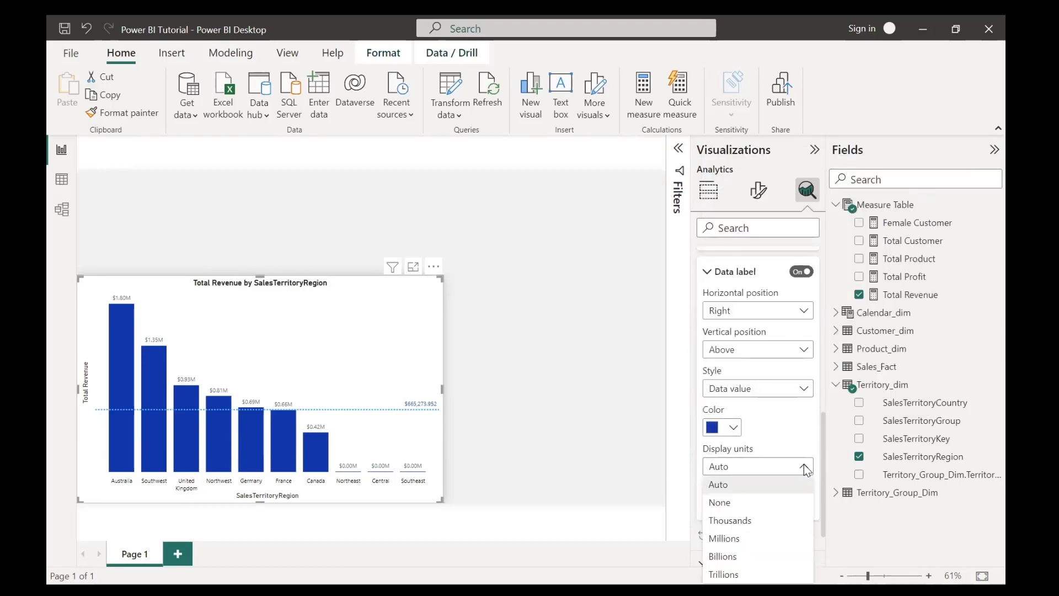
pyautogui.scroll(-2, 803, 465)
pyautogui.scroll(1, 803, 465)
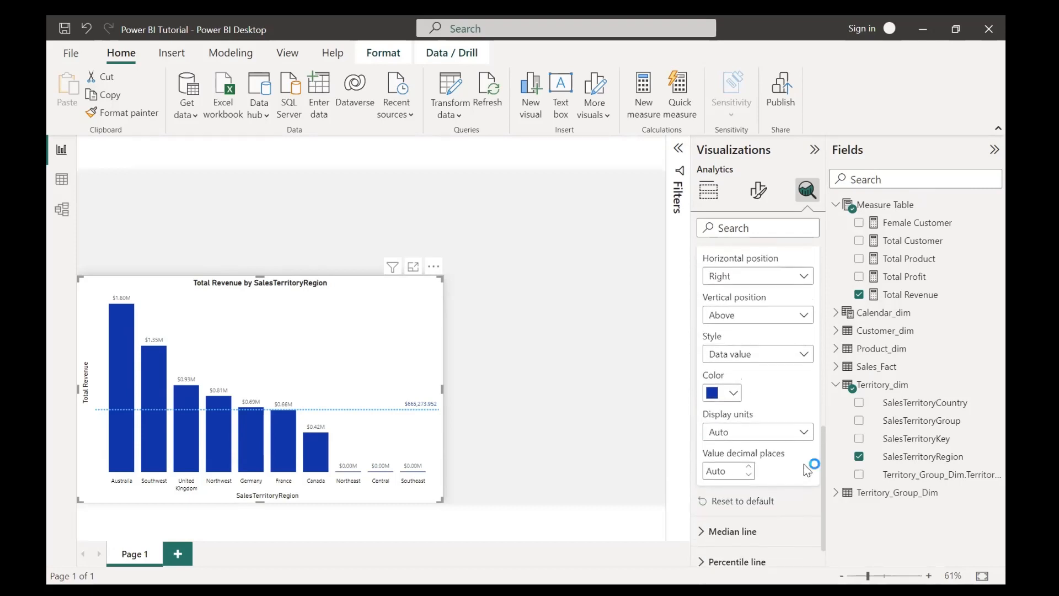
pyautogui.click(797, 357)
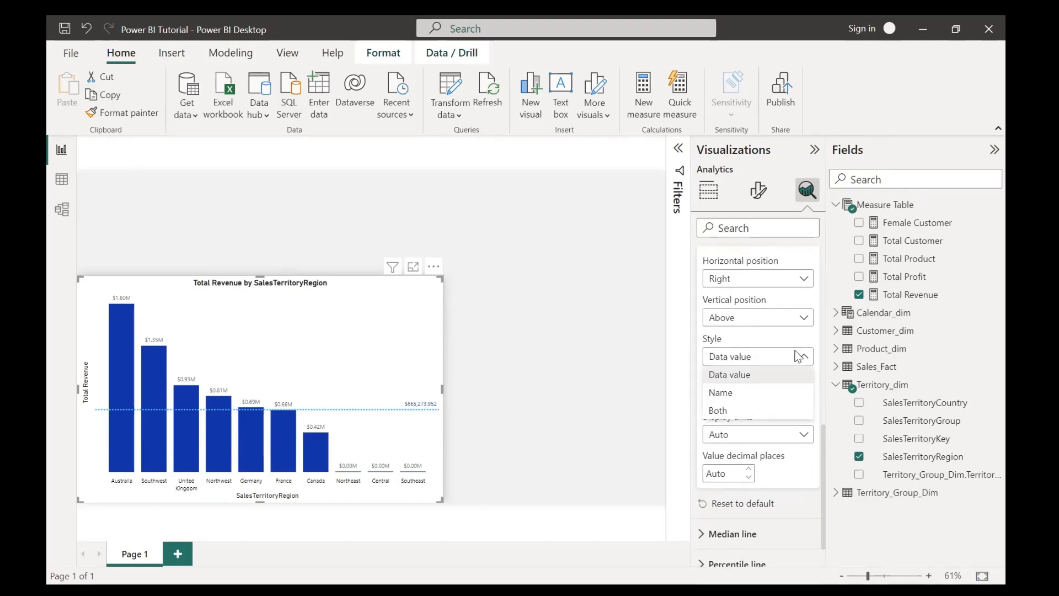
pyautogui.click(772, 413)
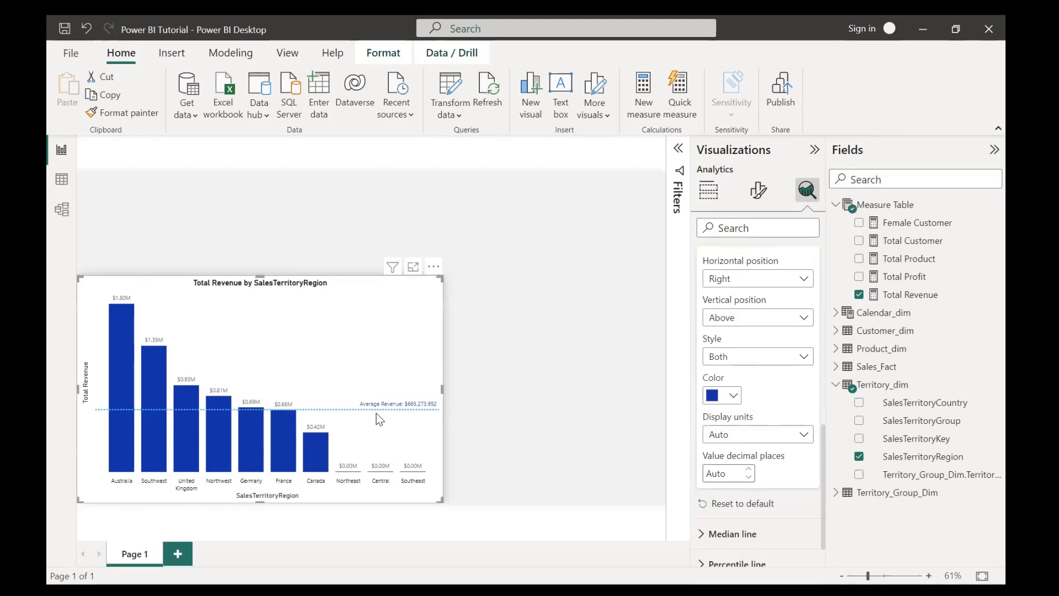
# - Examine the column chart and its Average Revenue label in focus mode, return to the report page and deselect the chart
pyautogui.click(412, 268)
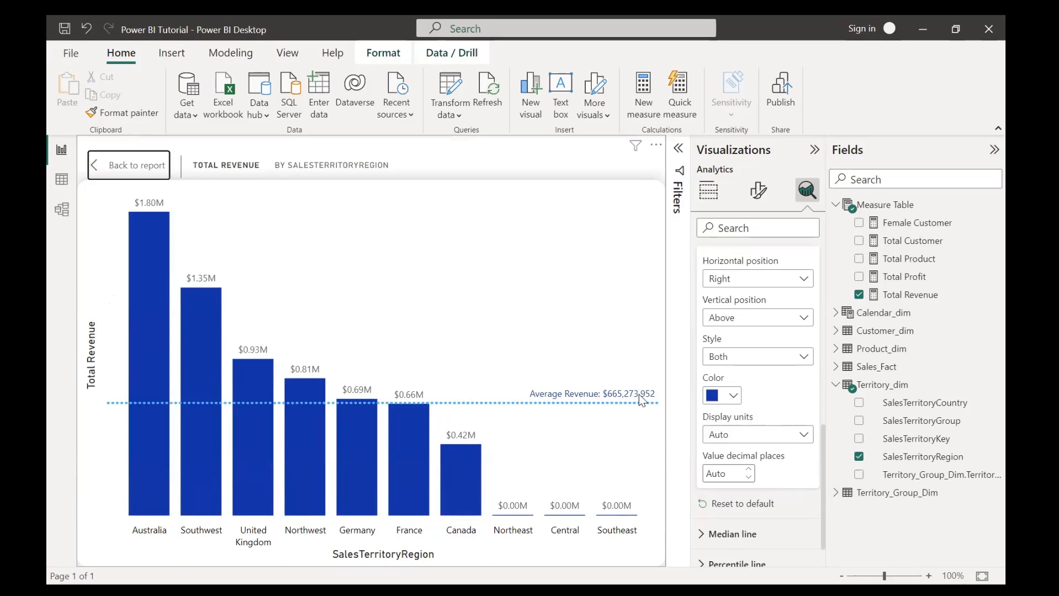
pyautogui.scroll(3, 770, 345)
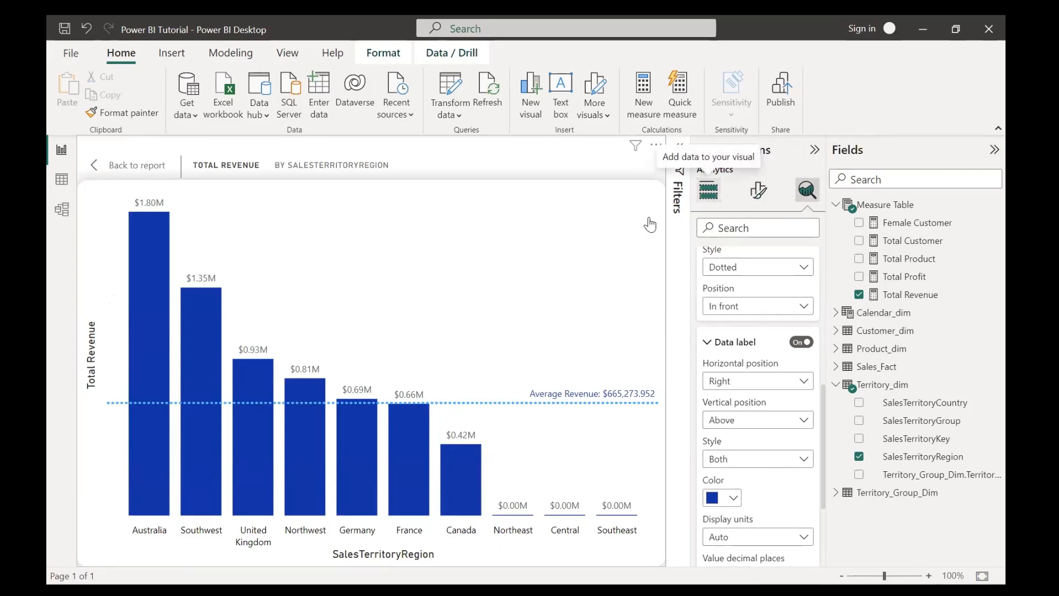
pyautogui.click(709, 191)
pyautogui.click(136, 165)
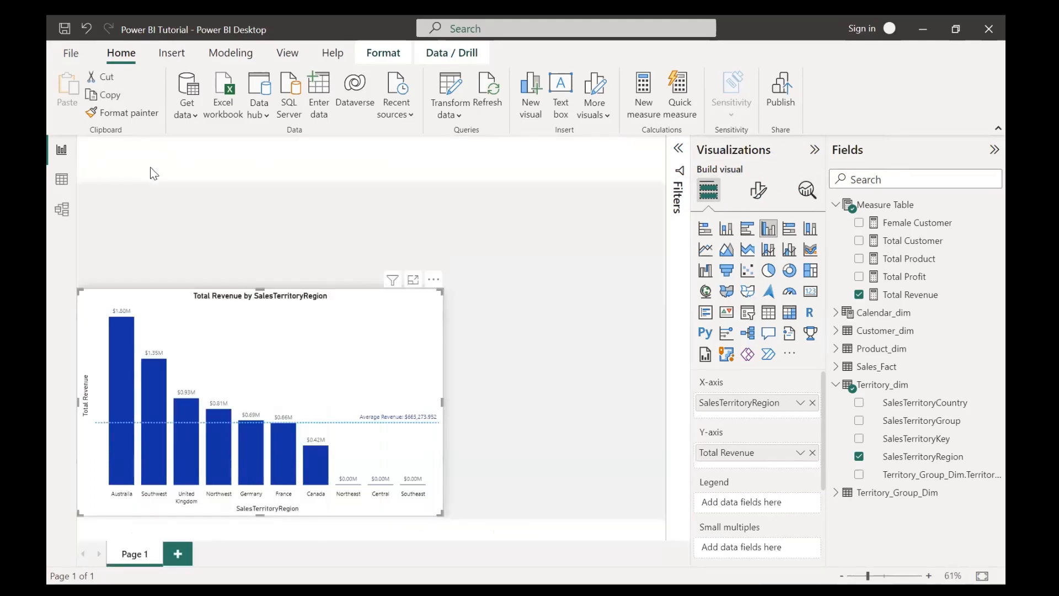
pyautogui.click(153, 174)
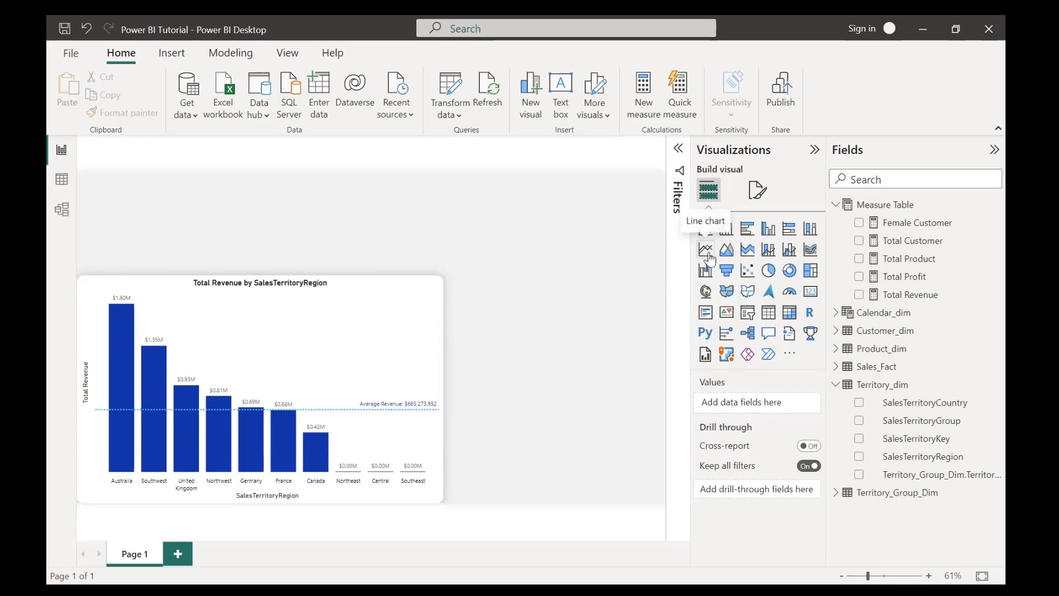
# - Narrow the Total Revenue by SalesTerritoryRegion chart from its outer edge to about half the report page's width, and deselect it
pyautogui.click(413, 373)
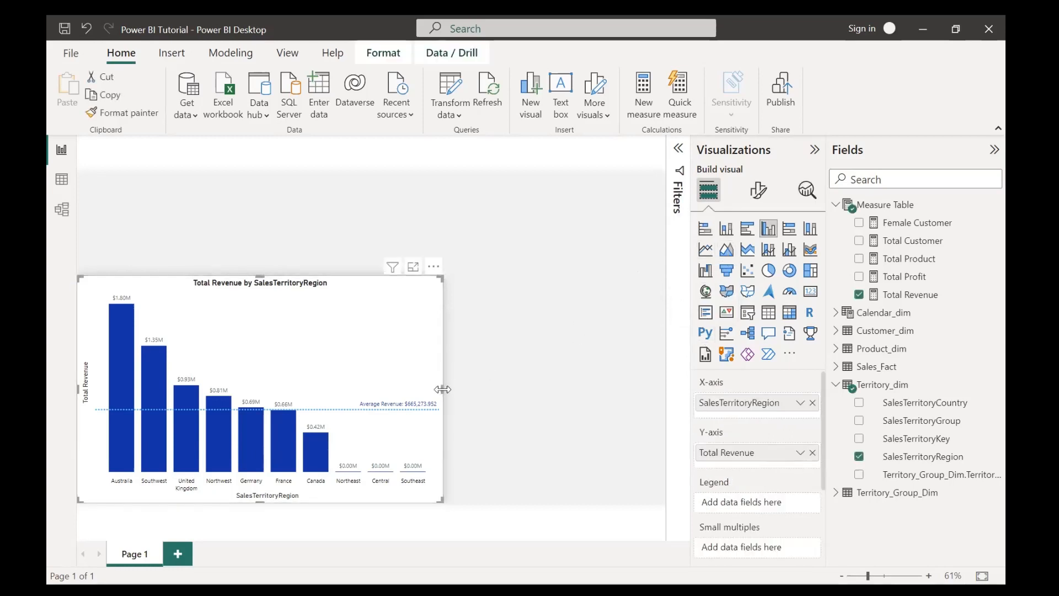
pyautogui.moveTo(411, 390); pyautogui.dragTo(379, 389)
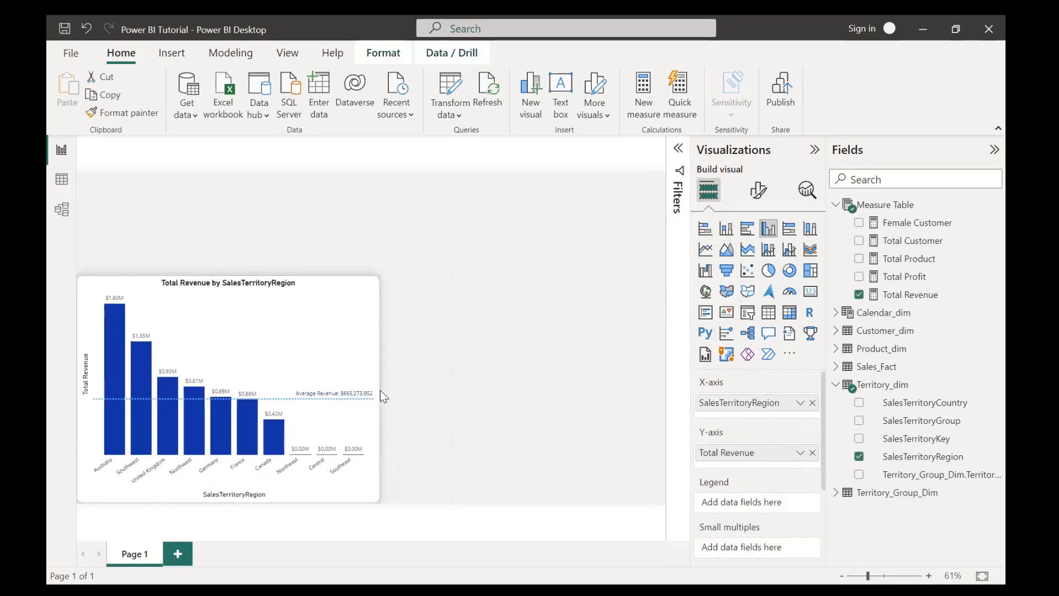
pyautogui.click(494, 383)
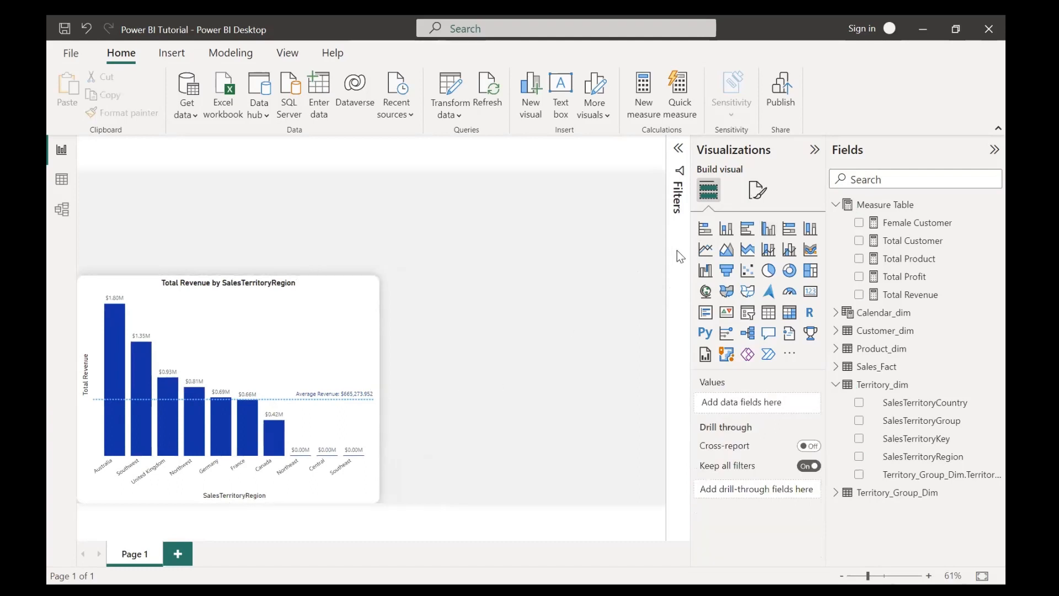
# - Add a line chart in the empty space beside the column chart and size it to fit without overlapping
pyautogui.click(710, 252)
pyautogui.moveTo(343, 312); pyautogui.dragTo(634, 421)
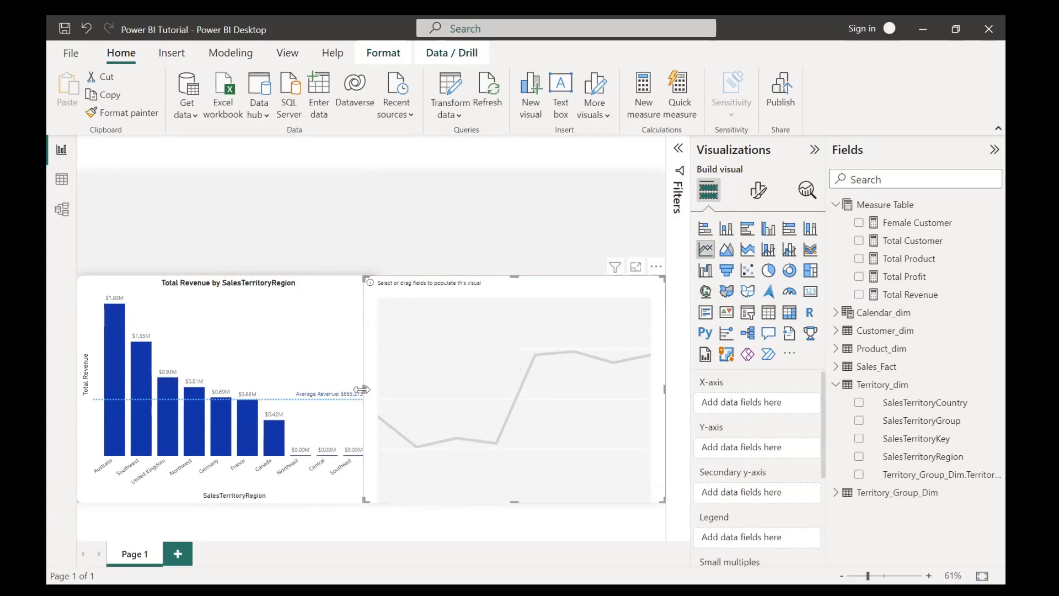
pyautogui.moveTo(370, 387); pyautogui.dragTo(387, 389)
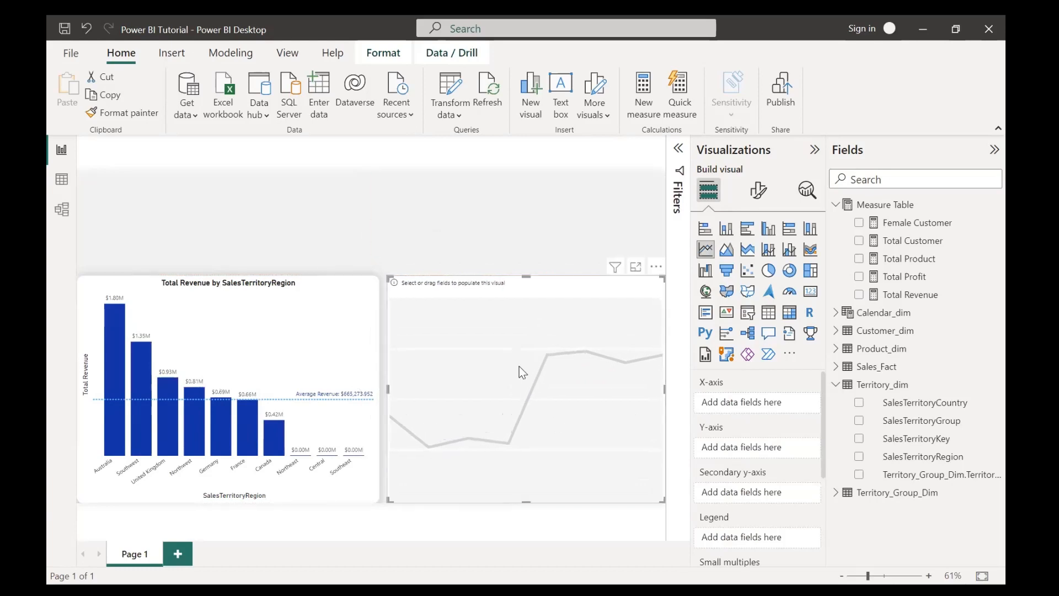
# - Plot Total Revenue by Month_Name from Calendar_dim in the line chart and inspect it in focus mode
pyautogui.click(859, 295)
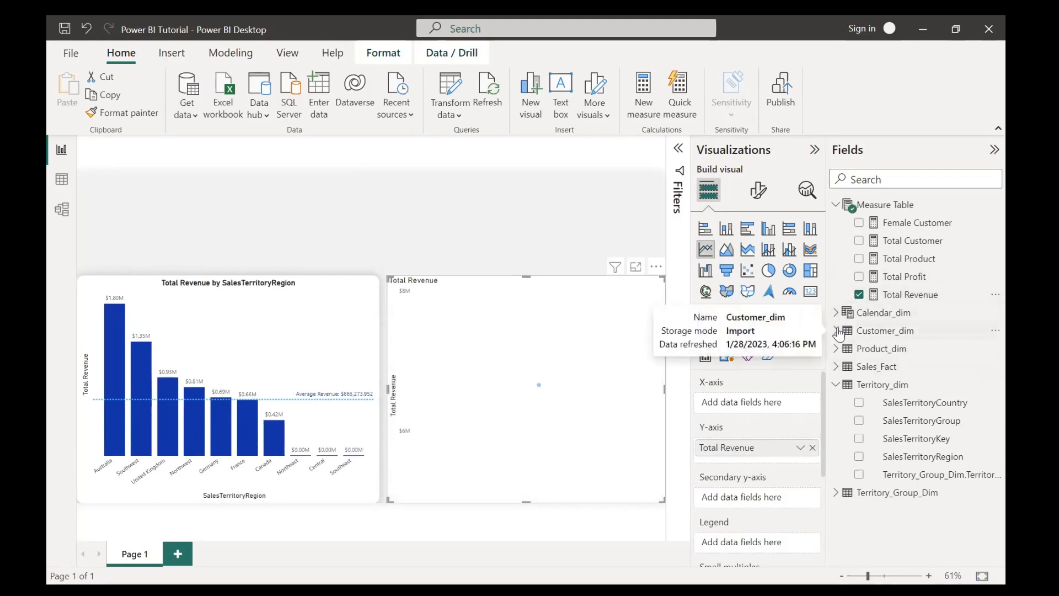
pyautogui.click(835, 312)
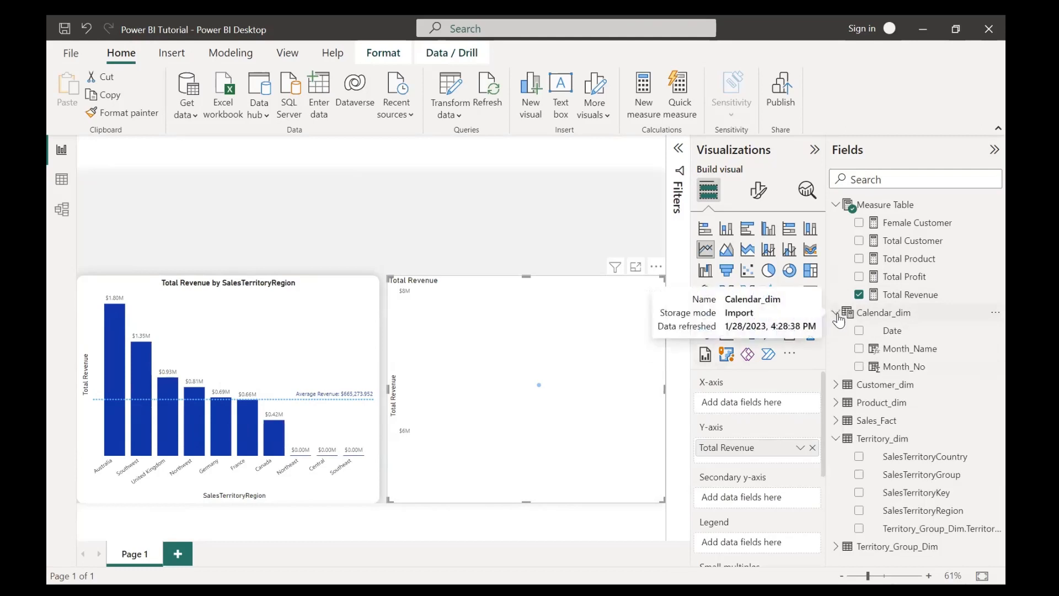
pyautogui.click(863, 351)
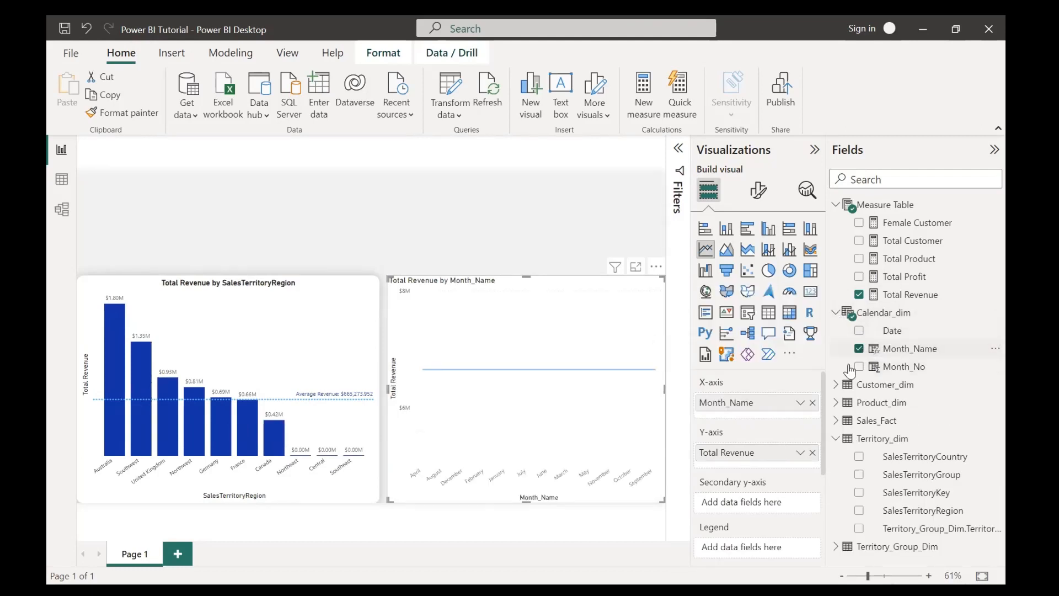
pyautogui.click(636, 268)
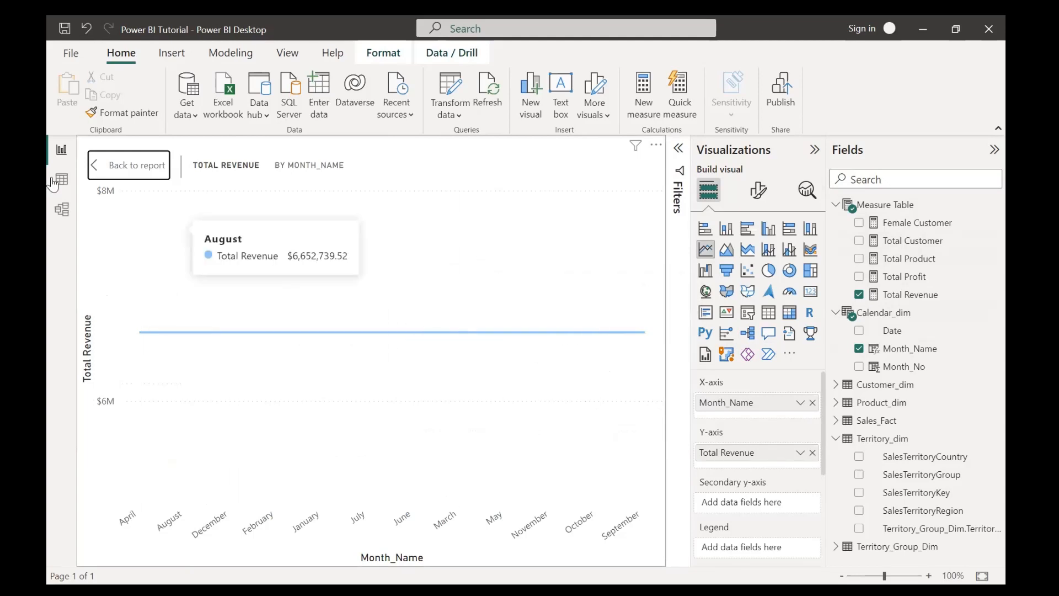
pyautogui.click(126, 176)
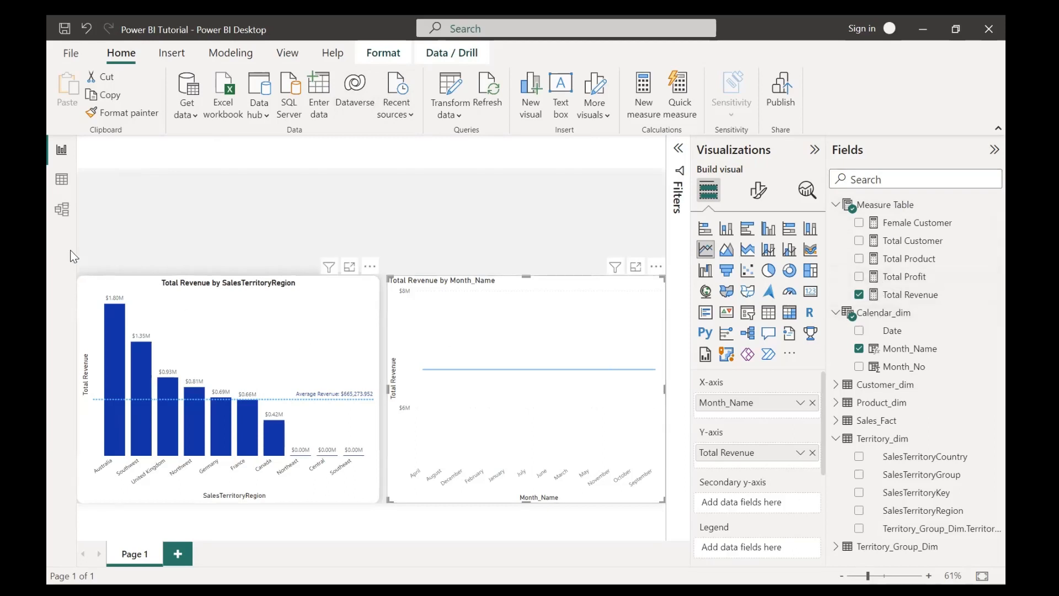
# - In the data model, move Calendar_dim beside Sales_Fact, relate its Date column to Ship Date, and return to the report
pyautogui.click(61, 209)
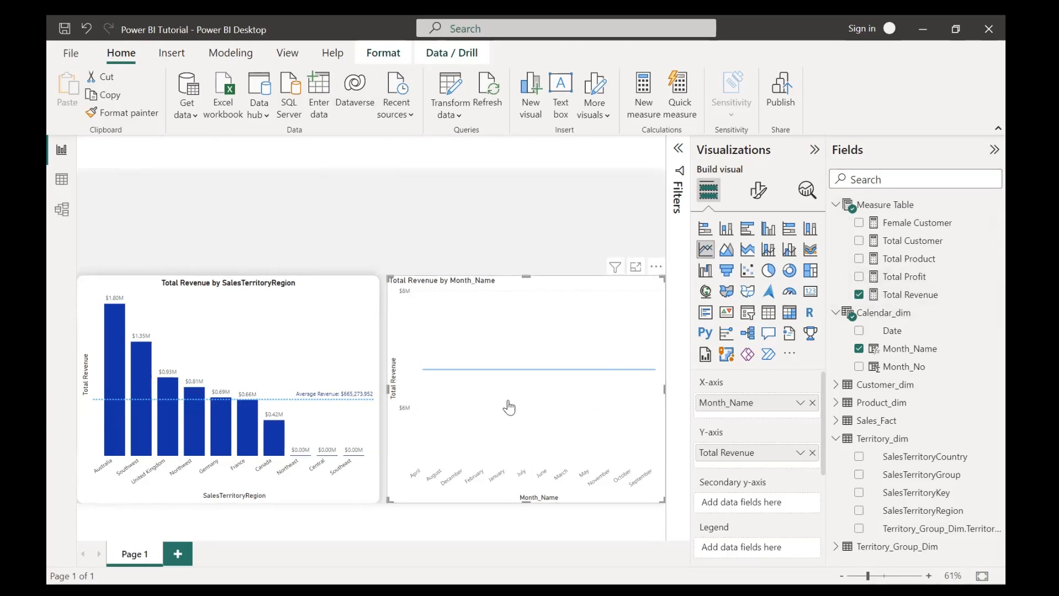
pyautogui.moveTo(780, 176); pyautogui.dragTo(596, 350)
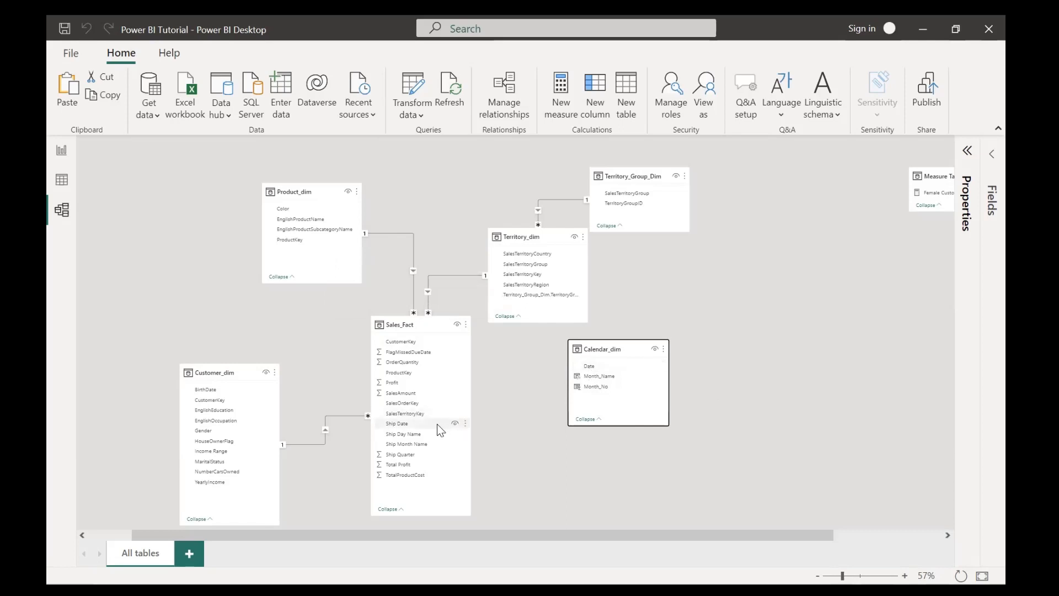
pyautogui.moveTo(611, 371); pyautogui.dragTo(423, 428)
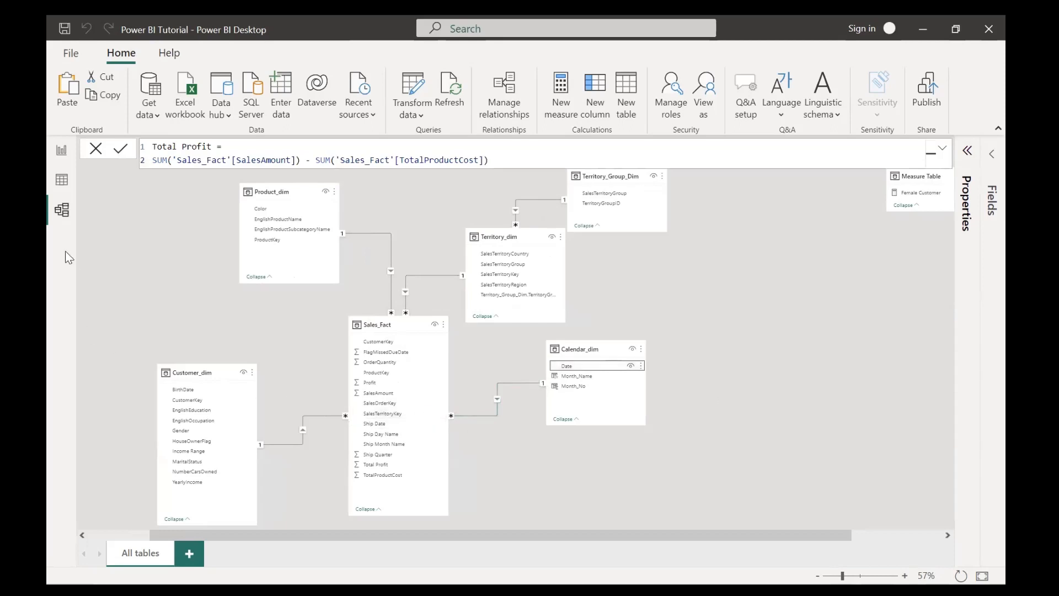
pyautogui.click(57, 148)
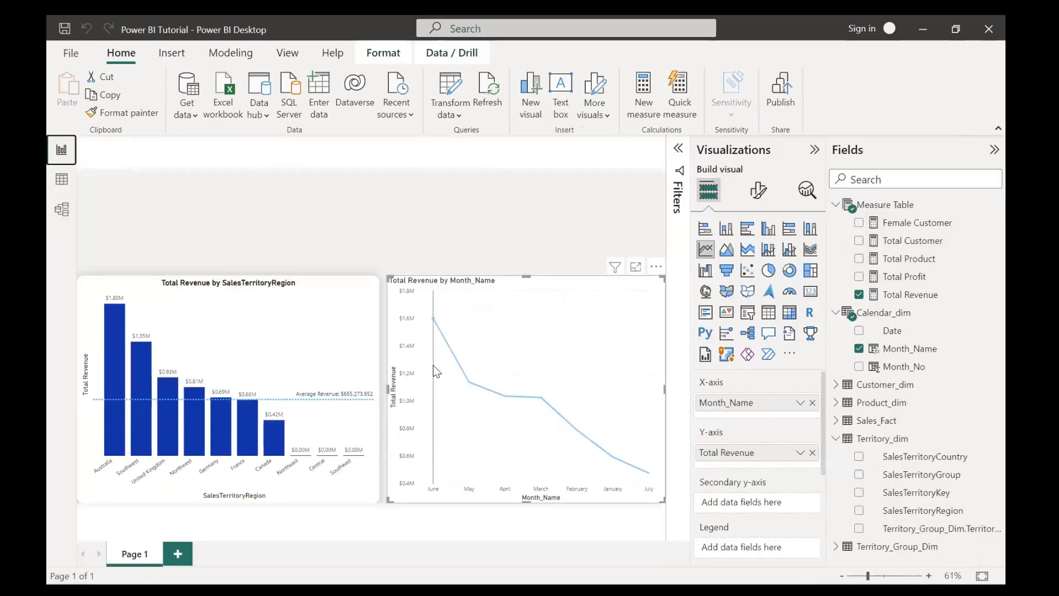
# - Examine the month order and revenue trend of the line chart in focus mode and return to the report page
pyautogui.moveTo(435, 371)
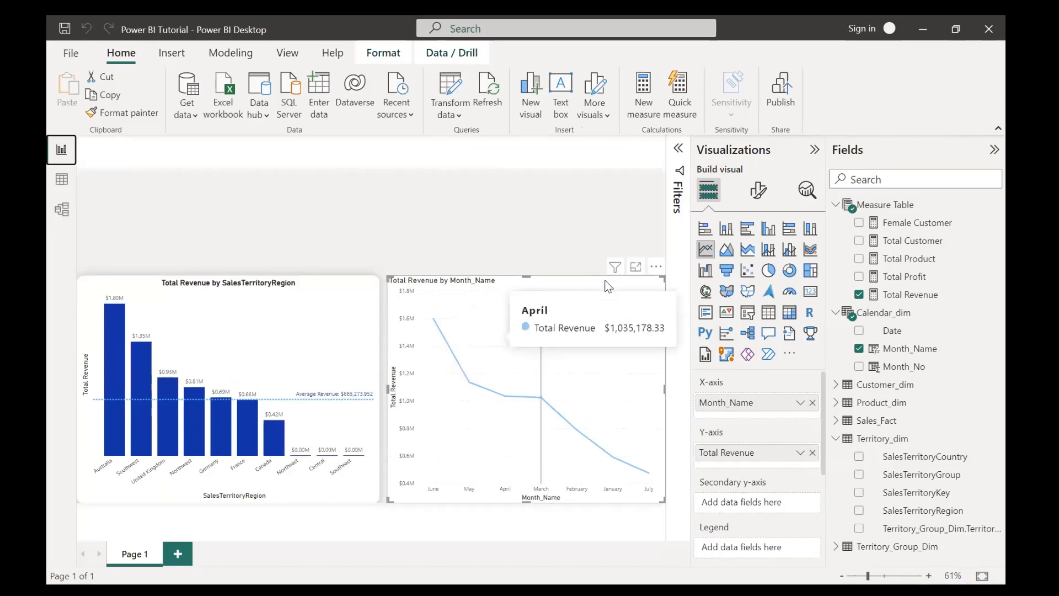
pyautogui.click(636, 267)
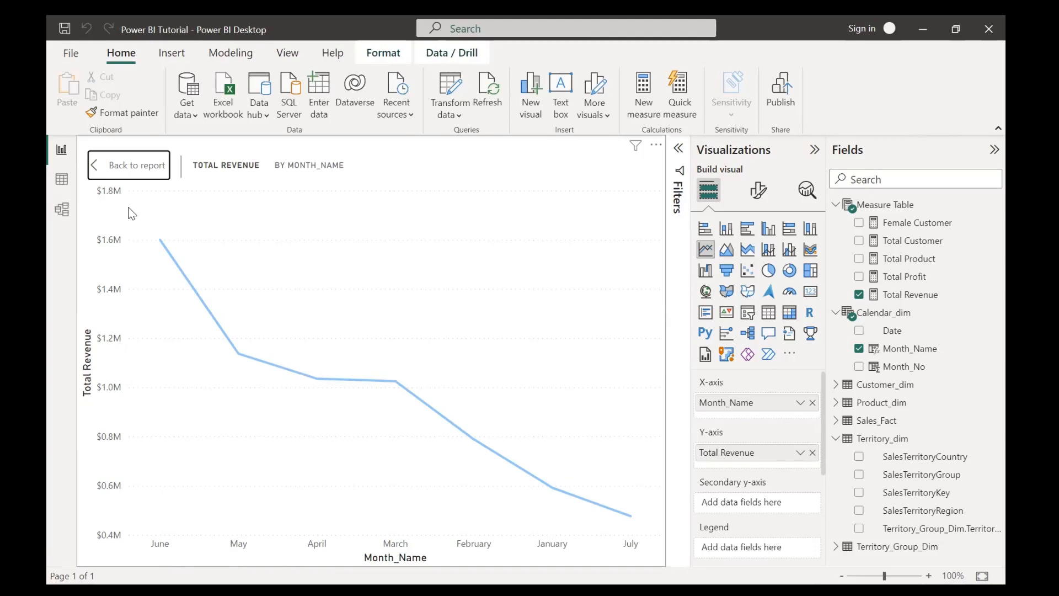
pyautogui.click(134, 176)
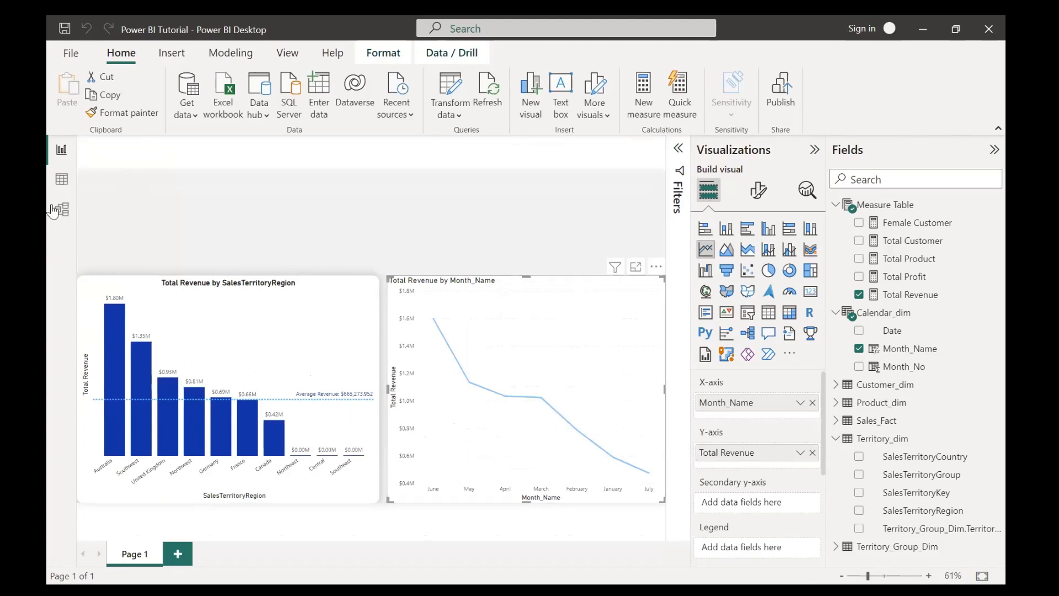
# - Sort the Month_Name column of Calendar_dim by Month_No in the table data and return to the report
pyautogui.click(74, 177)
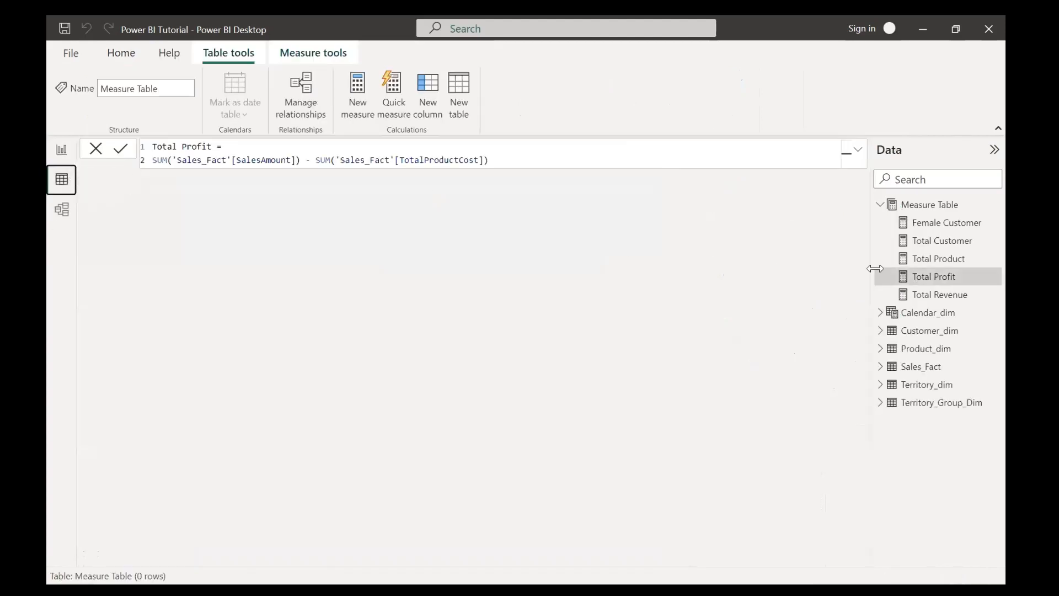
pyautogui.click(880, 205)
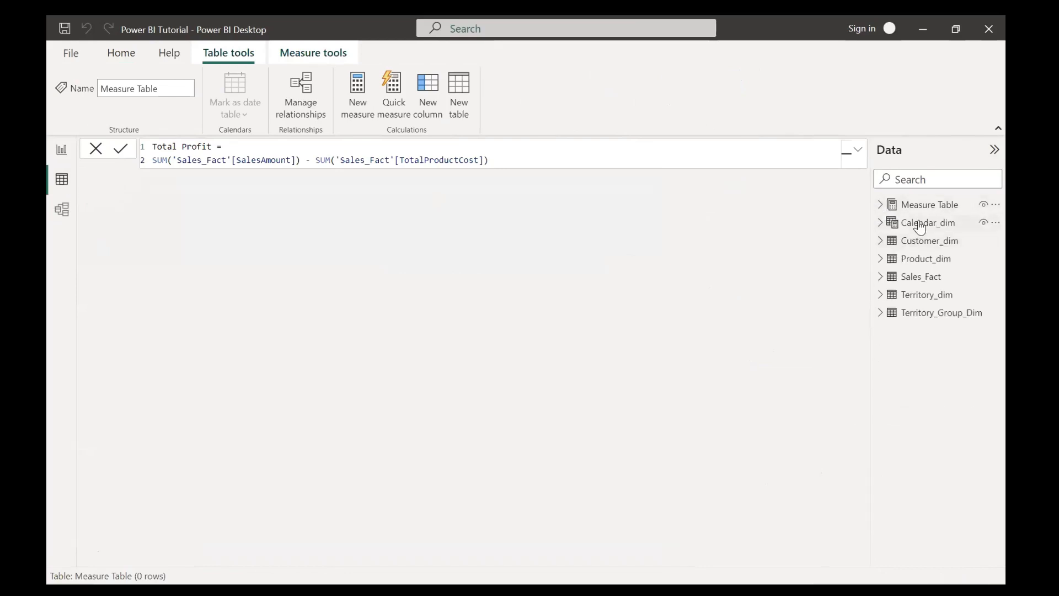
pyautogui.click(915, 221)
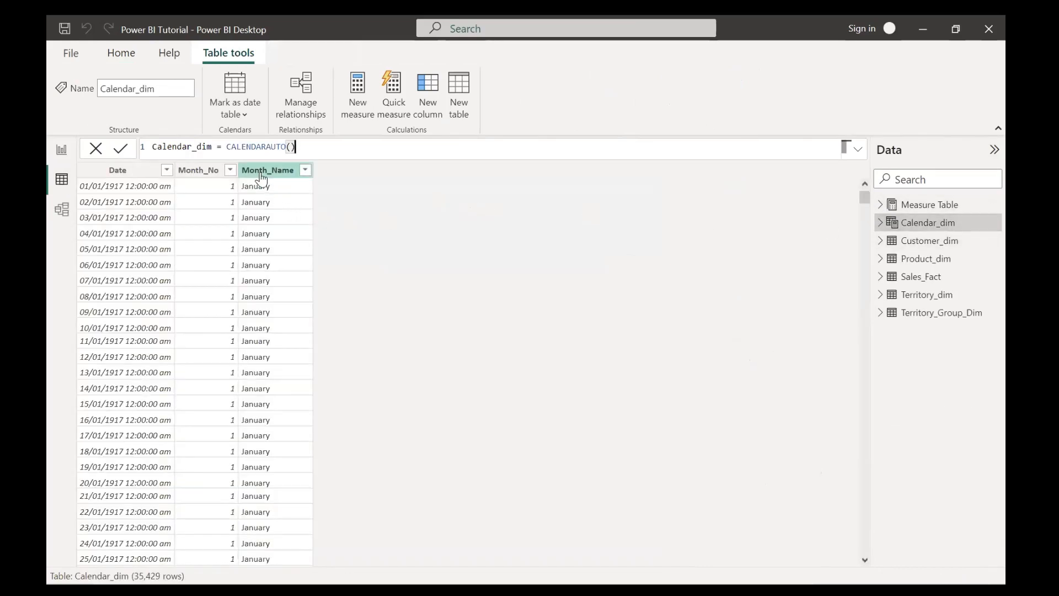
pyautogui.click(261, 171)
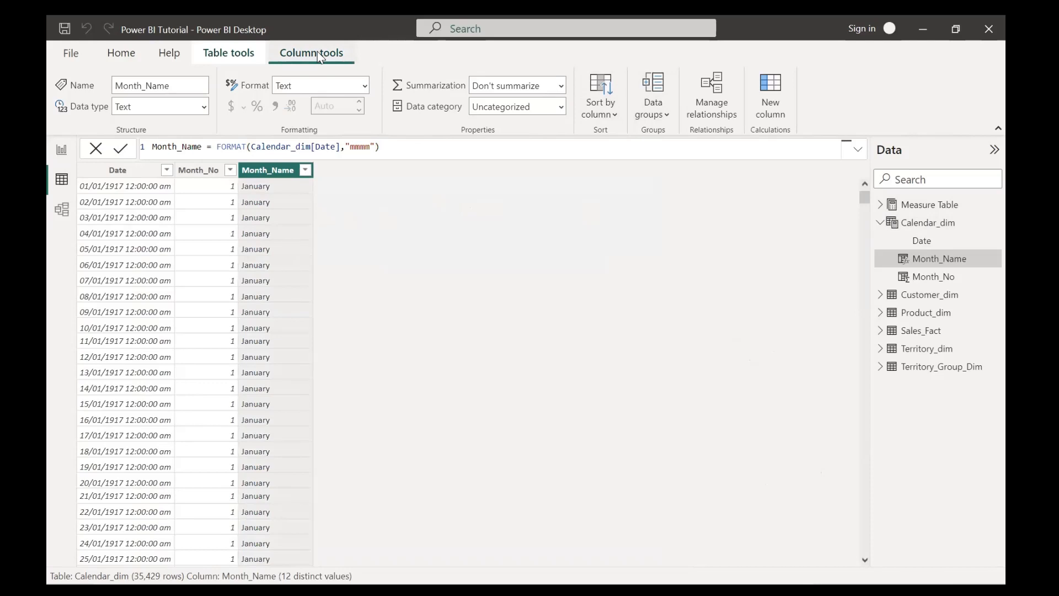
pyautogui.click(600, 116)
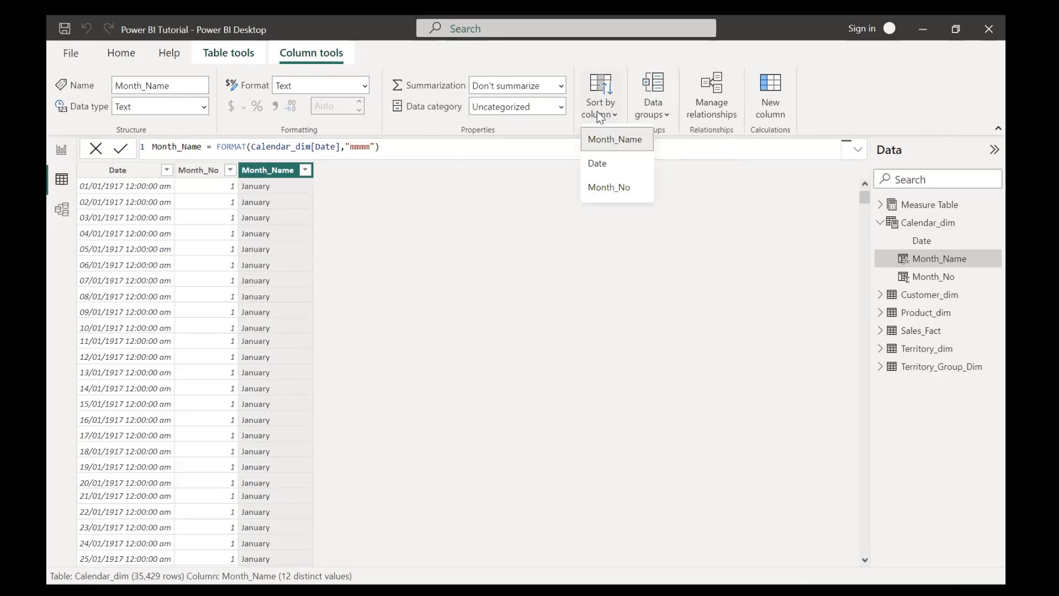
pyautogui.click(636, 186)
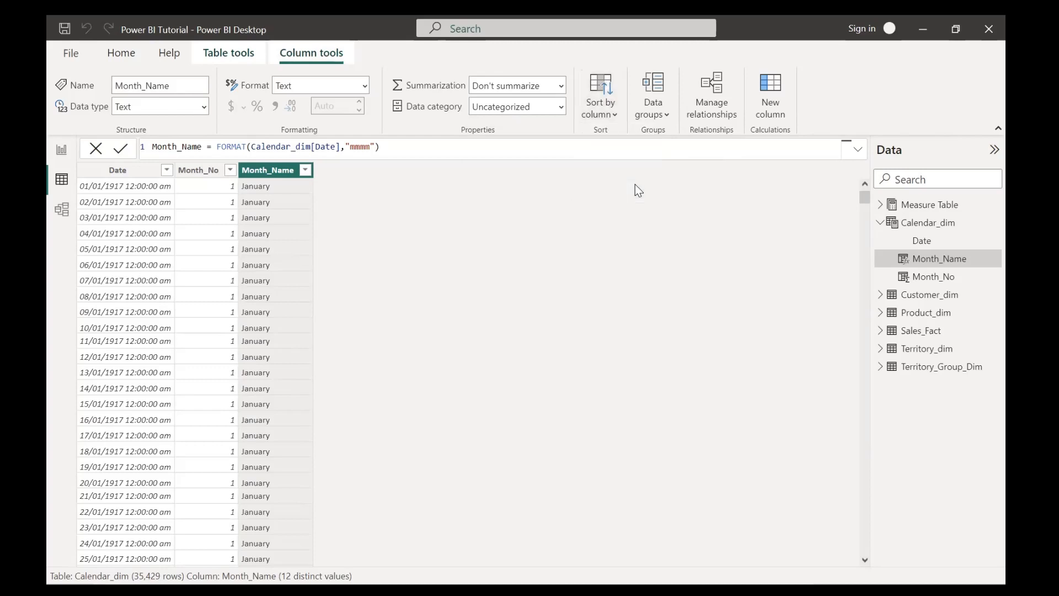
pyautogui.click(55, 154)
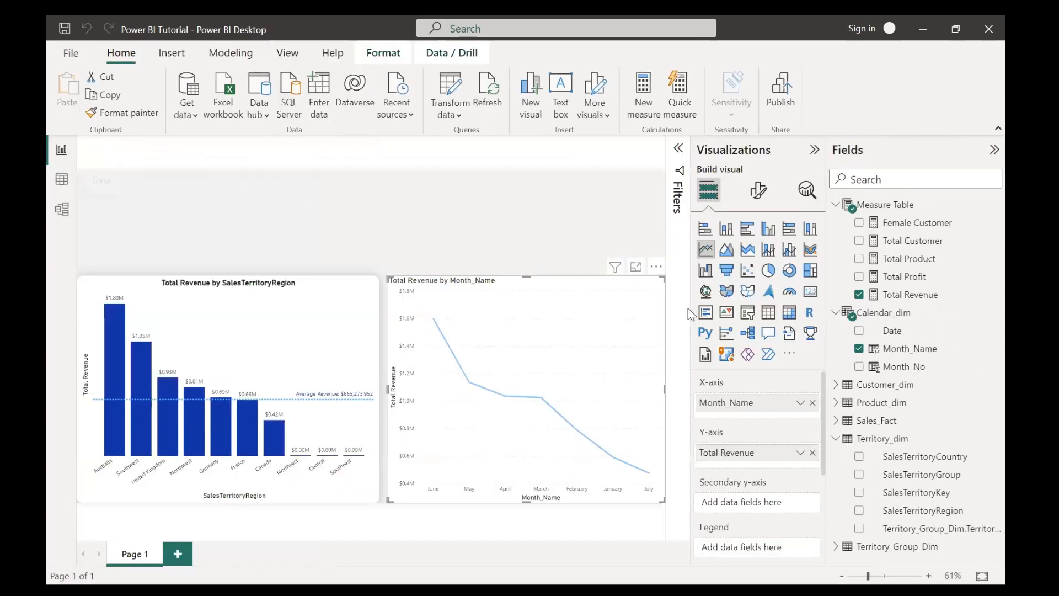
# - Sort the axis of the Total Revenue by Month_Name line chart by Month_Name in ascending order
pyautogui.moveTo(560, 314)
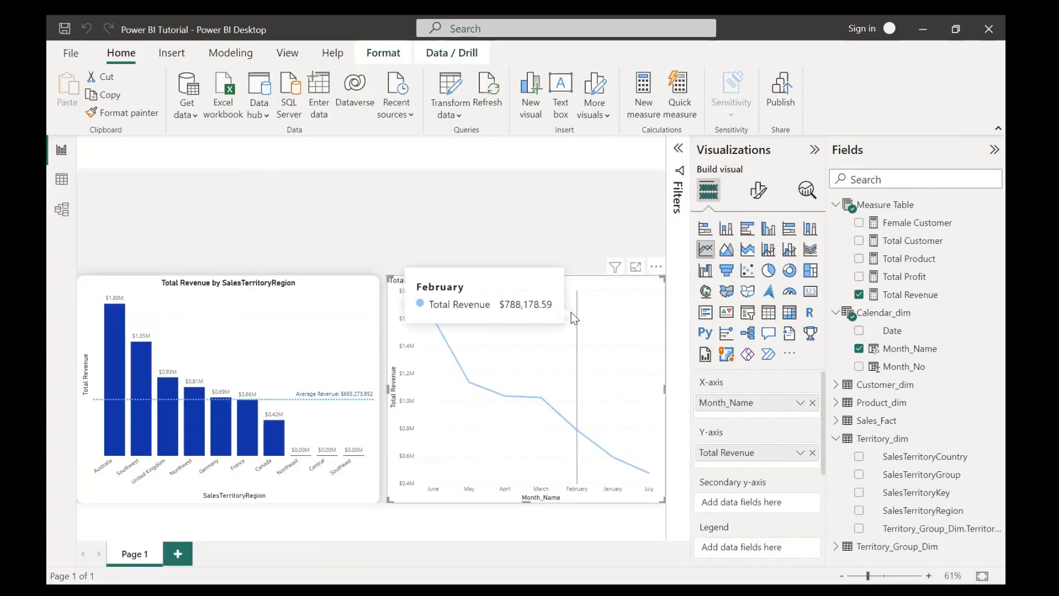
pyautogui.click(656, 267)
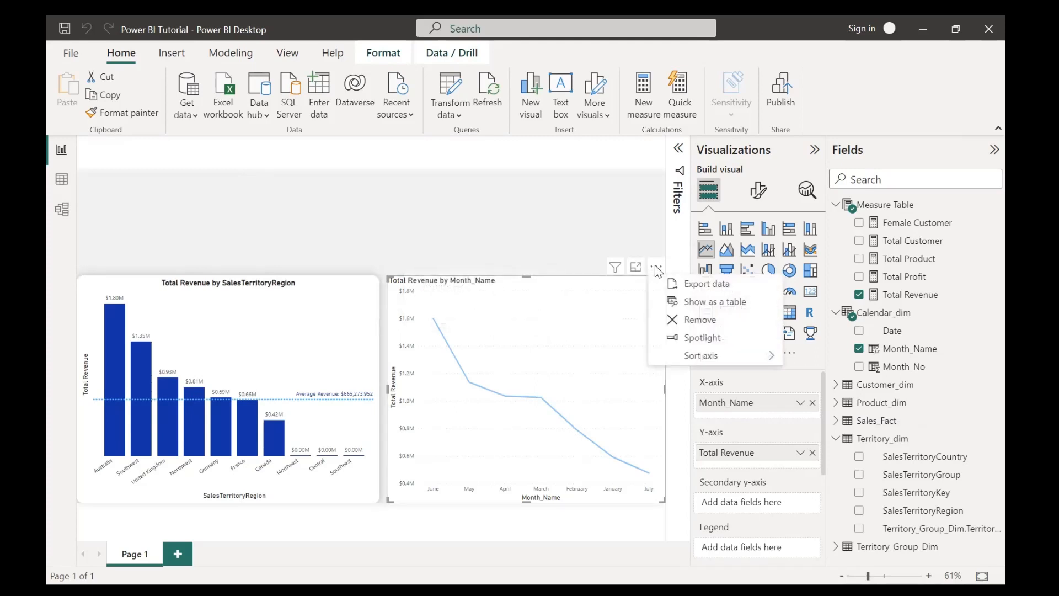
pyautogui.click(585, 283)
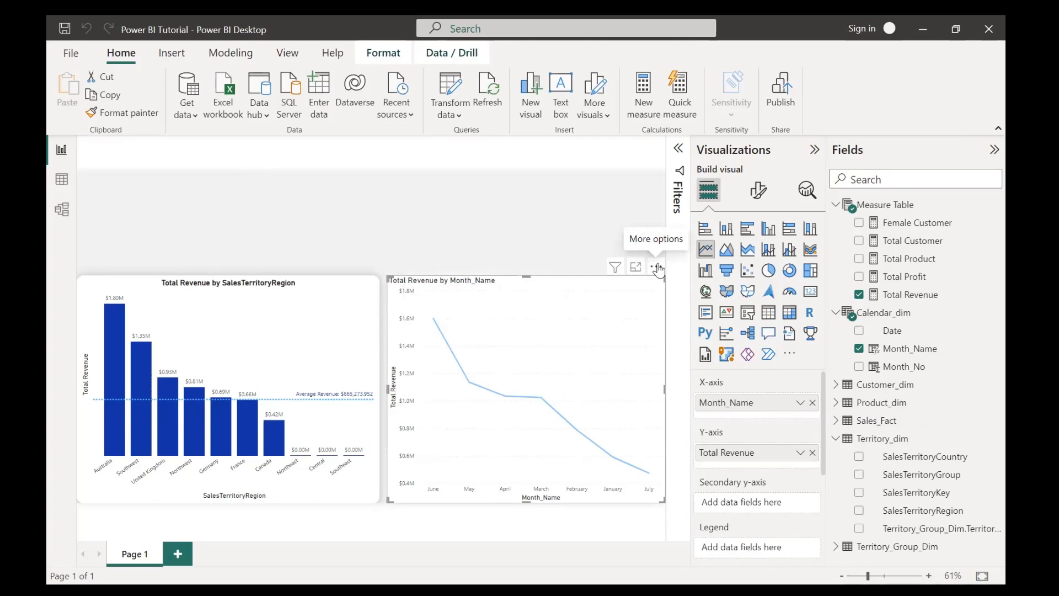
pyautogui.moveTo(566, 297)
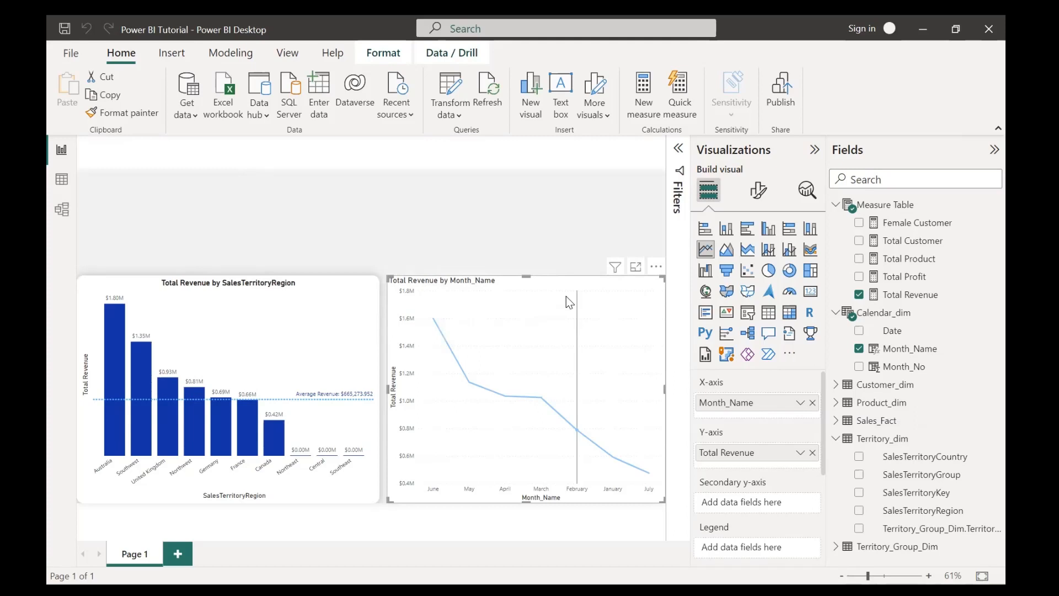
pyautogui.click(656, 267)
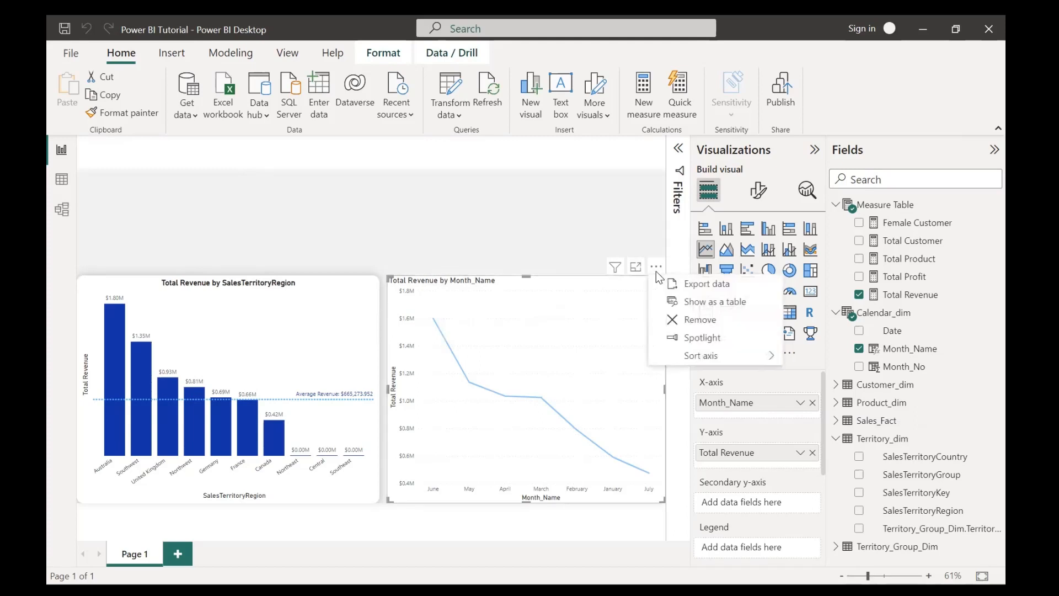
pyautogui.moveTo(740, 360)
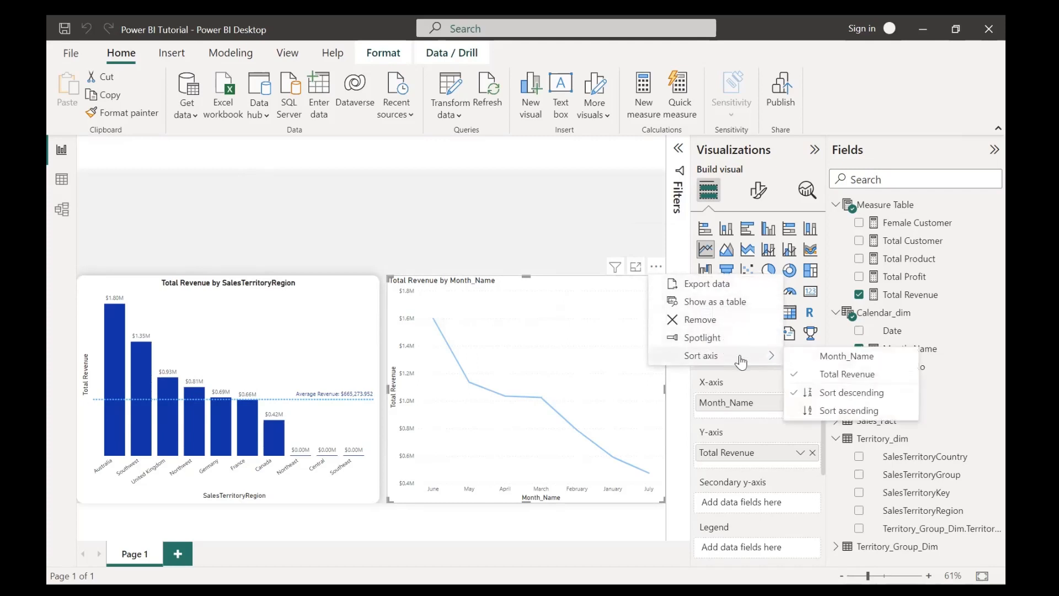
pyautogui.click(837, 364)
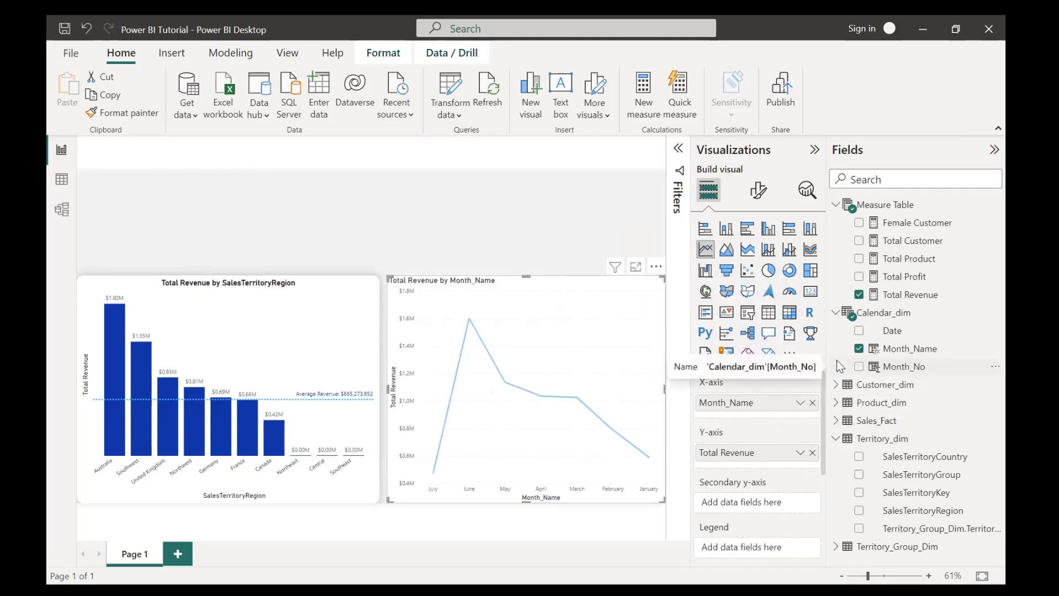
pyautogui.click(657, 268)
pyautogui.moveTo(744, 357)
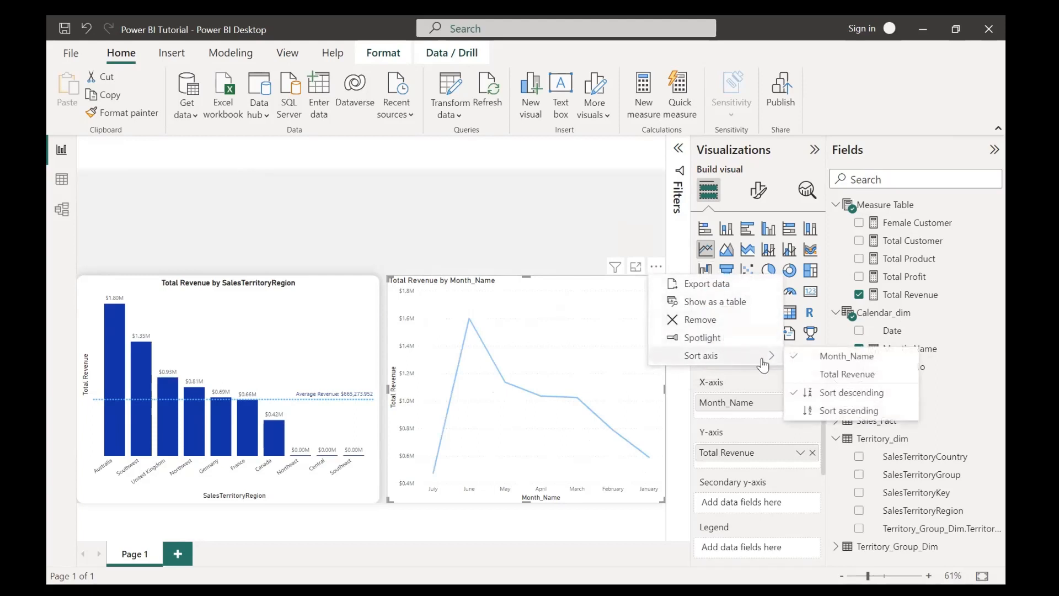
pyautogui.click(850, 412)
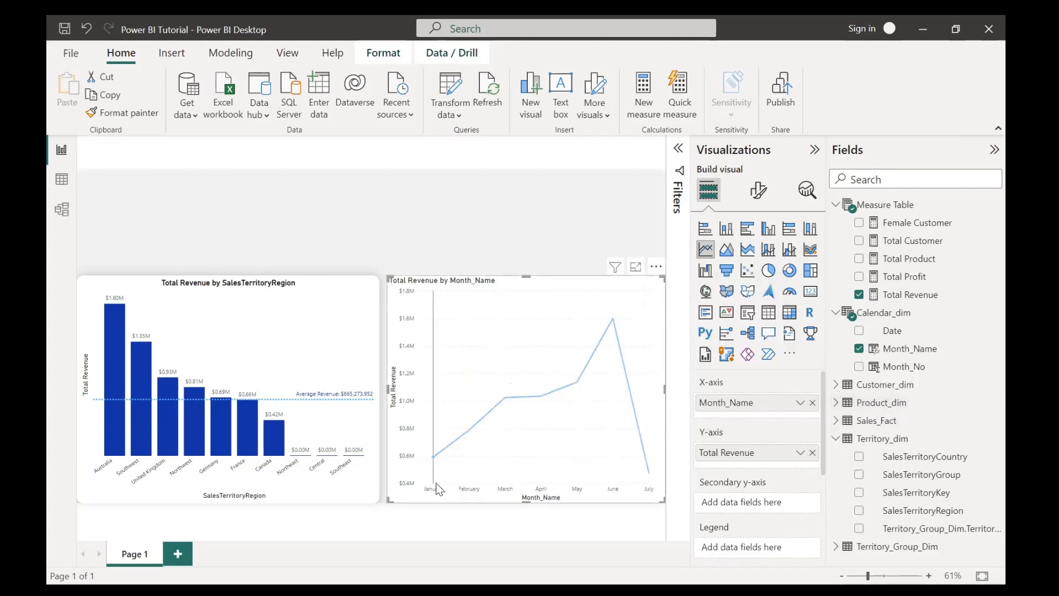
# - Check the month sequence along the line chart's axis in focus mode and return to the report page
pyautogui.click(636, 267)
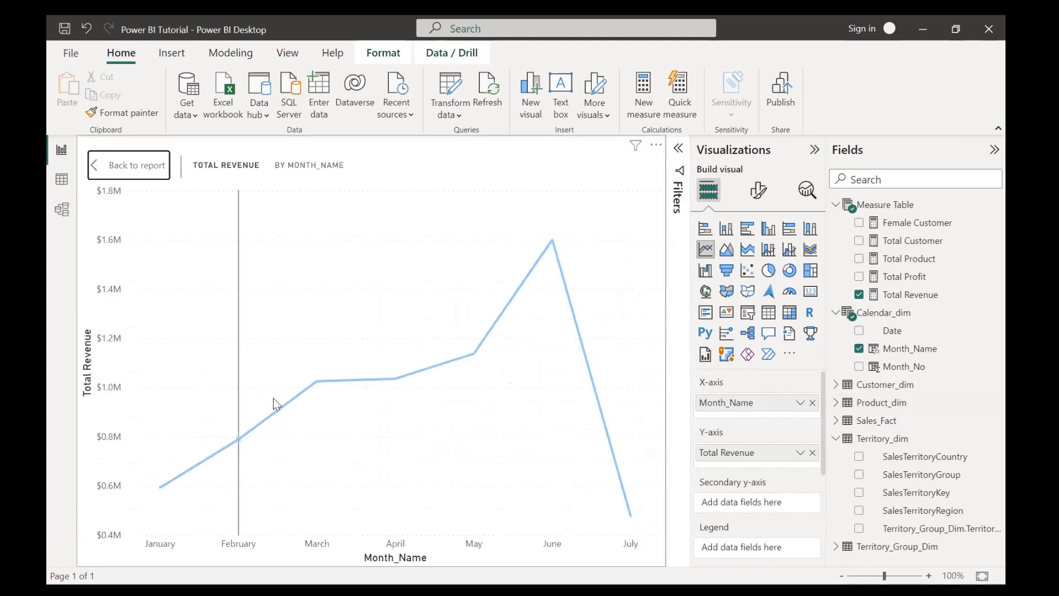
pyautogui.moveTo(273, 398)
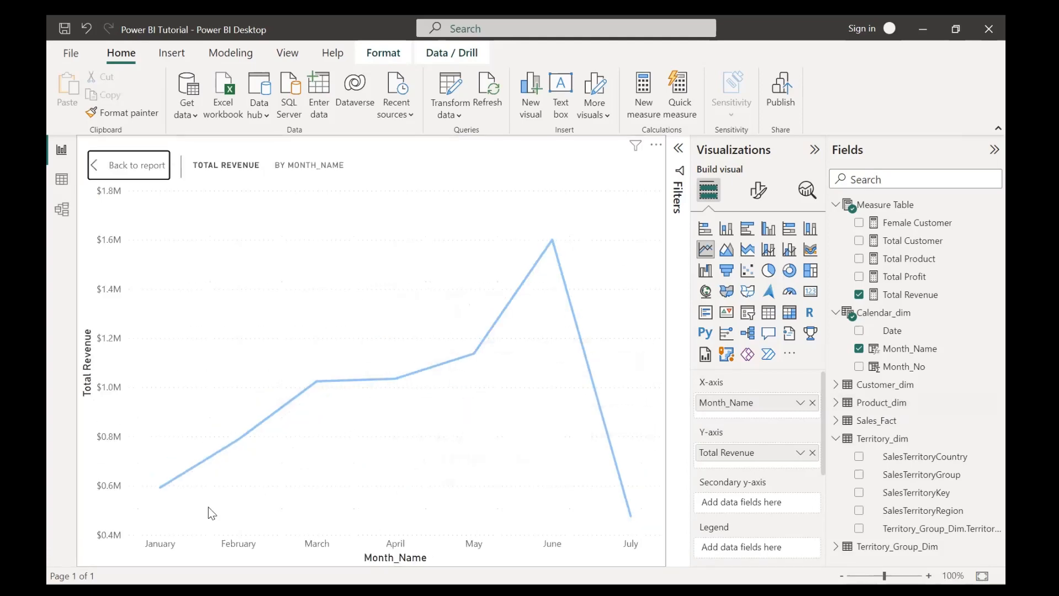
pyautogui.click(125, 175)
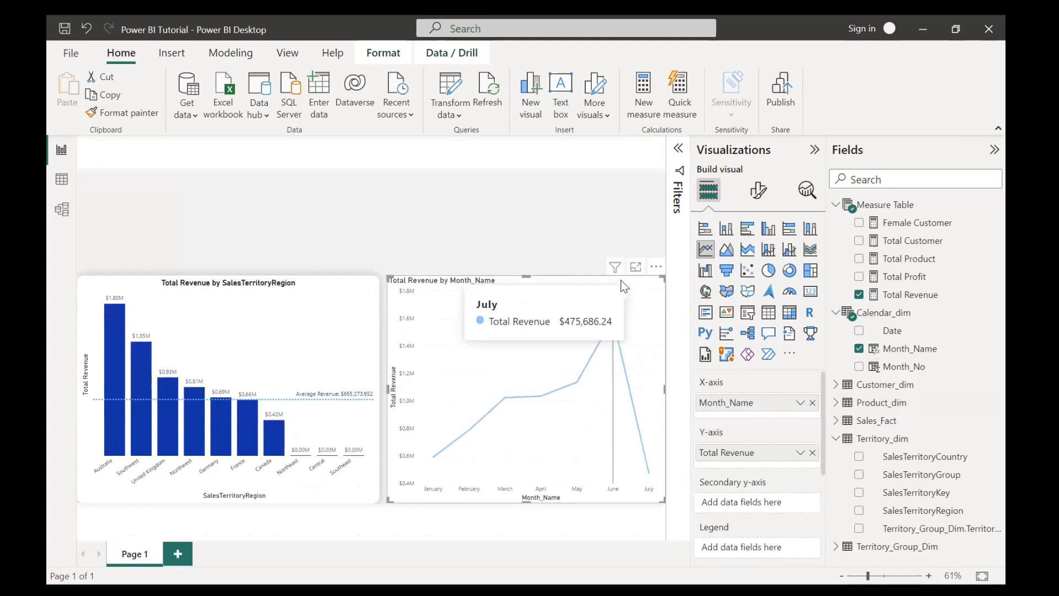
pyautogui.click(636, 267)
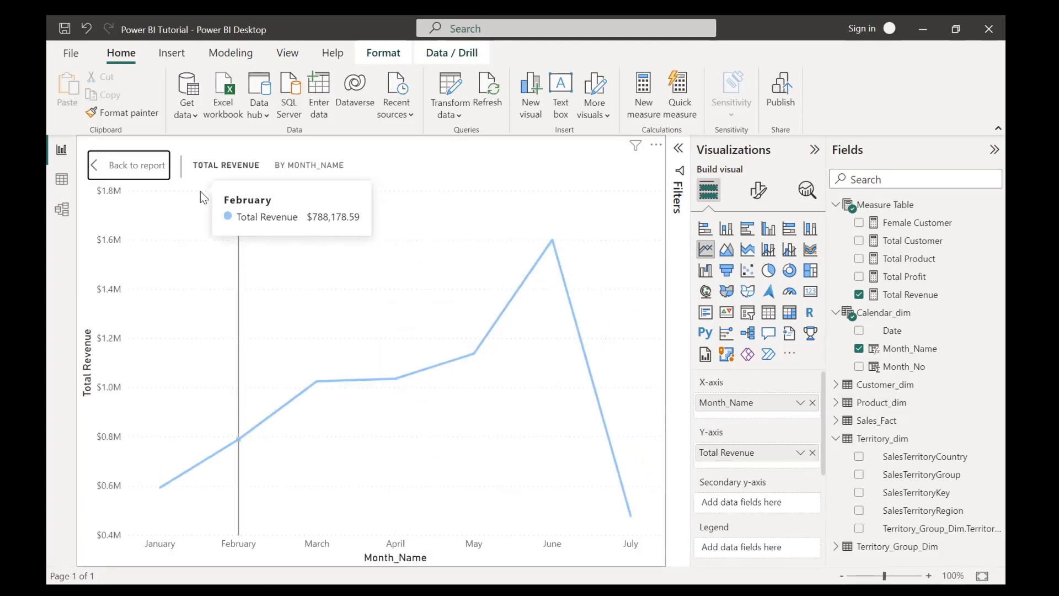
pyautogui.click(147, 174)
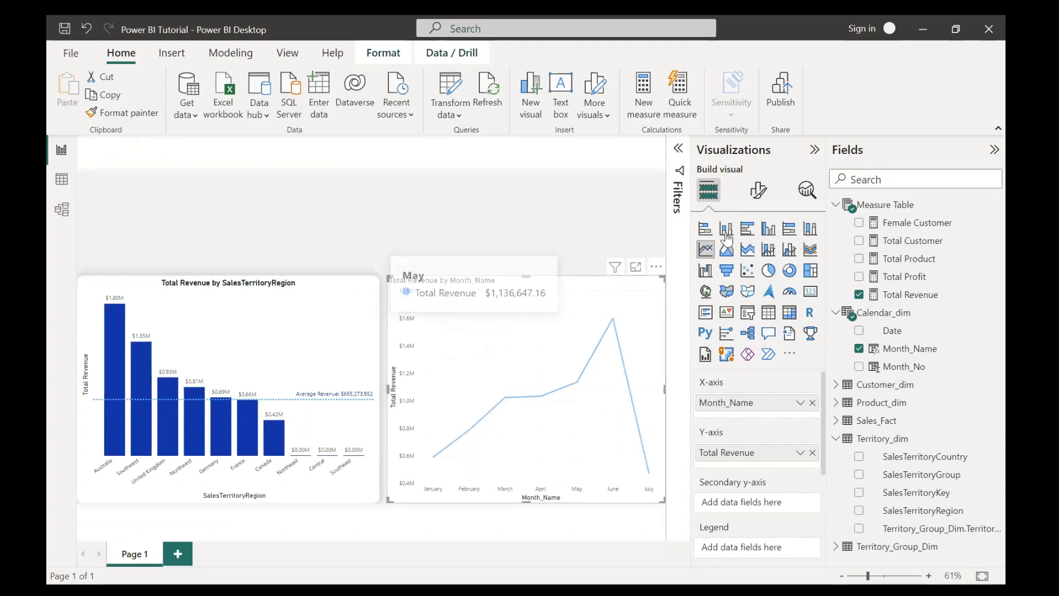
pyautogui.click(757, 191)
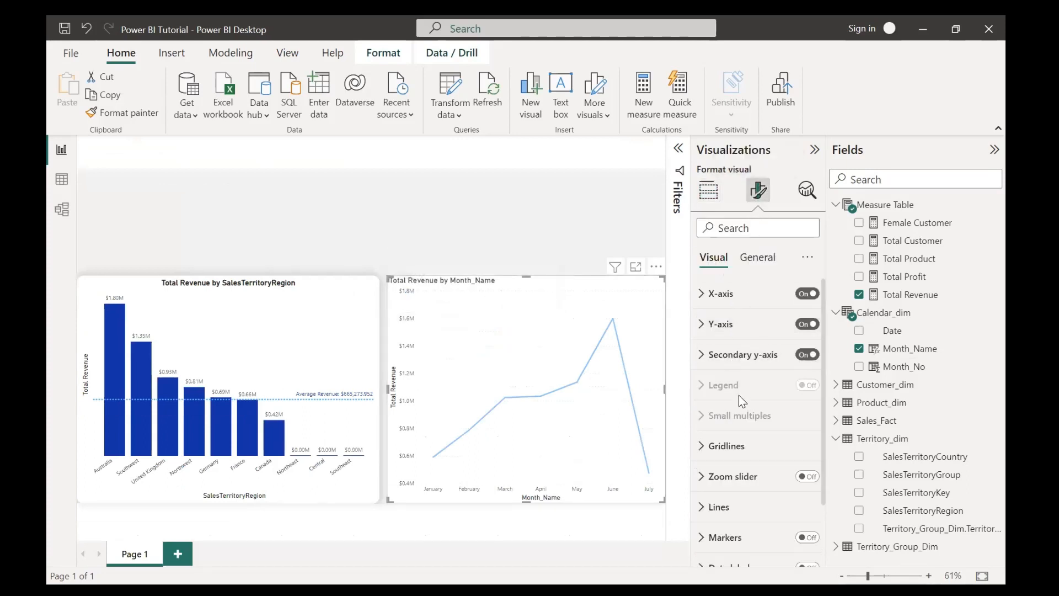
pyautogui.click(535, 243)
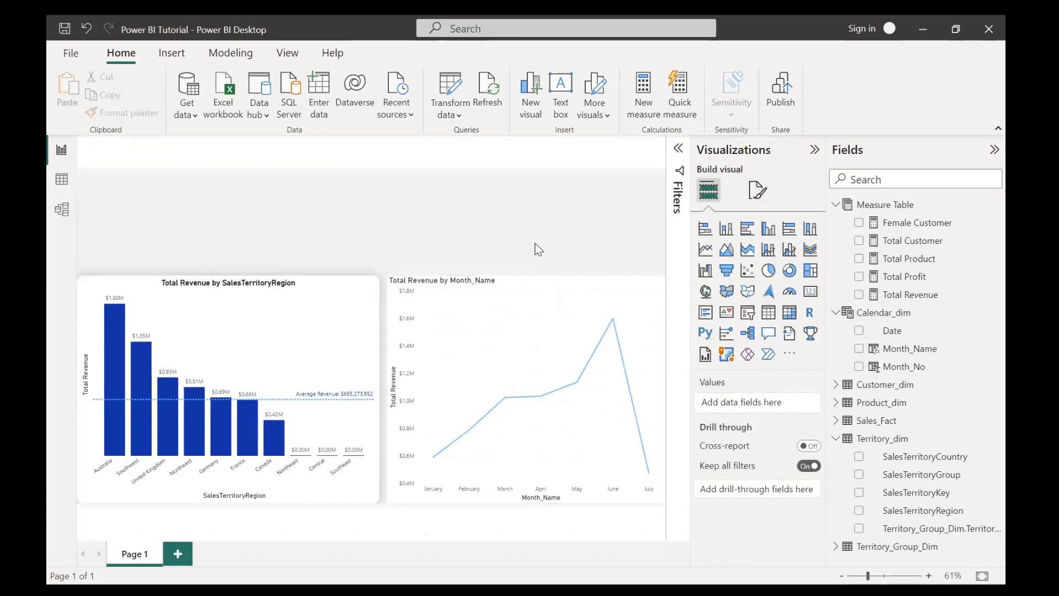
pyautogui.click(557, 301)
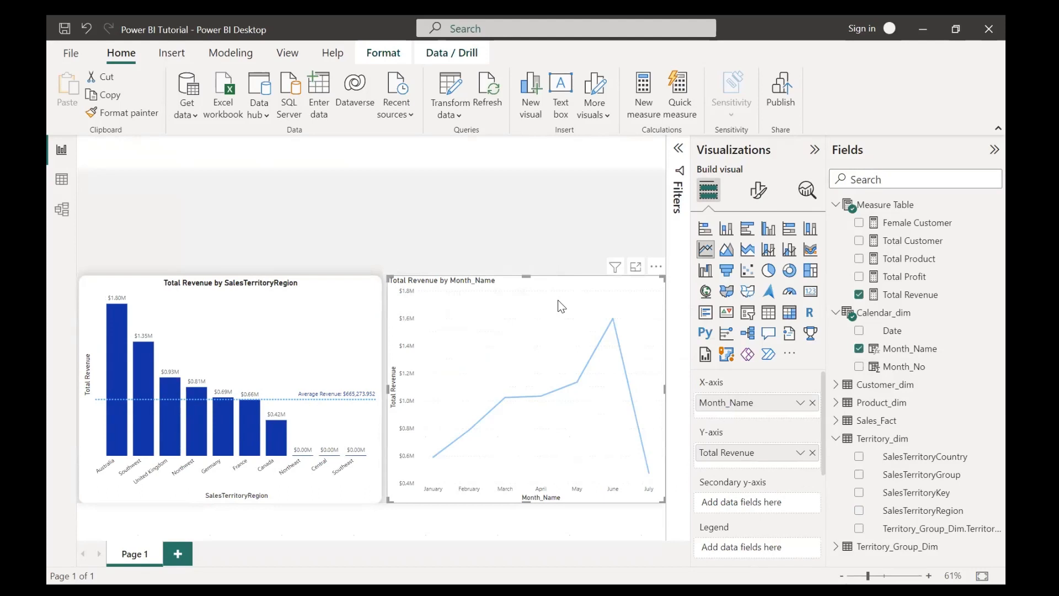
# - Copy the formatting of the Total Revenue by SalesTerritoryRegion column chart onto the Month_Name line chart with Format Painter
pyautogui.click(322, 306)
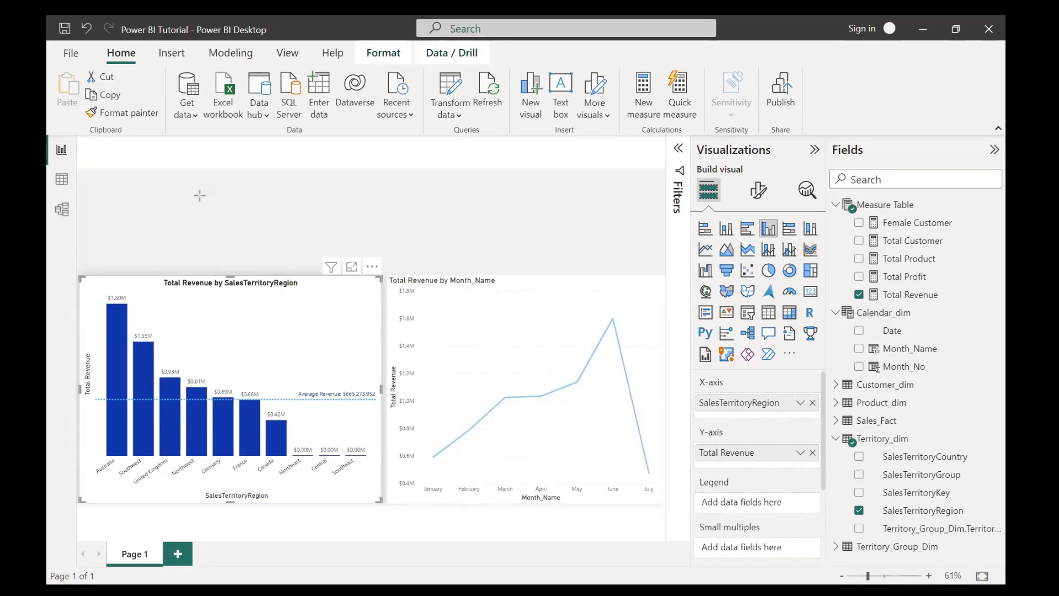
pyautogui.moveTo(67, 248)
pyautogui.mouseDown()
pyautogui.moveTo(379, 460)
pyautogui.moveTo(386, 522)
pyautogui.mouseUp()
pyautogui.moveTo(397, 262); pyautogui.dragTo(669, 440)
pyautogui.moveTo(80, 106); pyautogui.dragTo(169, 126)
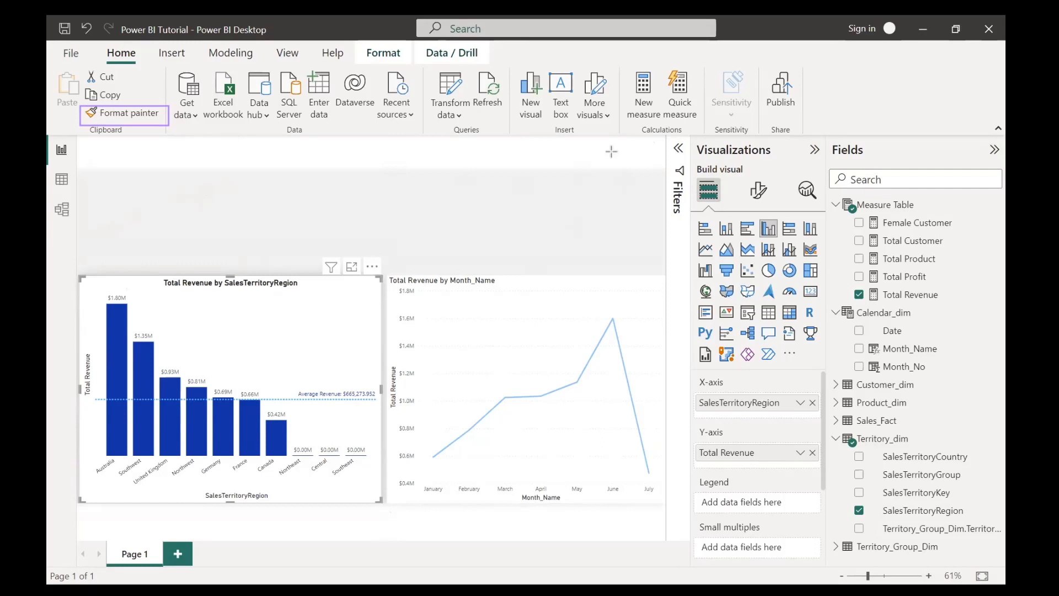
pyautogui.press('Escape')
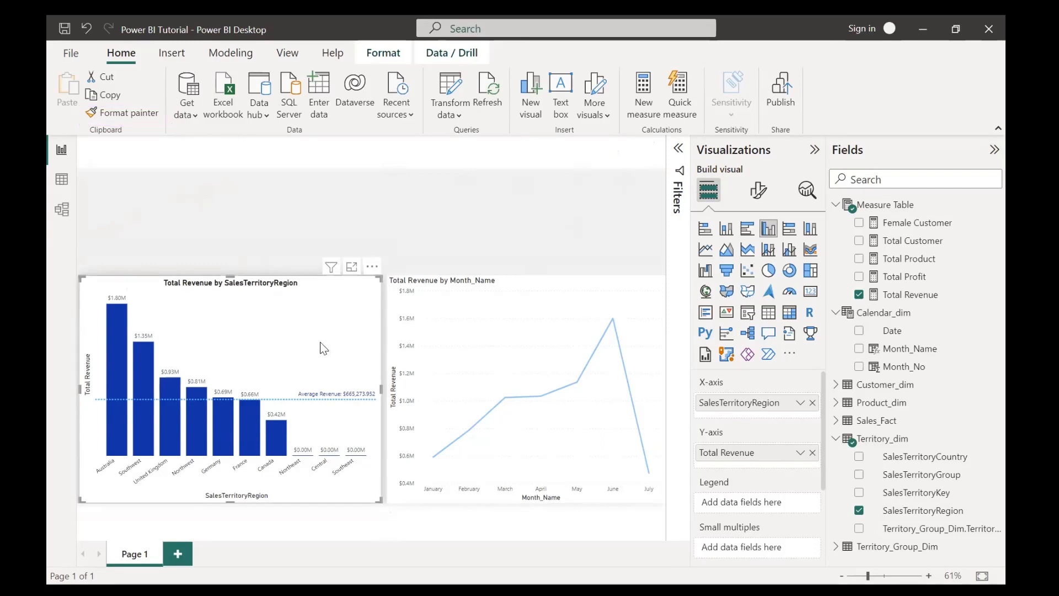
pyautogui.click(126, 113)
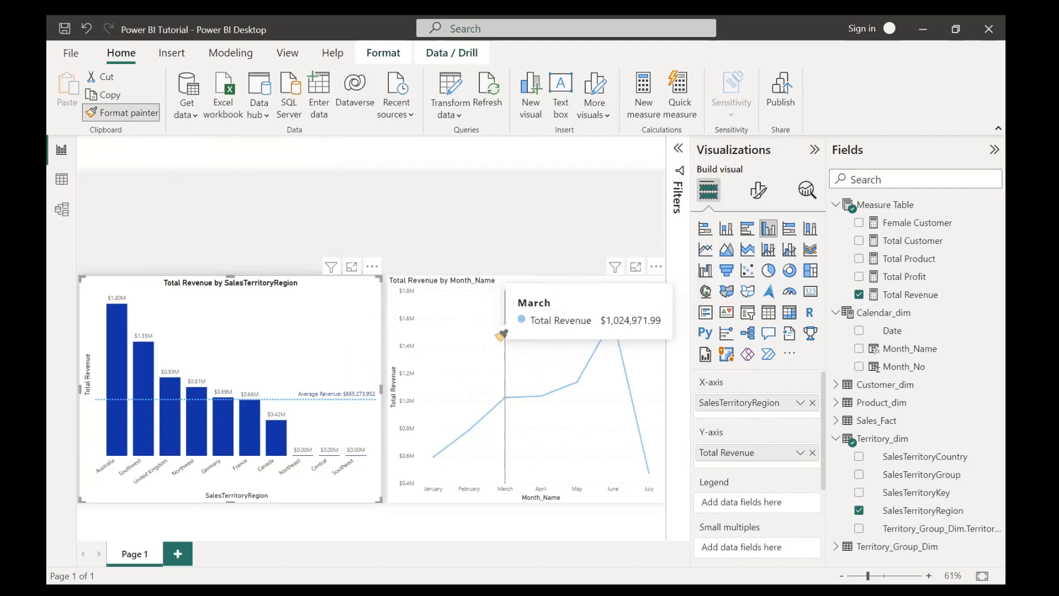
pyautogui.click(500, 334)
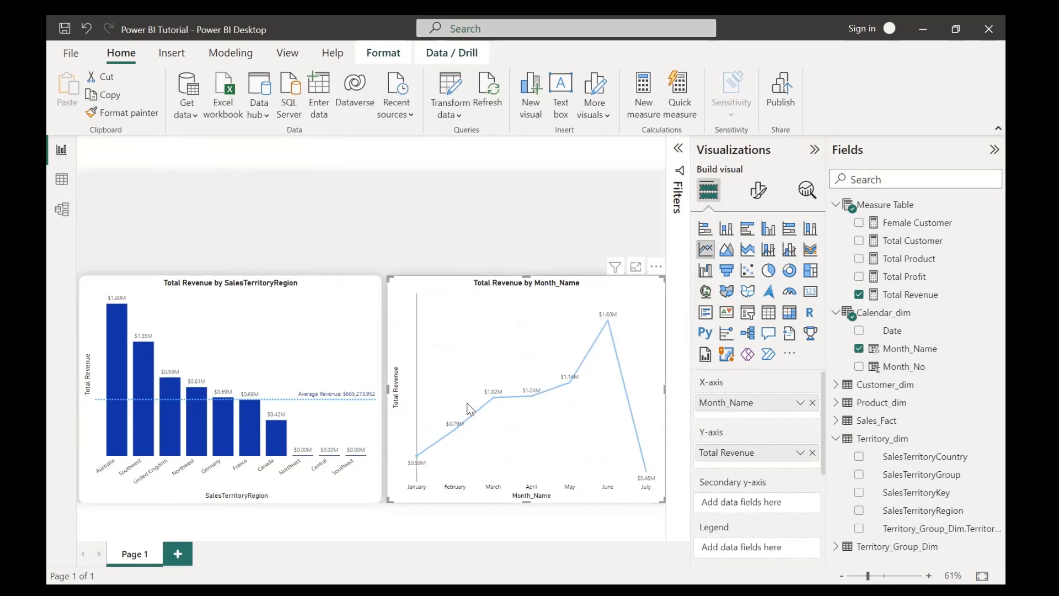
pyautogui.moveTo(447, 398)
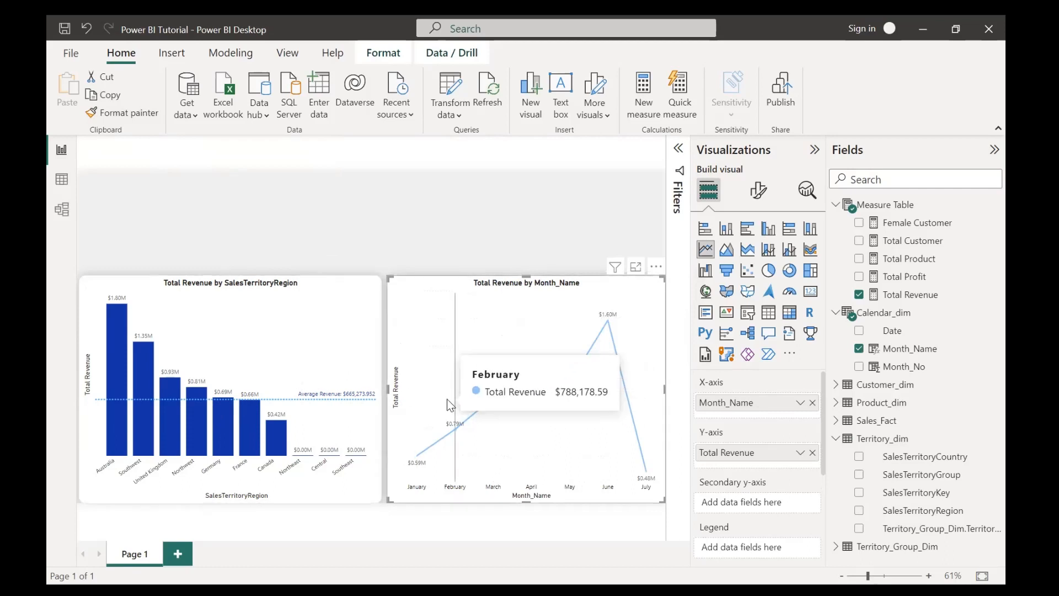
pyautogui.click(420, 259)
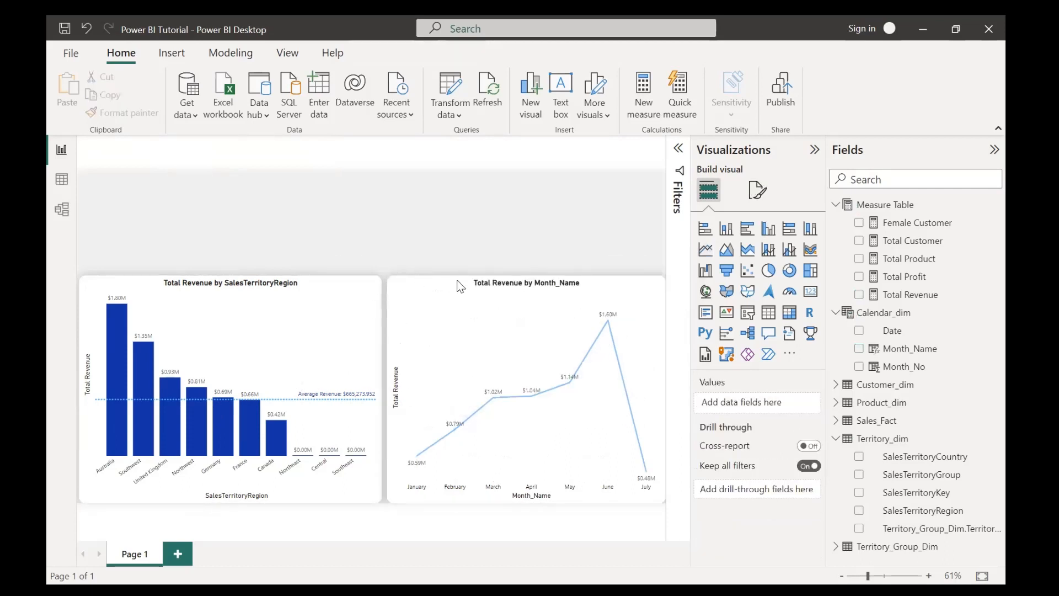
# - Turn on the Y-axis of the Total Revenue by Month_Name line chart
pyautogui.click(416, 330)
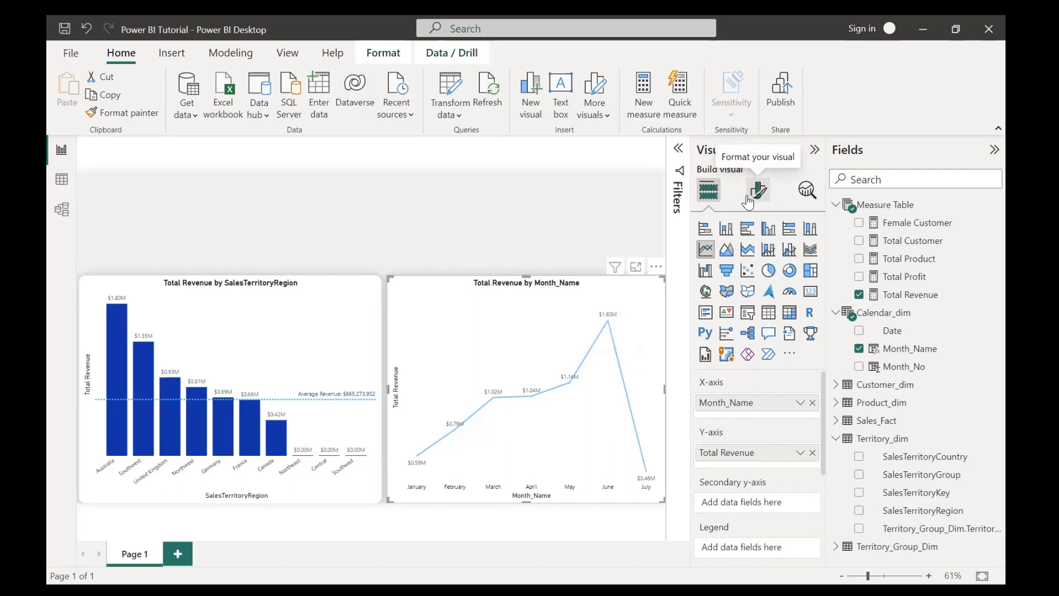
pyautogui.click(748, 202)
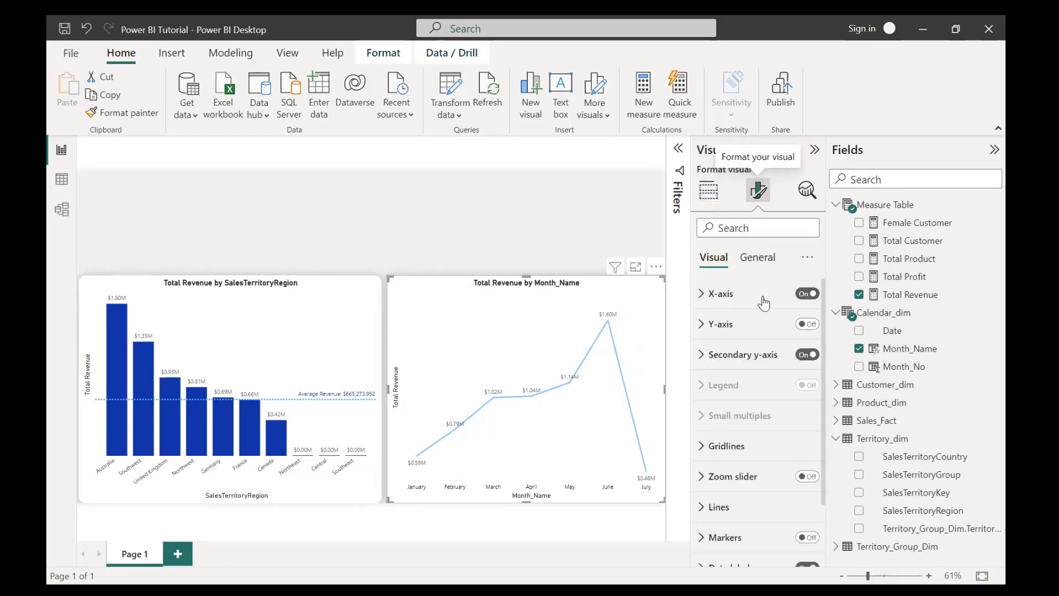
pyautogui.click(806, 326)
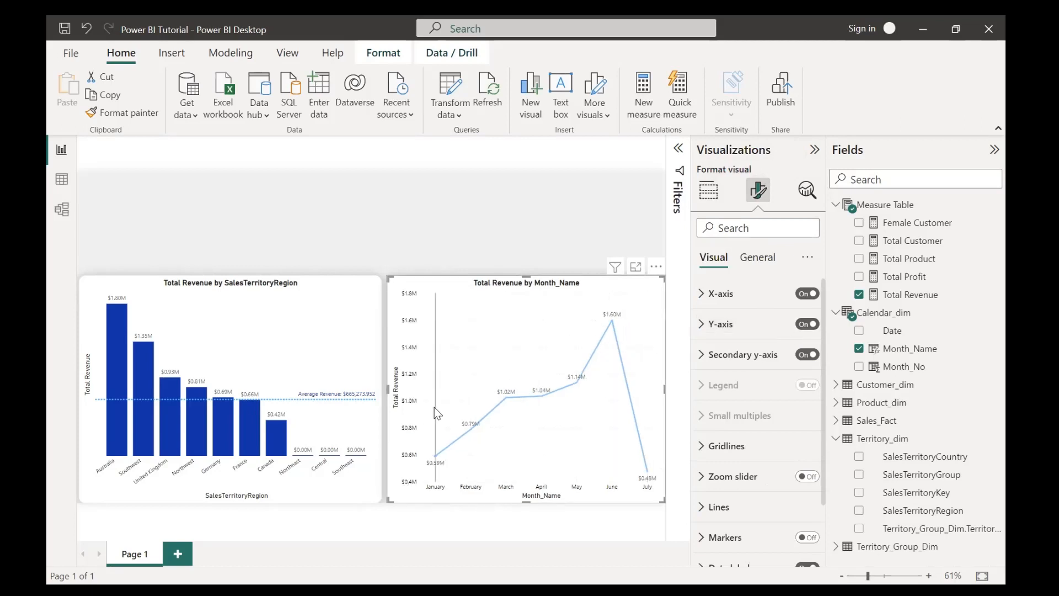
# - Turn on markers for the Total Revenue by Month_Name line chart and deselect the chart
pyautogui.scroll(-3, 737, 478)
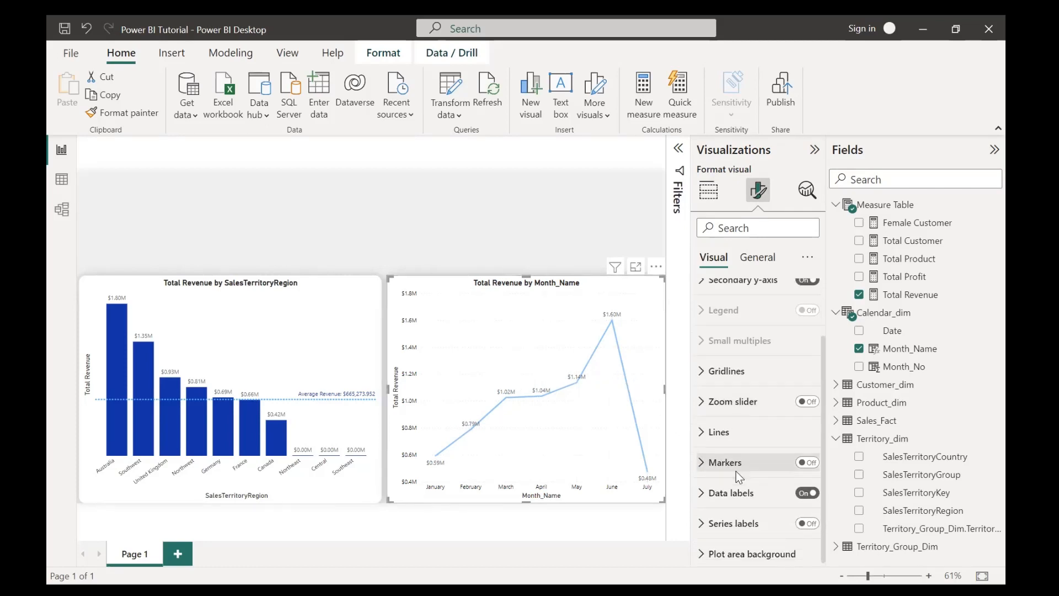
pyautogui.scroll(3, 737, 478)
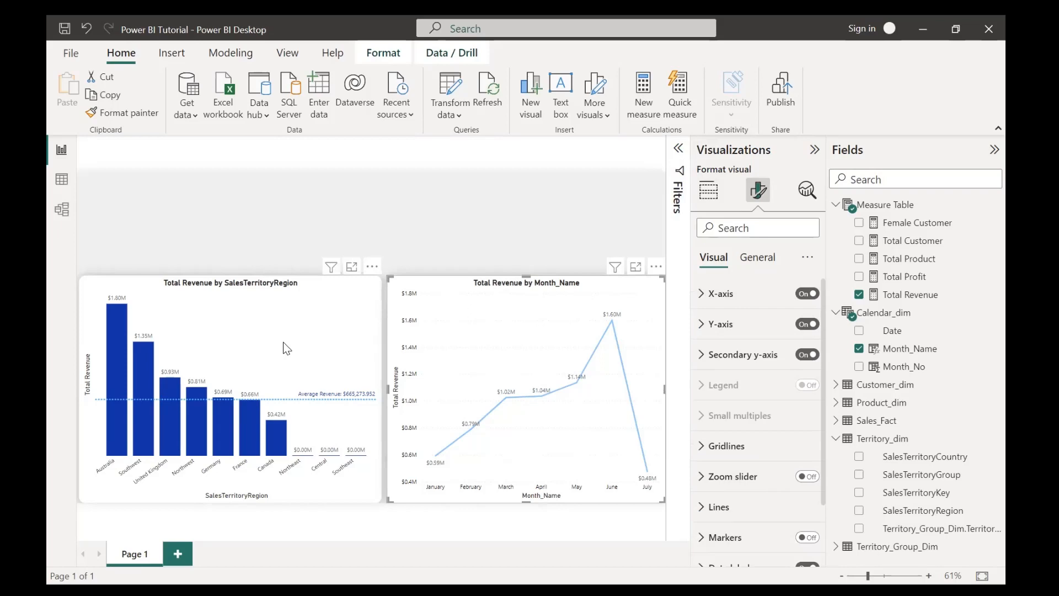
pyautogui.click(806, 546)
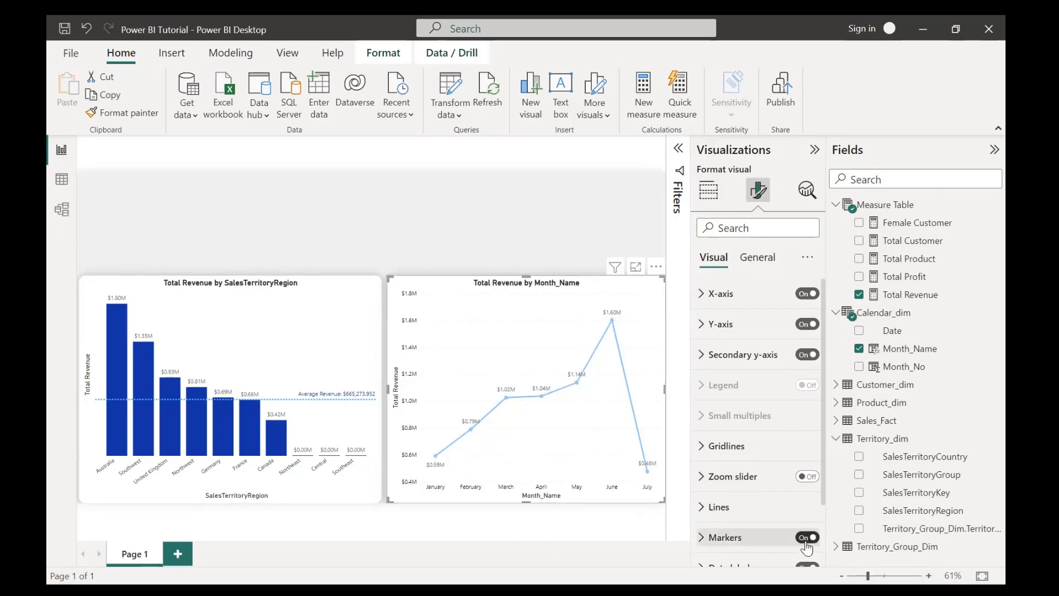
pyautogui.click(806, 546)
pyautogui.scroll(-2, 806, 543)
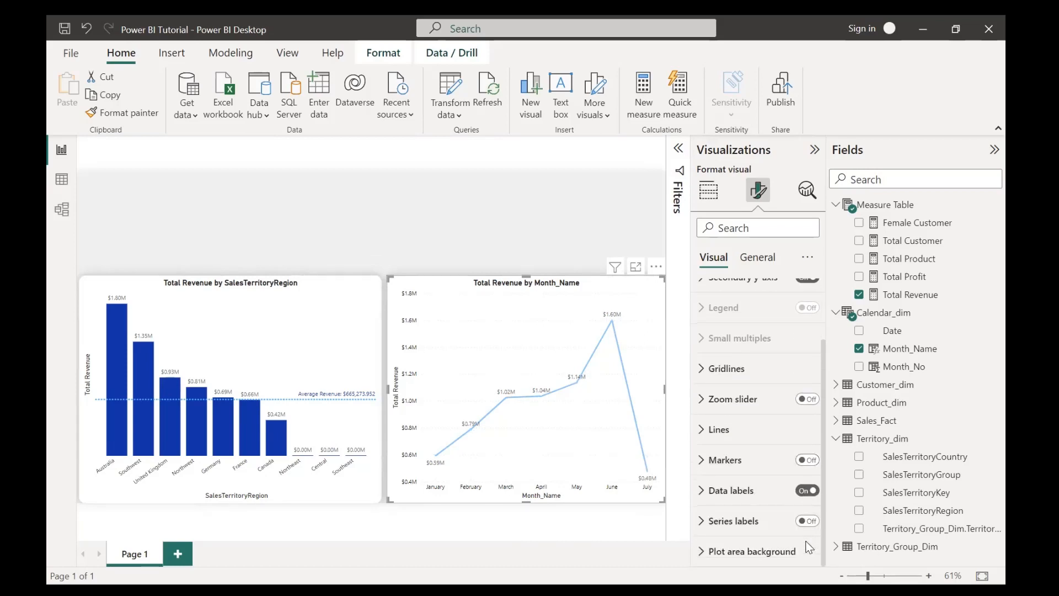
pyautogui.click(806, 463)
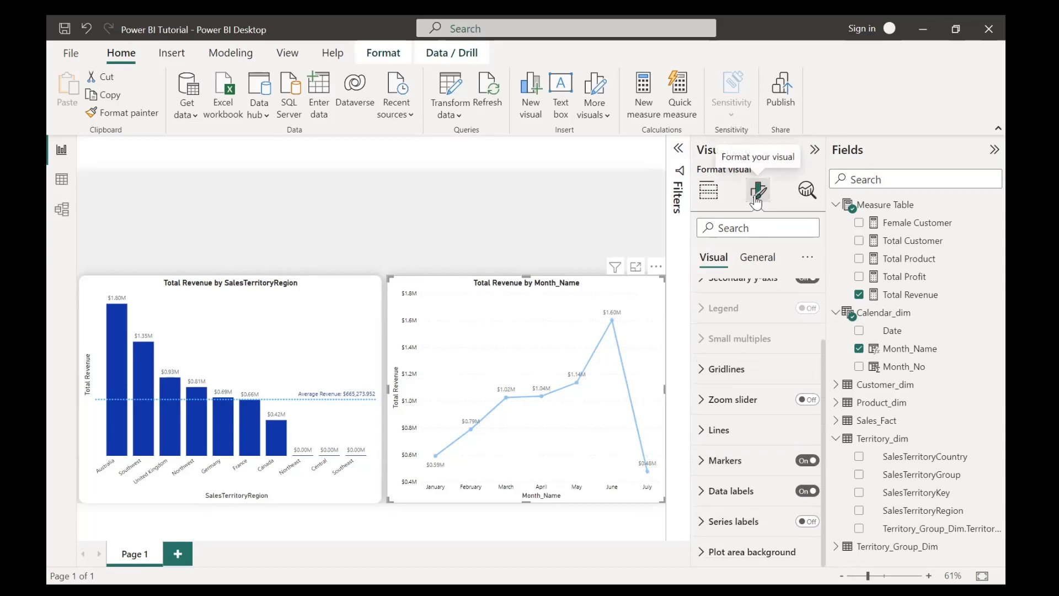
pyautogui.click(707, 190)
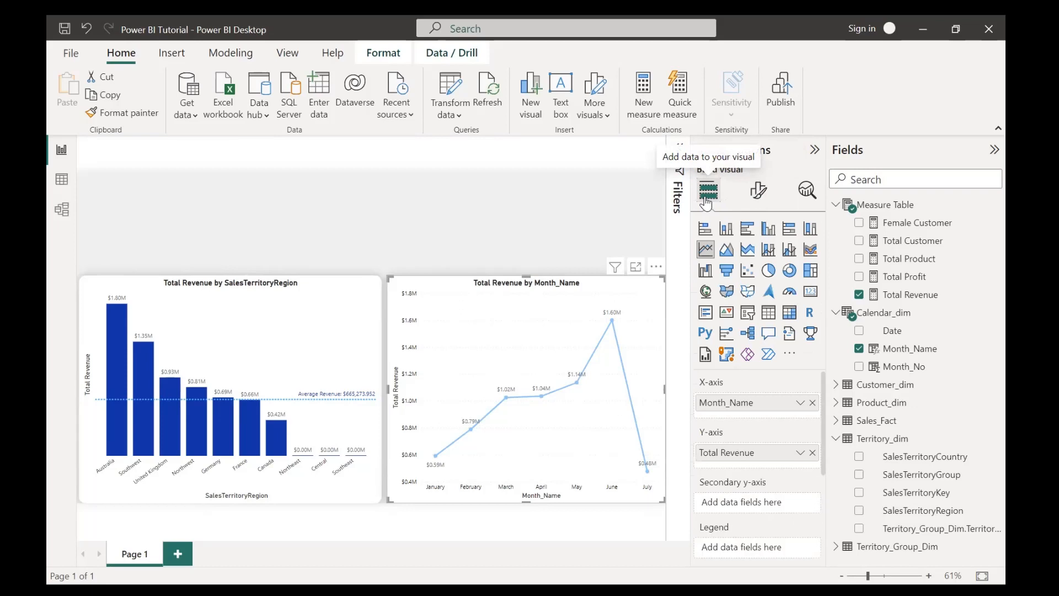
pyautogui.click(584, 252)
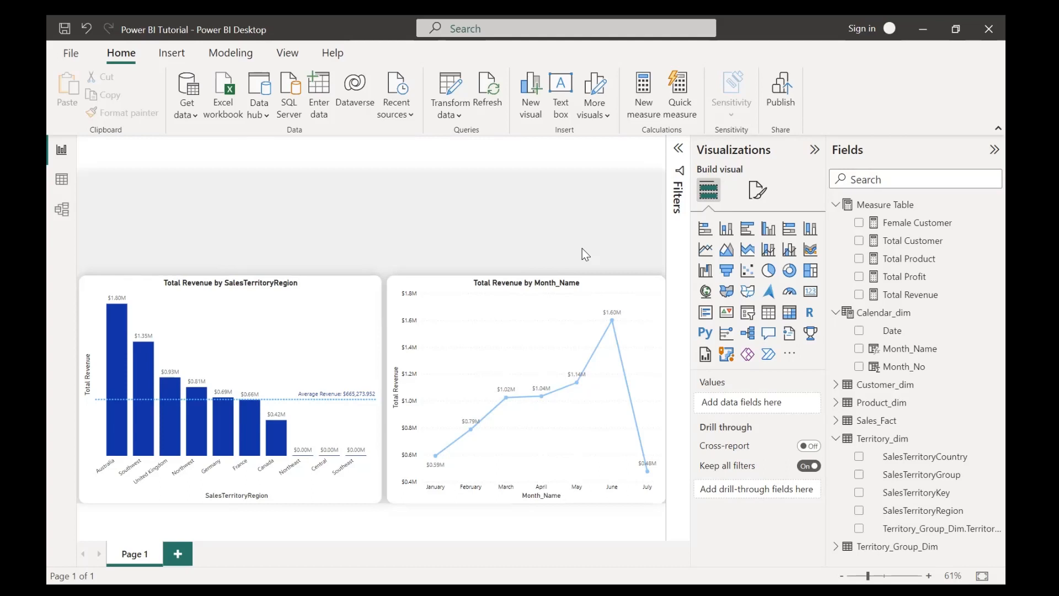
# - Insert the Adventure Works logo image from the Downloads folder and shrink it into the report page's upper-left corner
pyautogui.click(161, 59)
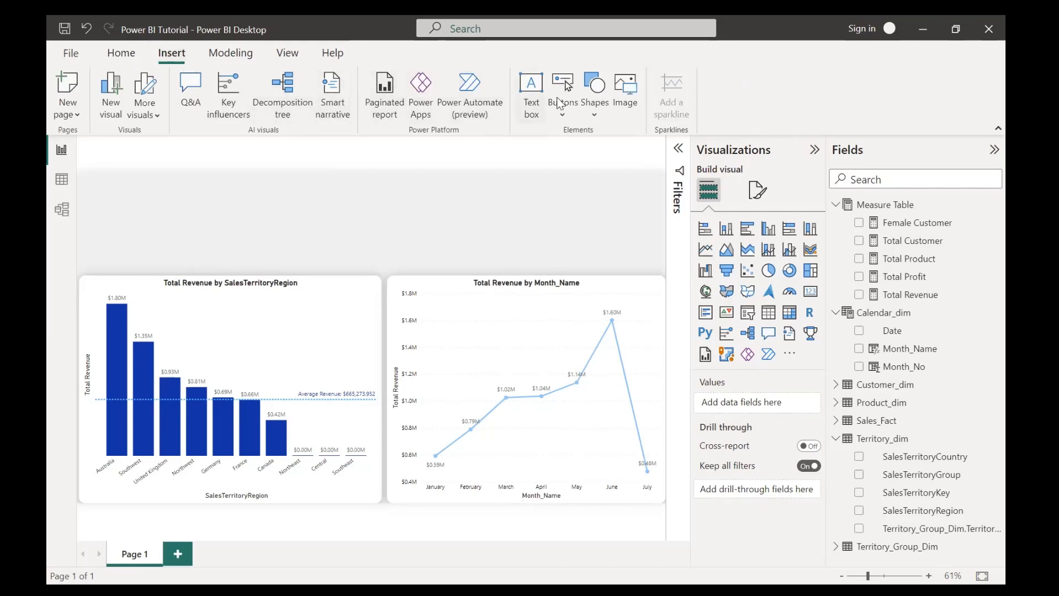
pyautogui.click(632, 105)
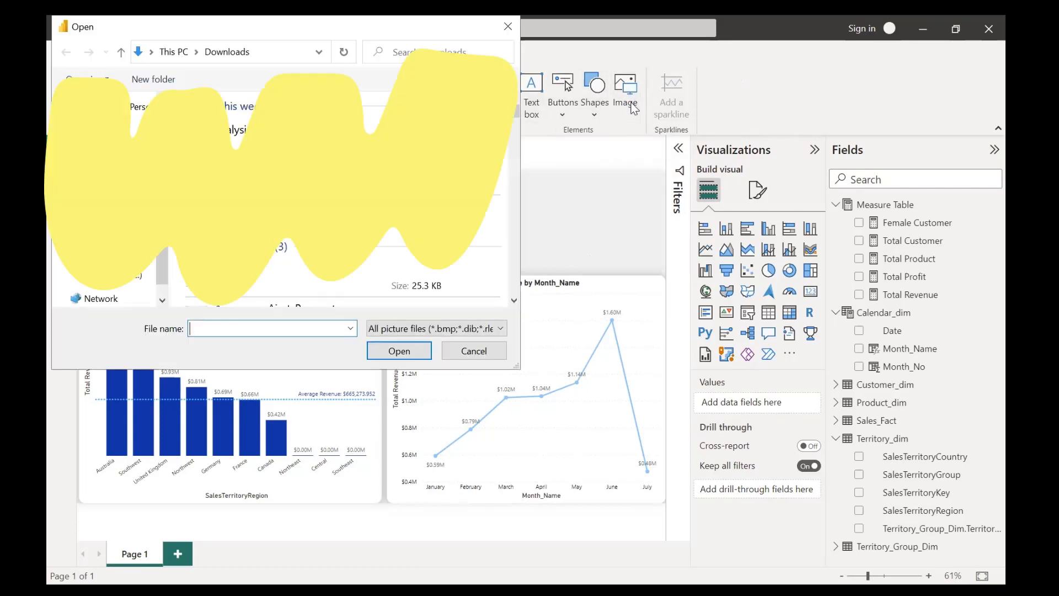
pyautogui.scroll(-5, 353, 212)
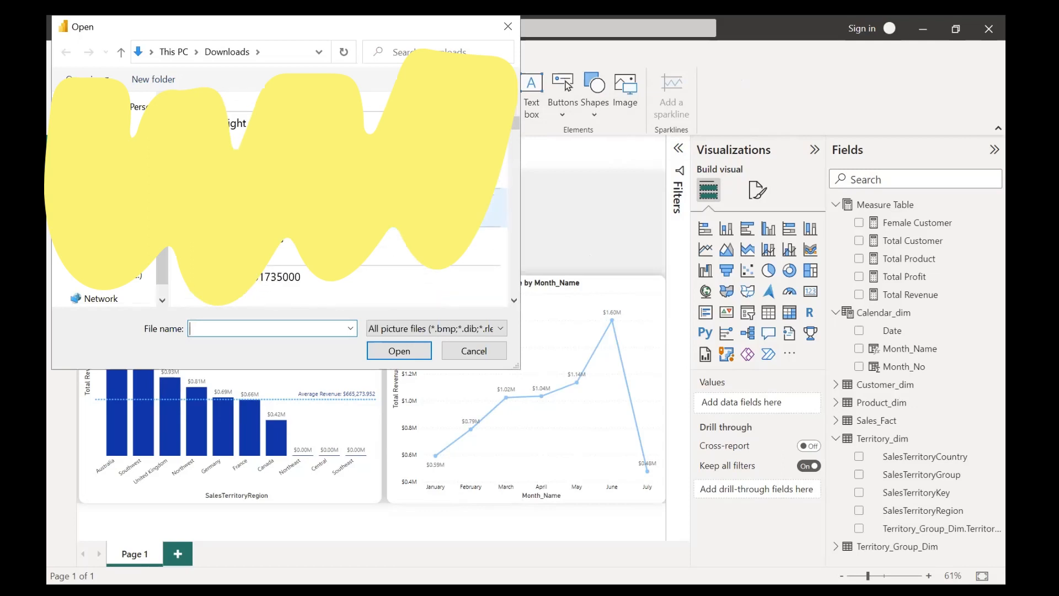
pyautogui.scroll(-3, 353, 212)
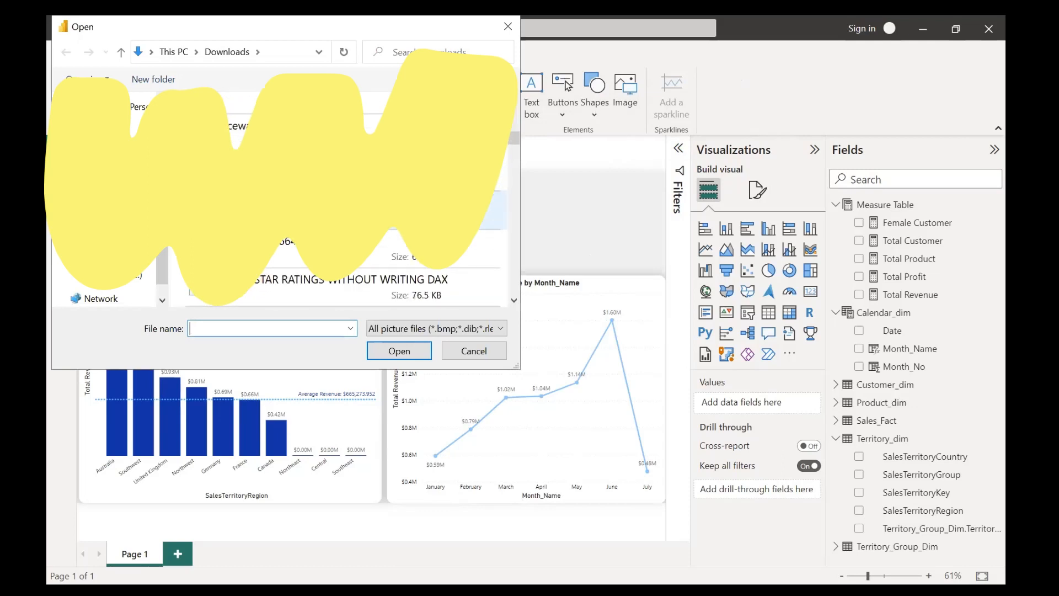
pyautogui.scroll(-2, 352, 212)
pyautogui.scroll(-2, 353, 213)
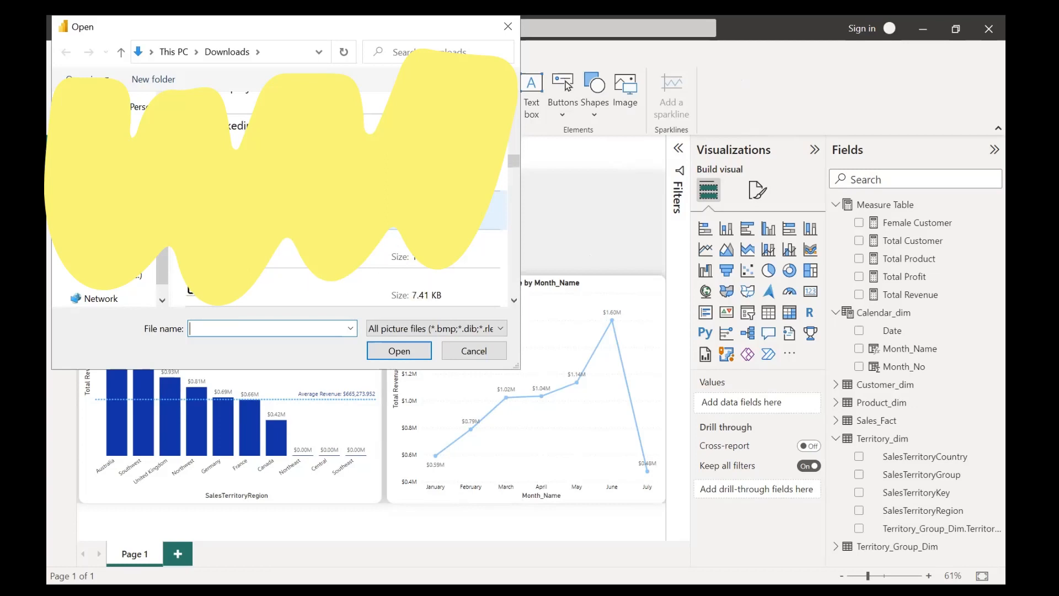
pyautogui.scroll(-2, 353, 212)
pyautogui.scroll(-4, 353, 212)
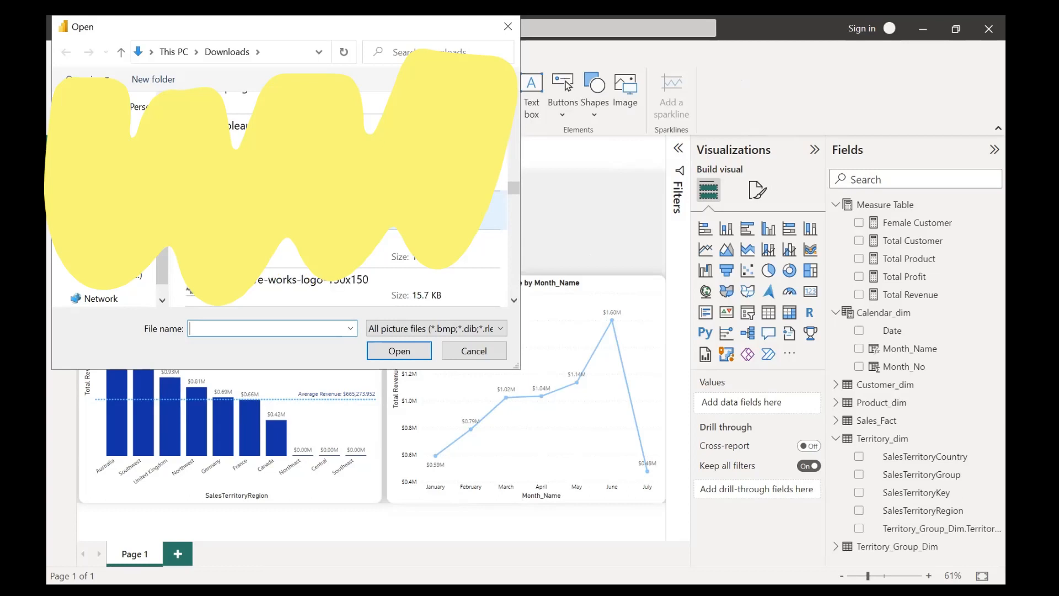
pyautogui.scroll(-2, 353, 212)
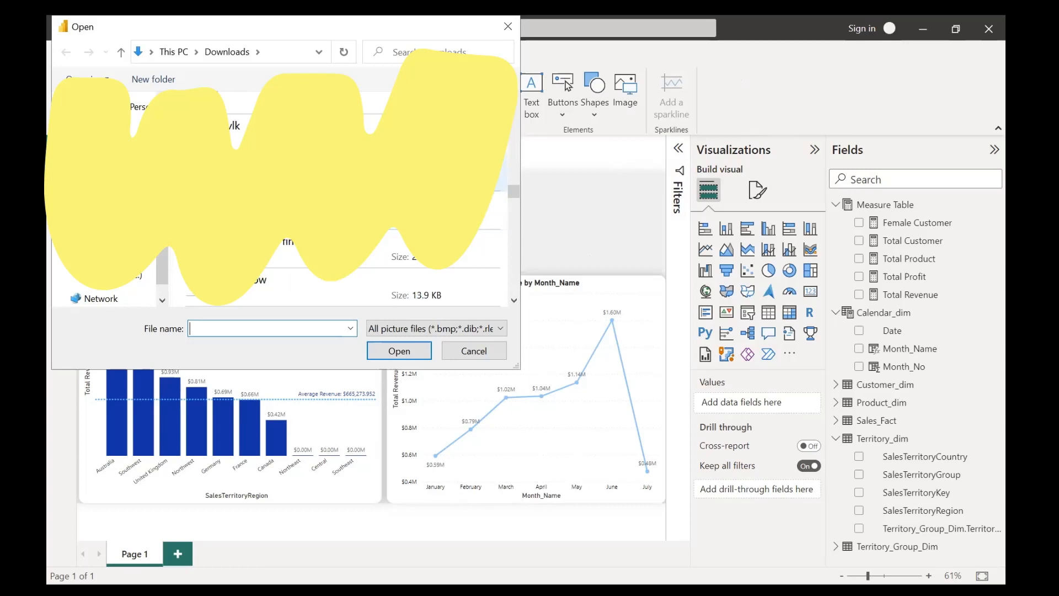
pyautogui.click(331, 172)
pyautogui.click(401, 352)
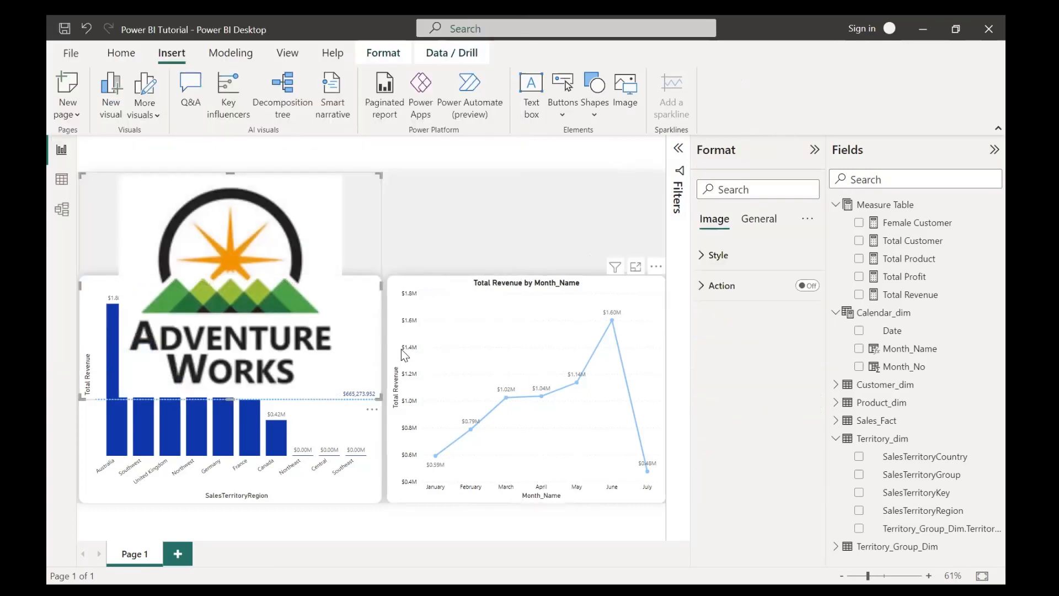
pyautogui.moveTo(375, 396); pyautogui.dragTo(130, 203)
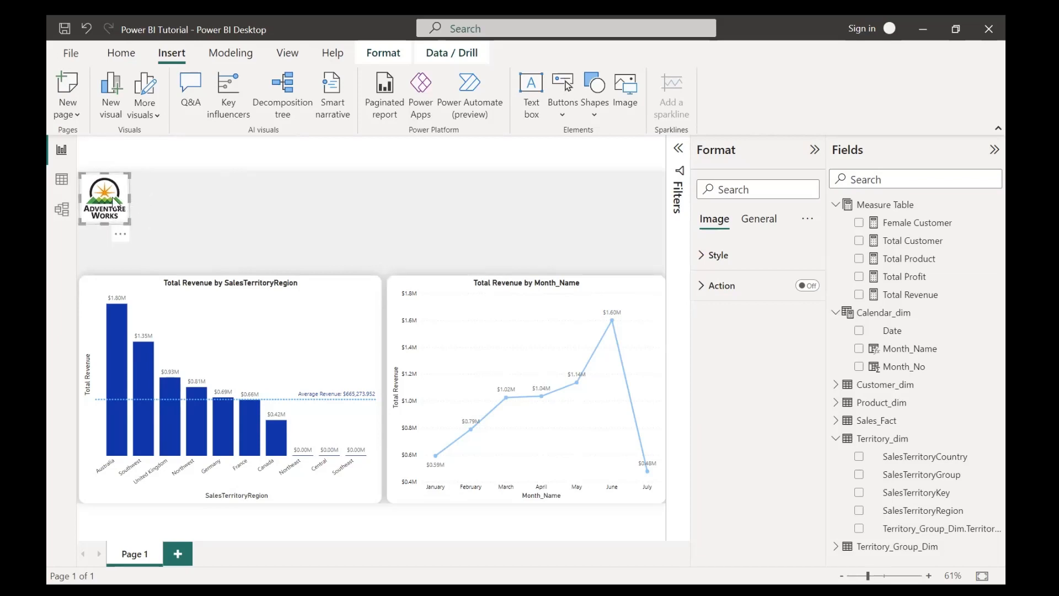
pyautogui.click(295, 210)
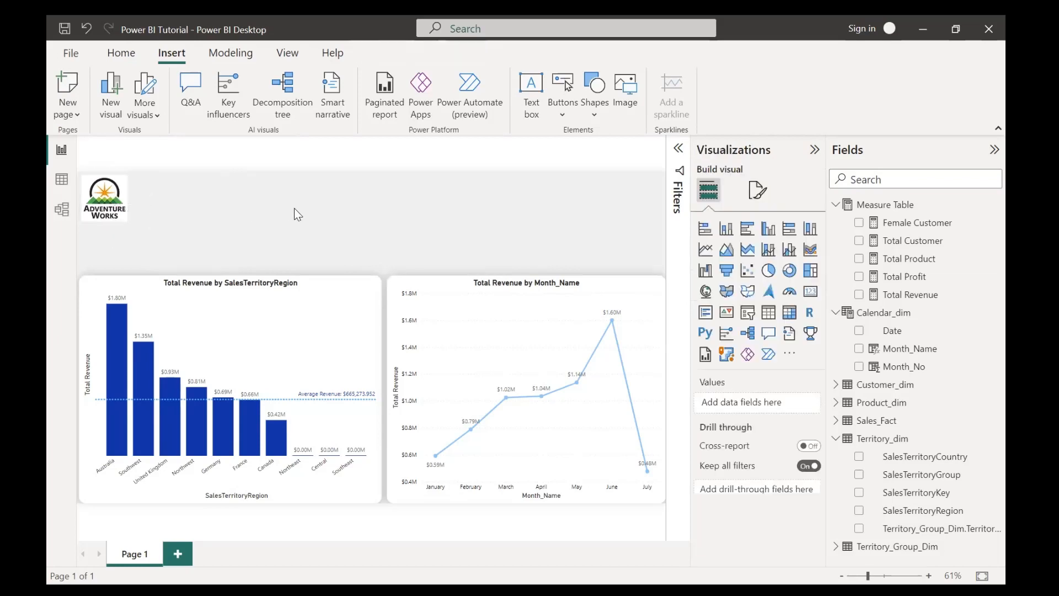
# - Collapse the side panes and add a wide text box beside the logo reading "SALES REPORT"
pyautogui.click(990, 150)
pyautogui.click(971, 149)
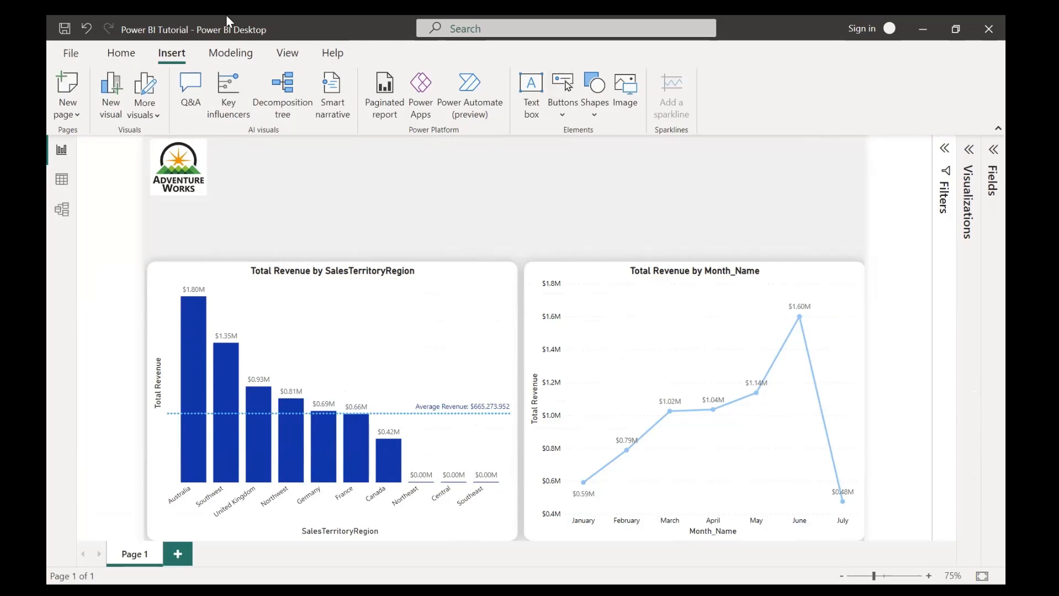
pyautogui.click(530, 110)
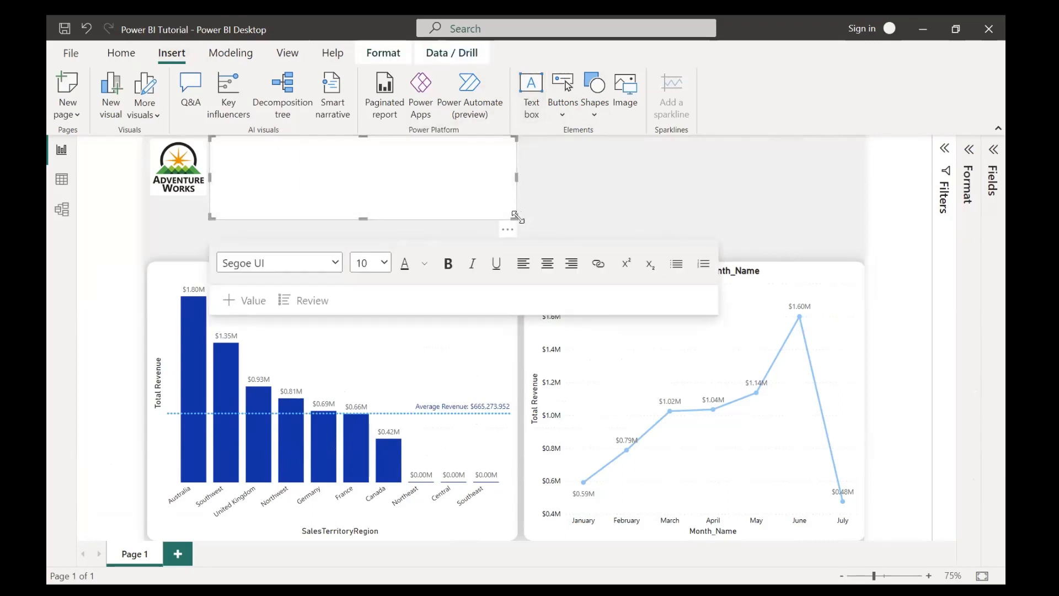
pyautogui.moveTo(516, 216); pyautogui.dragTo(744, 195)
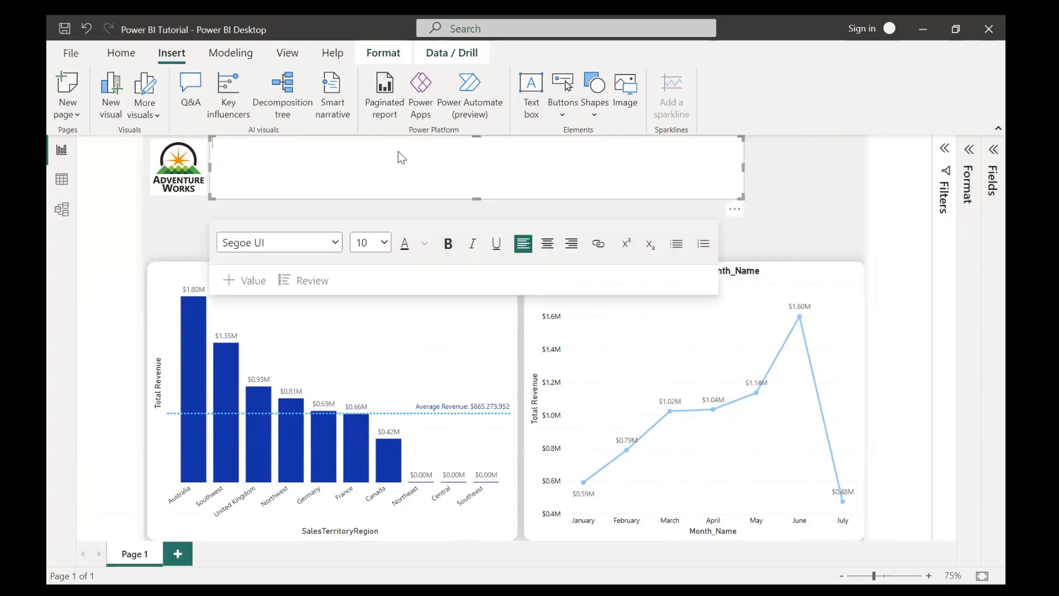
pyautogui.write('SALES REPORT')
# - Make the SALES REPORT title text bold and set its font size to 32
pyautogui.hotkey('ctrl', 'a')
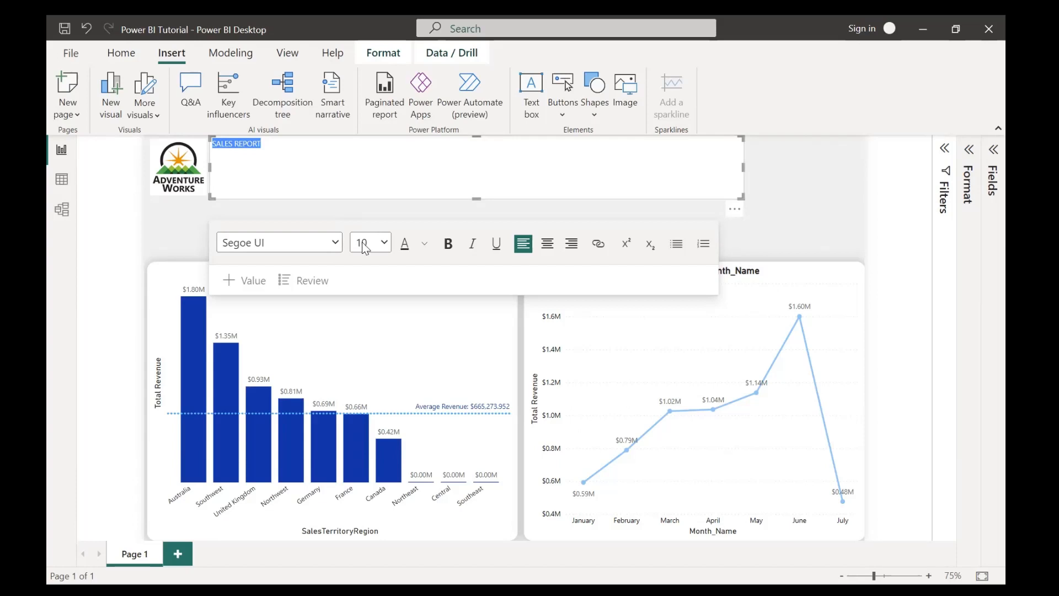
pyautogui.hotkey('ctrl', 'b')
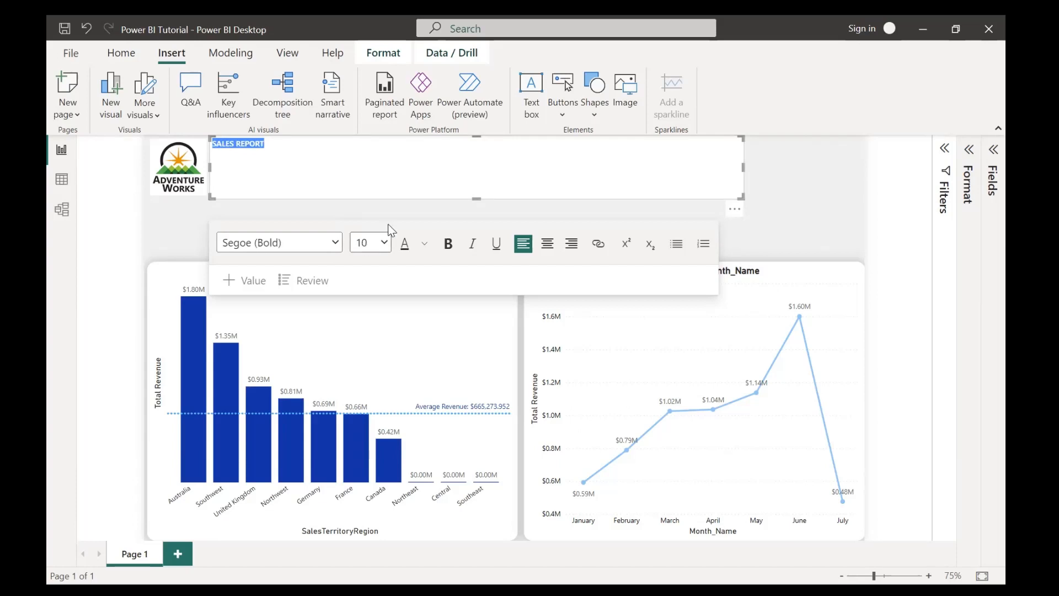
pyautogui.click(385, 242)
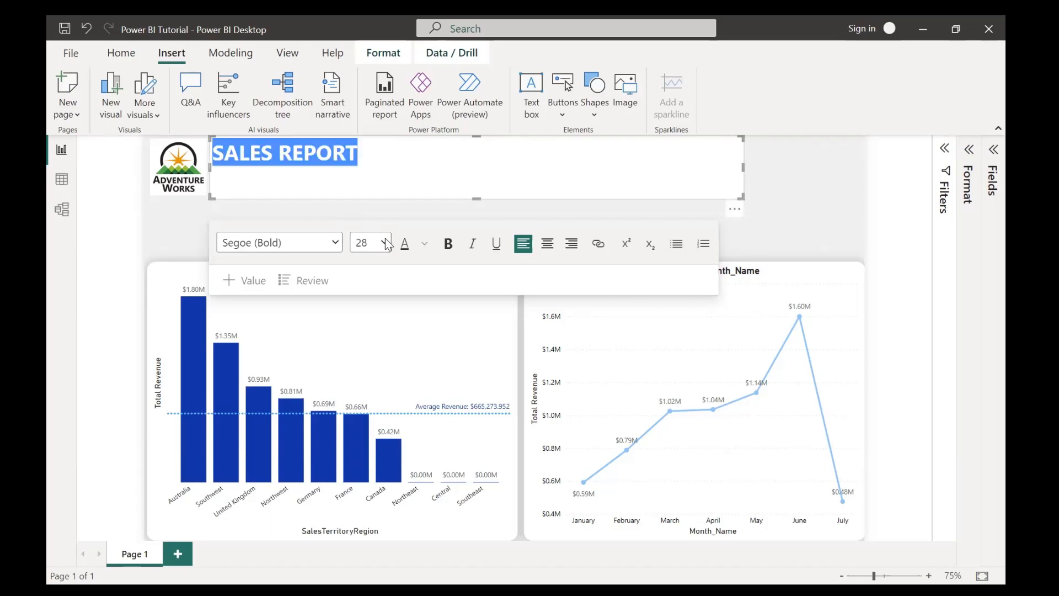
pyautogui.click(385, 240)
pyautogui.click(372, 158)
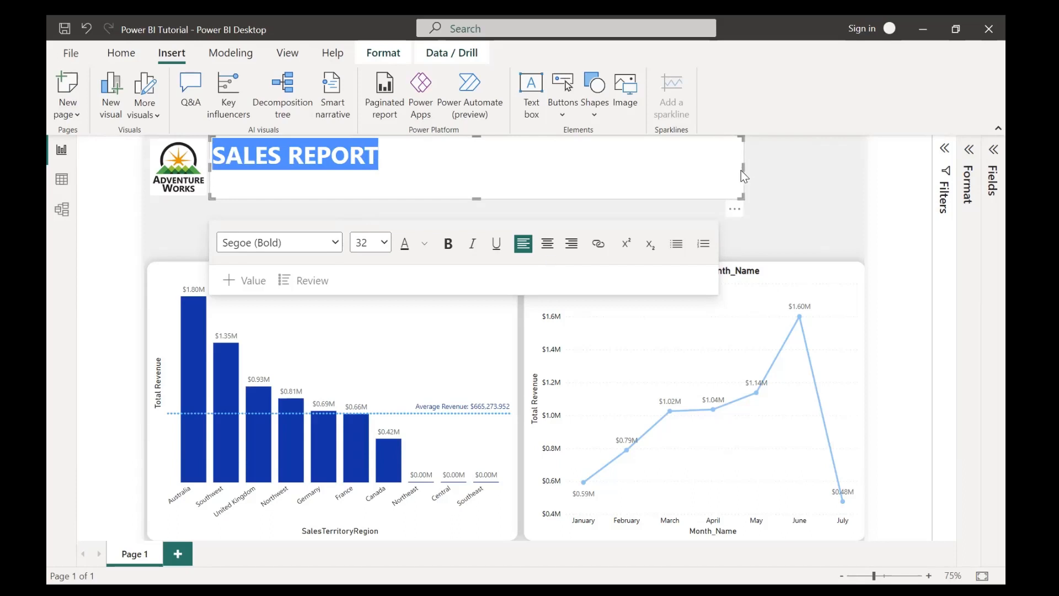
# - Narrow the SALES REPORT text box and lower its upper edge to line the title up with the logo
pyautogui.moveTo(743, 168); pyautogui.dragTo(436, 149)
pyautogui.click(416, 177)
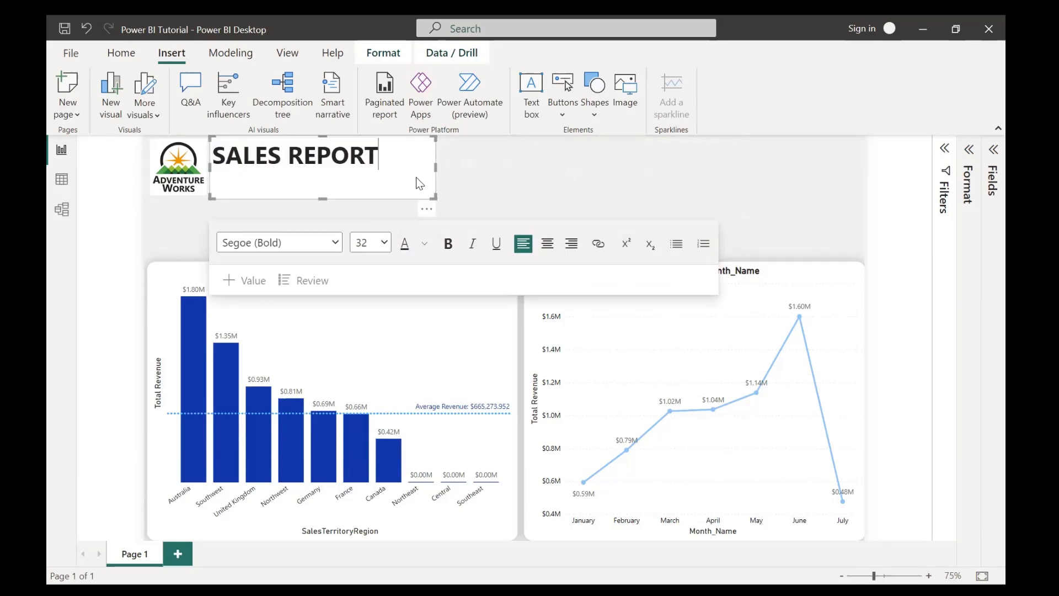
pyautogui.moveTo(322, 137); pyautogui.dragTo(372, 158)
pyautogui.click(372, 158)
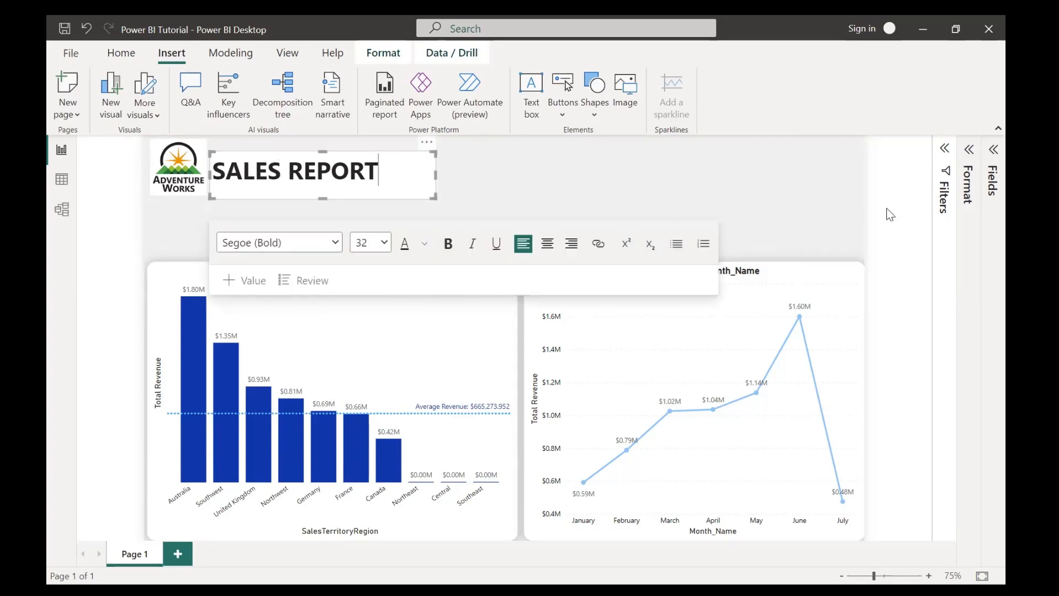
# - Turn off the SALES REPORT text box's background and tighten the box around the title text
pyautogui.click(969, 154)
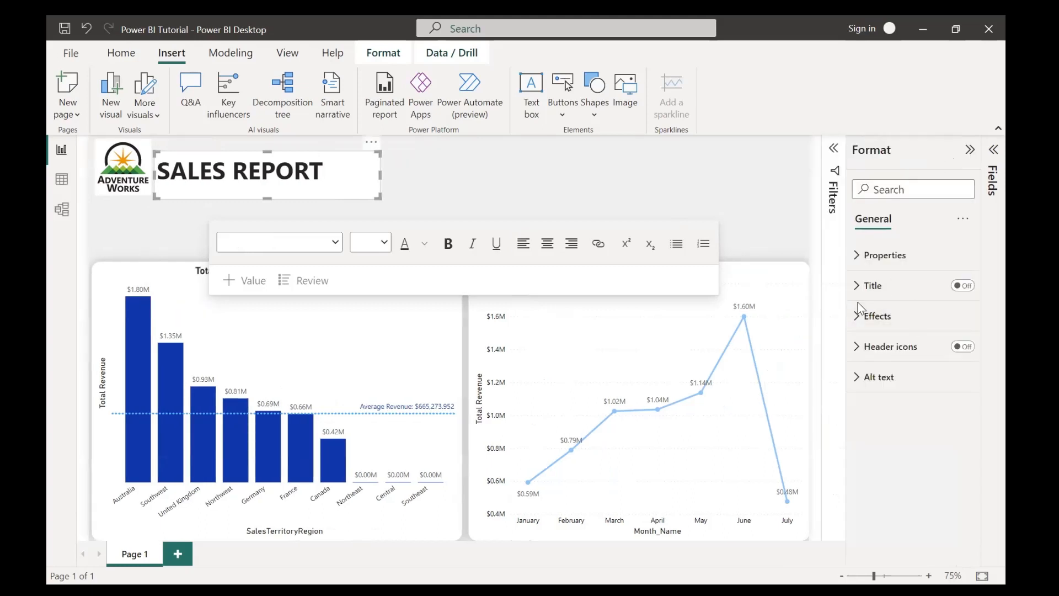
pyautogui.click(859, 318)
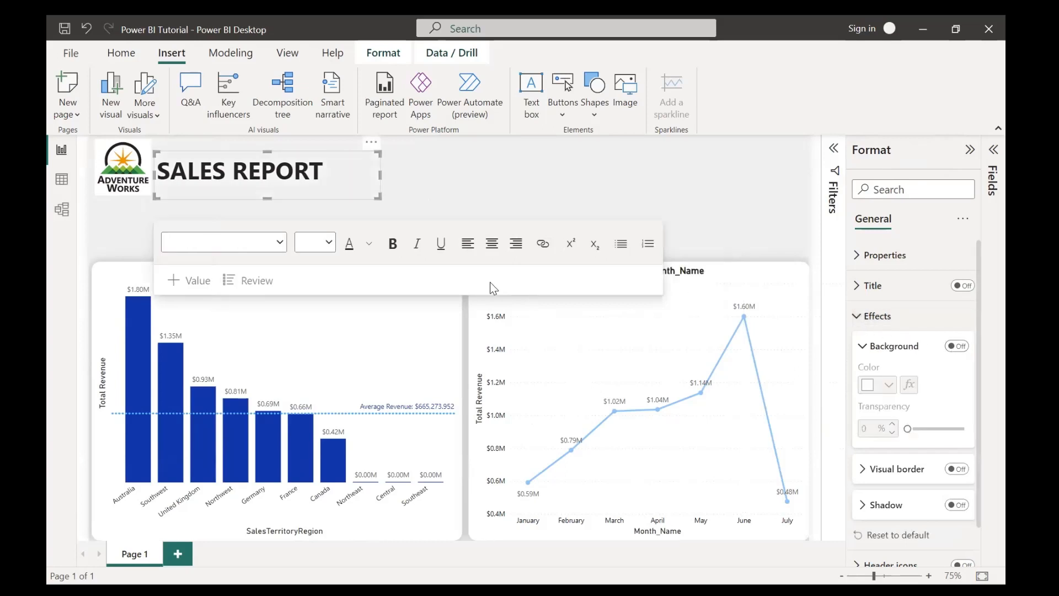
pyautogui.moveTo(378, 175); pyautogui.dragTo(293, 148)
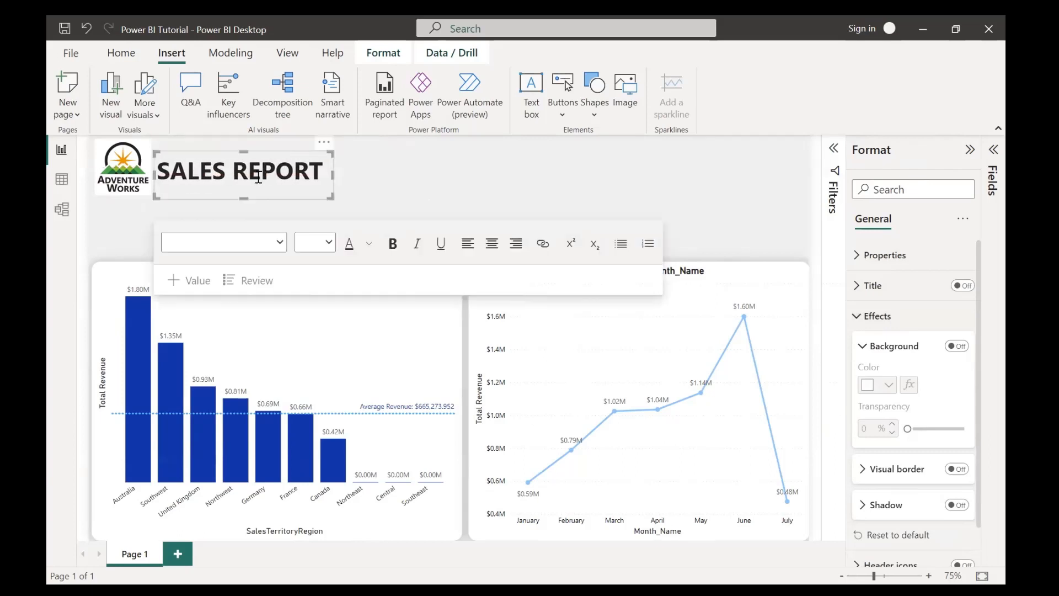
pyautogui.moveTo(246, 198); pyautogui.dragTo(245, 190)
pyautogui.click(432, 160)
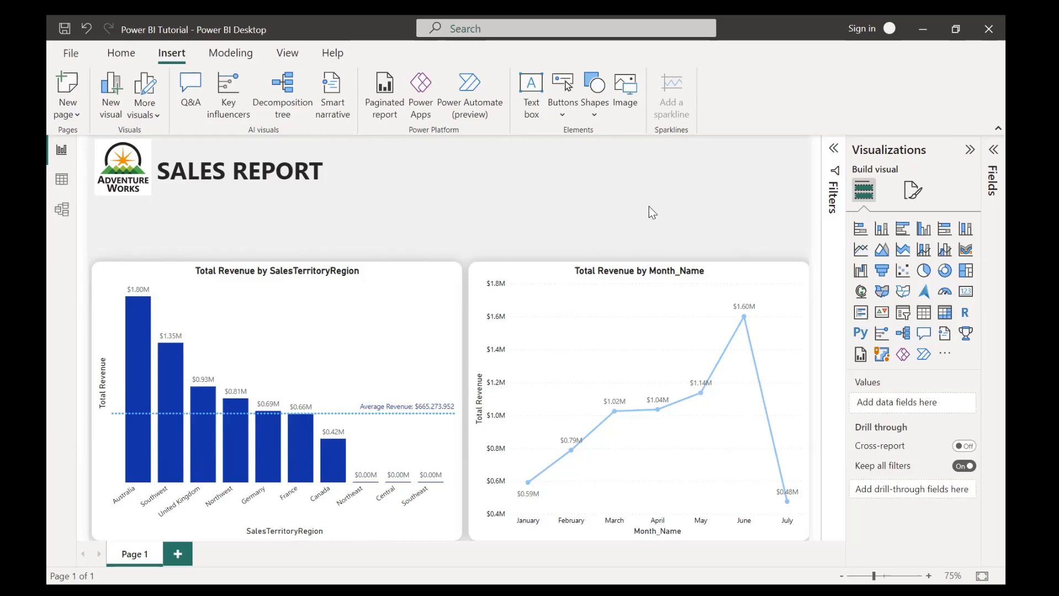
# - Add a card visual, place it just above the charts, and shrink it to a small tile
pyautogui.click(961, 296)
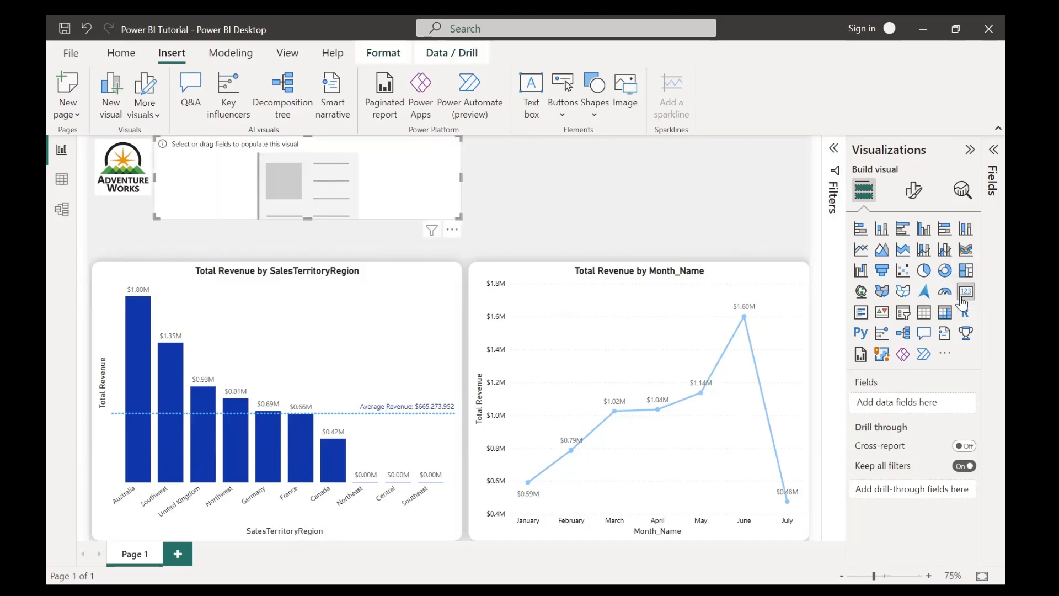
pyautogui.moveTo(422, 174); pyautogui.dragTo(587, 221)
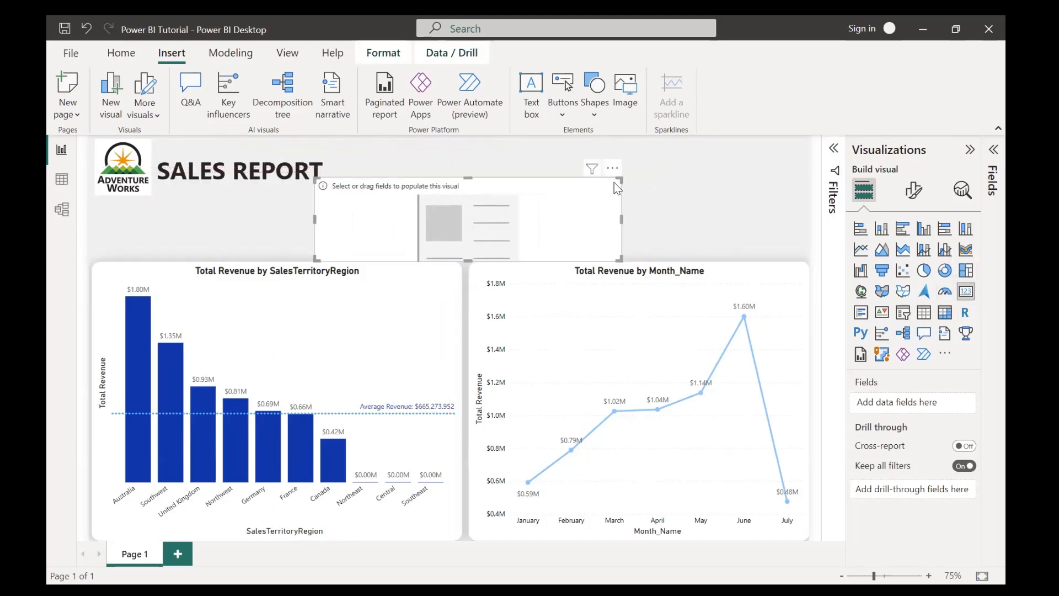
pyautogui.moveTo(616, 182); pyautogui.dragTo(412, 203)
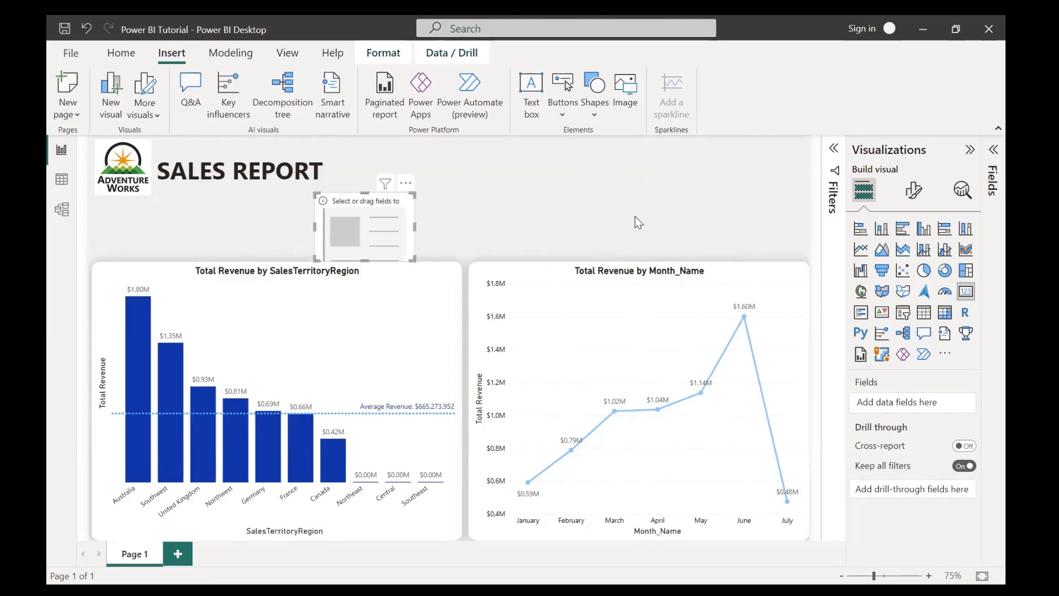
# - Populate the card with the Total Revenue measure and widen it to fit the full value
pyautogui.click(988, 154)
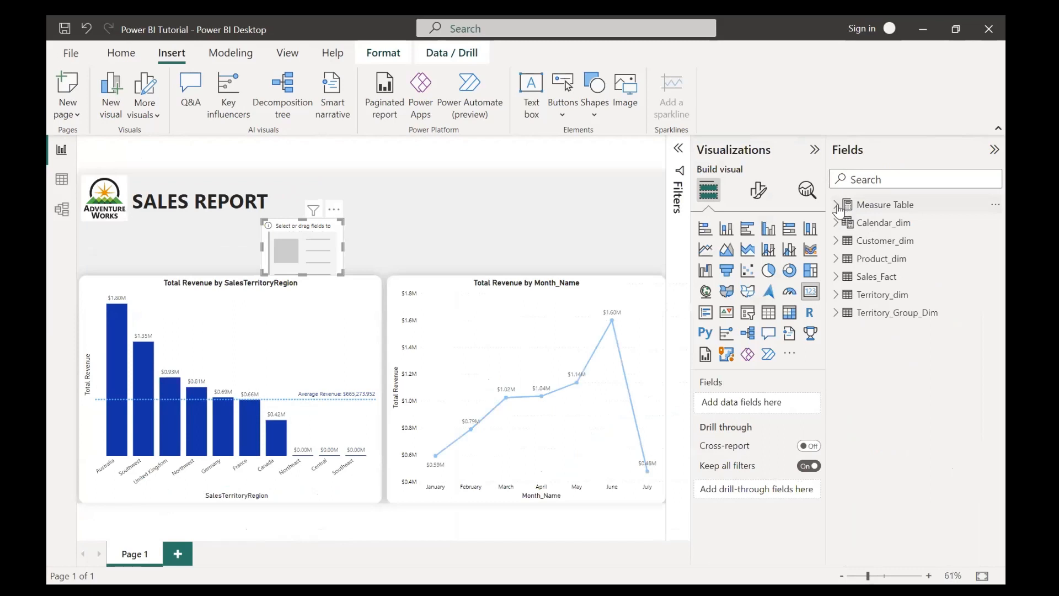
pyautogui.click(837, 205)
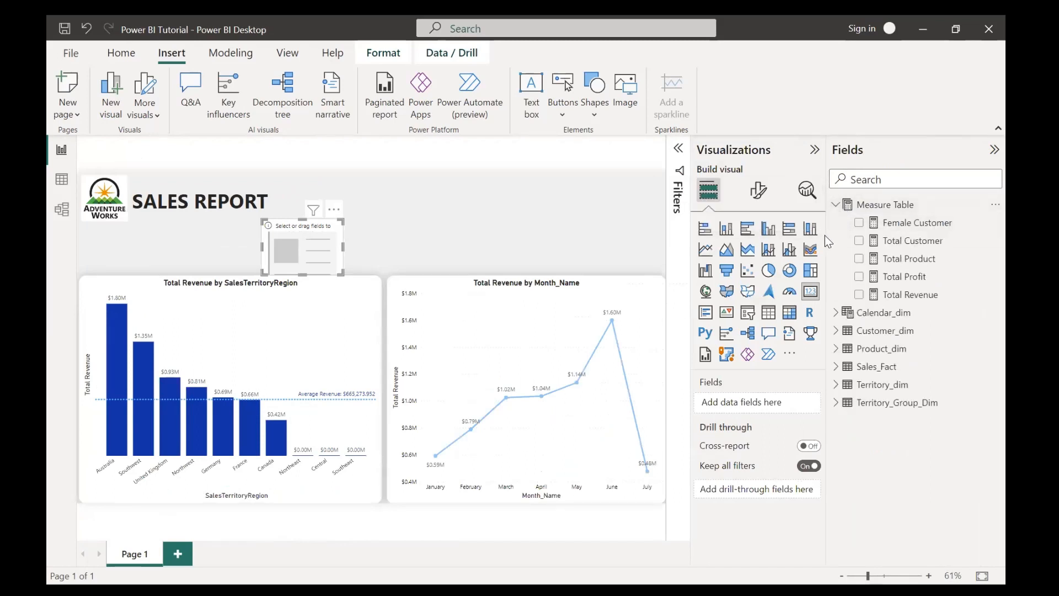
pyautogui.moveTo(828, 234); pyautogui.dragTo(865, 234)
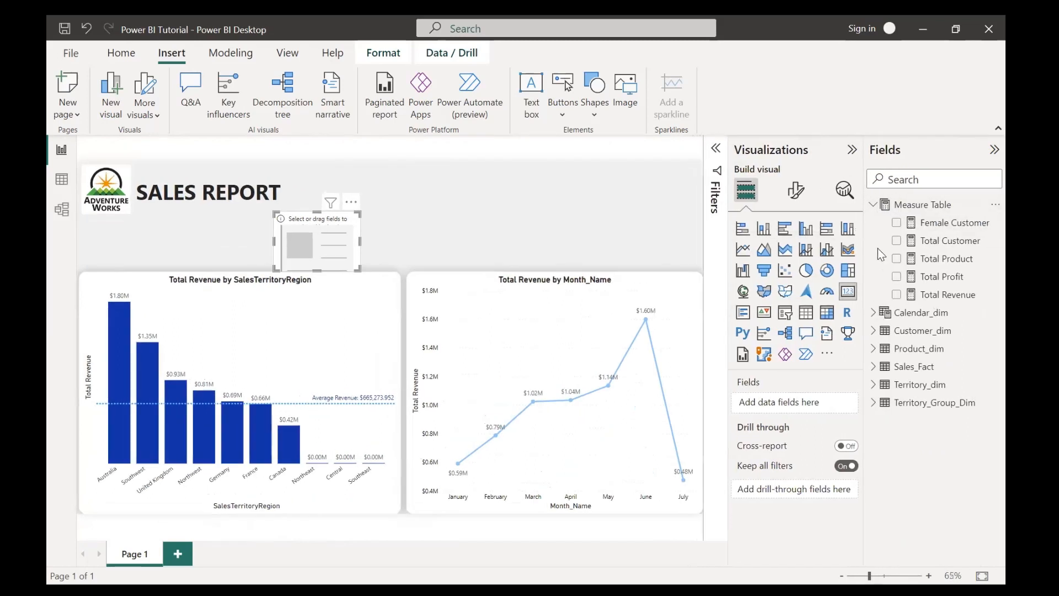
pyautogui.click(897, 295)
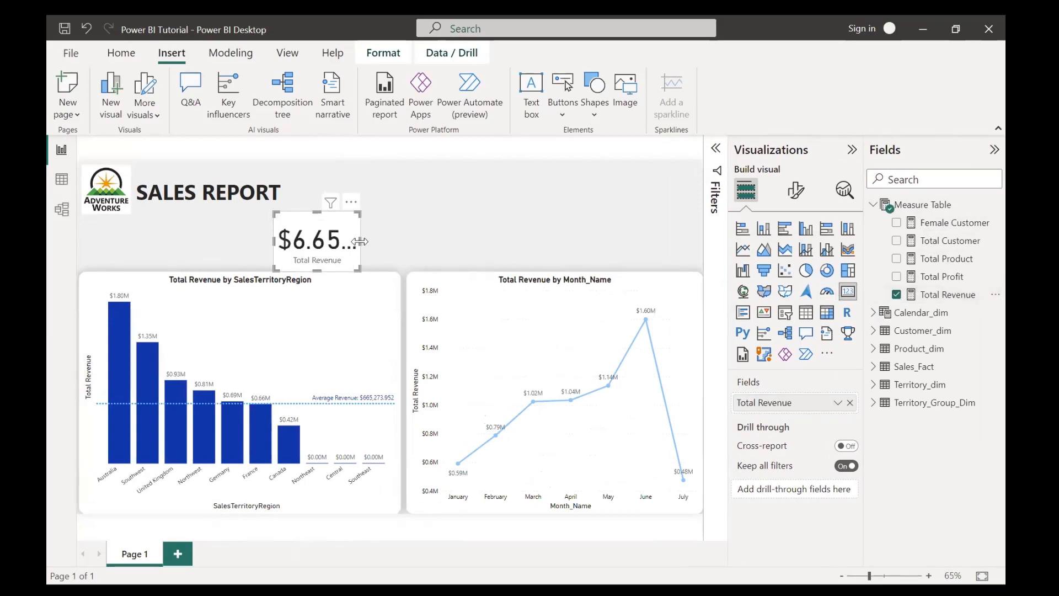
pyautogui.moveTo(359, 242); pyautogui.dragTo(392, 243)
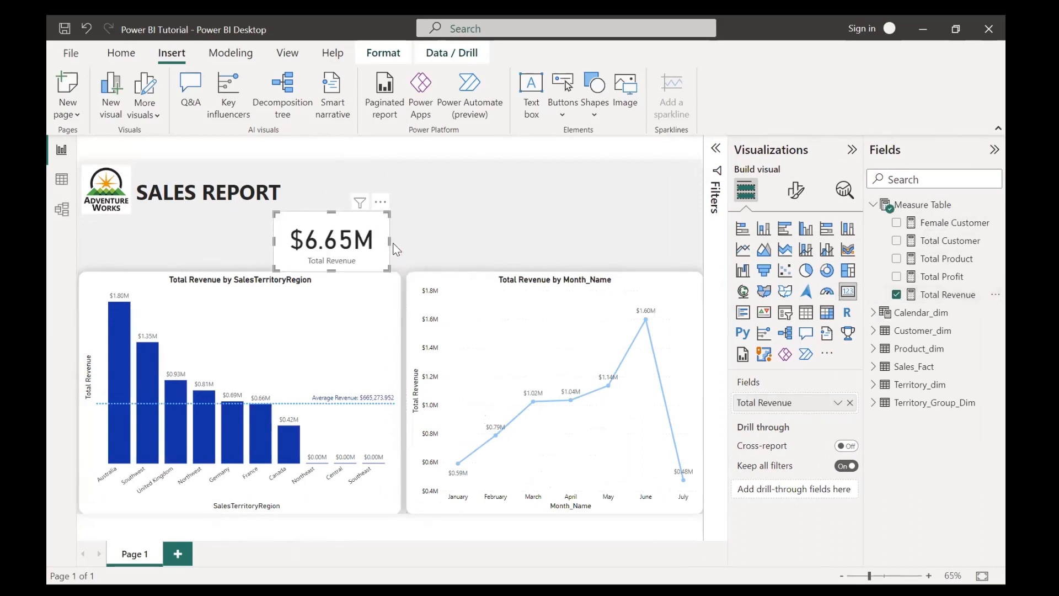
# - Set the Total Revenue card's callout value font size to 30
pyautogui.click(795, 191)
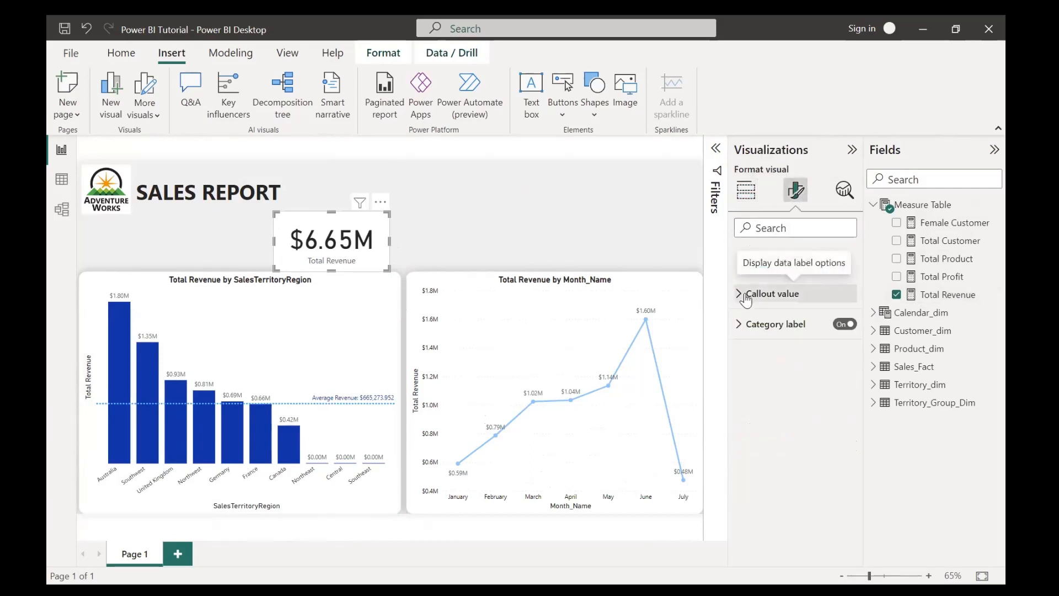
pyautogui.click(746, 297)
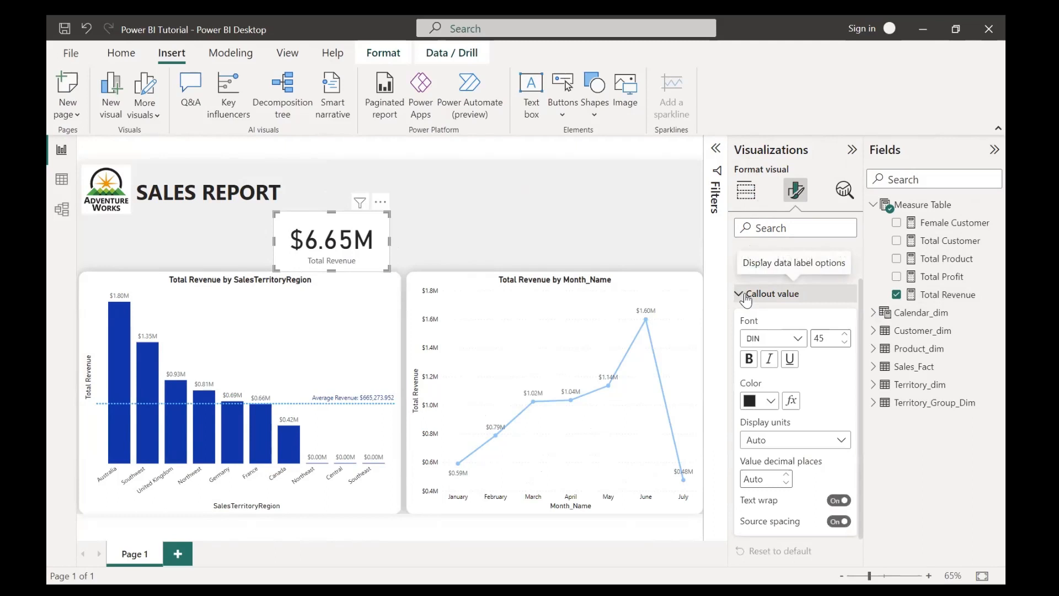
pyautogui.doubleClick(831, 342)
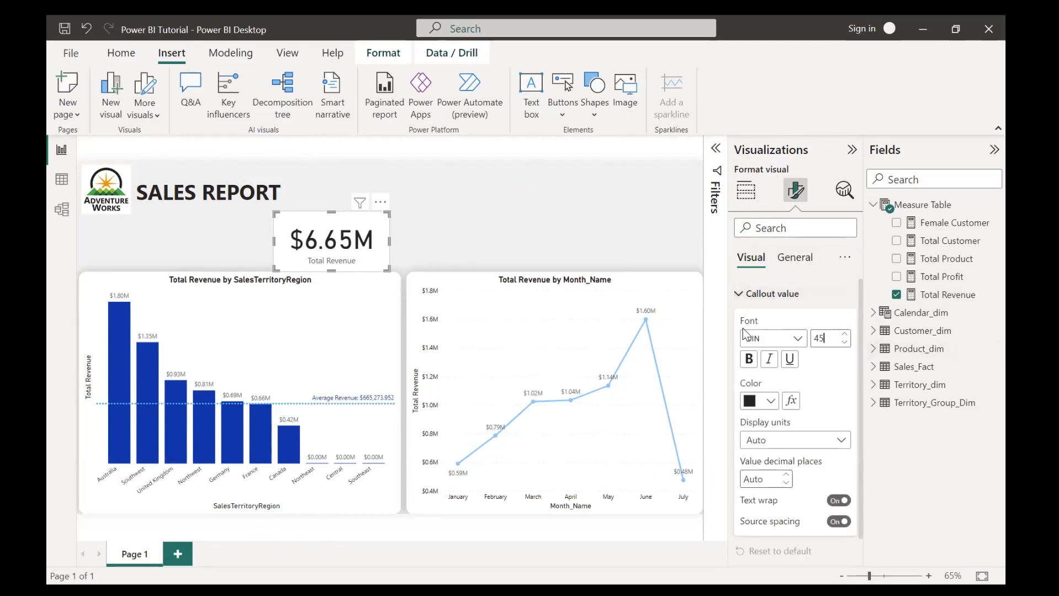
pyautogui.press('BackSpace')
pyautogui.write('30')
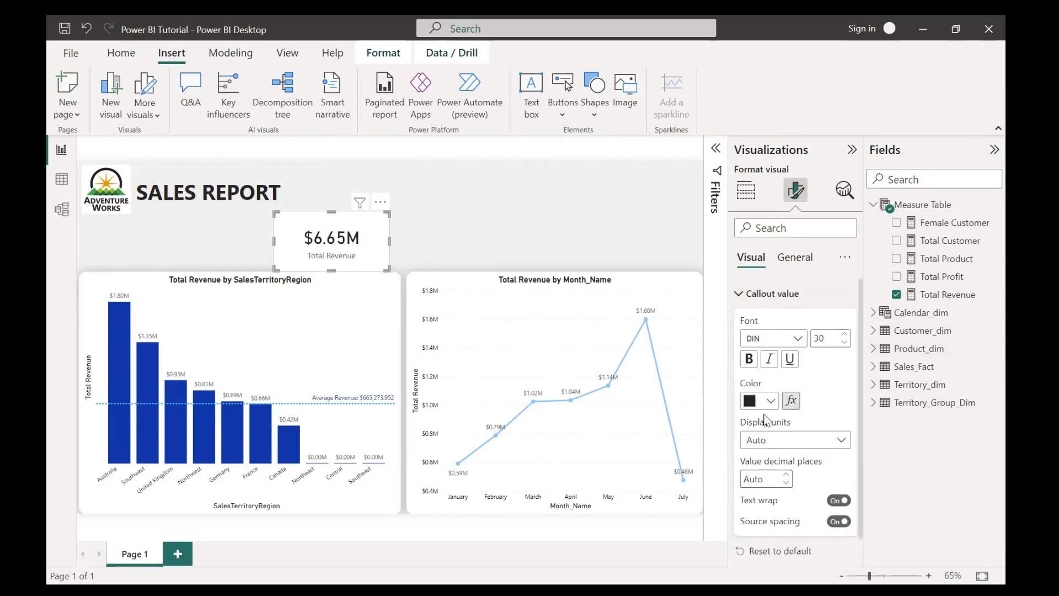
# - Set the Total Revenue card's category label to black text in the Segoe UI Bold font
pyautogui.scroll(-1, 781, 480)
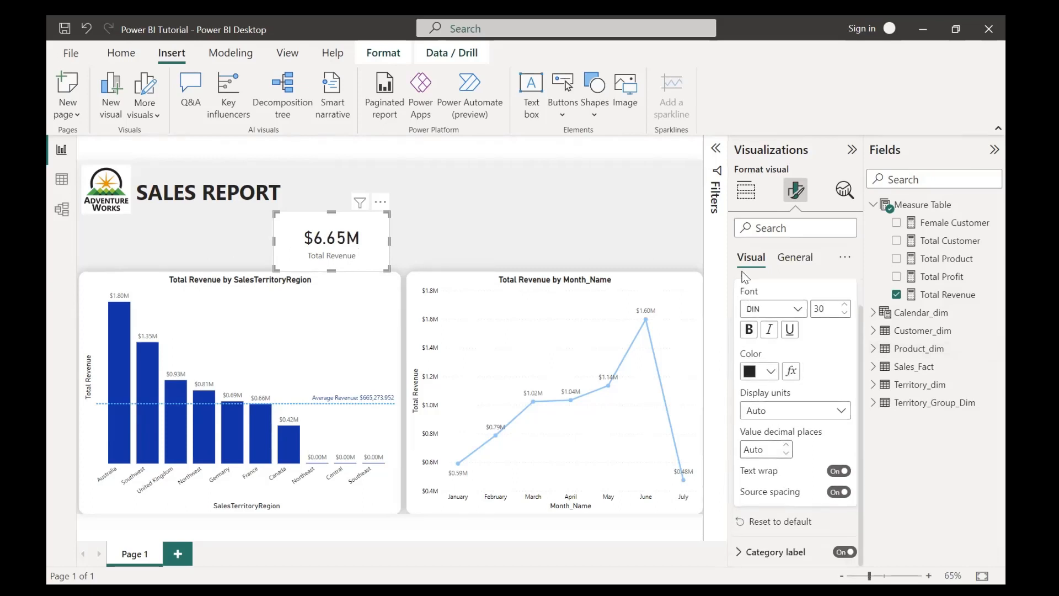
pyautogui.scroll(1, 749, 303)
pyautogui.click(748, 298)
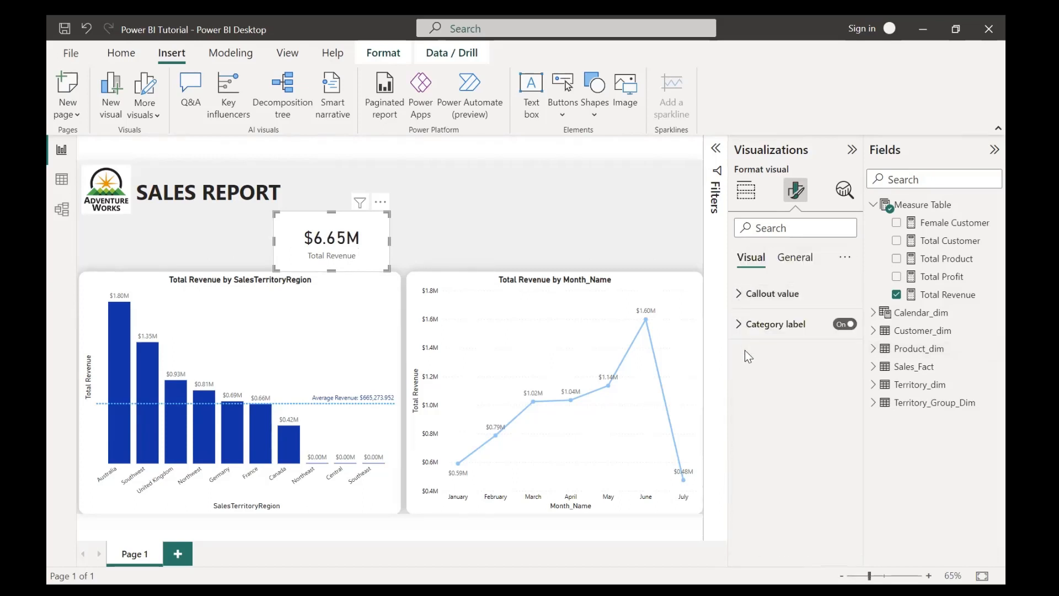
pyautogui.click(739, 325)
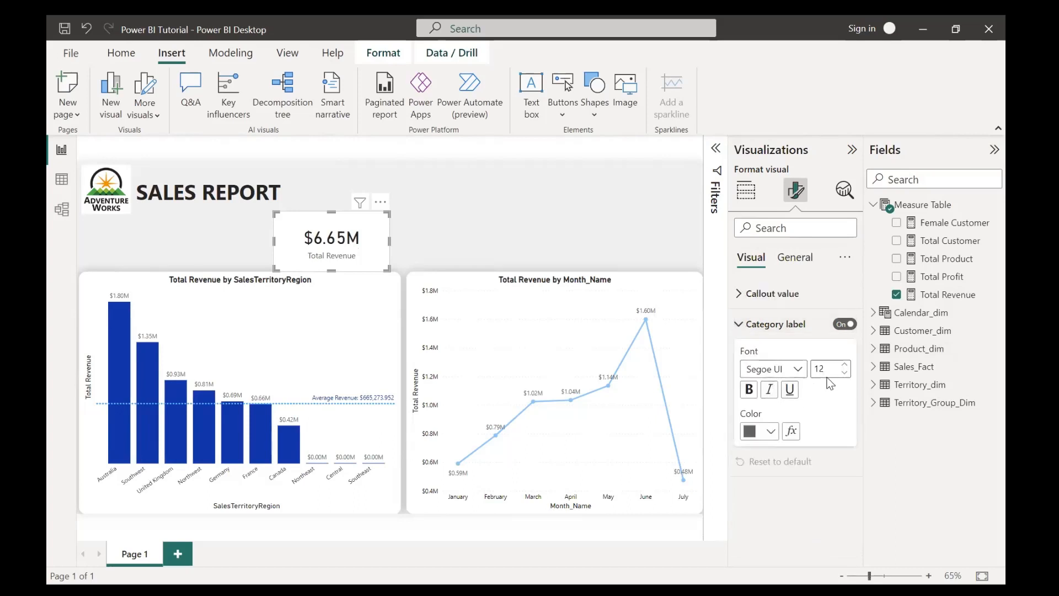
pyautogui.click(771, 433)
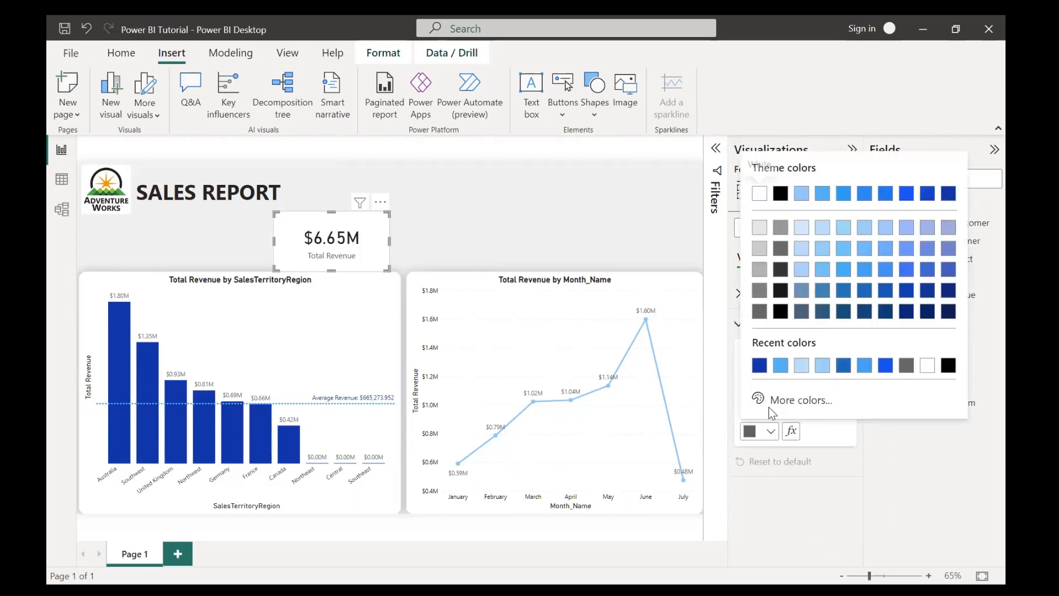
pyautogui.click(781, 312)
pyautogui.click(799, 371)
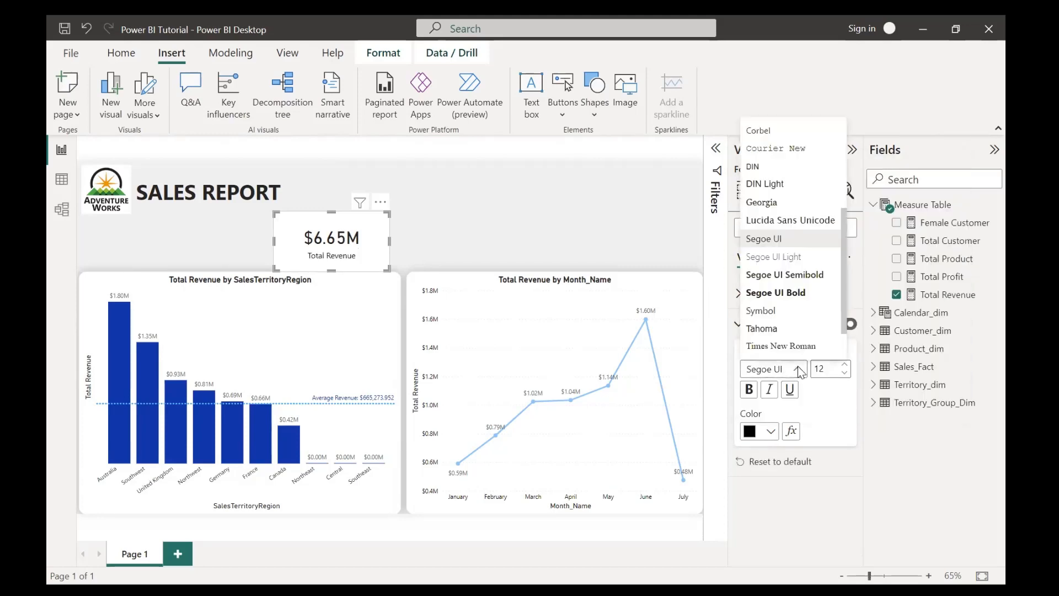
pyautogui.click(806, 293)
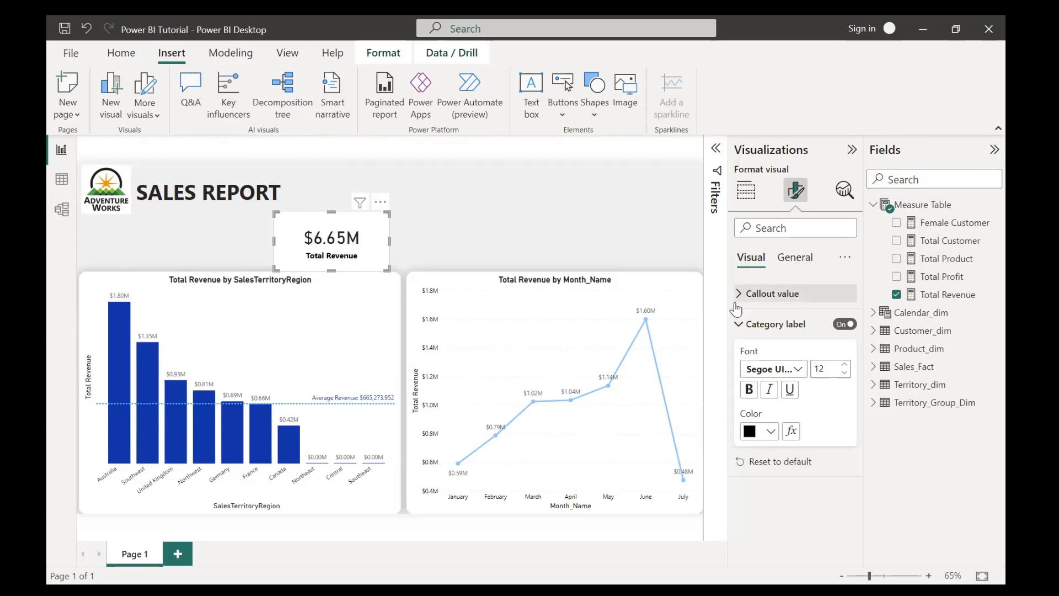
pyautogui.click(738, 324)
# - Color the Total Revenue card's callout value with the darkest blue in the main theme color row
pyautogui.click(741, 293)
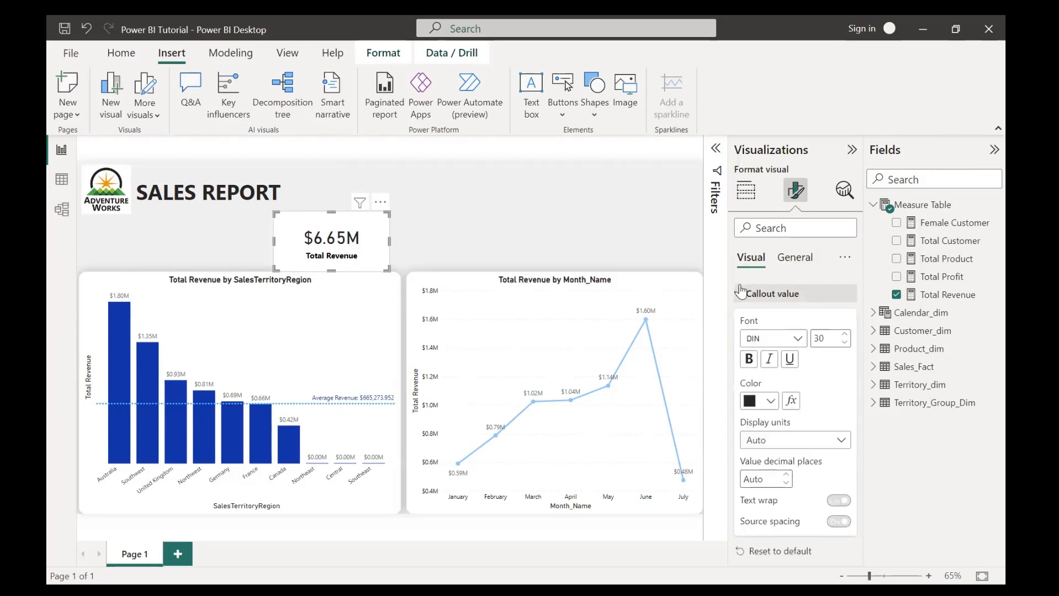
pyautogui.click(770, 401)
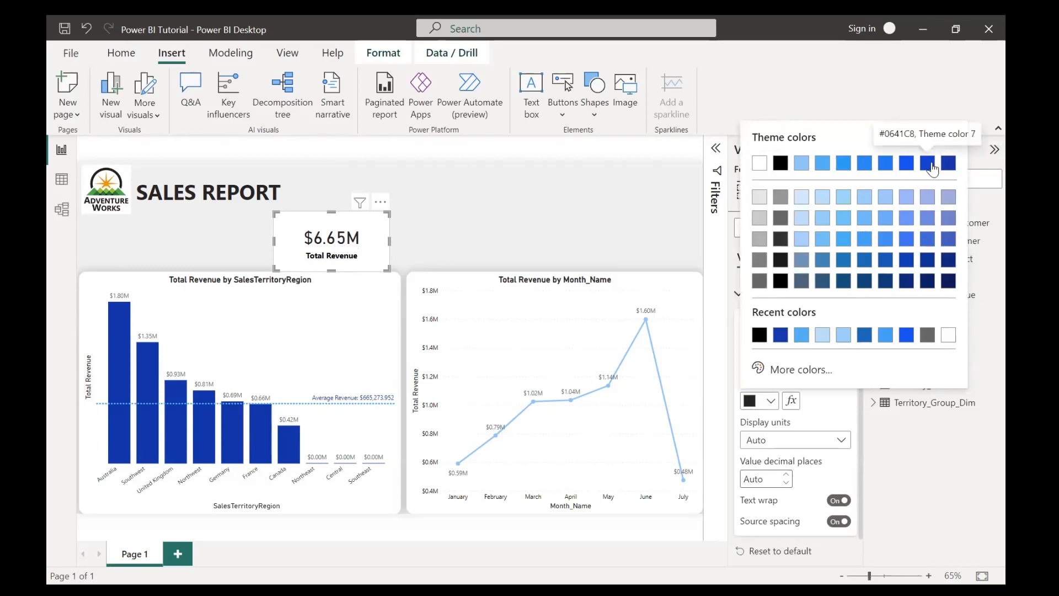
pyautogui.click(928, 164)
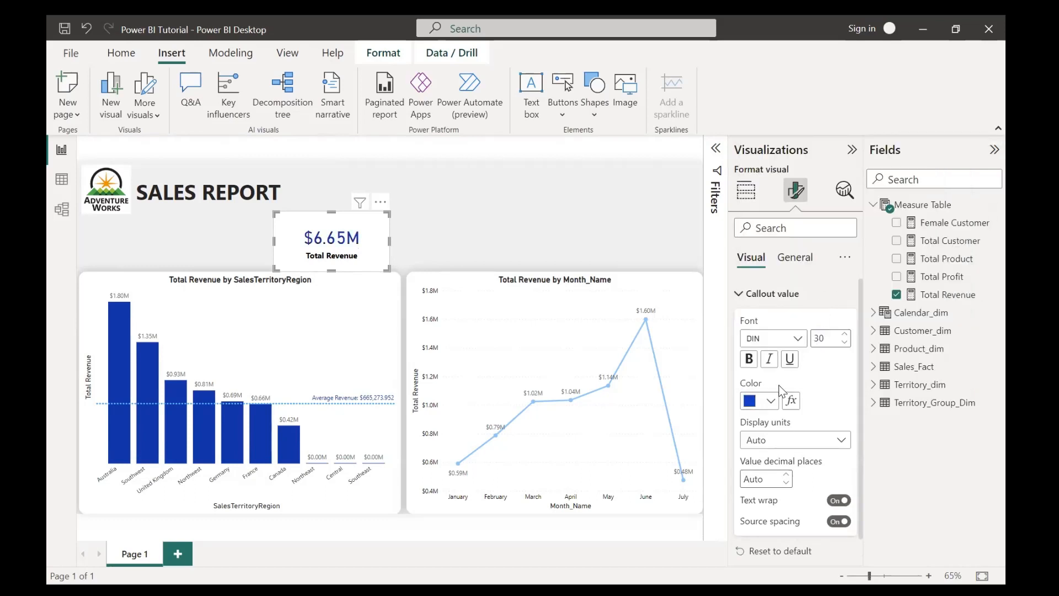
pyautogui.click(764, 402)
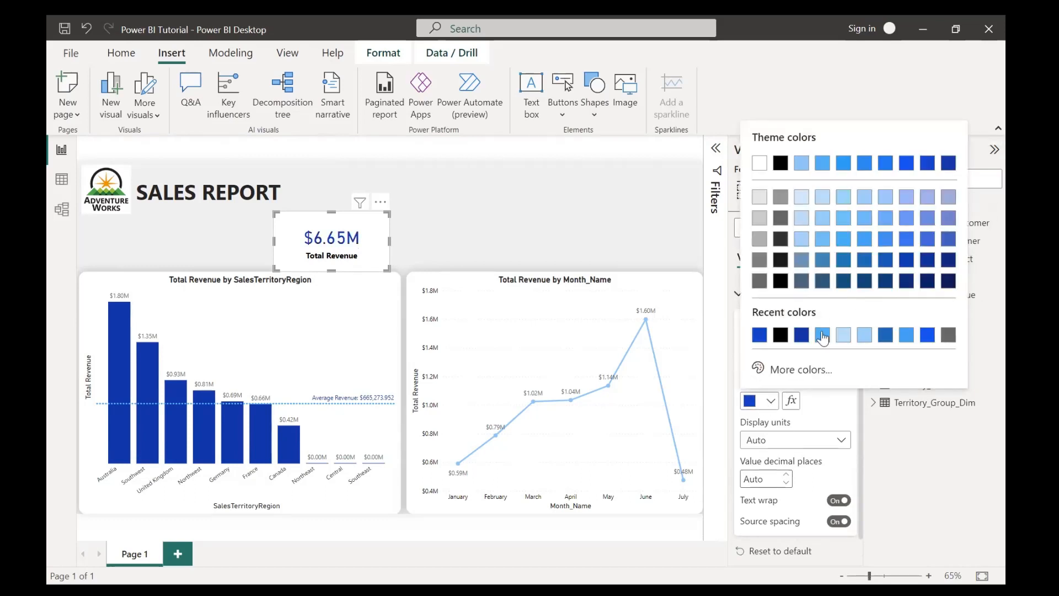
pyautogui.click(955, 165)
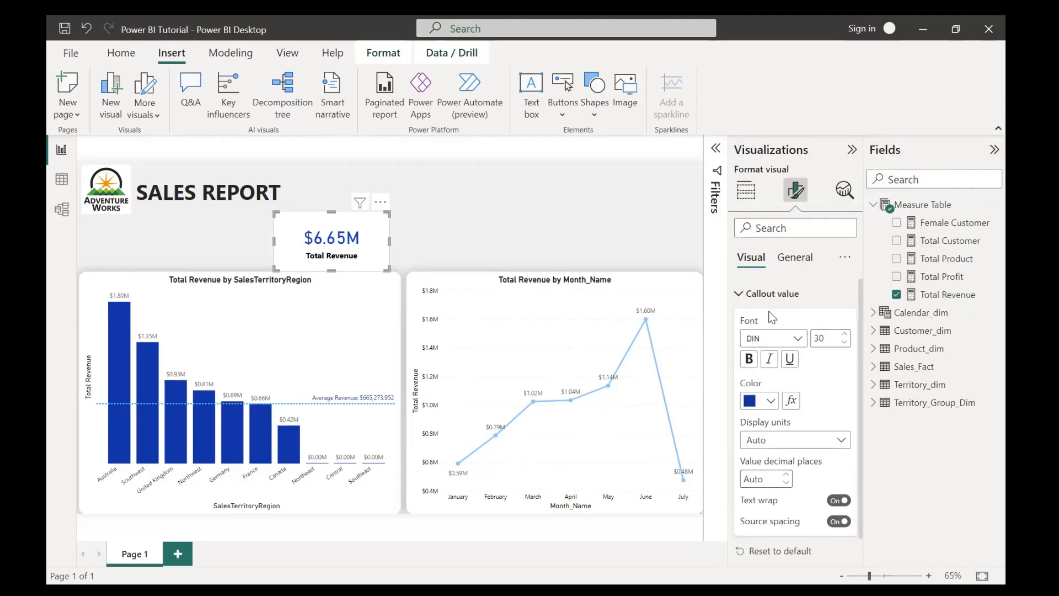
pyautogui.click(741, 299)
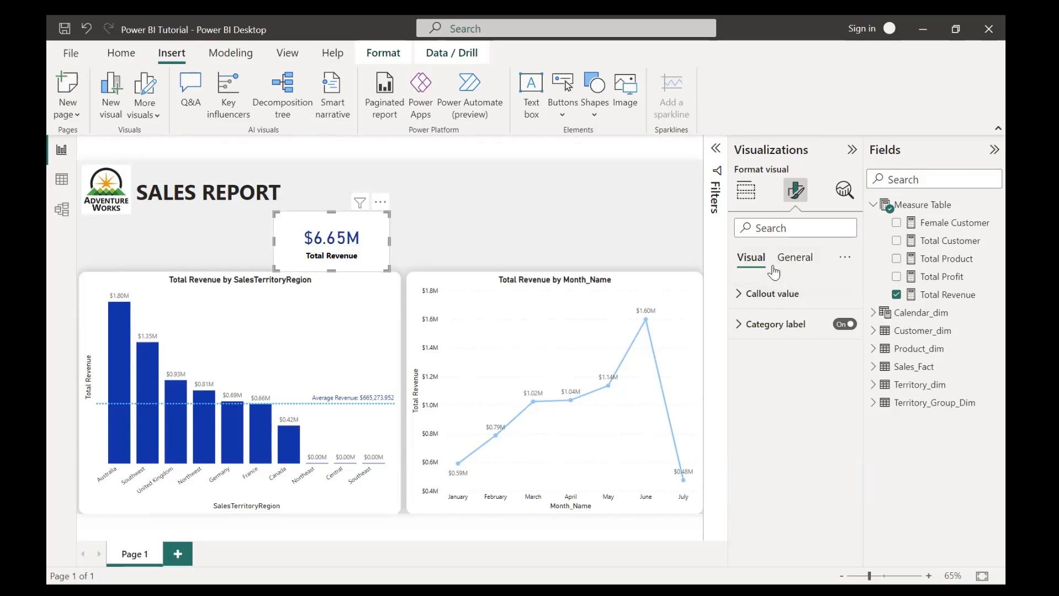
# - Turn on a white visual border for the Total Revenue card with 10 px rounded corners
pyautogui.click(797, 259)
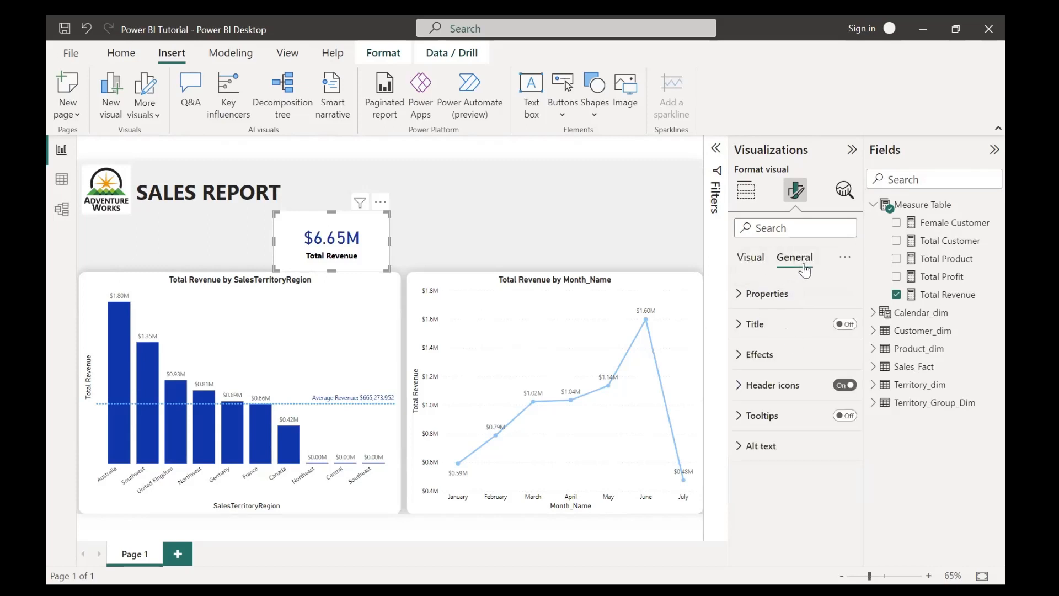
pyautogui.click(743, 357)
pyautogui.scroll(-1, 834, 475)
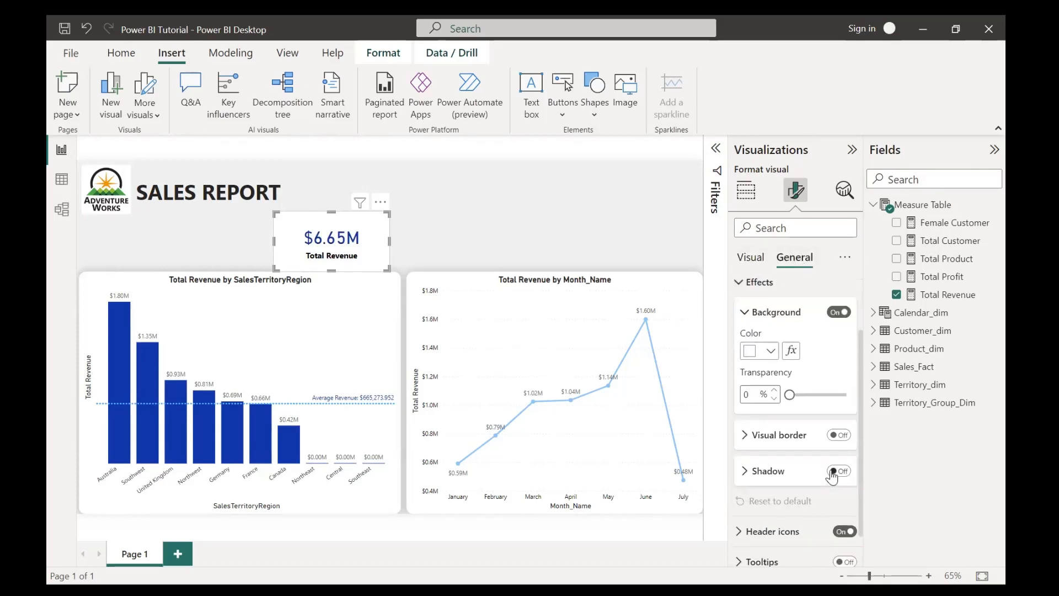
pyautogui.scroll(1, 833, 478)
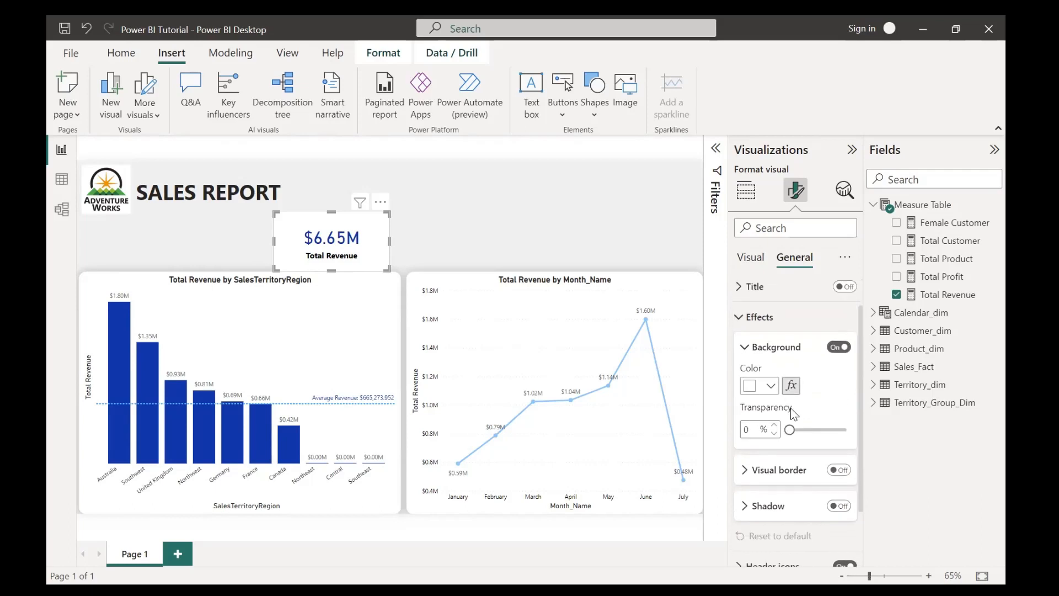
pyautogui.click(835, 471)
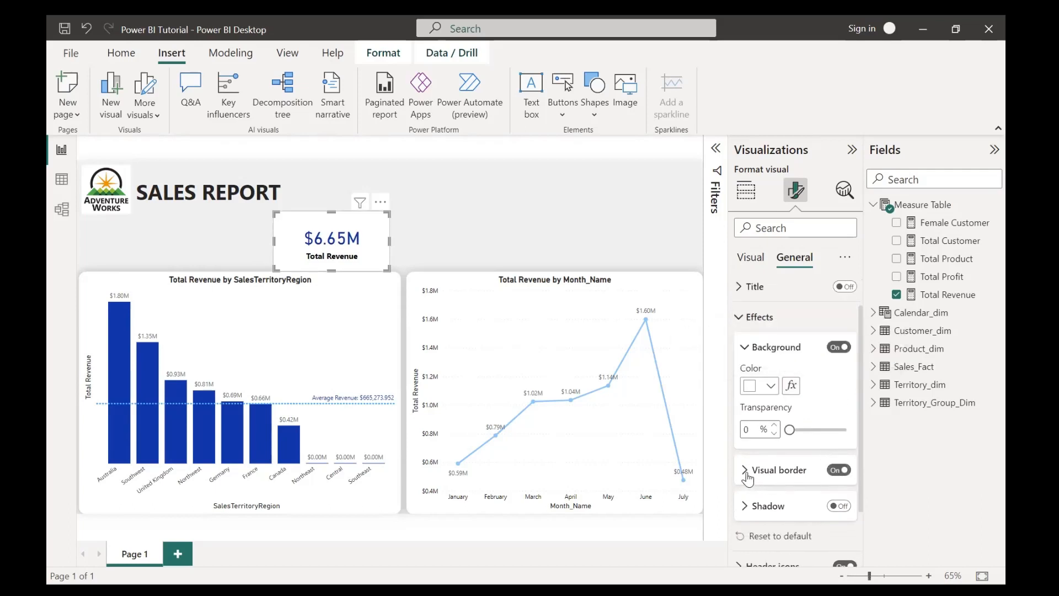
pyautogui.click(745, 470)
pyautogui.click(770, 517)
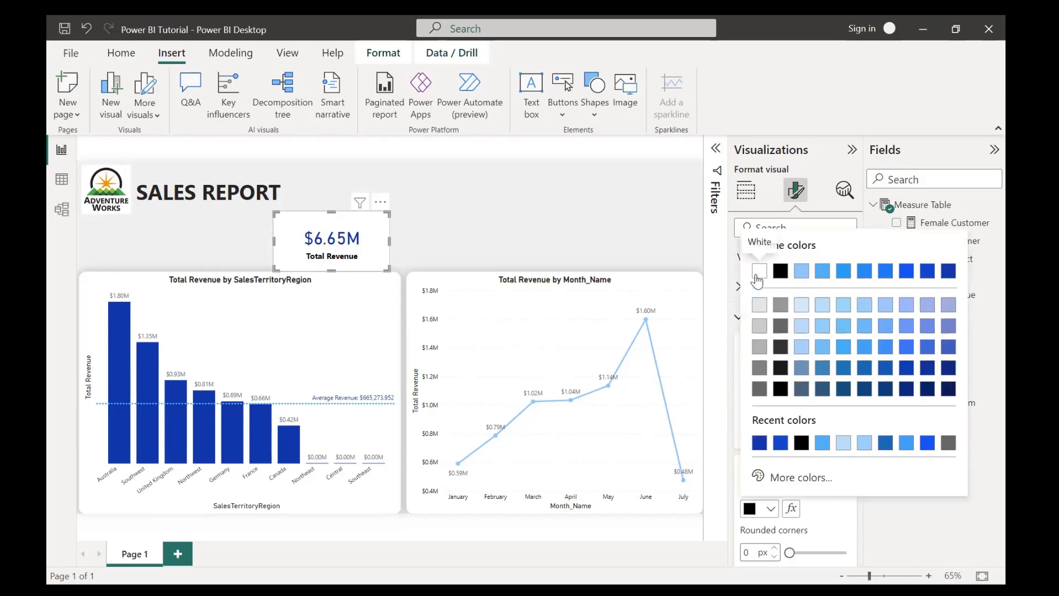
pyautogui.click(753, 276)
pyautogui.doubleClick(755, 552)
pyautogui.press('BackSpace')
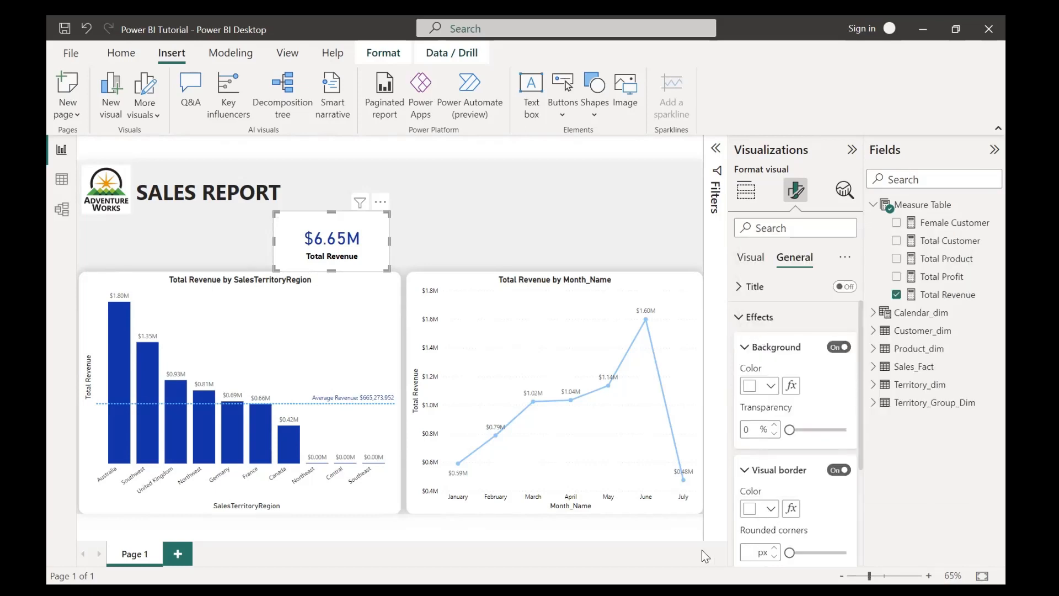
pyautogui.write('10')
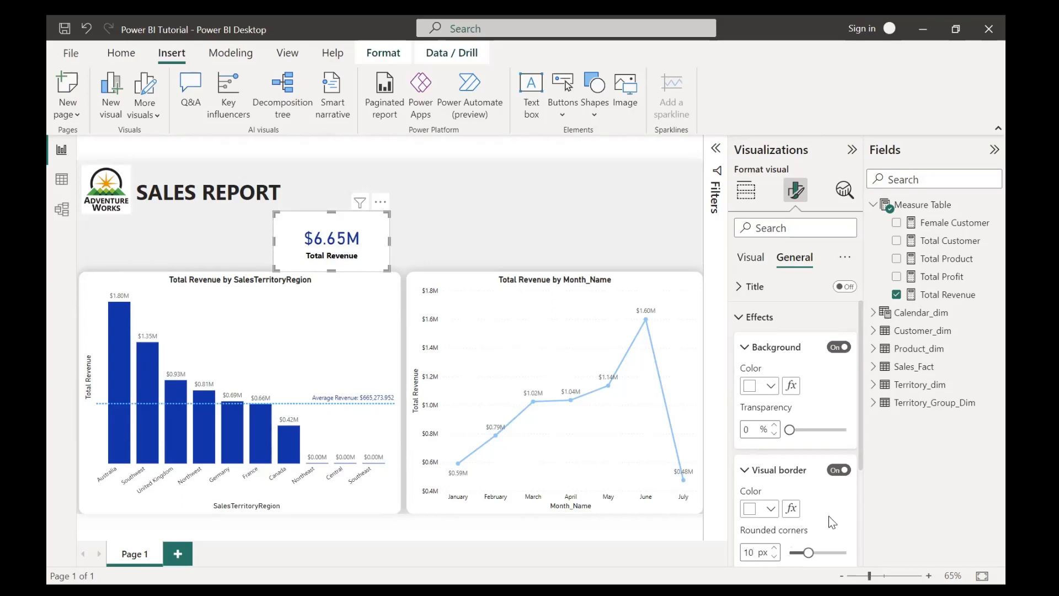
# - Turn on a shadow for the Total Revenue card in dark gray with its position set to Center
pyautogui.scroll(-2, 828, 516)
pyautogui.click(846, 487)
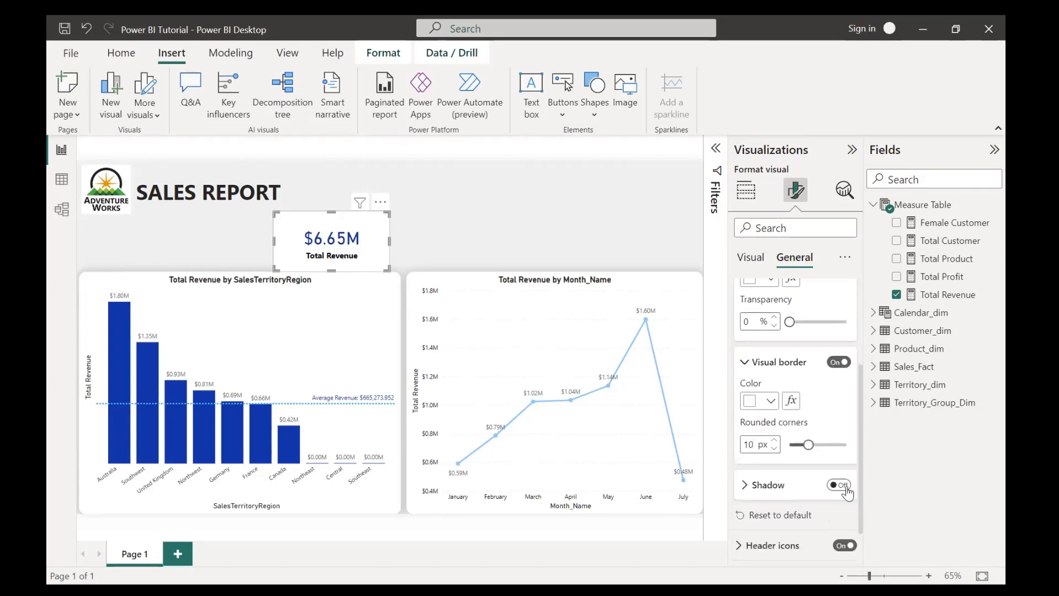
pyautogui.click(745, 485)
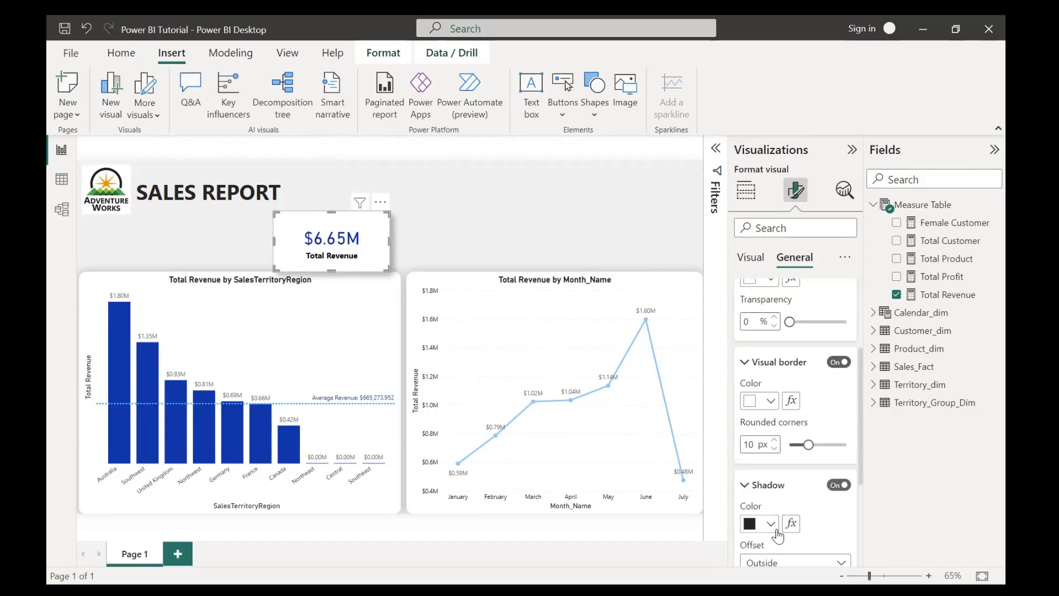
pyautogui.scroll(-2, 787, 529)
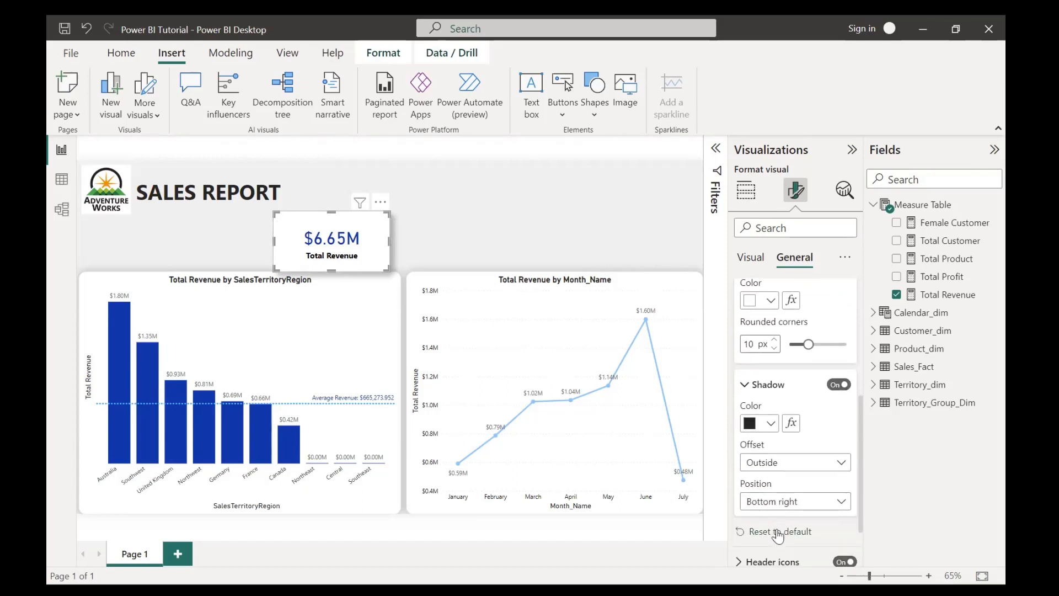
pyautogui.click(760, 429)
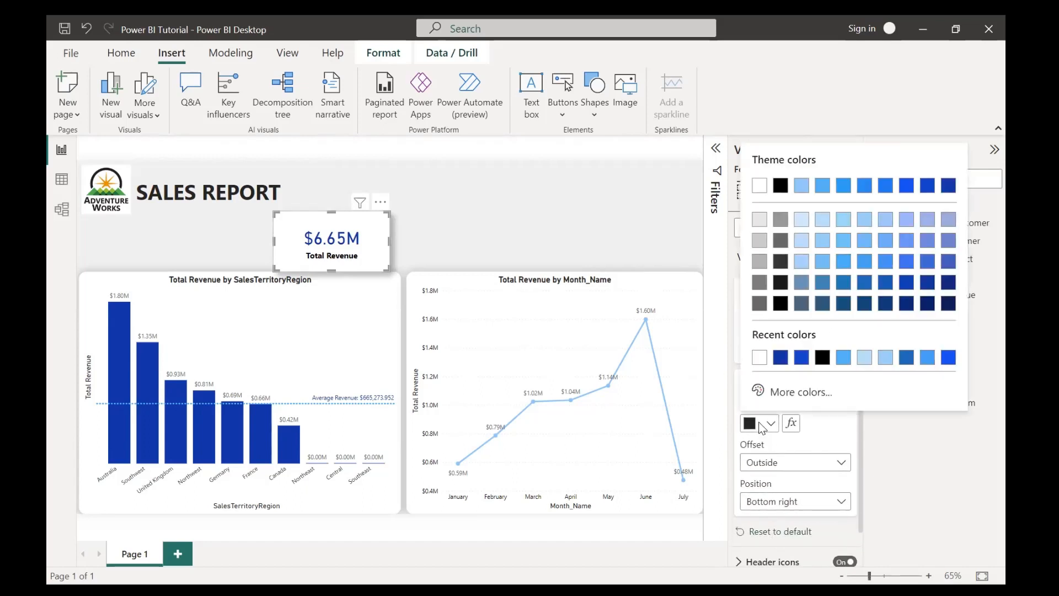
pyautogui.click(780, 241)
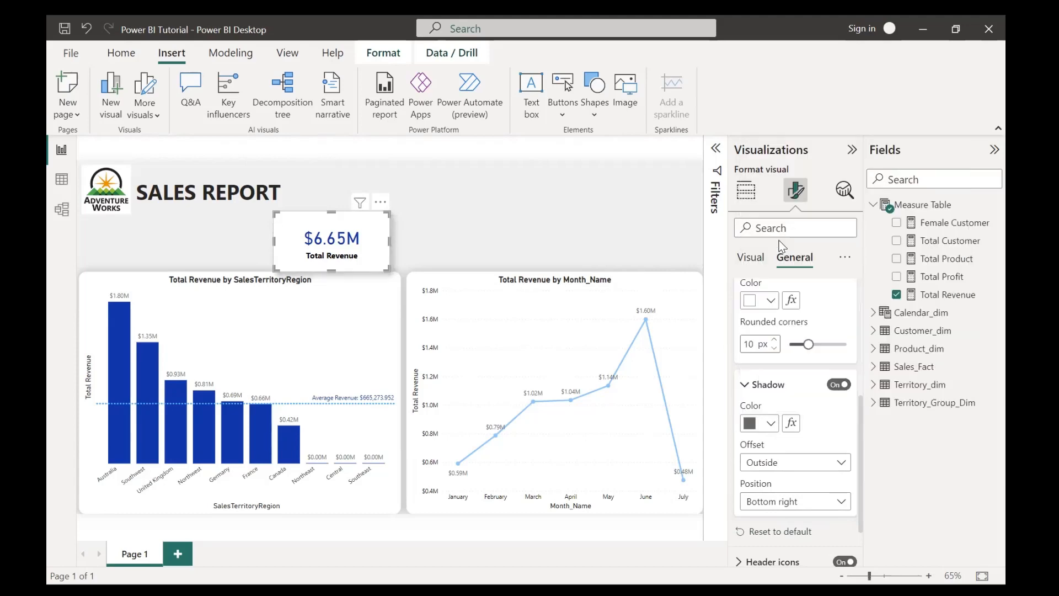
pyautogui.click(840, 469)
pyautogui.click(841, 480)
pyautogui.click(841, 502)
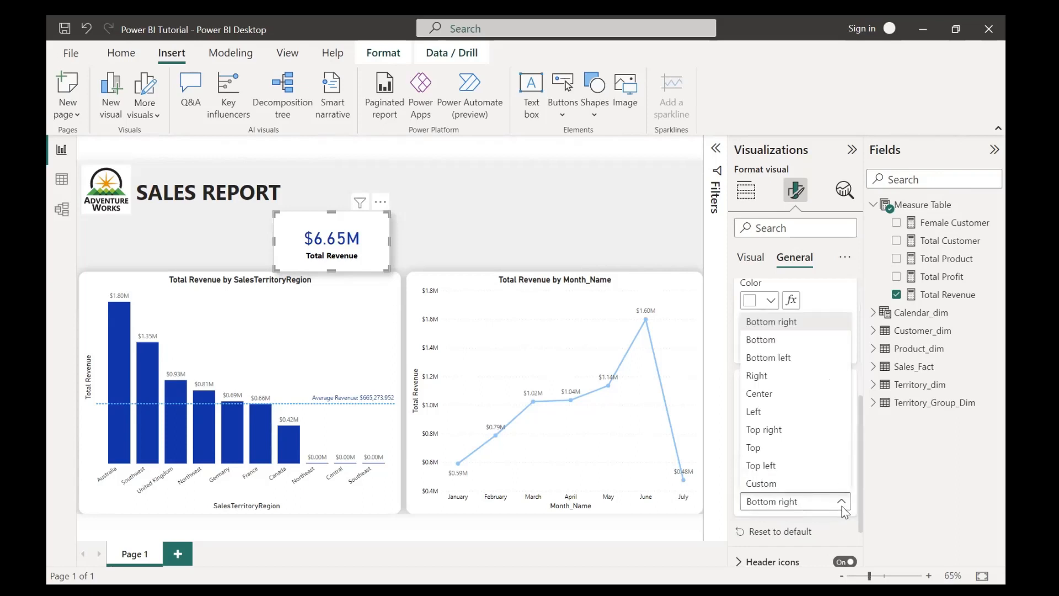
pyautogui.click(802, 404)
# - Shrink the Total Revenue card to a compact tile and place it just below the SALES REPORT title
pyautogui.moveTo(382, 269); pyautogui.dragTo(185, 236)
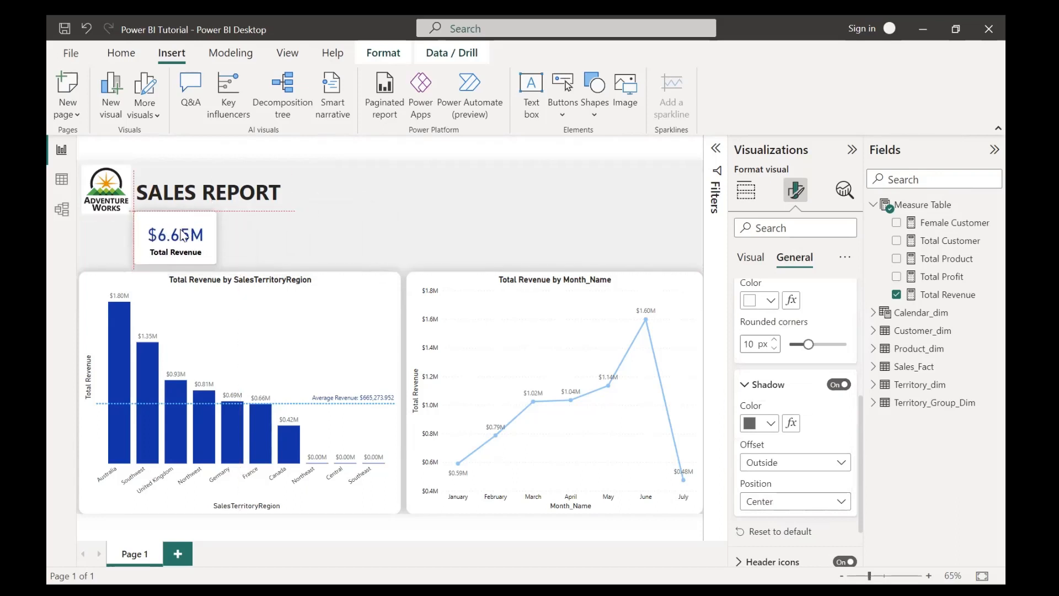
pyautogui.click(323, 252)
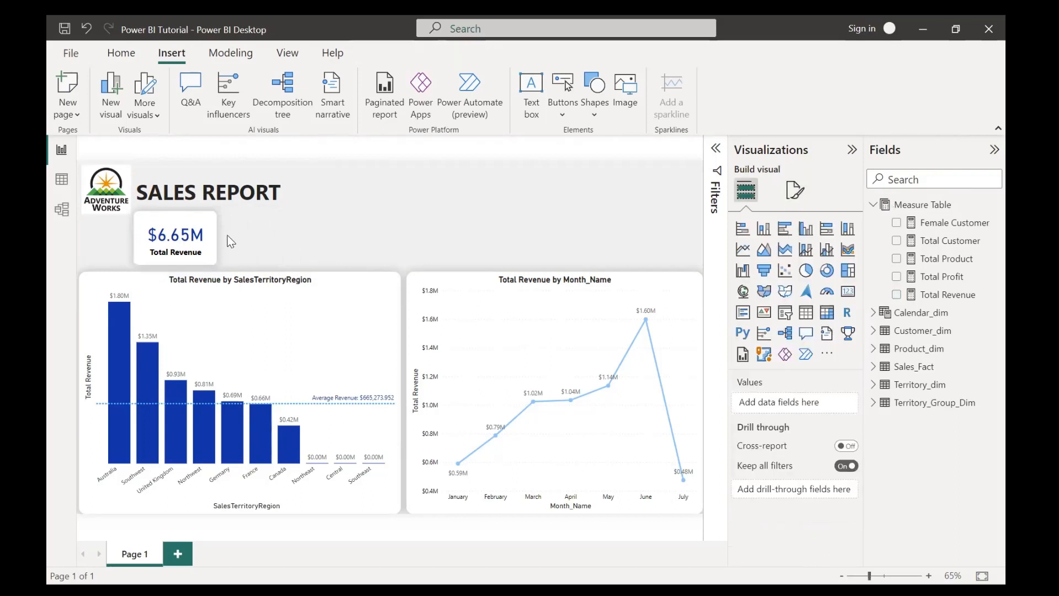
pyautogui.click(173, 247)
pyautogui.moveTo(174, 246); pyautogui.dragTo(179, 246)
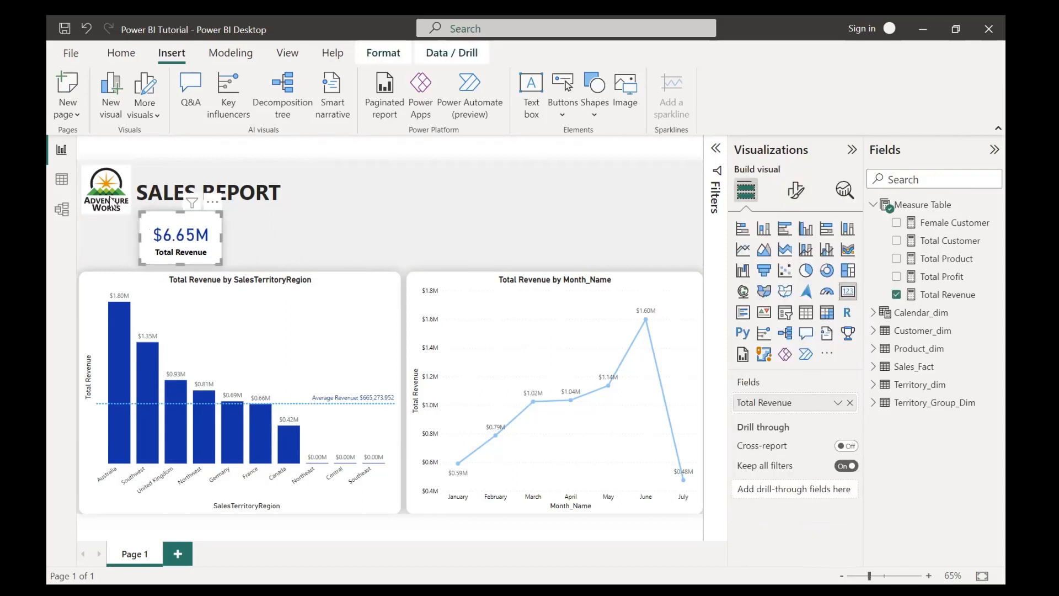
# - Shrink the Adventure Works logo slightly and shift the SALES REPORT title up and closer to it
pyautogui.click(110, 201)
pyautogui.moveTo(129, 213); pyautogui.dragTo(125, 200)
pyautogui.click(170, 193)
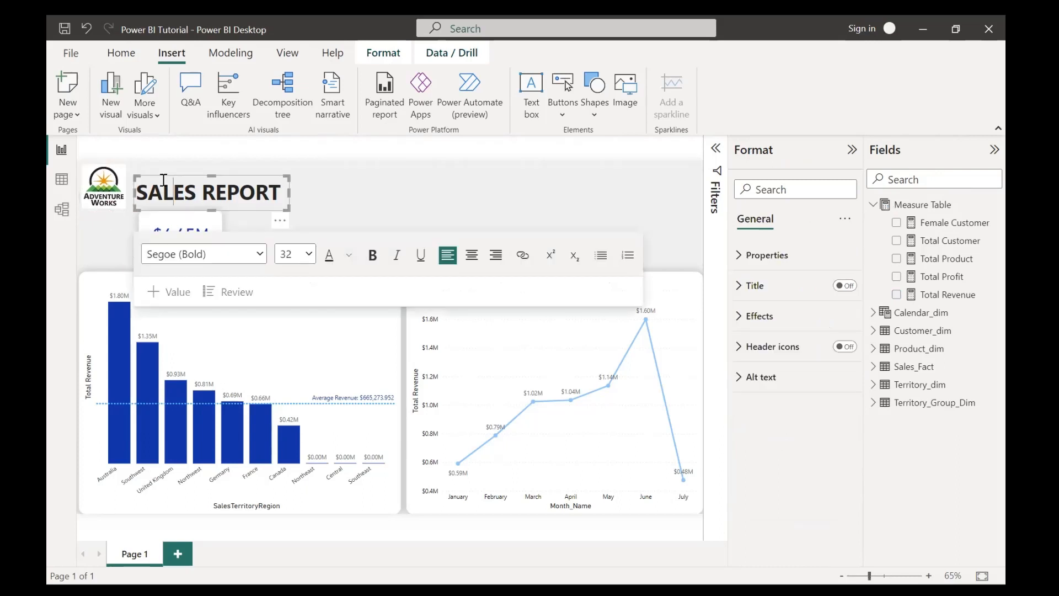
pyautogui.moveTo(167, 174); pyautogui.dragTo(164, 168)
pyautogui.click(334, 196)
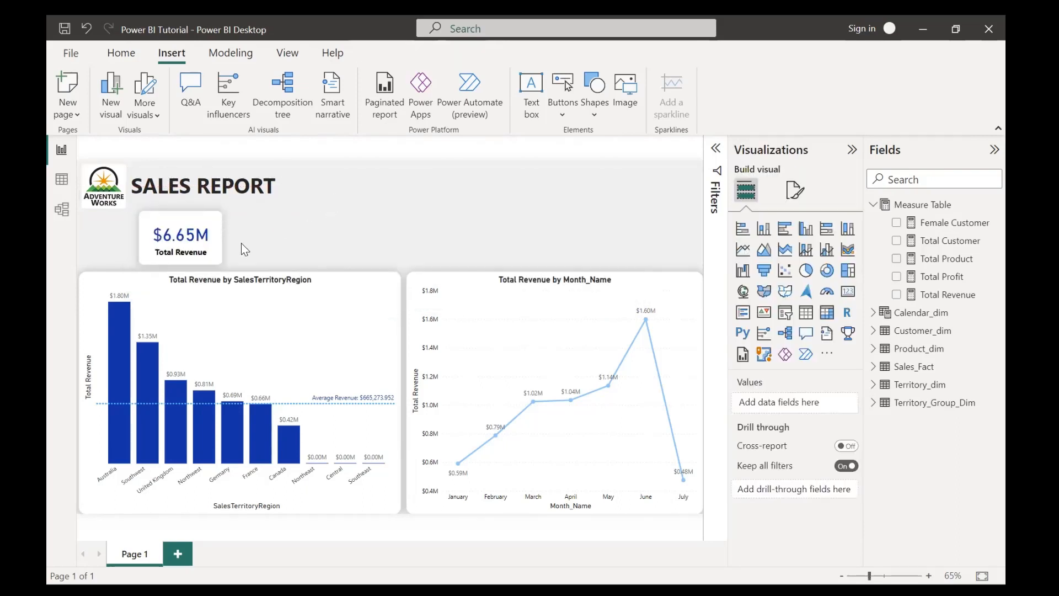
# - Duplicate the Total Revenue card, place the copy beside it, and replace its measure with Total Profit
pyautogui.click(199, 254)
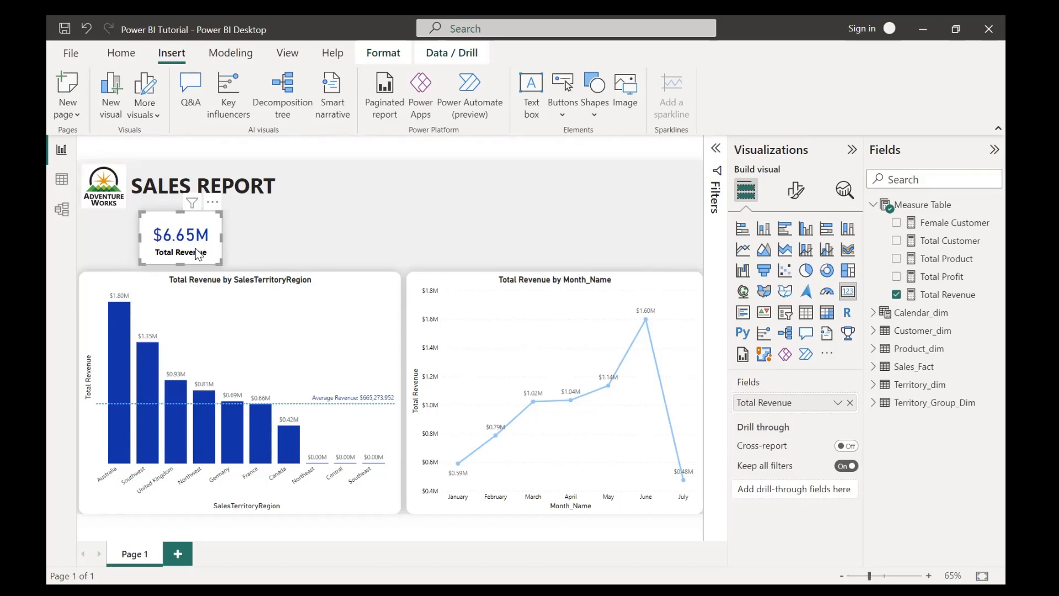
pyautogui.hotkey('ctrl', 'v')
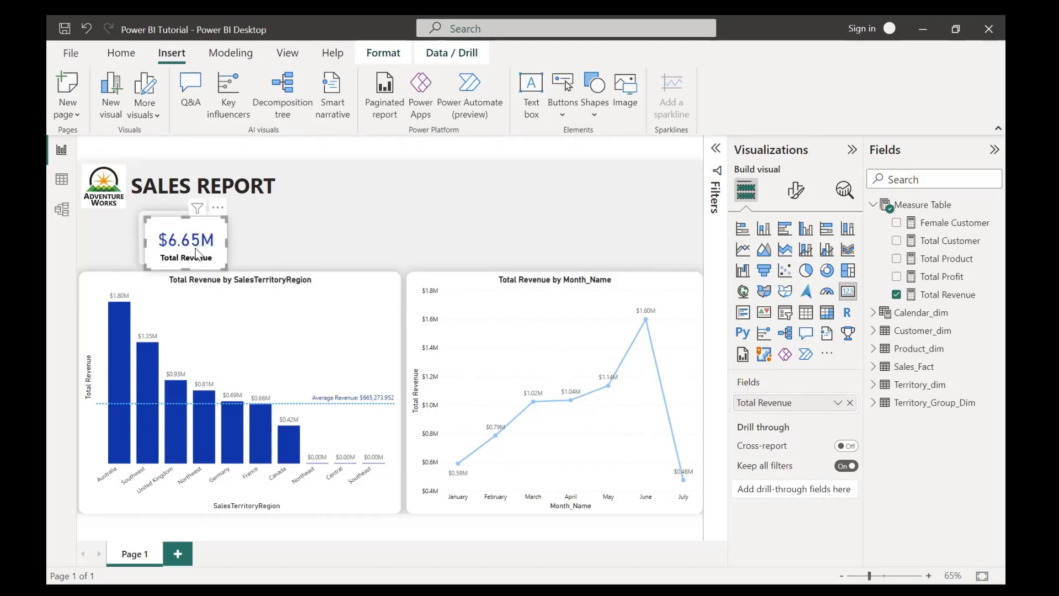
pyautogui.moveTo(197, 254); pyautogui.dragTo(294, 249)
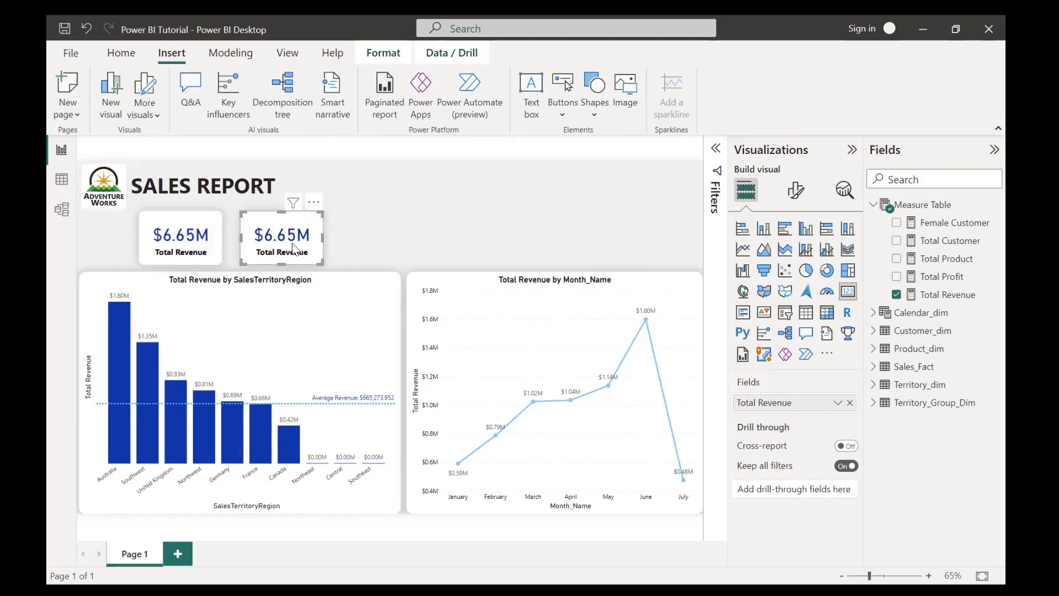
pyautogui.click(849, 403)
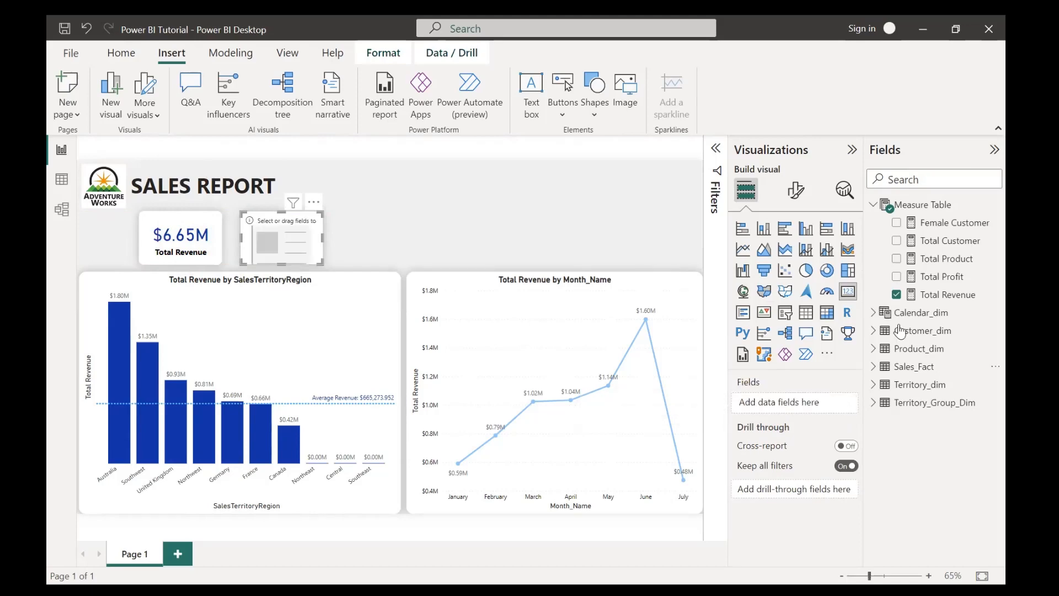
pyautogui.click(897, 277)
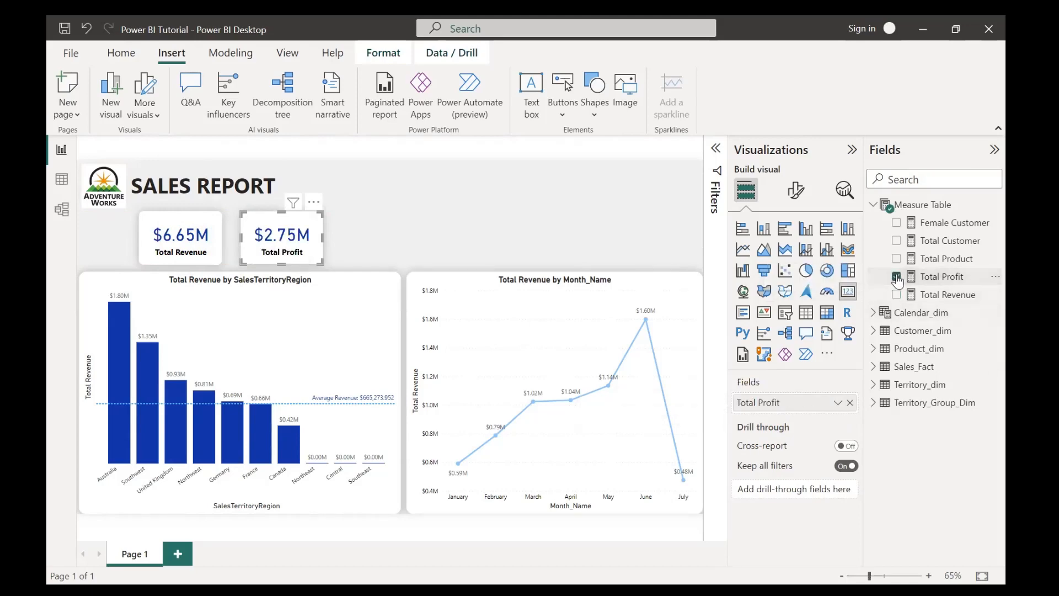
# - Paste another copy of the Total Revenue card beside the Total Profit card and replace its measure with Total Product
pyautogui.click(401, 230)
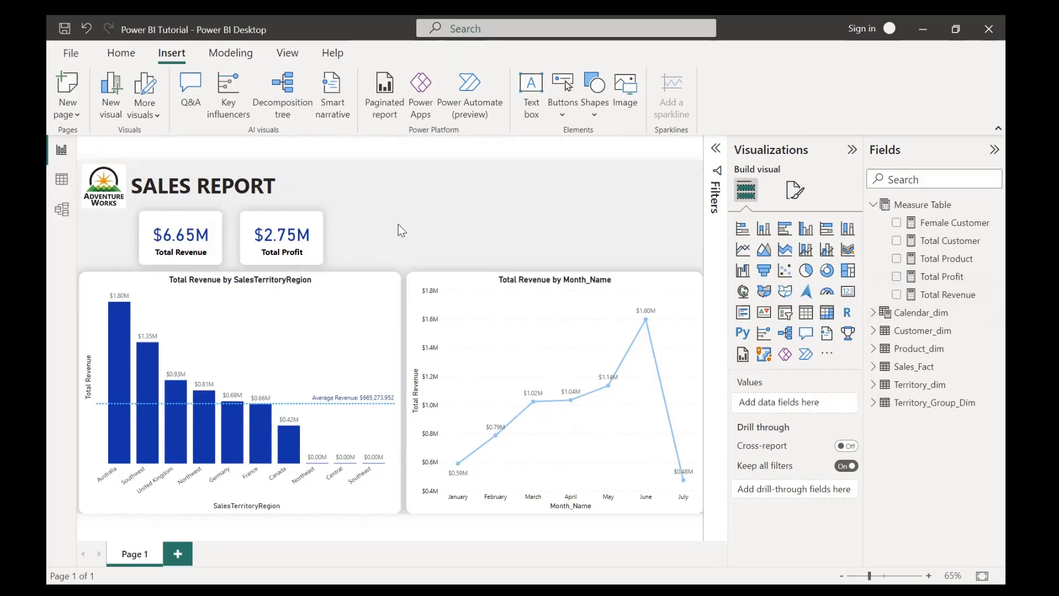
pyautogui.hotkey('ctrl', 'v')
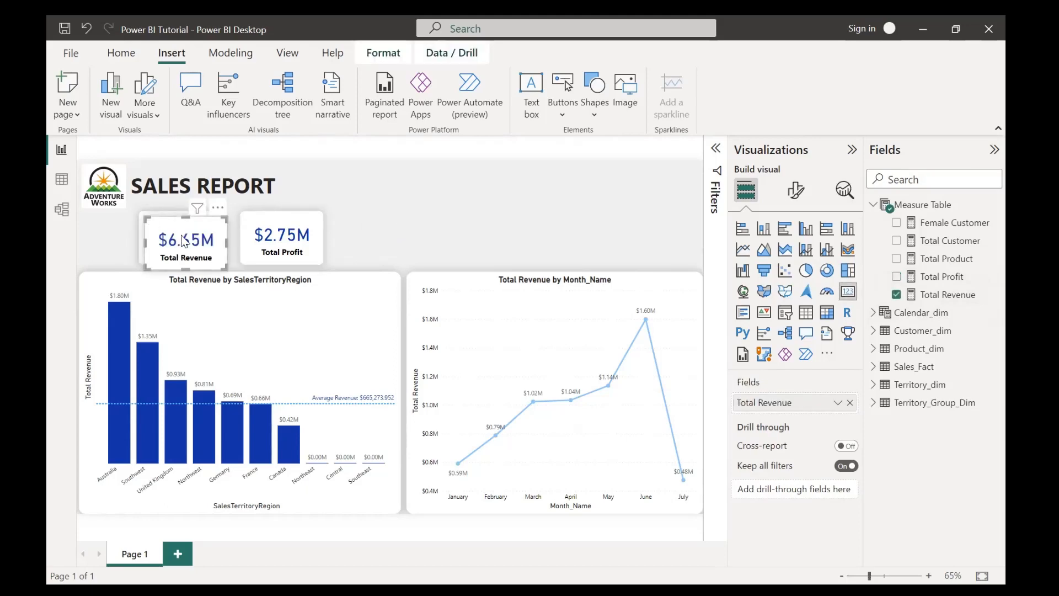
pyautogui.moveTo(209, 236); pyautogui.dragTo(367, 238)
pyautogui.moveTo(394, 239); pyautogui.dragTo(388, 238)
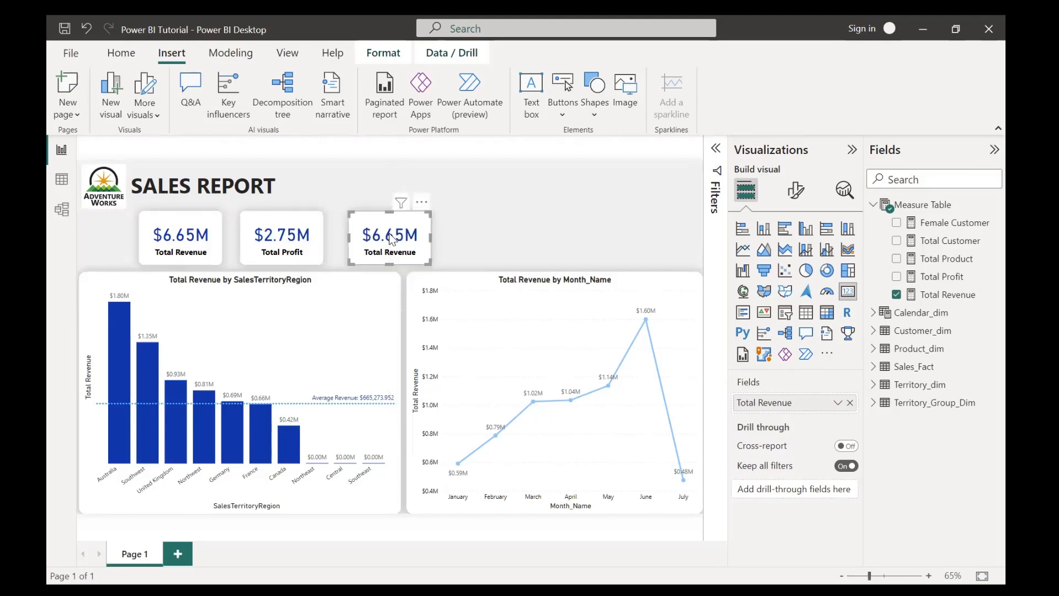
pyautogui.click(850, 403)
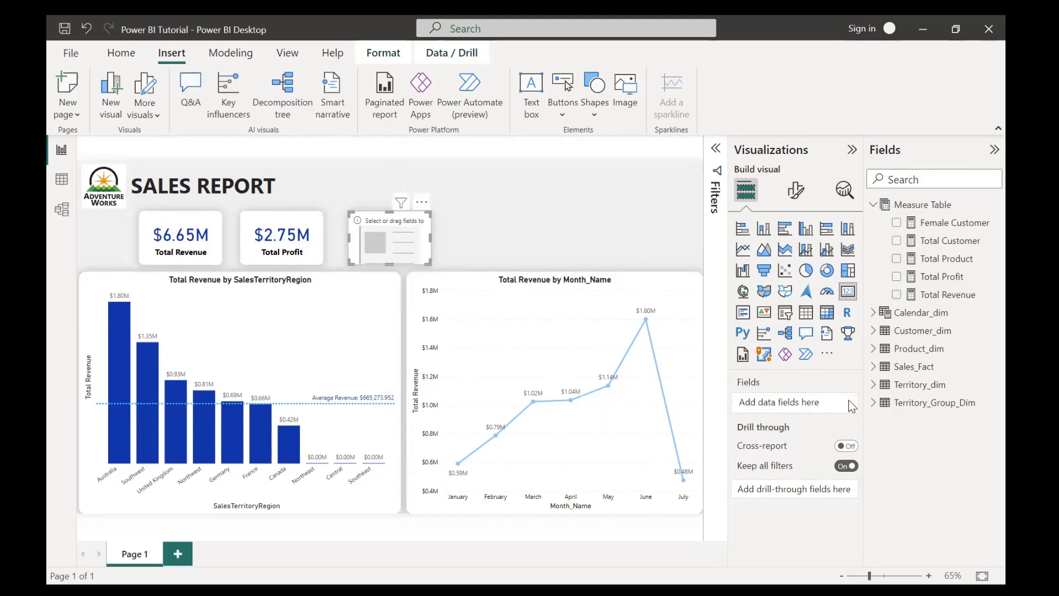
pyautogui.click(894, 265)
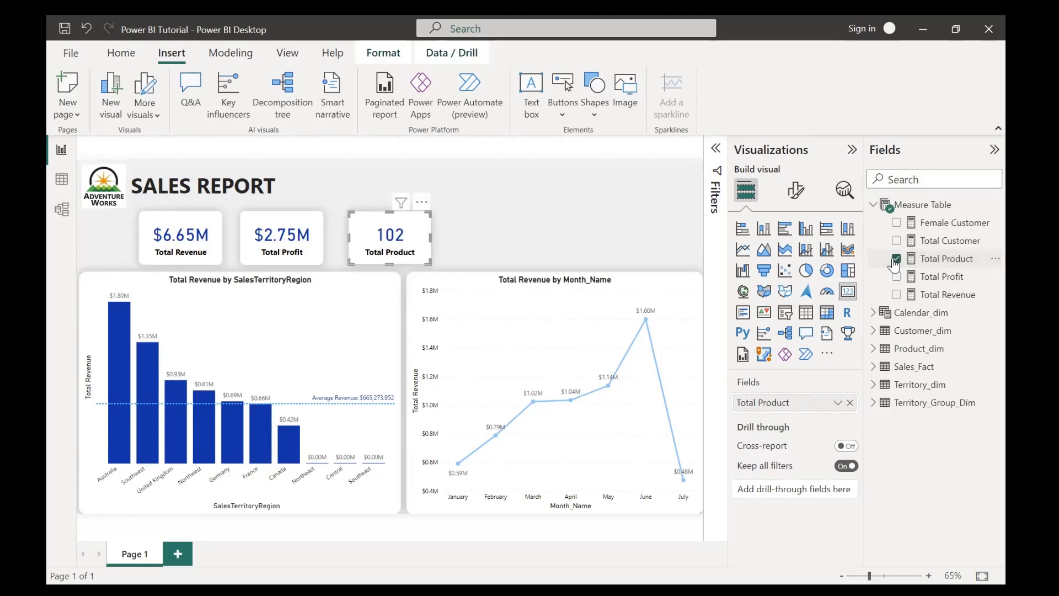
pyautogui.click(525, 228)
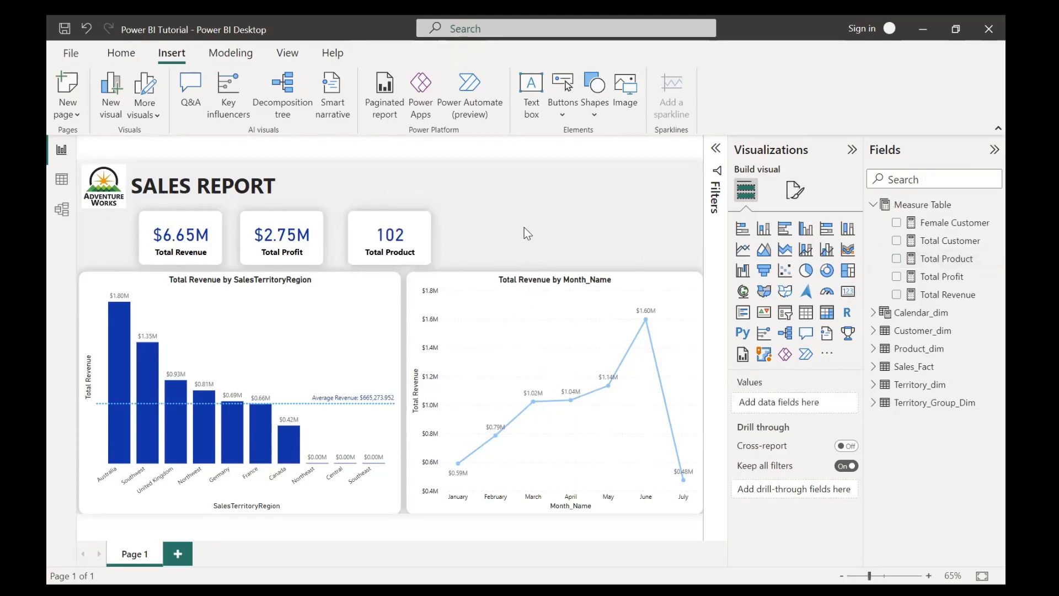
# - Duplicate the Total Revenue card, place the copy beside the Total Product card, and replace its measure with Total Customer
pyautogui.click(215, 246)
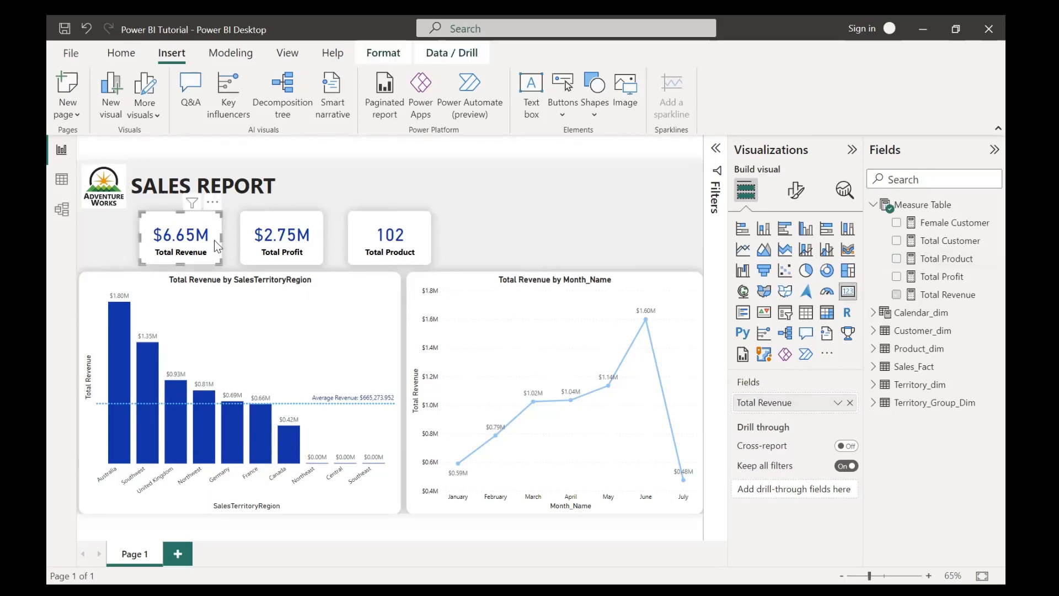
pyautogui.hotkey('ctrl', 'c')
pyautogui.hotkey('ctrl', 'v')
pyautogui.moveTo(214, 240); pyautogui.dragTo(528, 241)
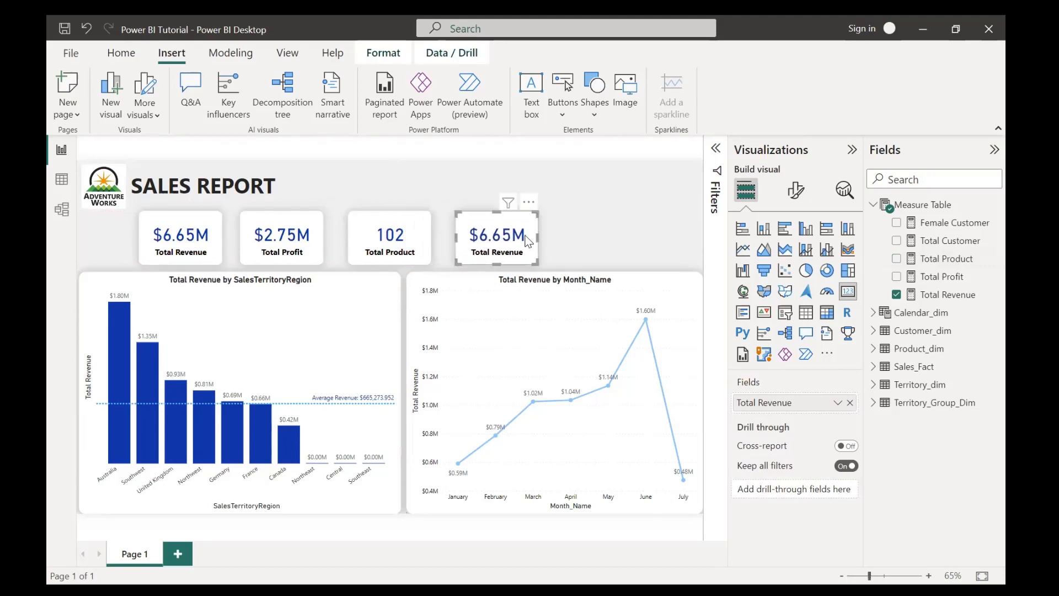
pyautogui.click(849, 403)
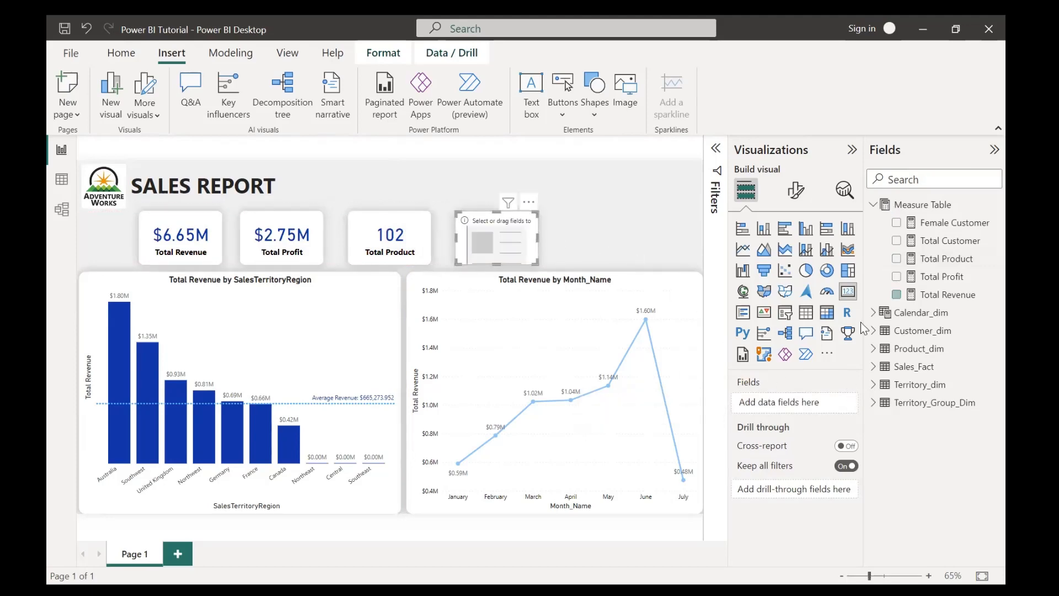
pyautogui.click(896, 247)
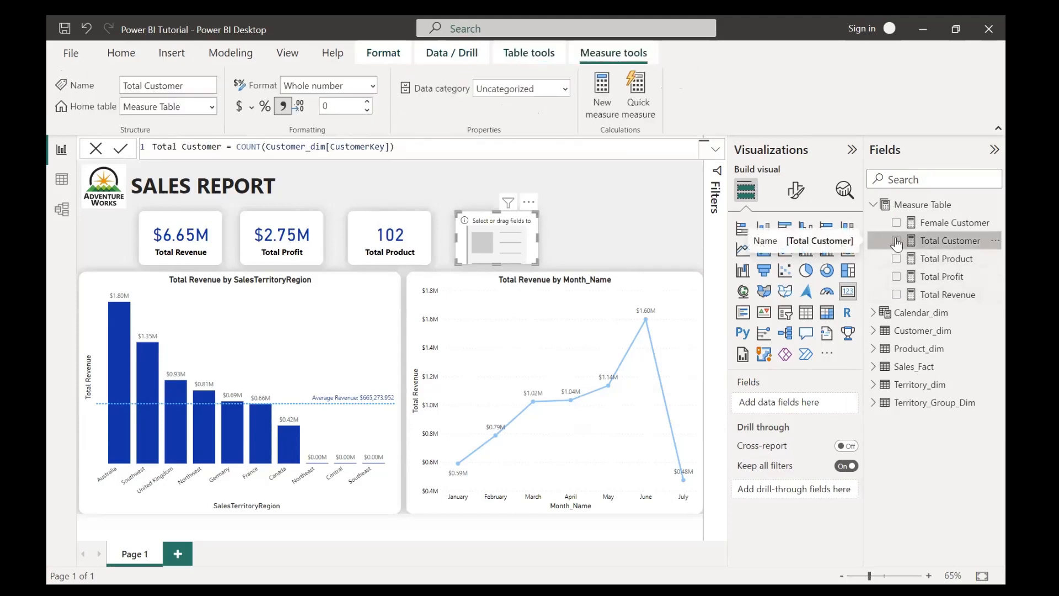
pyautogui.click(895, 242)
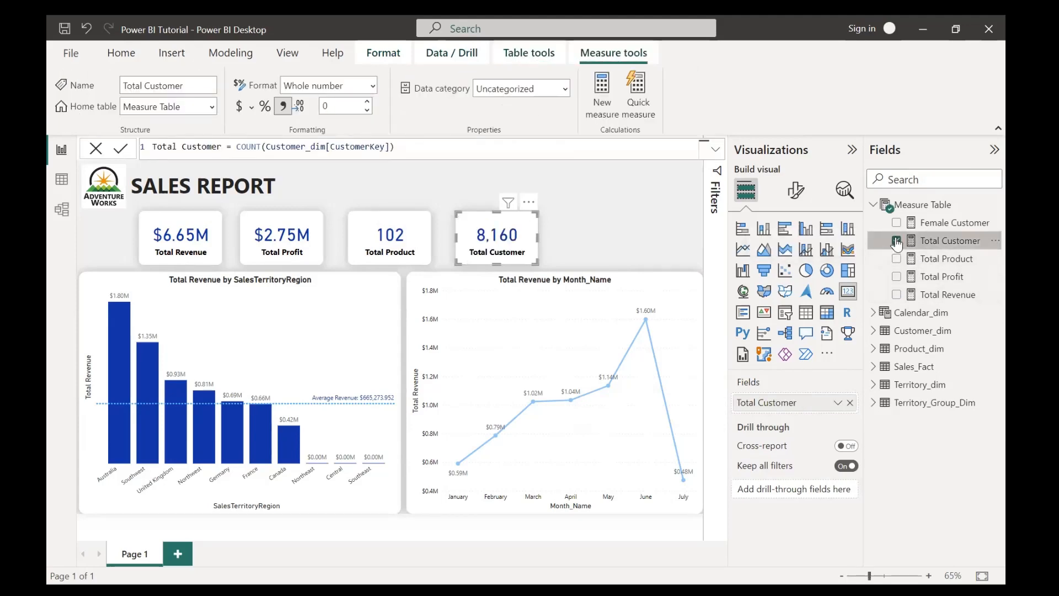
pyautogui.click(633, 215)
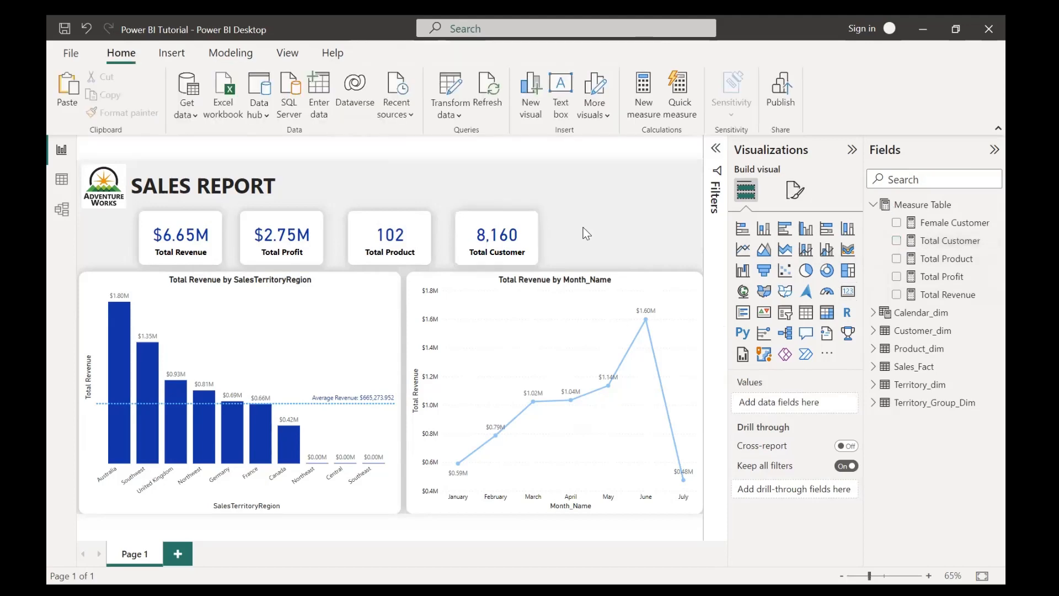
# - Collapse the Visualizations and Fields panes and line up the four KPI cards in one row beside the SALES REPORT title, ending at the page's right edge
pyautogui.click(851, 151)
pyautogui.click(990, 152)
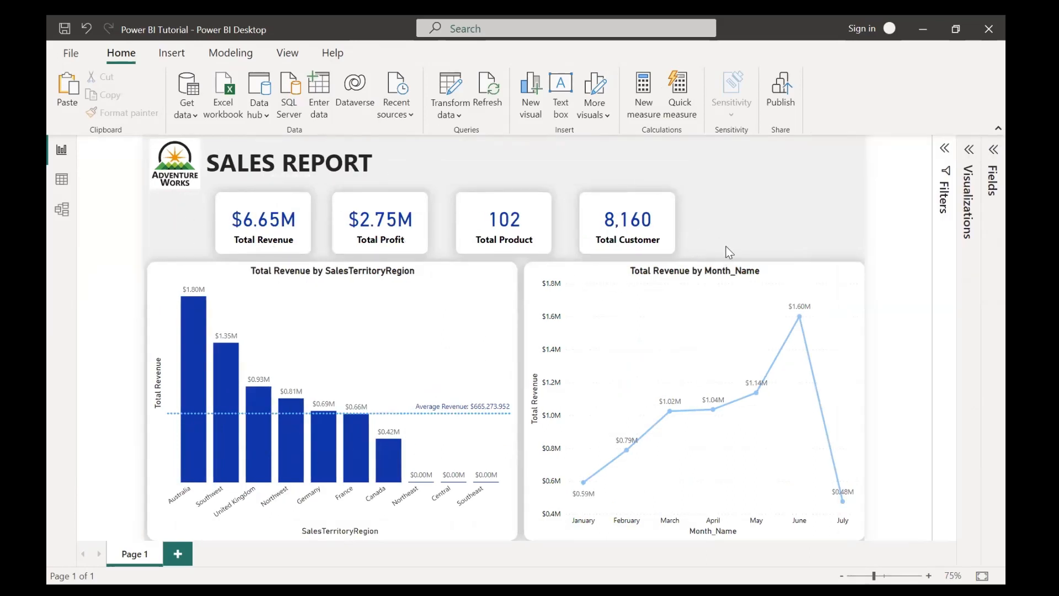
pyautogui.moveTo(635, 222); pyautogui.dragTo(825, 175)
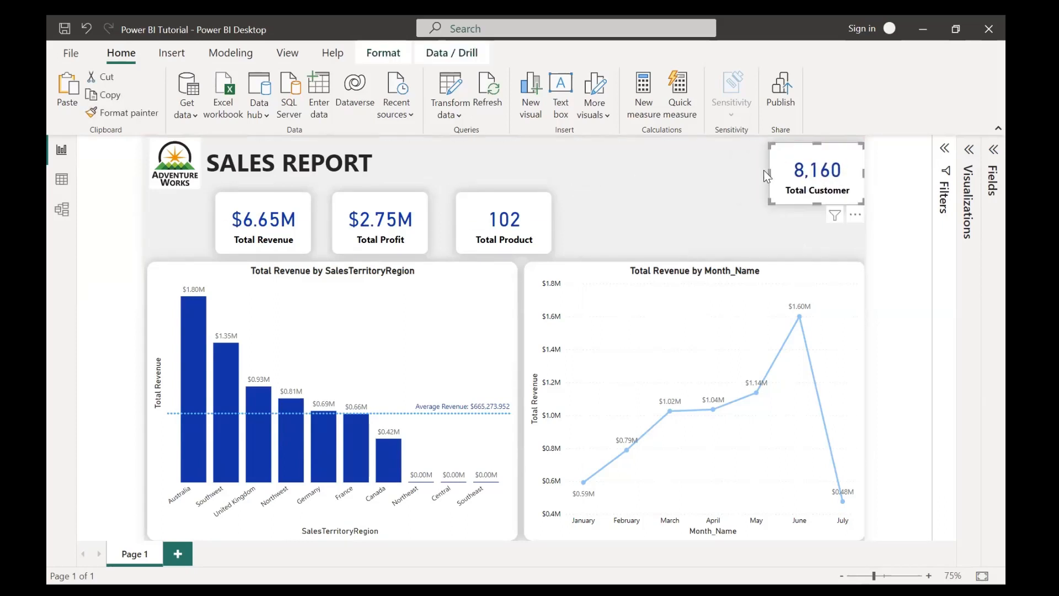
pyautogui.moveTo(495, 224); pyautogui.dragTo(700, 178)
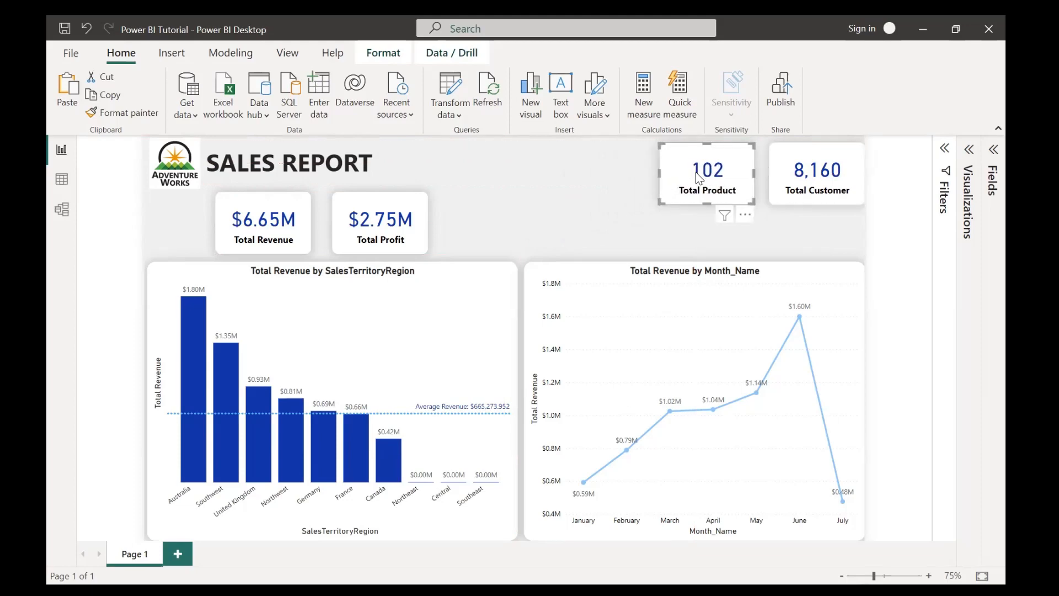
pyautogui.moveTo(393, 206); pyautogui.dragTo(608, 160)
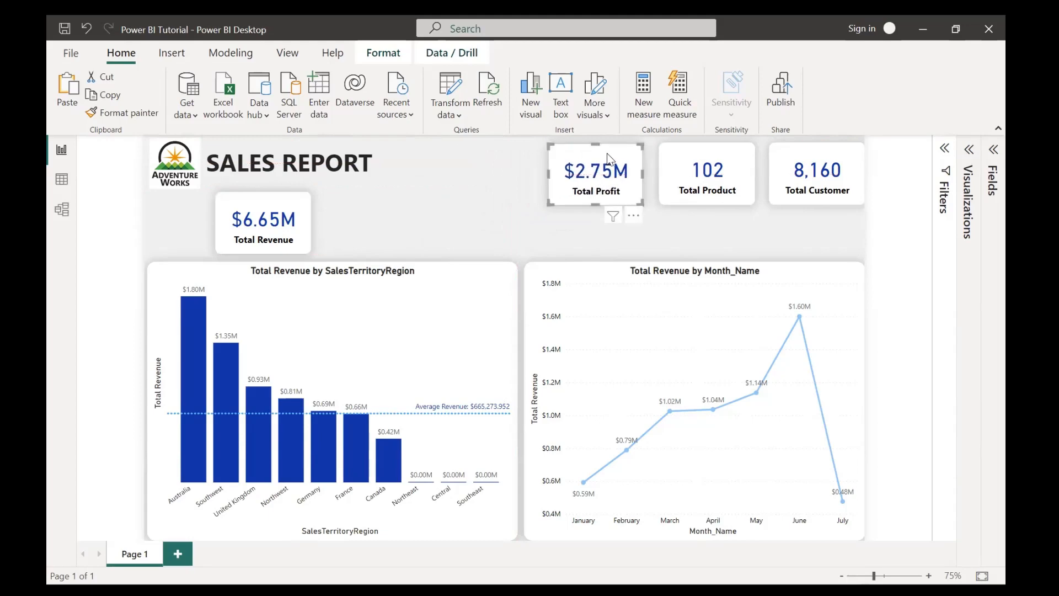
pyautogui.moveTo(265, 228); pyautogui.dragTo(486, 184)
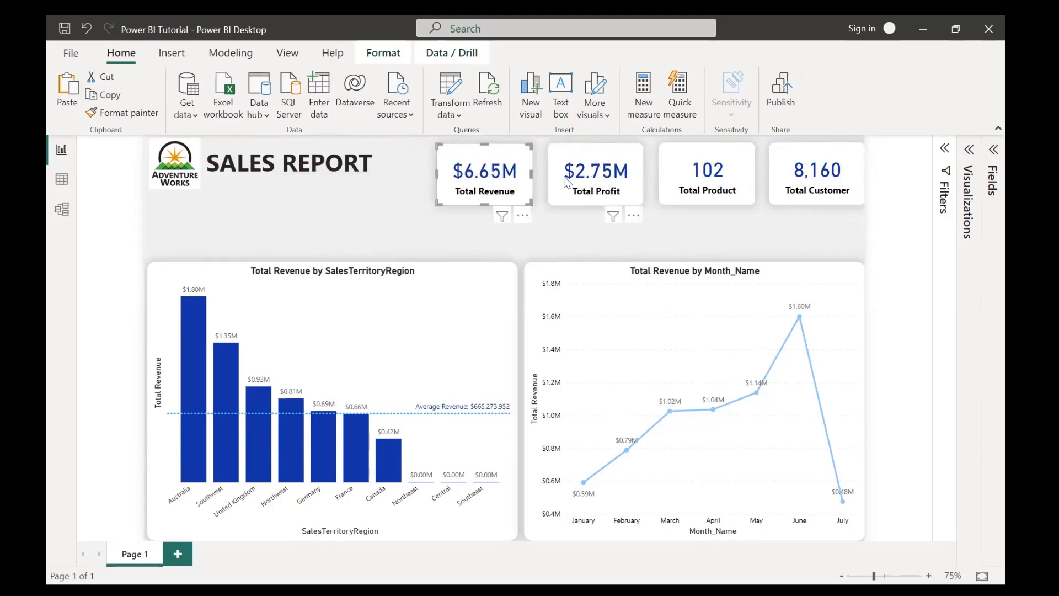
pyautogui.click(553, 234)
# - Extend the Total Revenue by SalesTerritoryRegion chart slightly upward and shift the whole row of four KPI cards down a little
pyautogui.moveTo(331, 269); pyautogui.dragTo(331, 258)
pyautogui.click(305, 229)
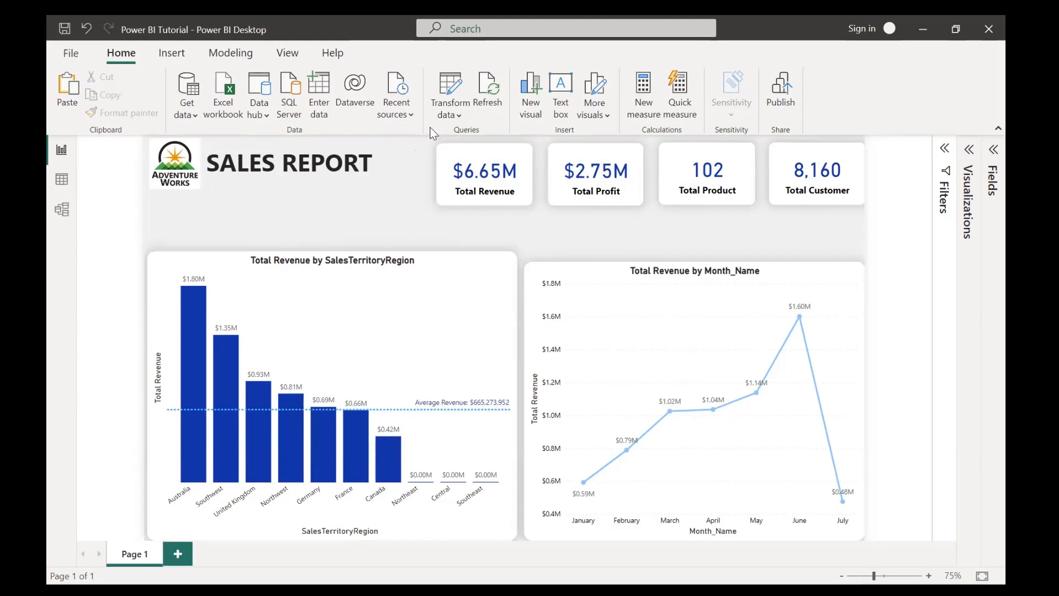
pyautogui.moveTo(410, 137); pyautogui.dragTo(892, 230)
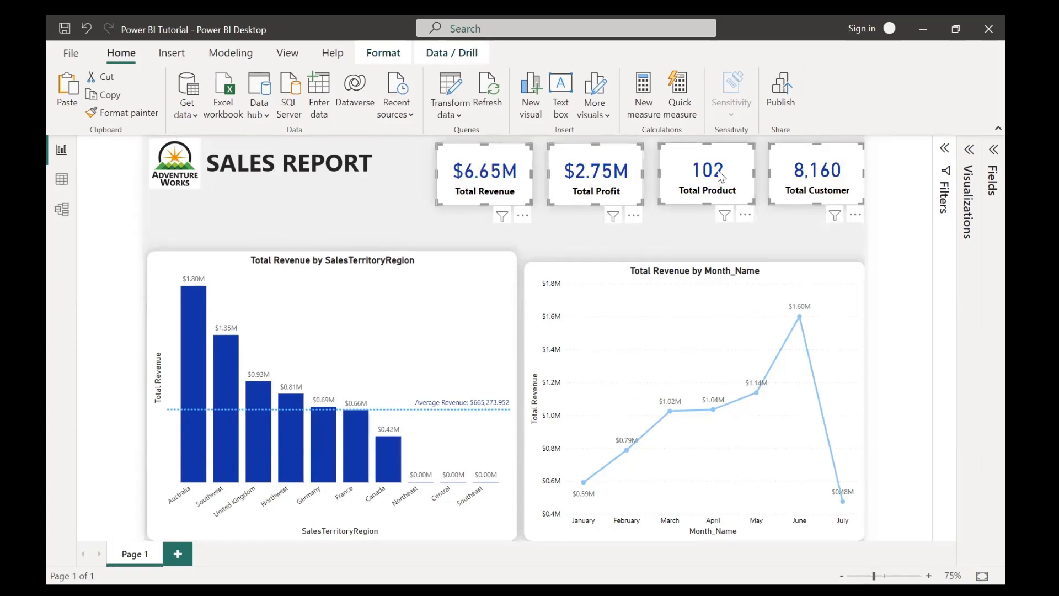
pyautogui.moveTo(720, 182)
pyautogui.mouseDown()
pyautogui.moveTo(720, 203)
pyautogui.moveTo(724, 181)
pyautogui.mouseUp()
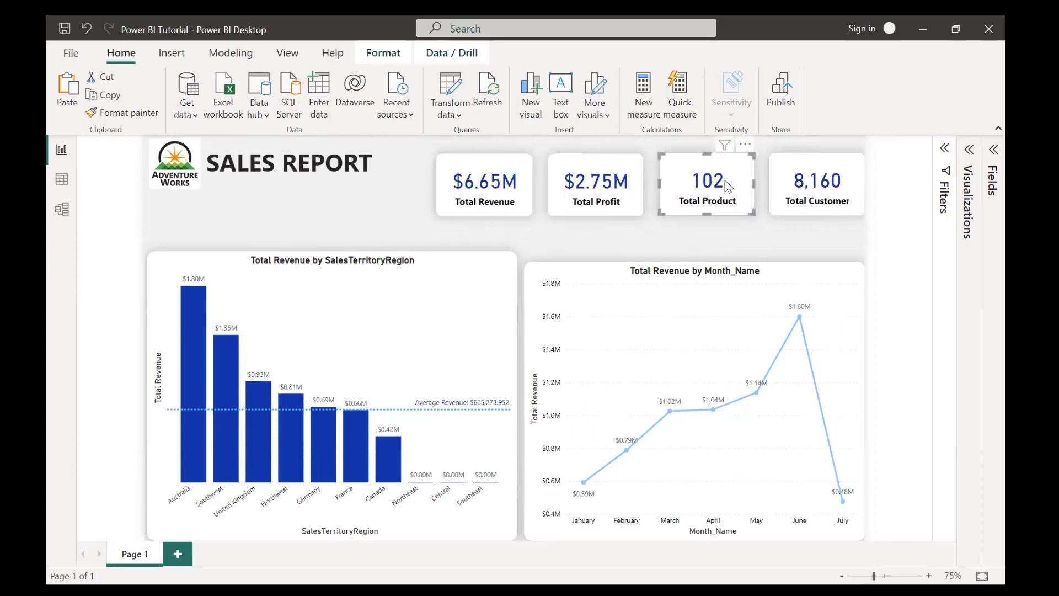
pyautogui.click(391, 216)
# - Extend both revenue charts up toward the KPI cards, align their upper and lower edges, and slightly narrow the Month_Name chart
pyautogui.click(394, 310)
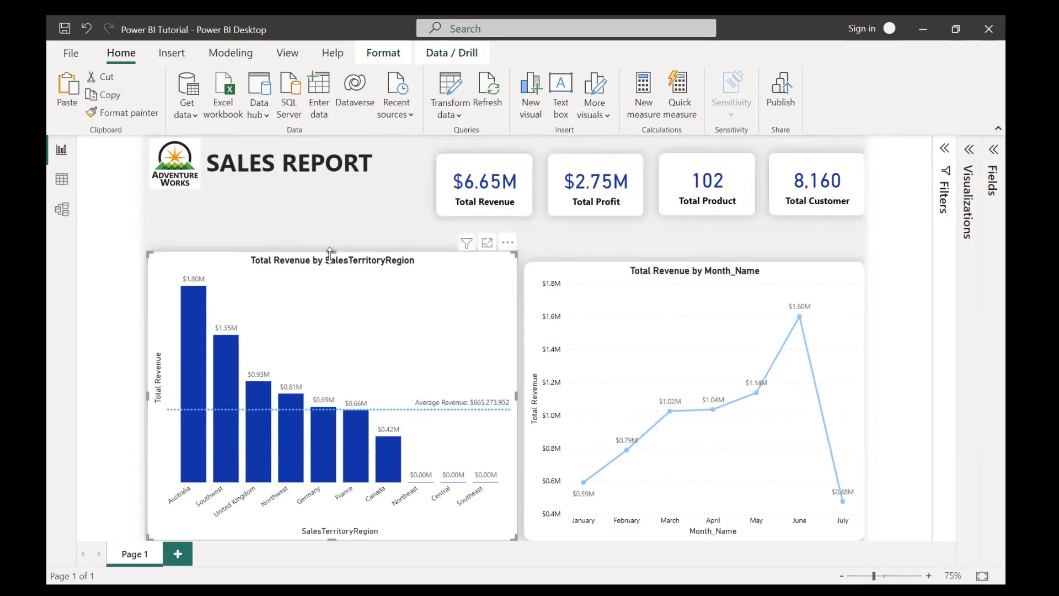
pyautogui.moveTo(330, 254); pyautogui.dragTo(330, 241)
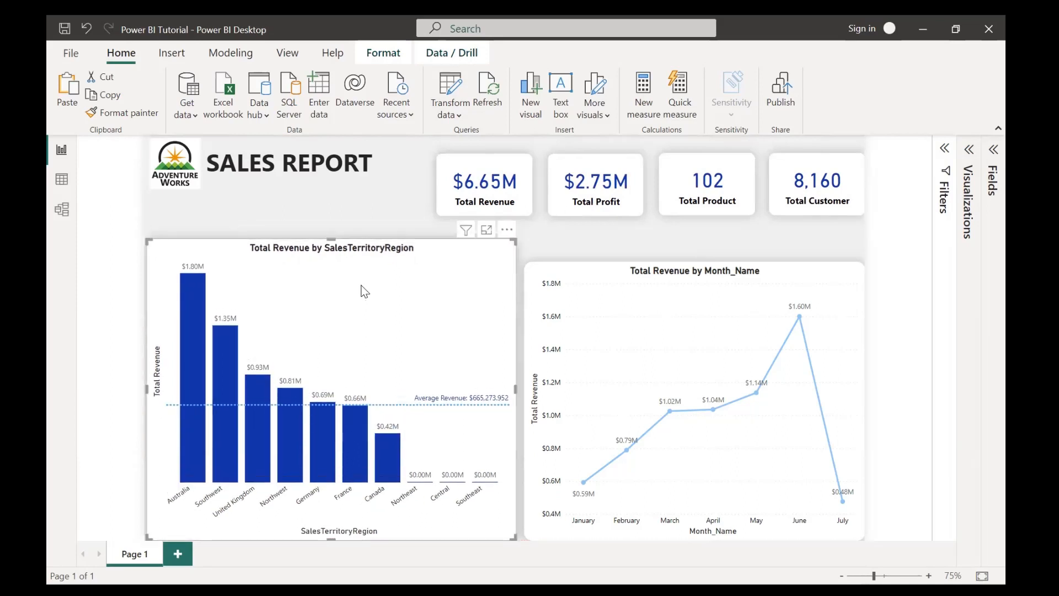
pyautogui.click(650, 278)
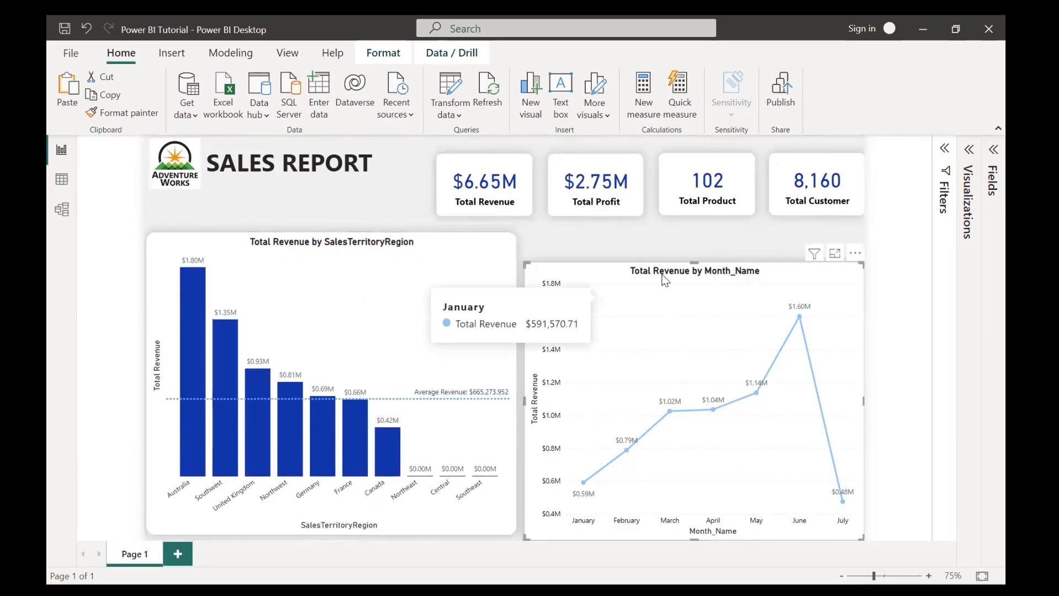
pyautogui.moveTo(695, 264); pyautogui.dragTo(690, 232)
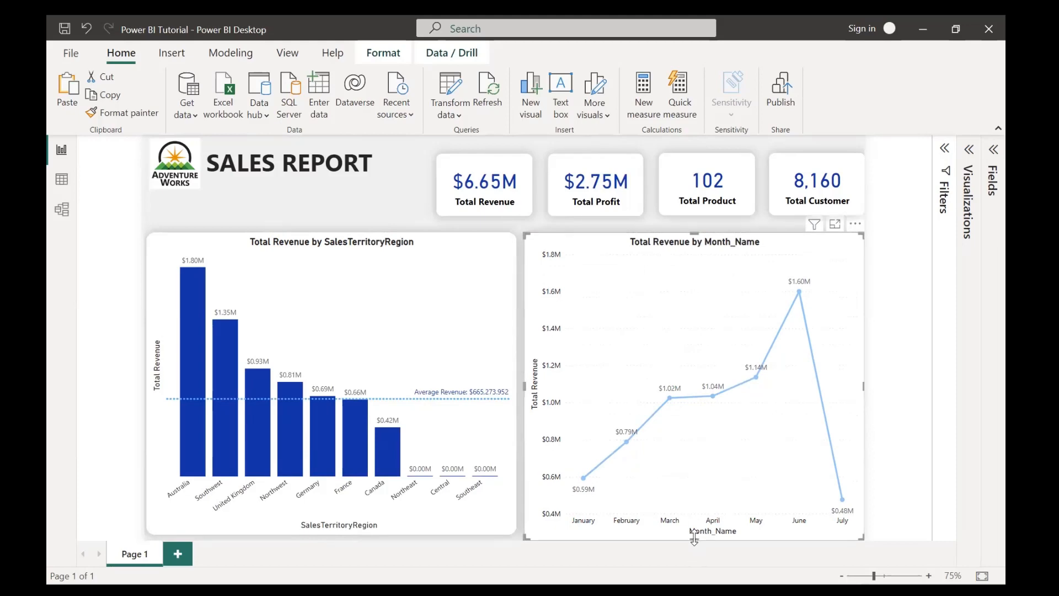
pyautogui.moveTo(694, 538); pyautogui.dragTo(693, 534)
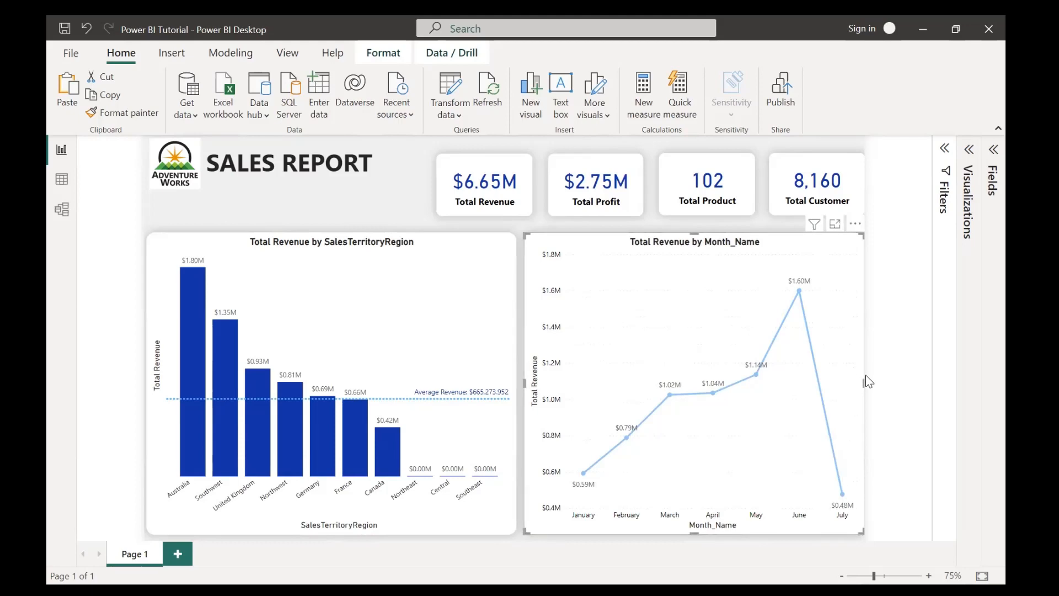
pyautogui.moveTo(863, 387); pyautogui.dragTo(858, 385)
pyautogui.click(380, 208)
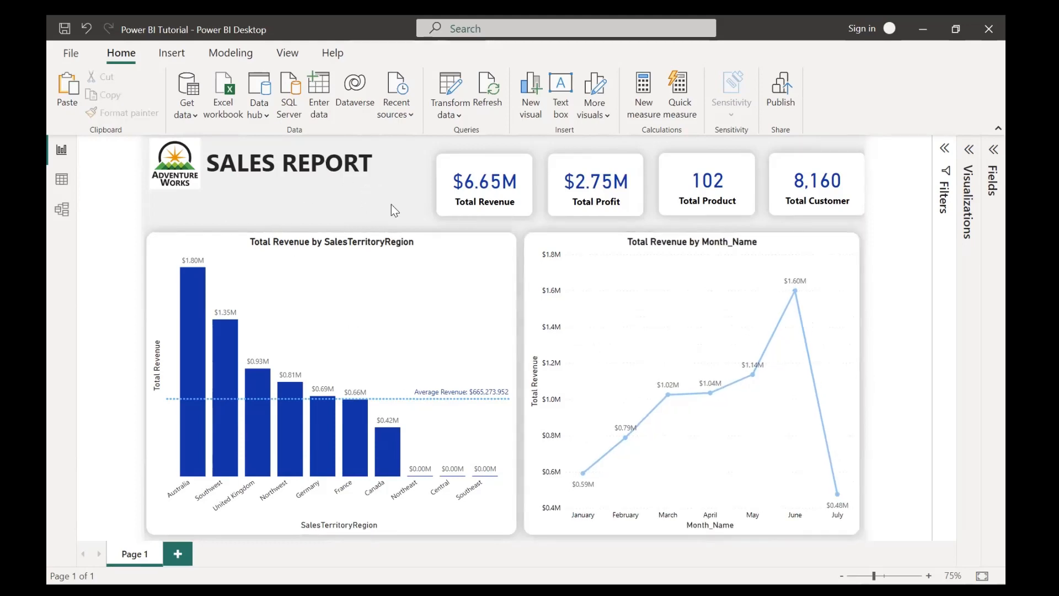
# - Shift the Adventure Works logo and SALES REPORT title together down and slightly right to align with the KPI cards
pyautogui.moveTo(429, 205); pyautogui.dragTo(95, 134)
pyautogui.press('Down')
pyautogui.press('Down')
pyautogui.press('Down')
pyautogui.press('Down')
pyautogui.press('Down')
pyautogui.press('Down')
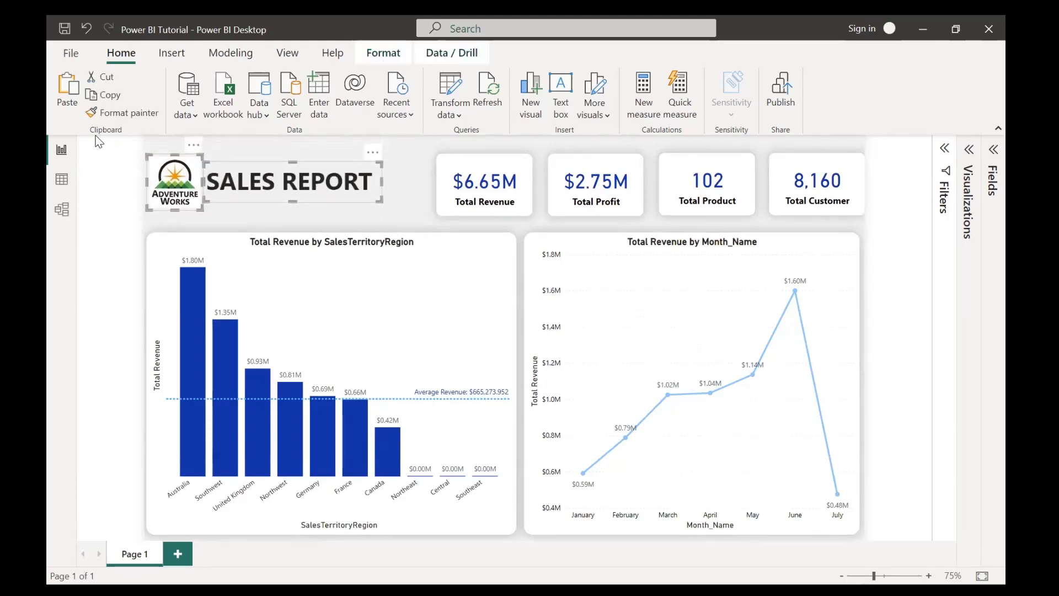
pyautogui.press('Right')
pyautogui.press('Right')
pyautogui.press('Right')
pyautogui.click(415, 154)
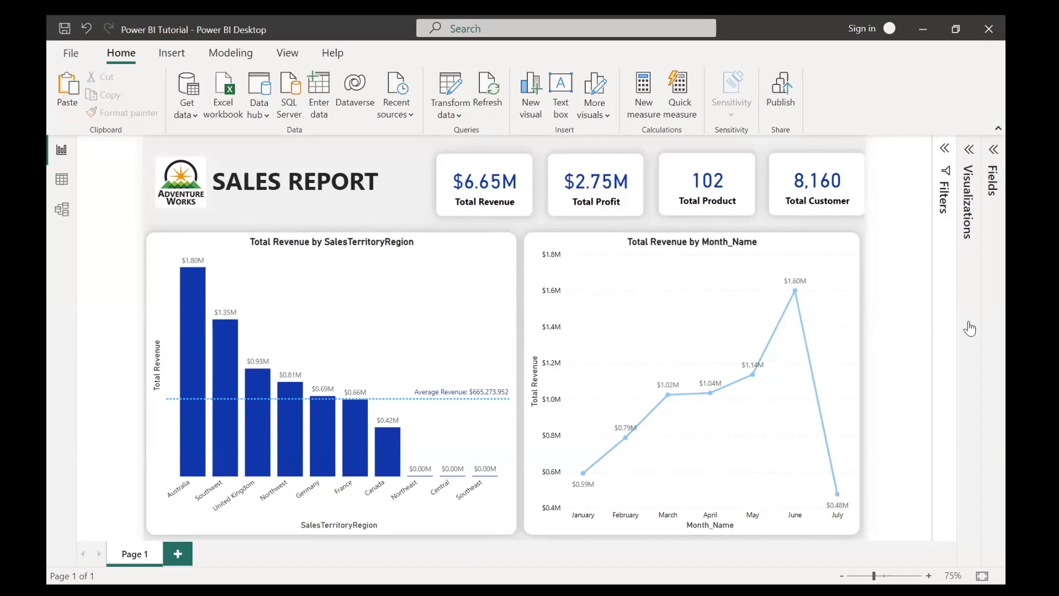
# - Save the report changes, start publishing the report, and cancel at the email sign-in request
pyautogui.click(786, 112)
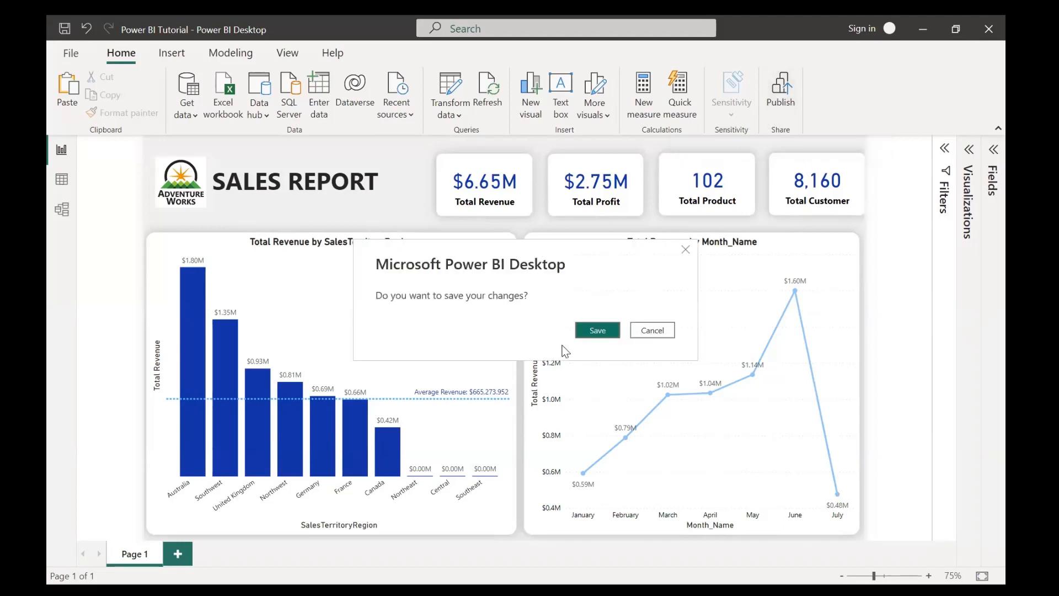
pyautogui.click(590, 332)
pyautogui.click(786, 111)
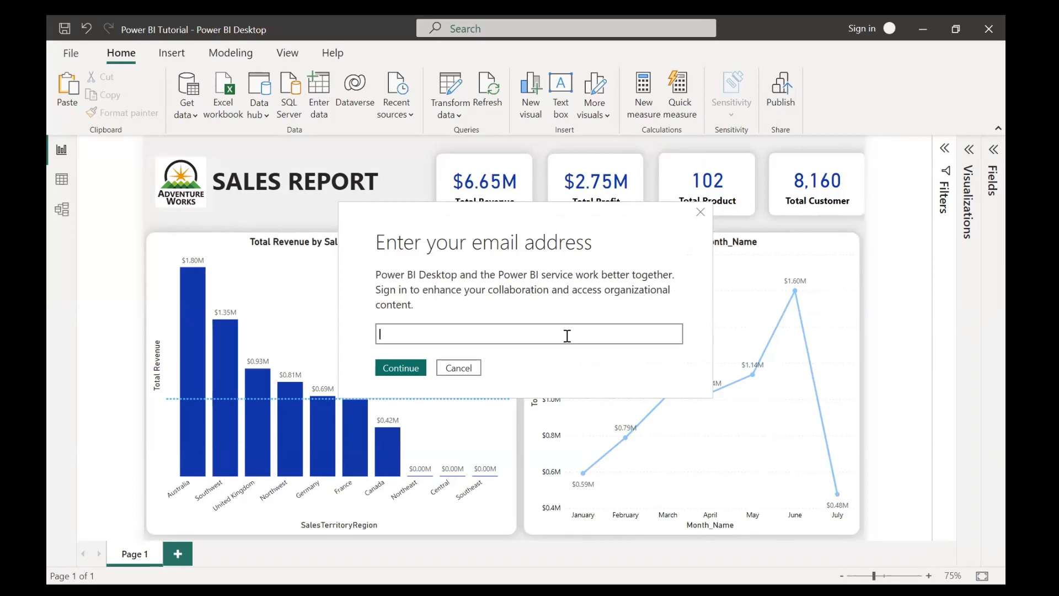
pyautogui.click(471, 368)
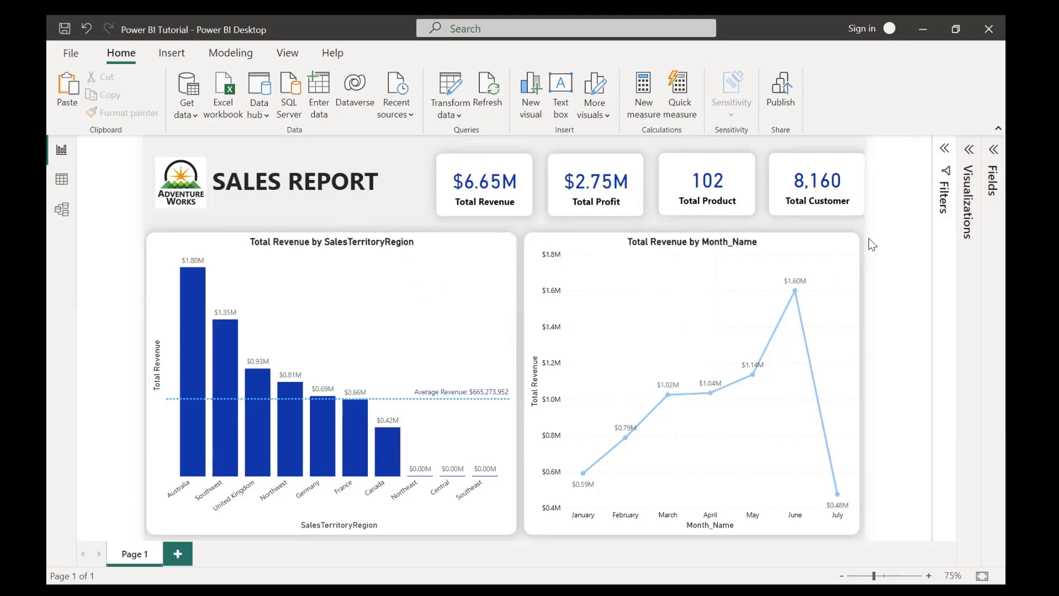
# - Export the report to PDF and enlarge the exported page for viewing
pyautogui.click(60, 54)
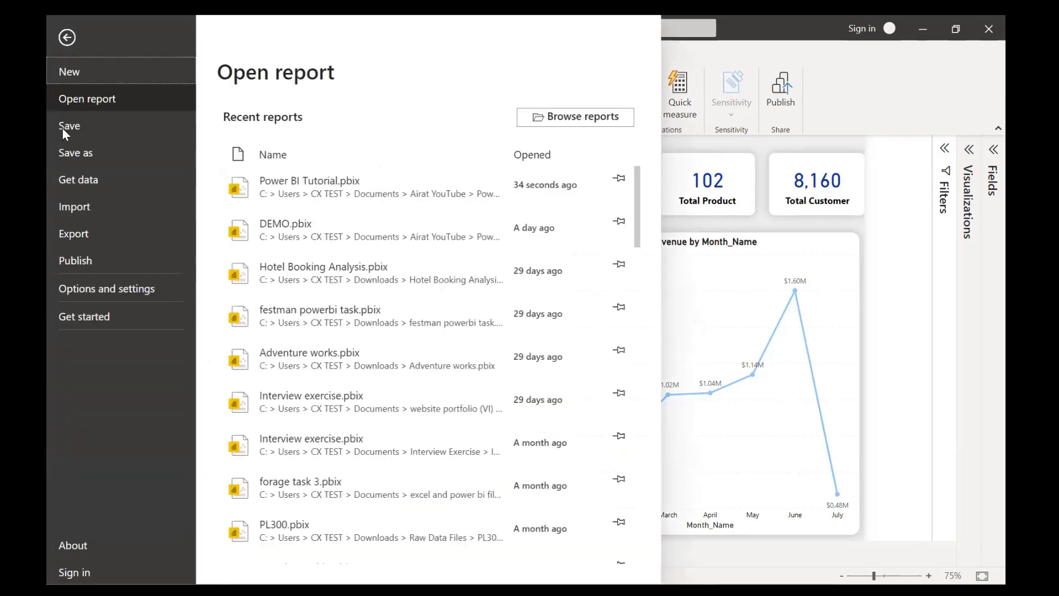
pyautogui.click(94, 231)
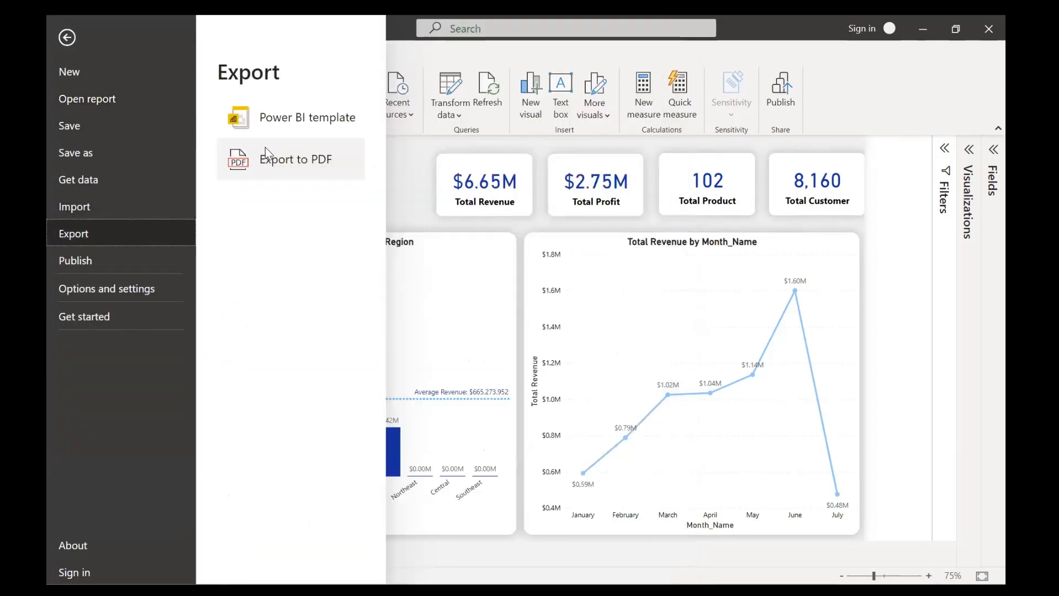
pyautogui.click(303, 158)
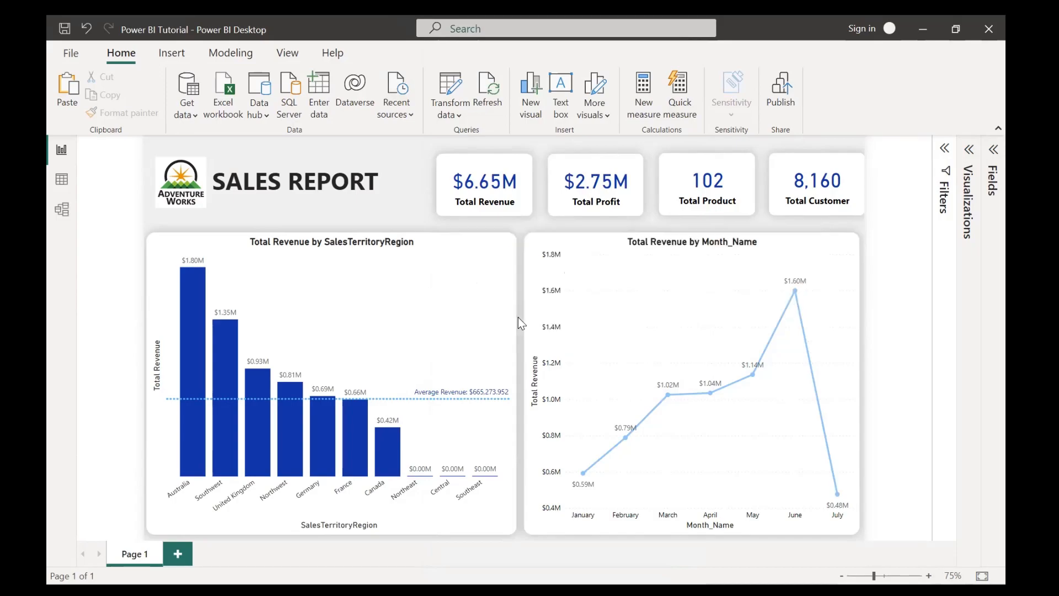
pyautogui.scroll(3, 435, 301)
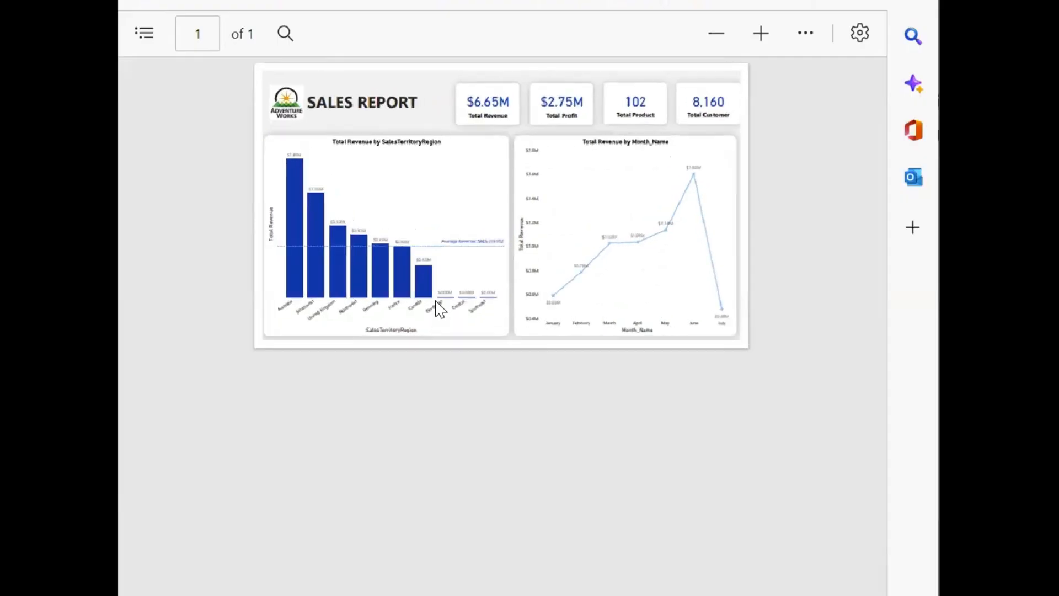
pyautogui.scroll(1, 437, 307)
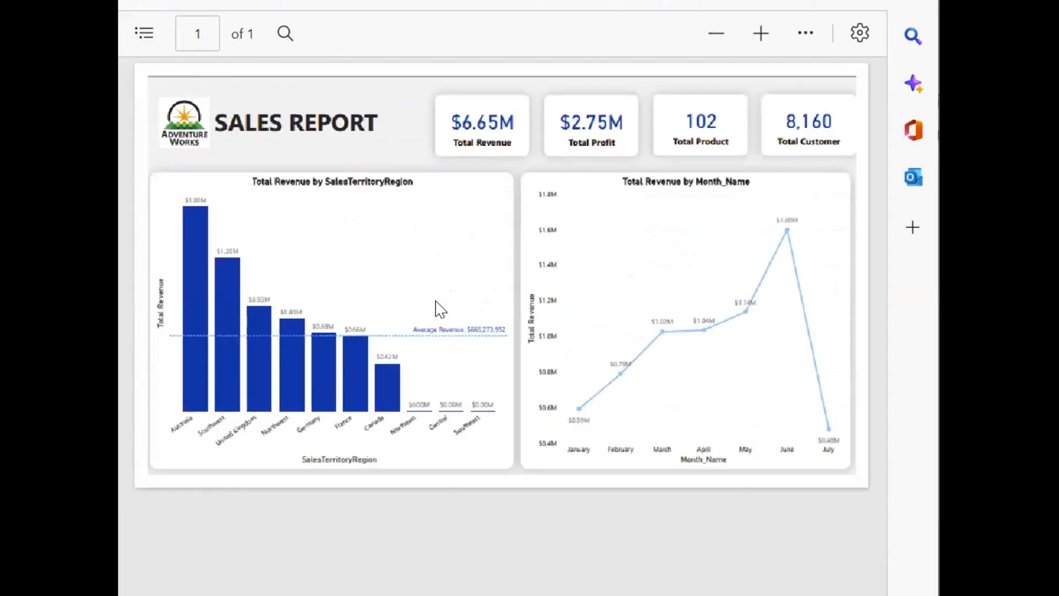